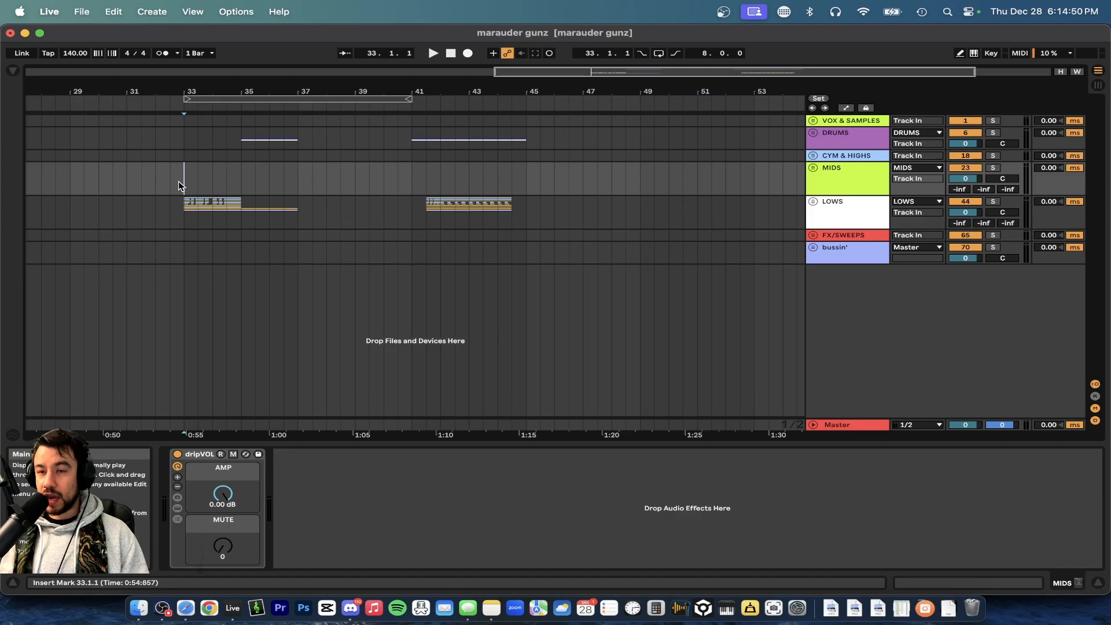
# Unfold the LOWS group to show its individual tracks around bar 33.
pyautogui.scroll(3, 178, 186)
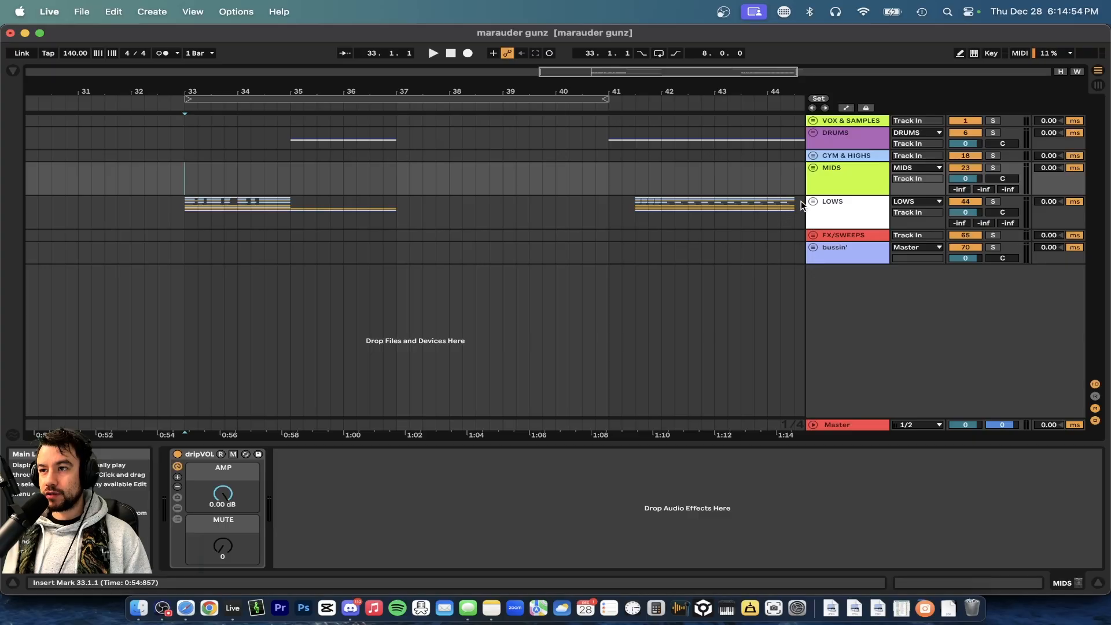
pyautogui.click(813, 202)
pyautogui.scroll(-2, 452, 265)
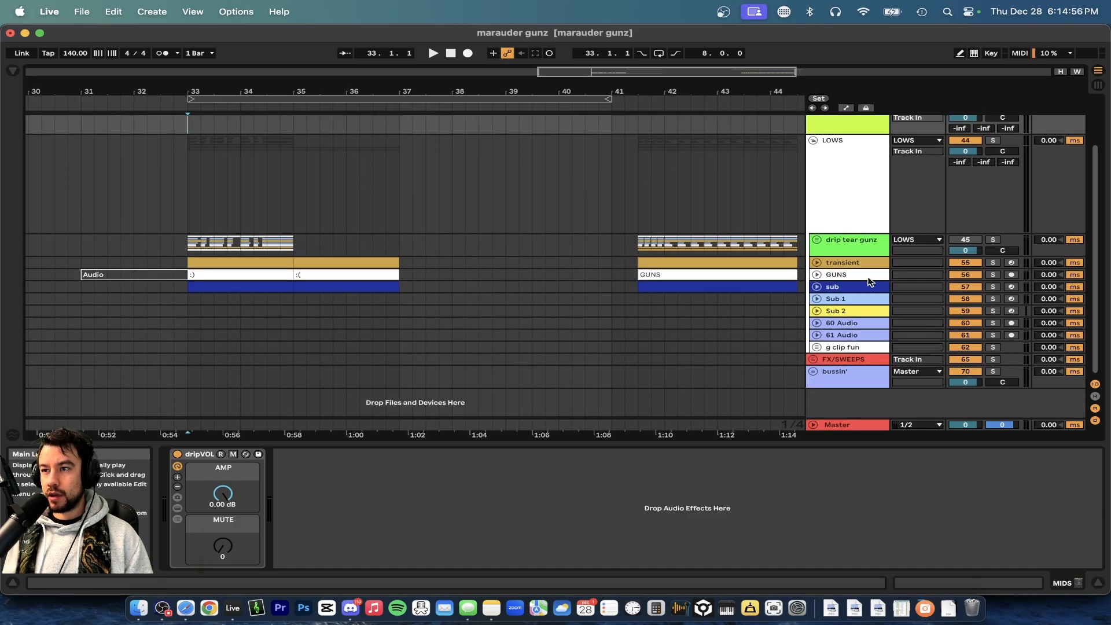
pyautogui.click(818, 241)
pyautogui.click(818, 241)
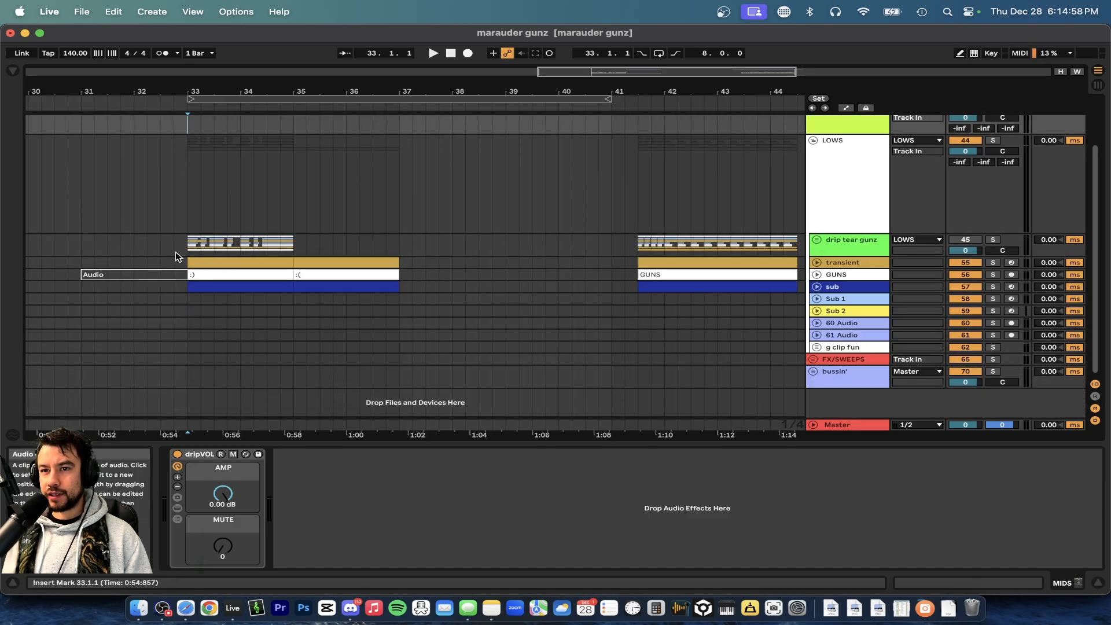
# Play the LOWS clips from bar 33 and then the second section from bar 41.
pyautogui.click(192, 223)
pyautogui.scroll(-3, 192, 224)
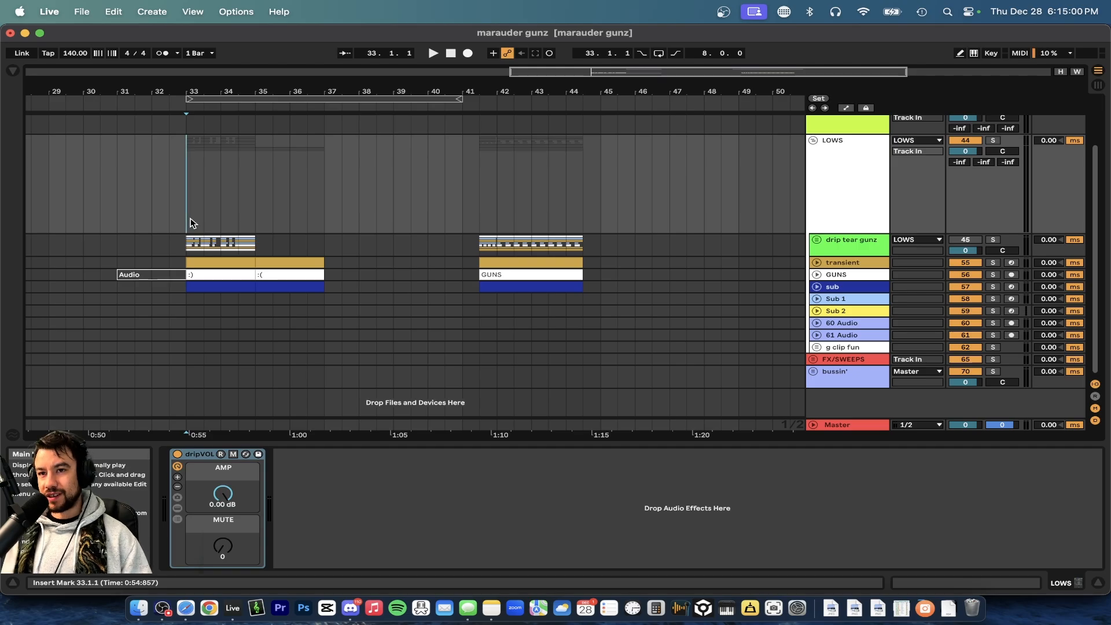
pyautogui.press('space')
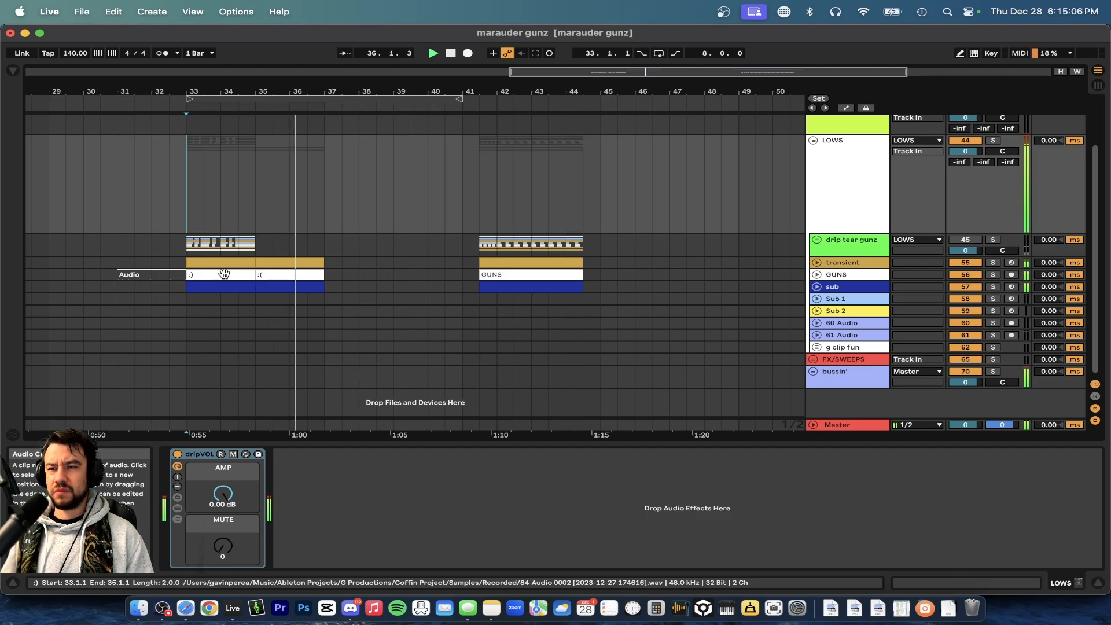
pyautogui.press('space')
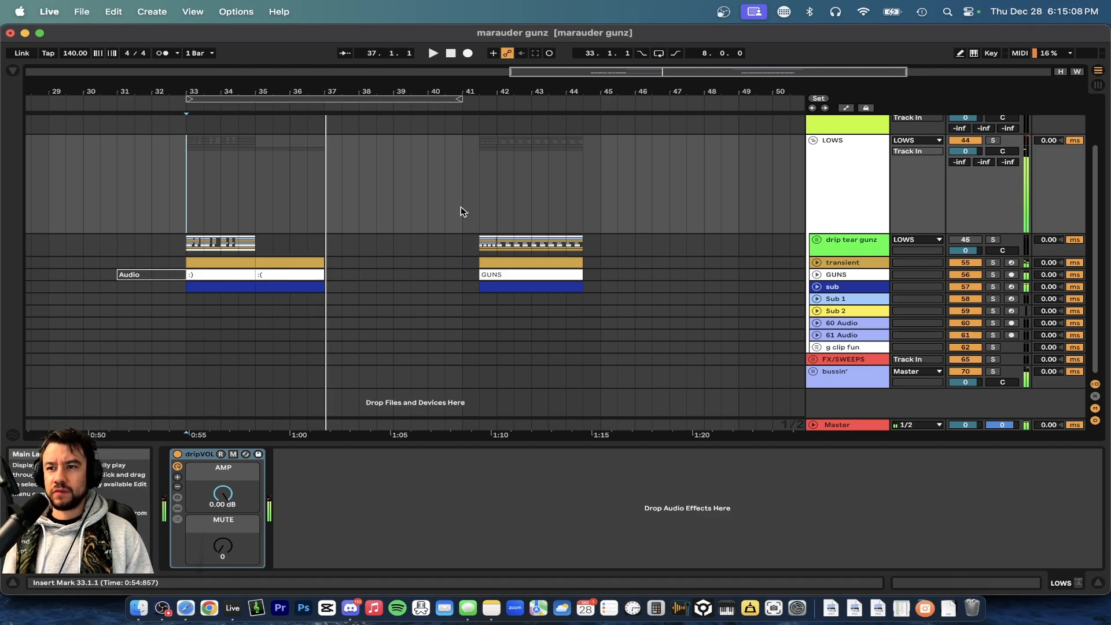
pyautogui.click(461, 207)
pyautogui.press('space')
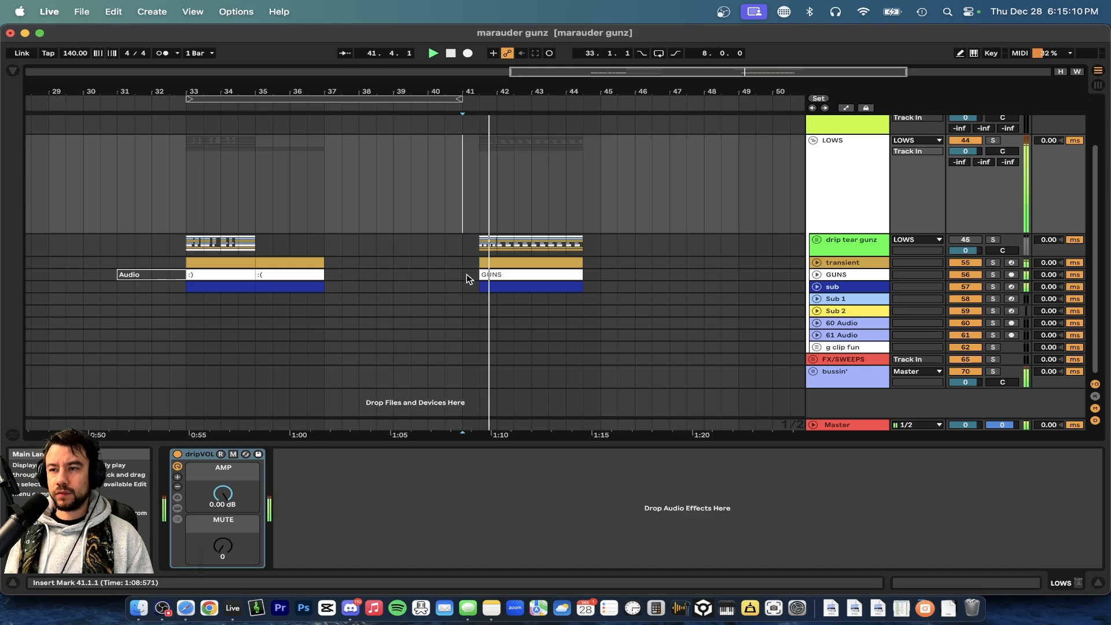
# Unfold all tracks and examine the layered gun sub, guns, transient and sub clips inside the LOWS group.
pyautogui.hotkey('alt', 'u')
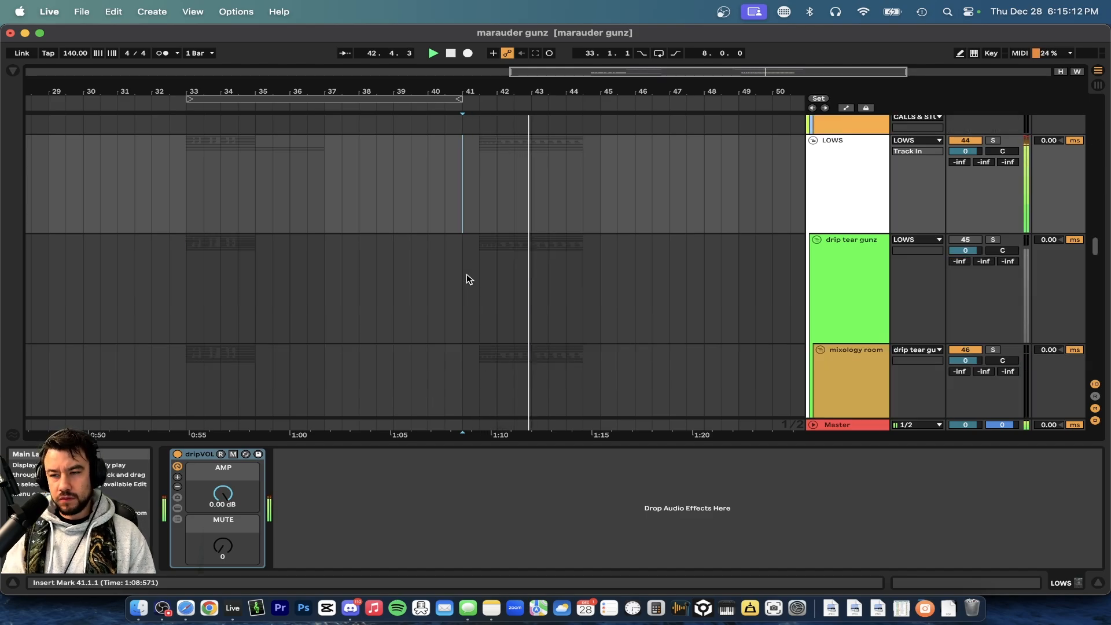
pyautogui.scroll(-10, 466, 274)
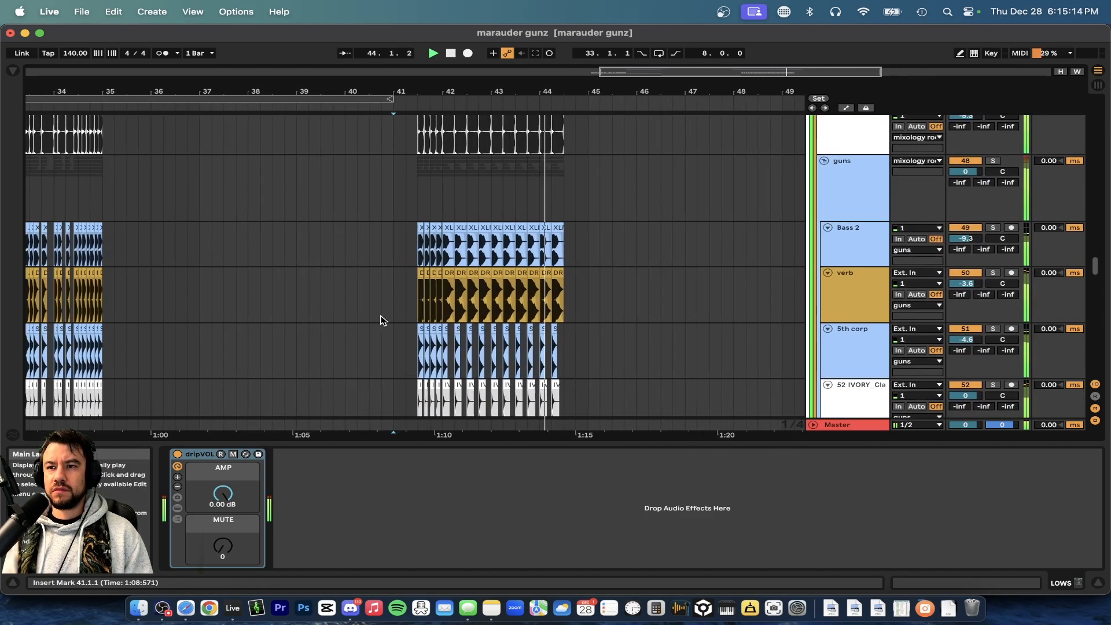
pyautogui.scroll(-15, 380, 320)
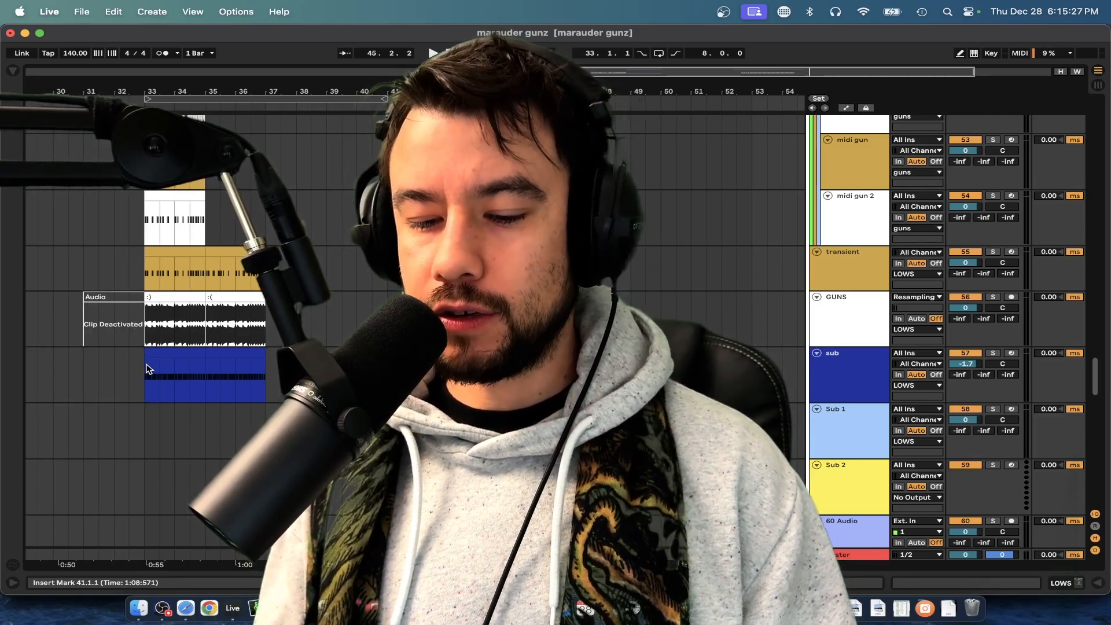
pyautogui.scroll(10, 143, 315)
pyautogui.scroll(5, 144, 314)
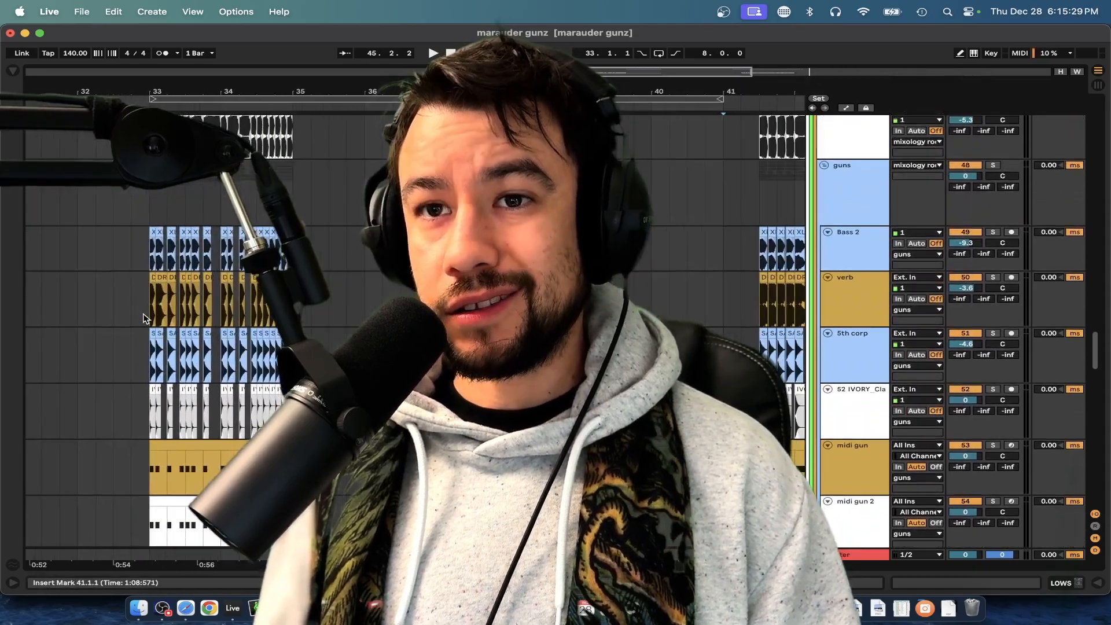
pyautogui.scroll(5, 144, 318)
pyautogui.scroll(-2, 145, 318)
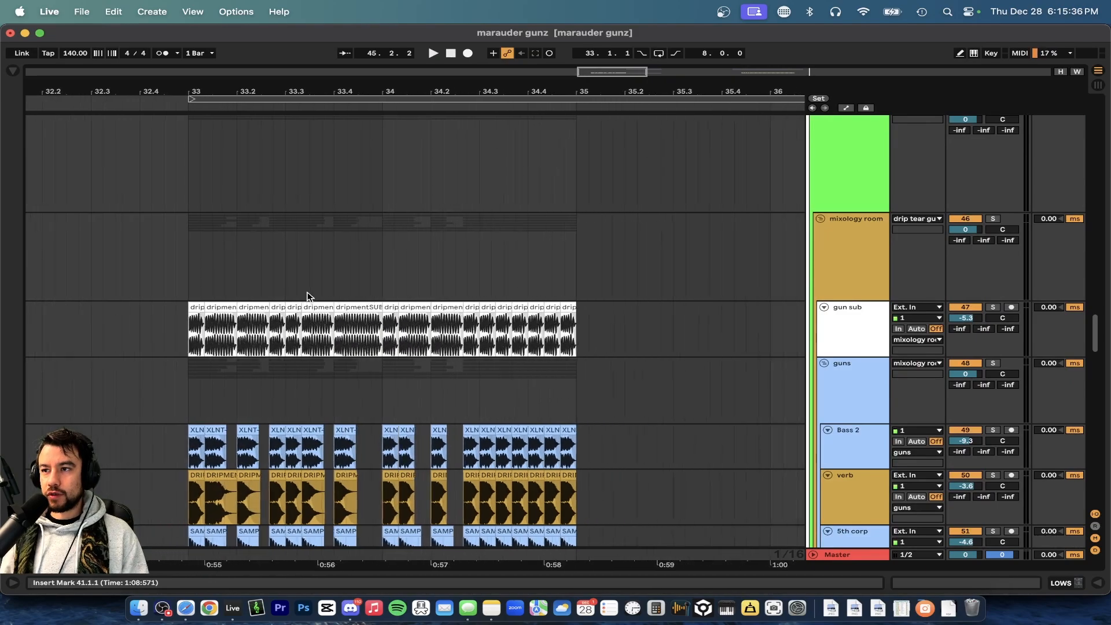
pyautogui.scroll(-1, 307, 292)
# Fold all tracks back to the main groups and briefly check the contents of the LOWS group.
pyautogui.click(287, 272)
pyautogui.hotkey('alt', 'u')
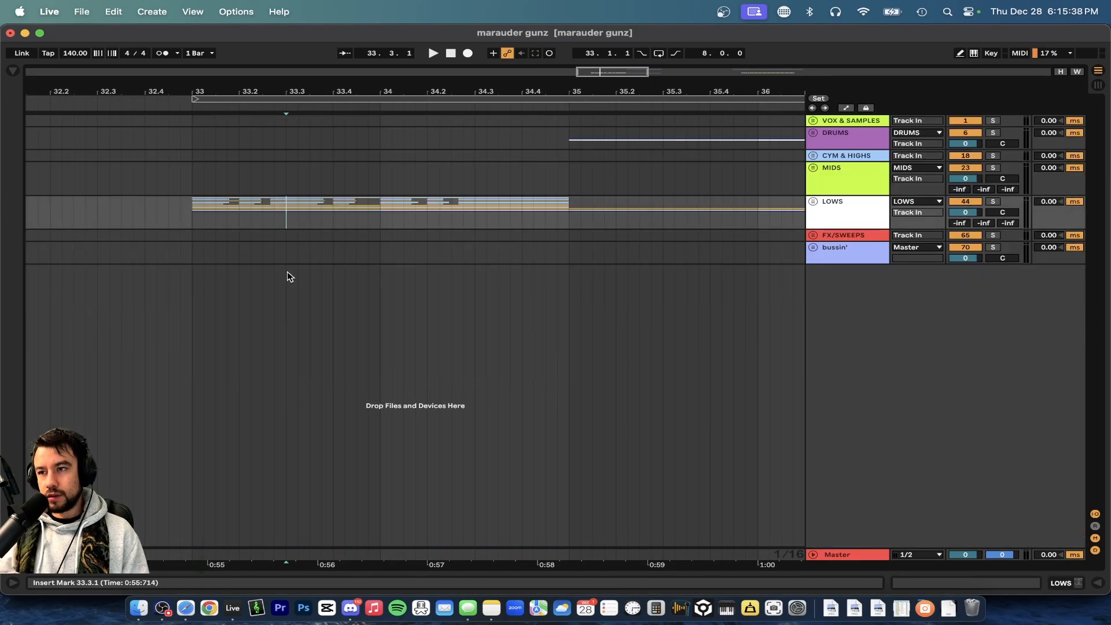
pyautogui.scroll(-2, 287, 276)
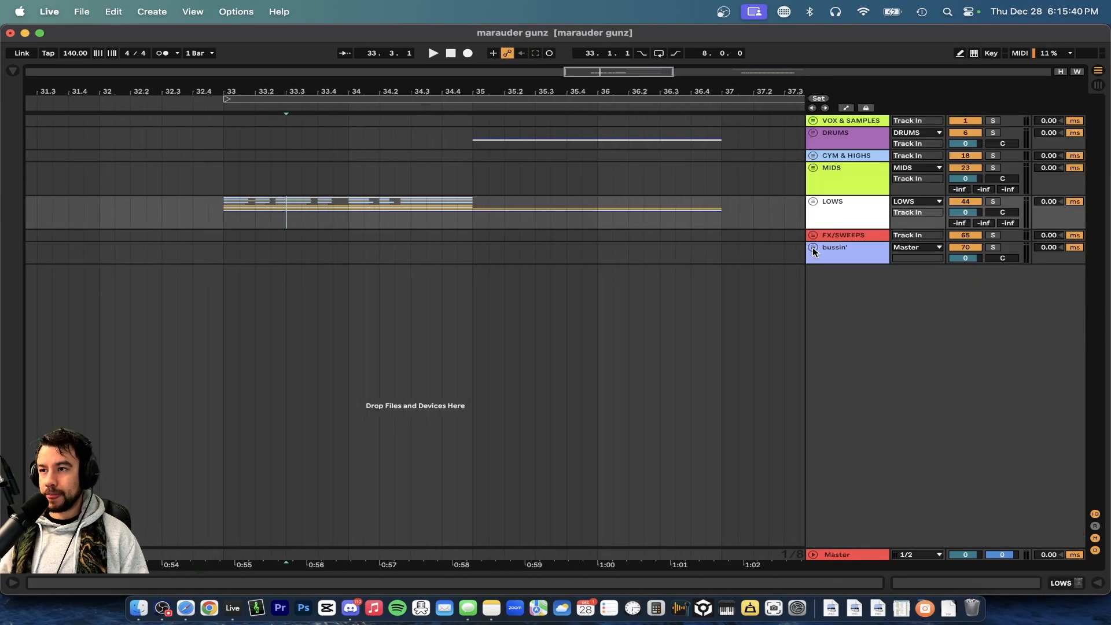
pyautogui.click(856, 214)
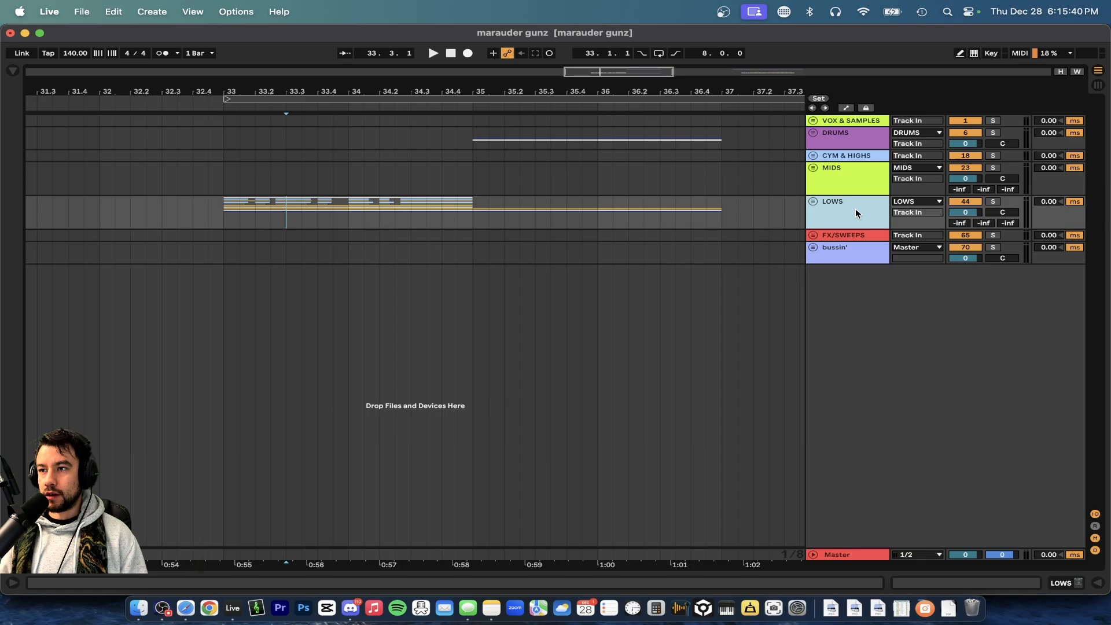
pyautogui.click(813, 202)
pyautogui.click(814, 202)
# Unfold the bussin' group down to the TAPE STOP subgroup and show the device chain of its LOWS bus.
pyautogui.click(812, 252)
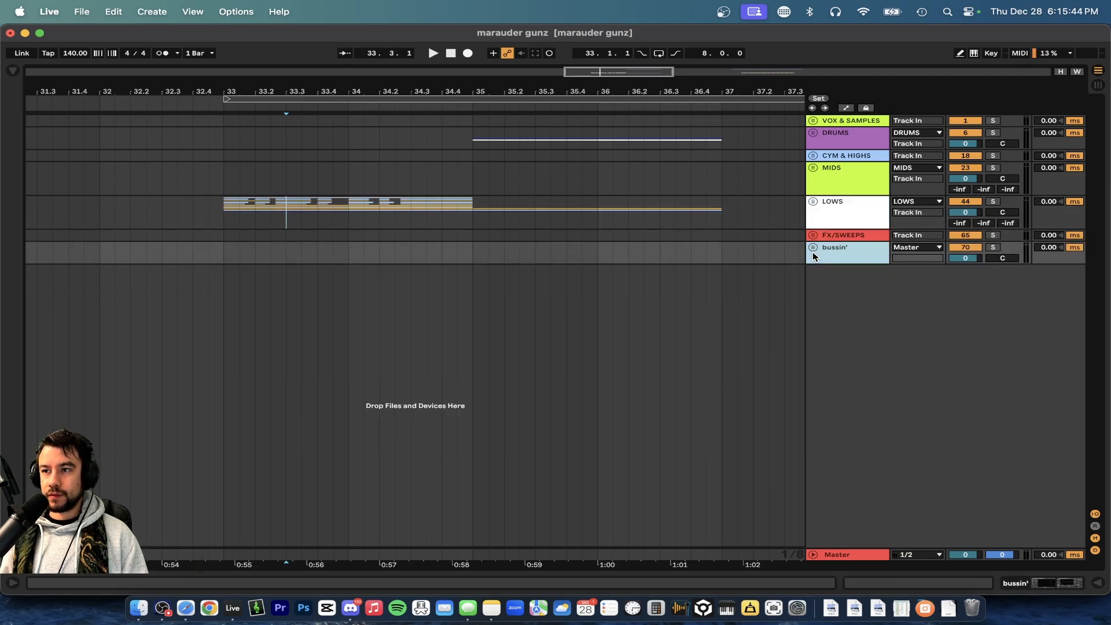
pyautogui.click(813, 248)
pyautogui.click(817, 316)
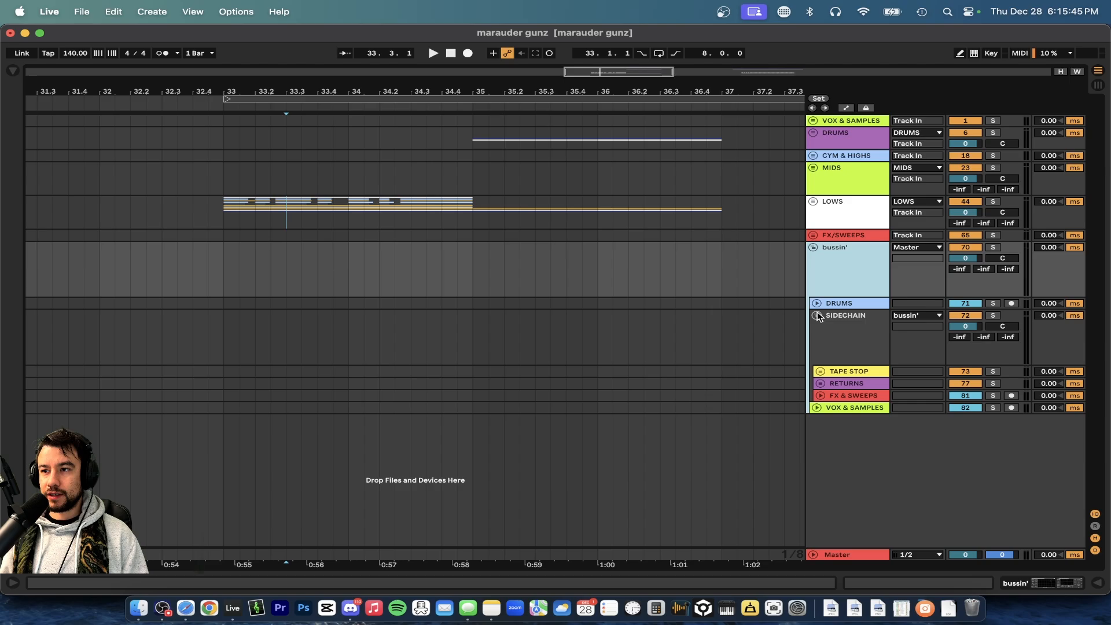
pyautogui.click(820, 372)
pyautogui.doubleClick(859, 418)
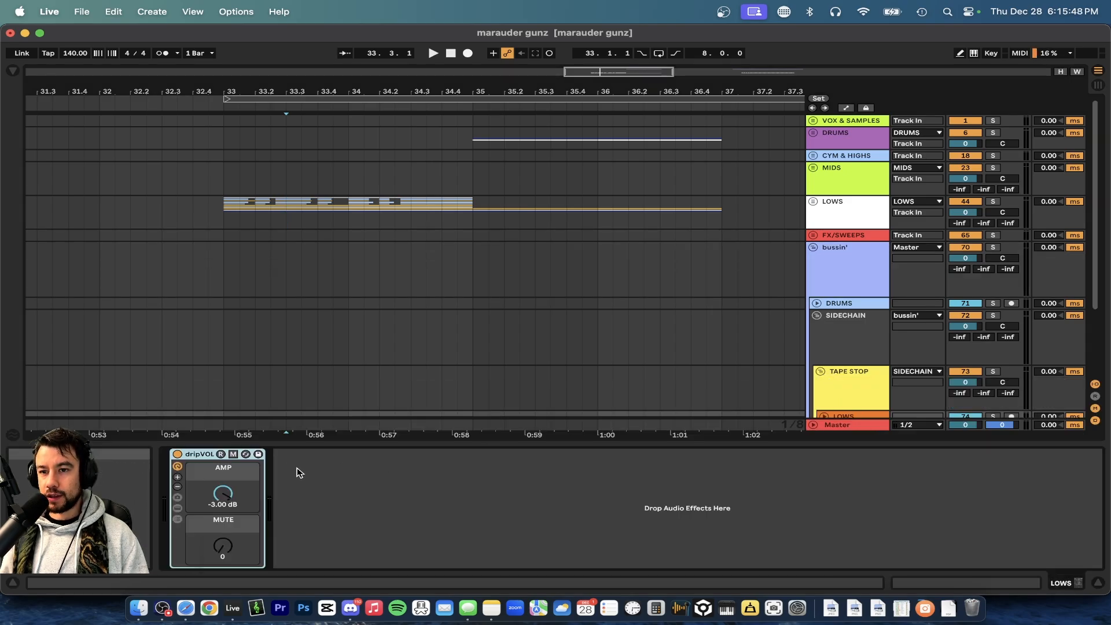
pyautogui.scroll(-3, 272, 356)
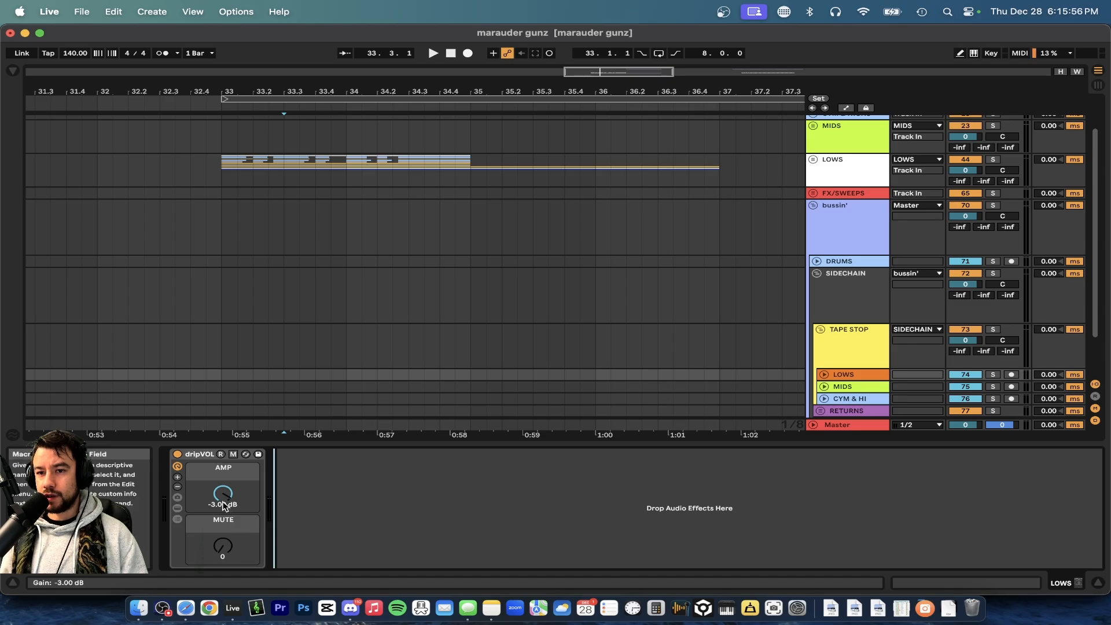
# Review the Master track's device chain, including JST Clip, Swiss Army Meter and Ozone Imager 2, and close the device view.
pyautogui.click(838, 425)
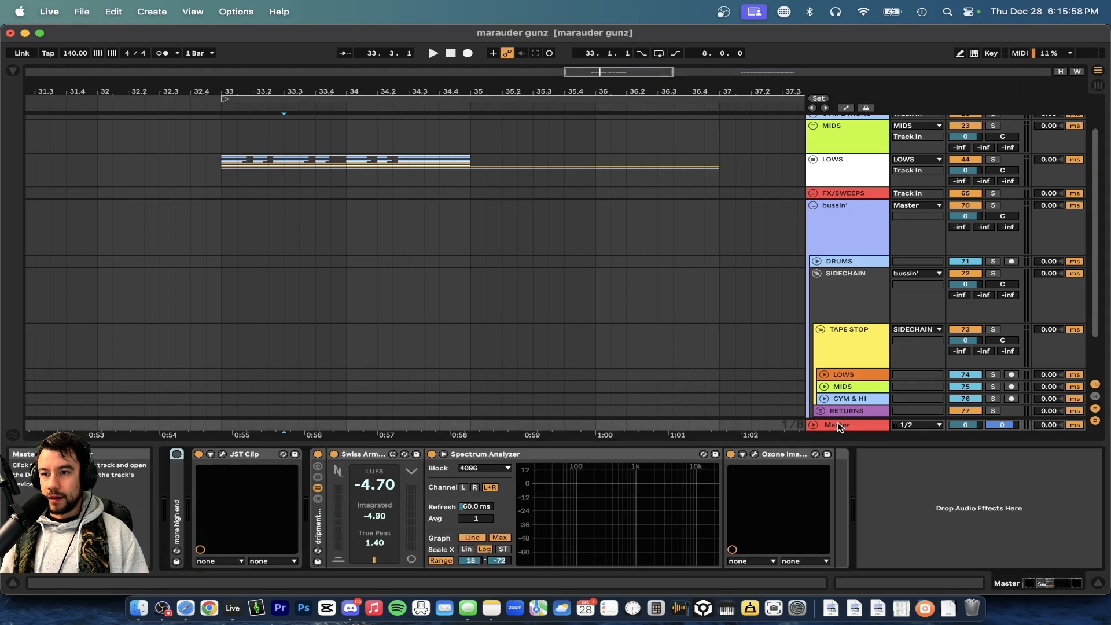
pyautogui.click(222, 454)
pyautogui.click(43, 53)
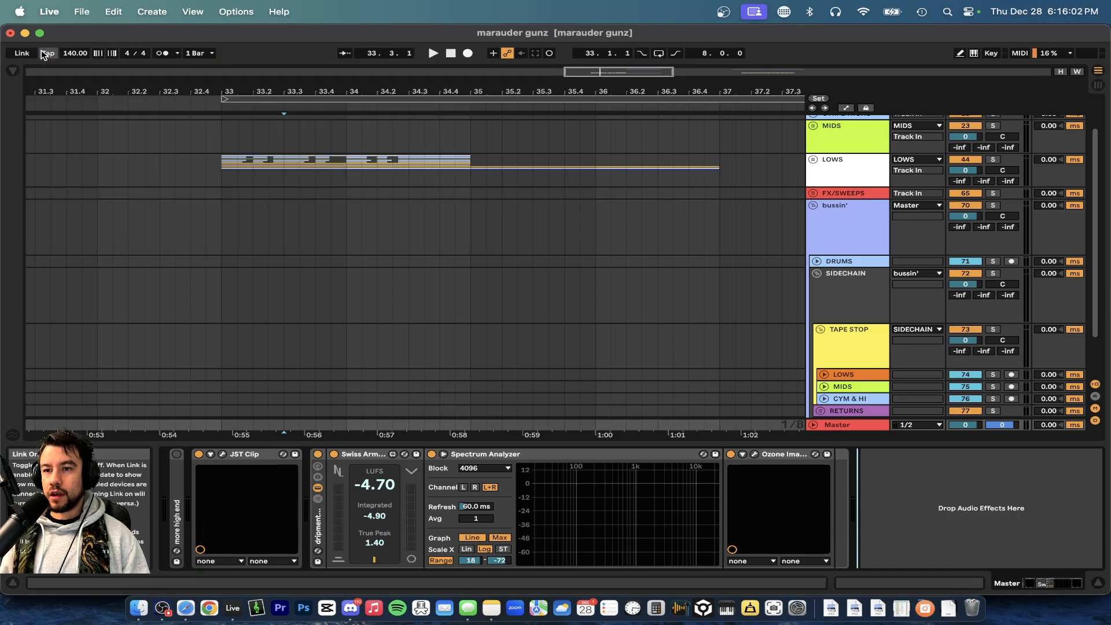
pyautogui.click(360, 455)
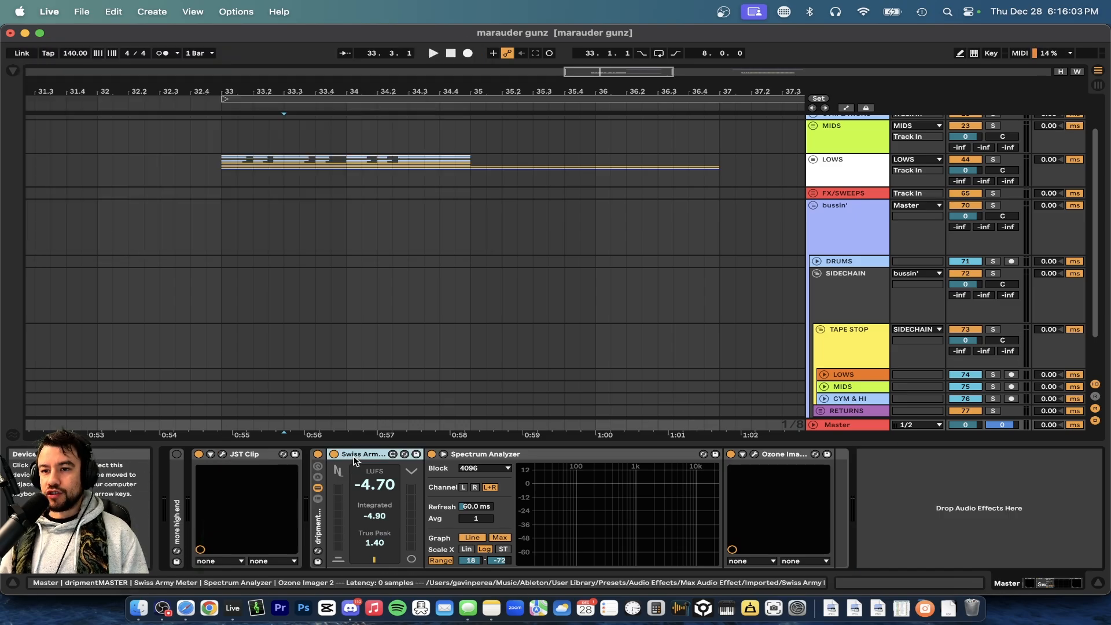
pyautogui.click(754, 455)
pyautogui.click(43, 53)
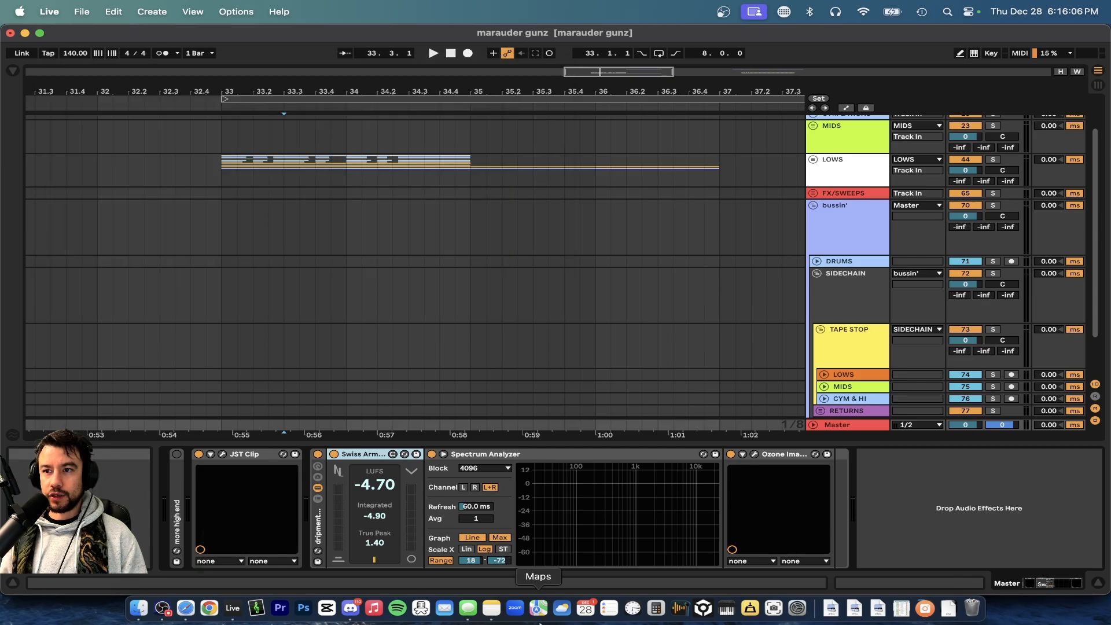
pyautogui.click(326, 446)
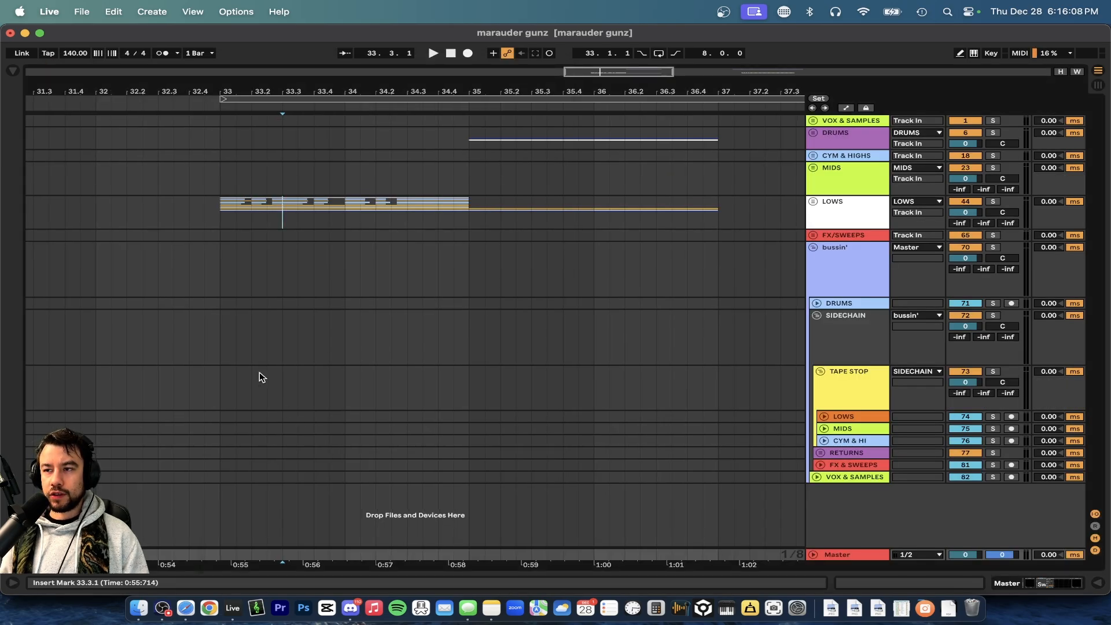
# Unfold the LOWS group and select its drip tear gunz subgroup.
pyautogui.hscroll(-1, 259, 373)
pyautogui.hscroll(1, 440, 282)
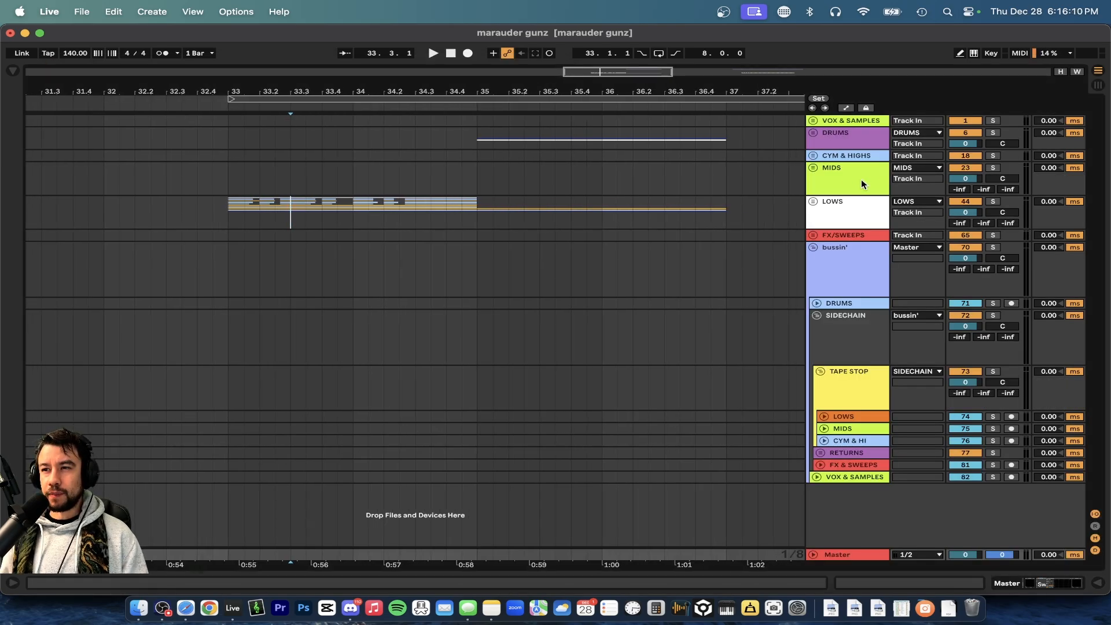
pyautogui.click(813, 202)
pyautogui.scroll(-3, 837, 218)
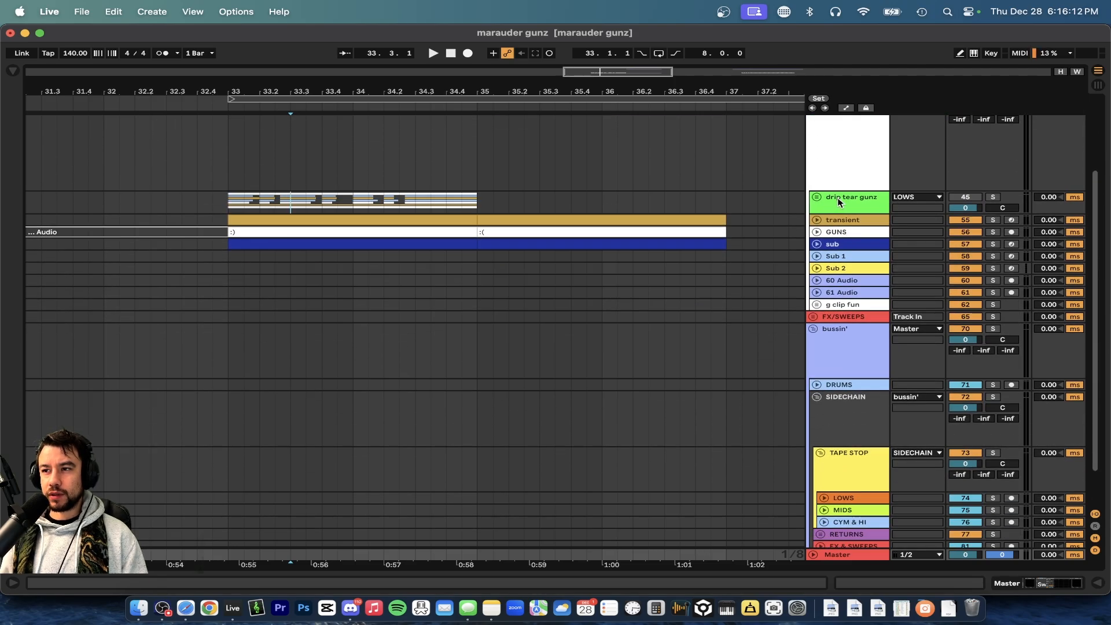
pyautogui.click(857, 203)
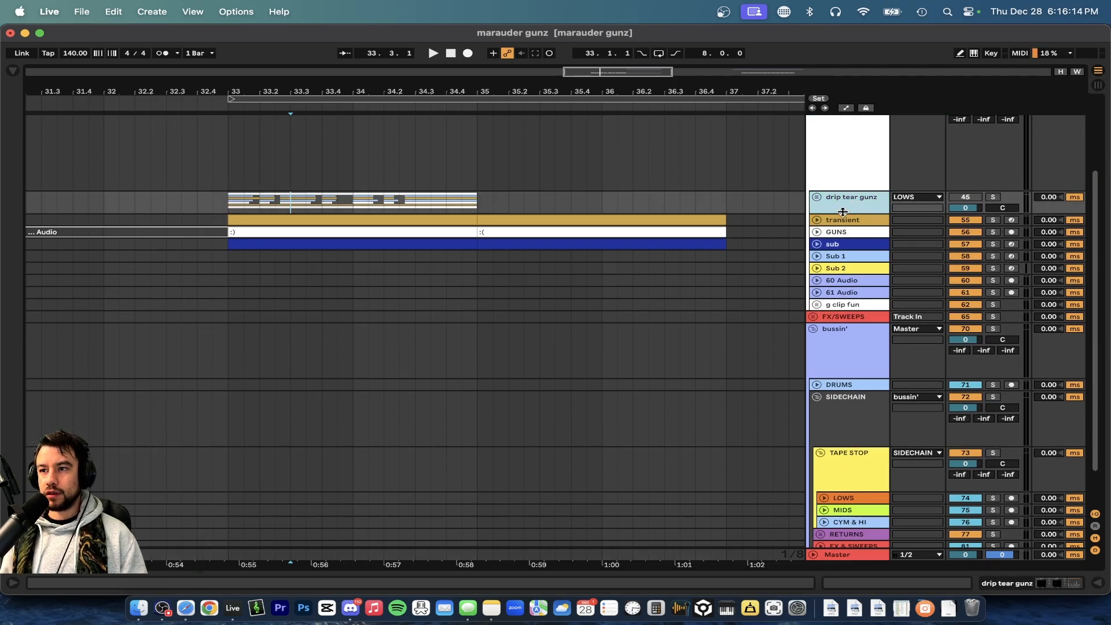
pyautogui.scroll(2, 842, 212)
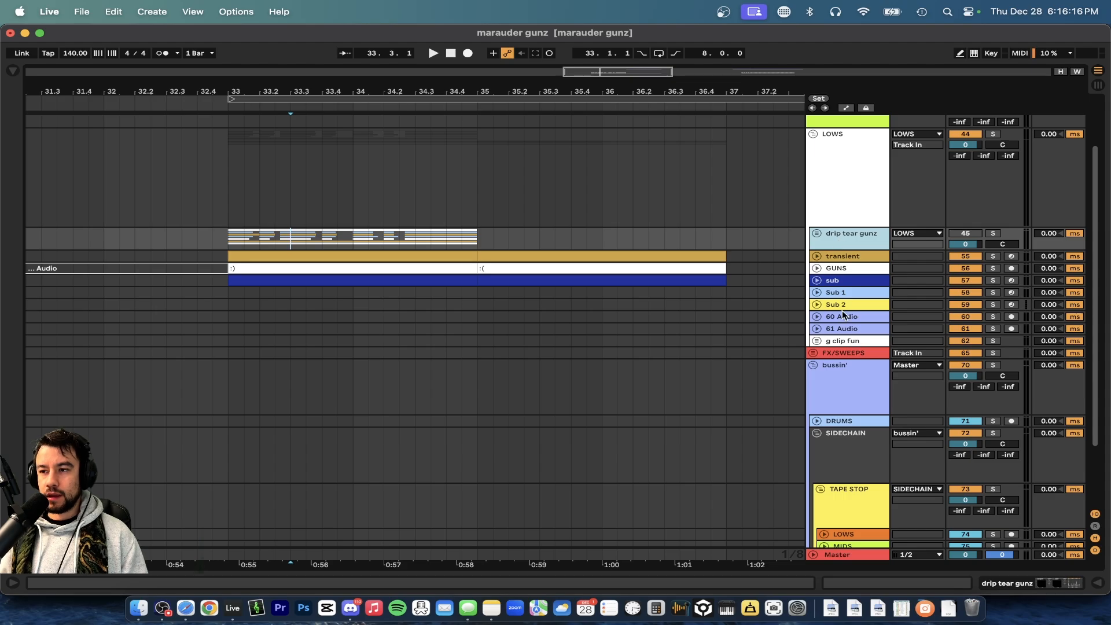
# Fold the bussin' group and go through the transient, GUNS, sub and drip tear gunz tracks.
pyautogui.click(813, 366)
pyautogui.click(837, 337)
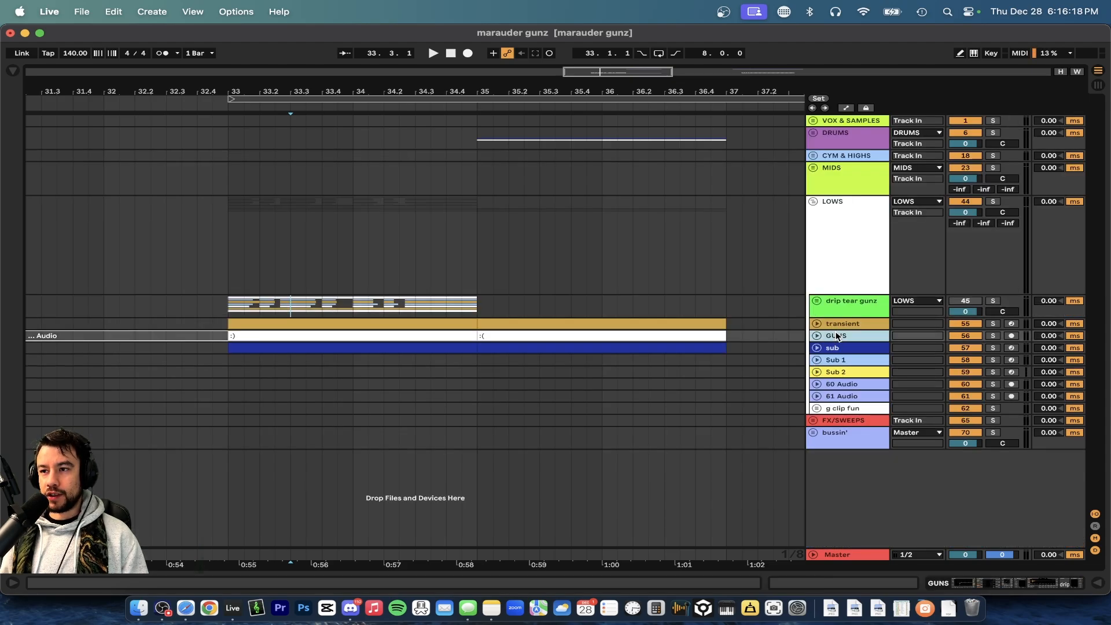
pyautogui.click(843, 325)
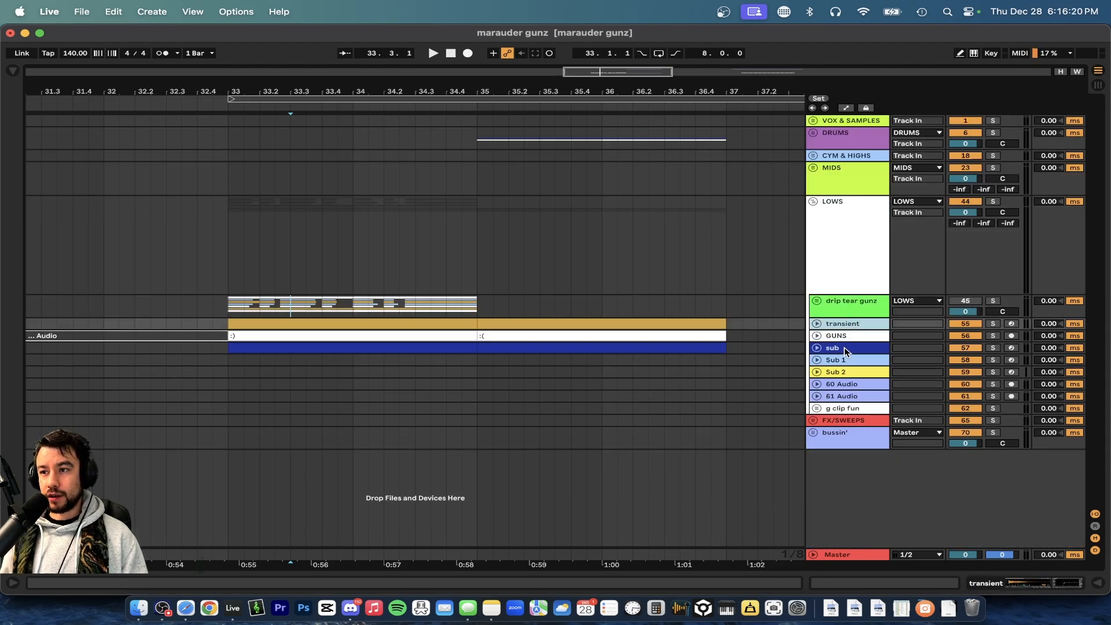
pyautogui.click(845, 347)
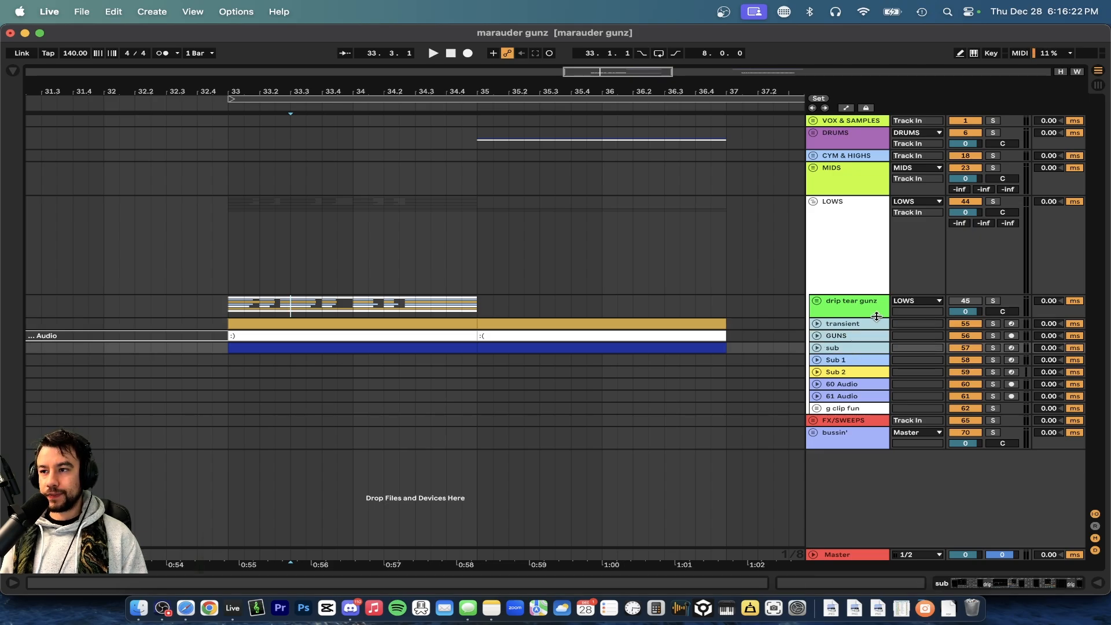
pyautogui.click(837, 302)
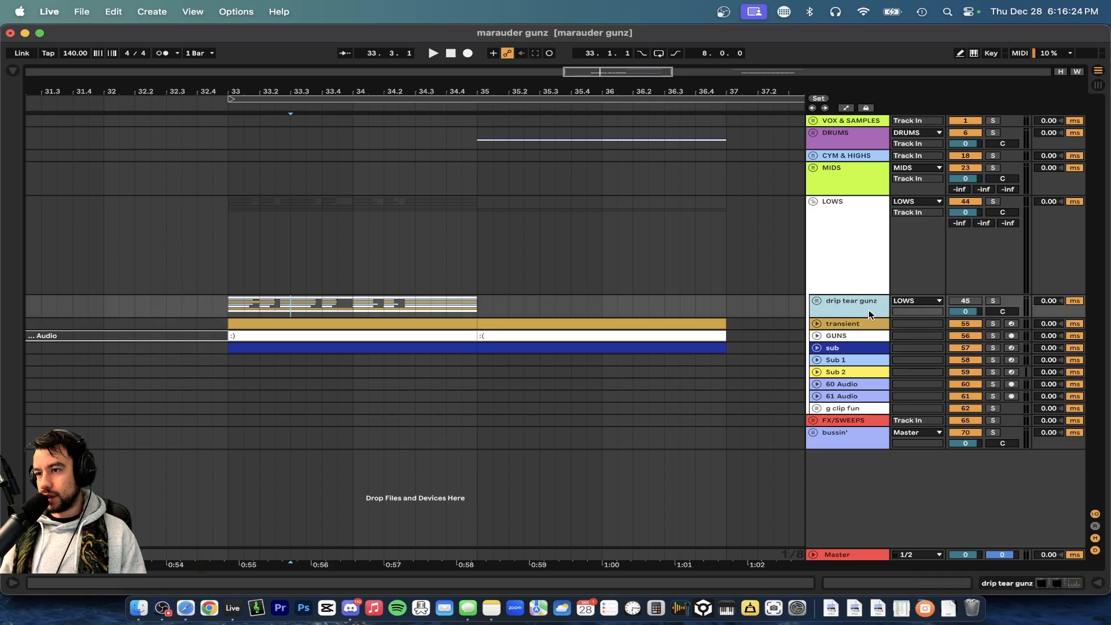
# Unfold the GUNS track, select its first clip at bar 33 and show the track's audio input source options.
pyautogui.click(825, 338)
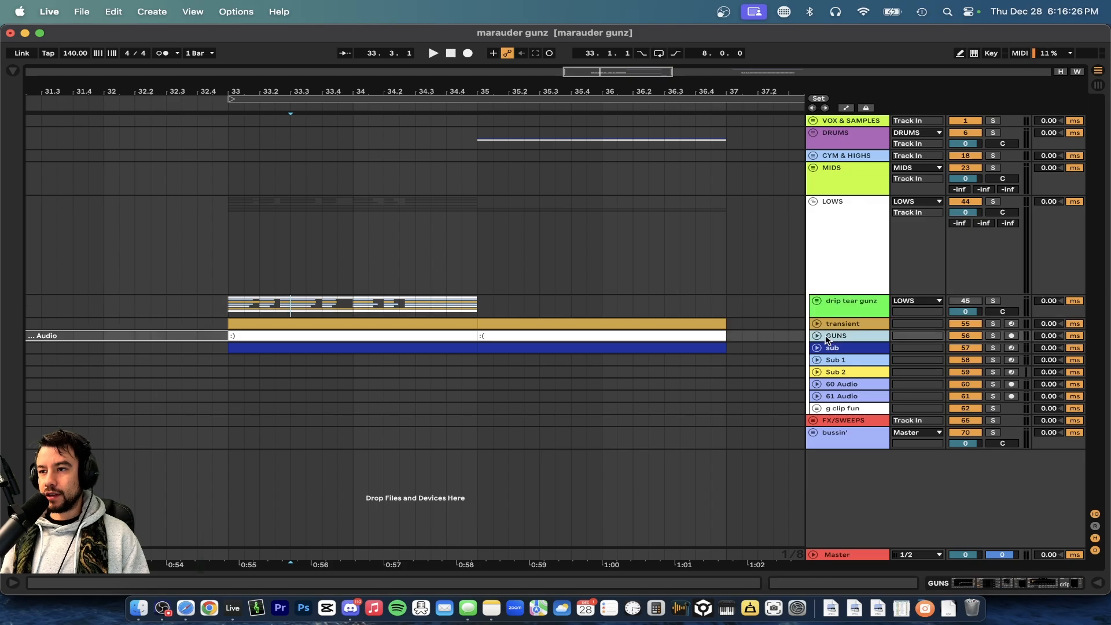
pyautogui.click(817, 337)
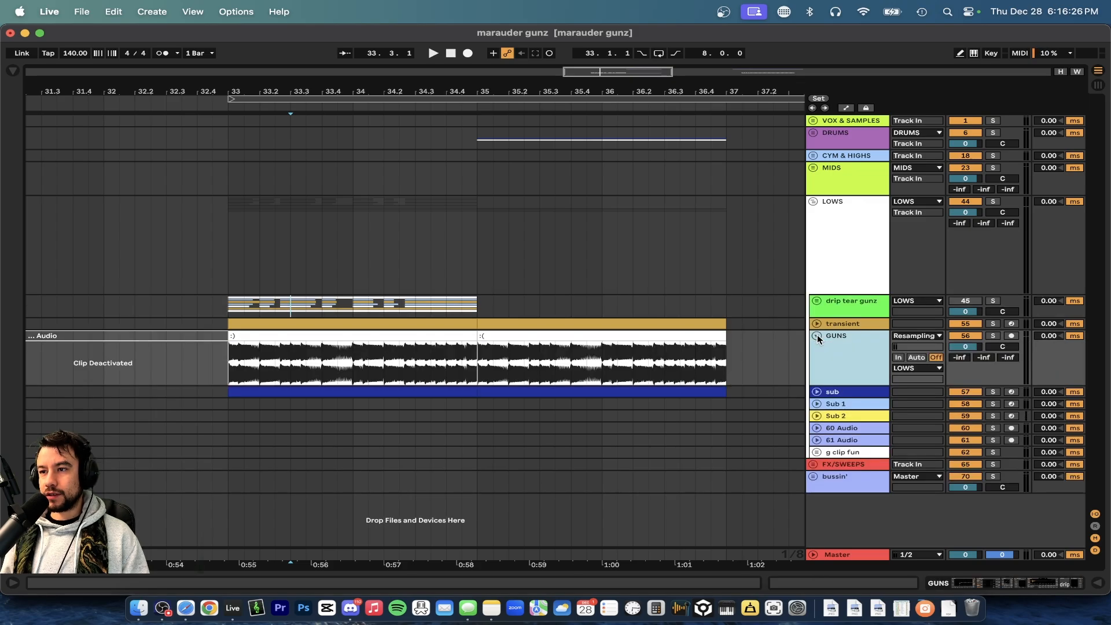
pyautogui.click(394, 337)
pyautogui.click(917, 335)
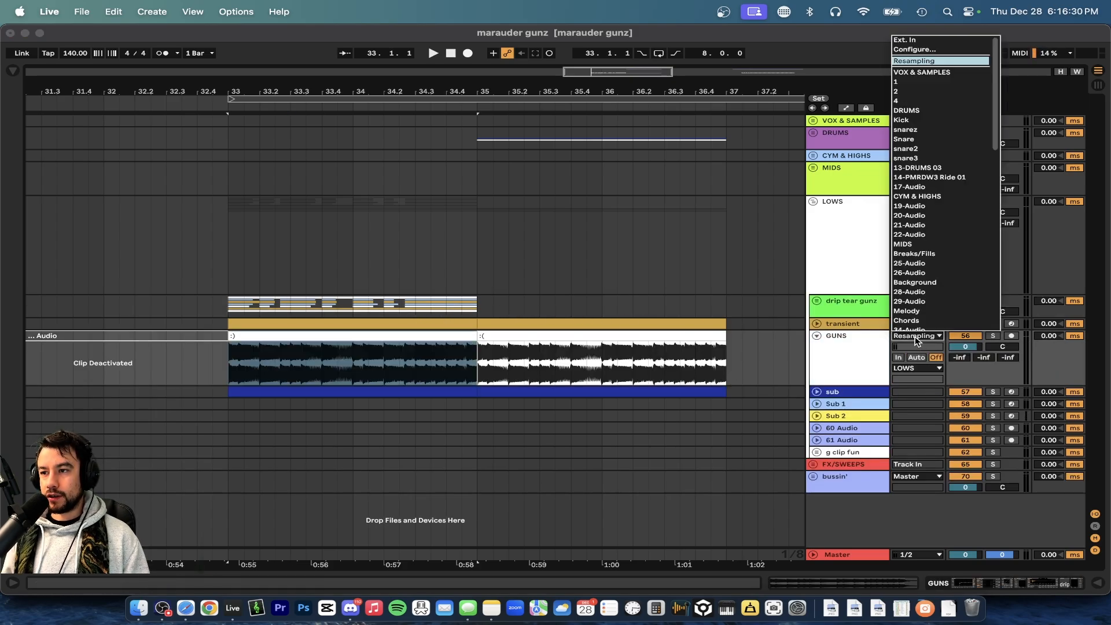
pyautogui.click(821, 352)
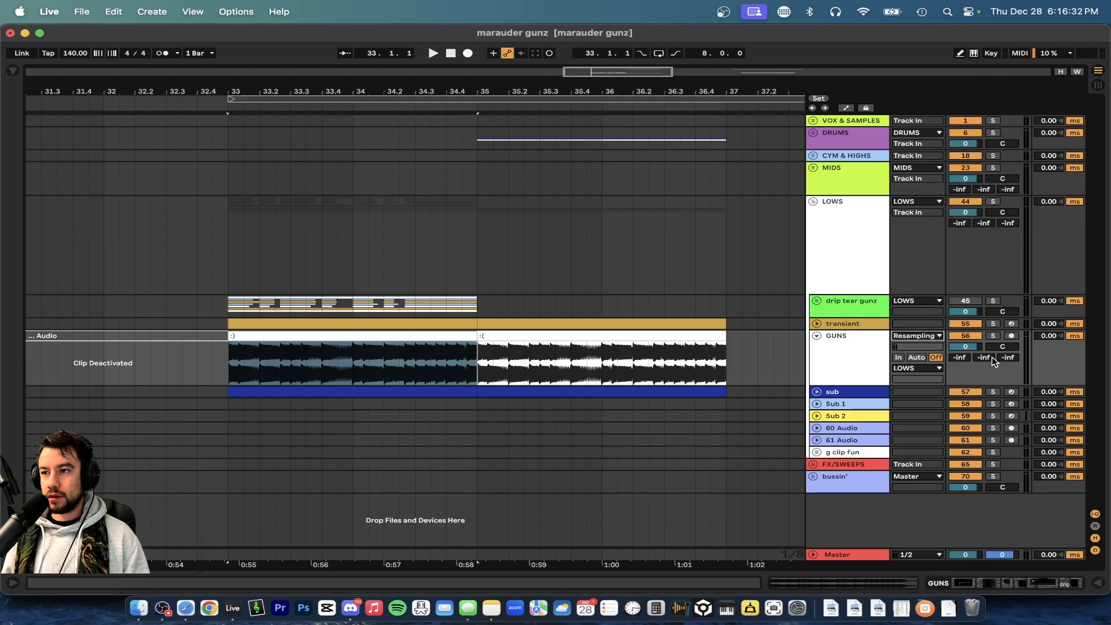
# Solo the drip tear gunz subgroup and play it from bar 33 to the end of its clips.
pyautogui.click(992, 301)
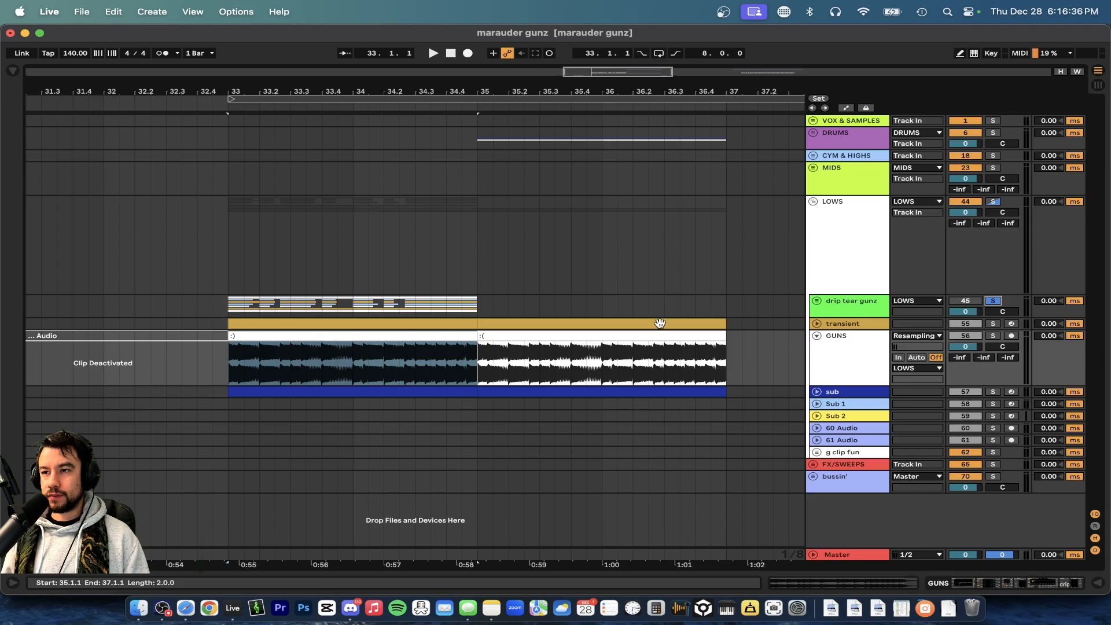
pyautogui.click(237, 307)
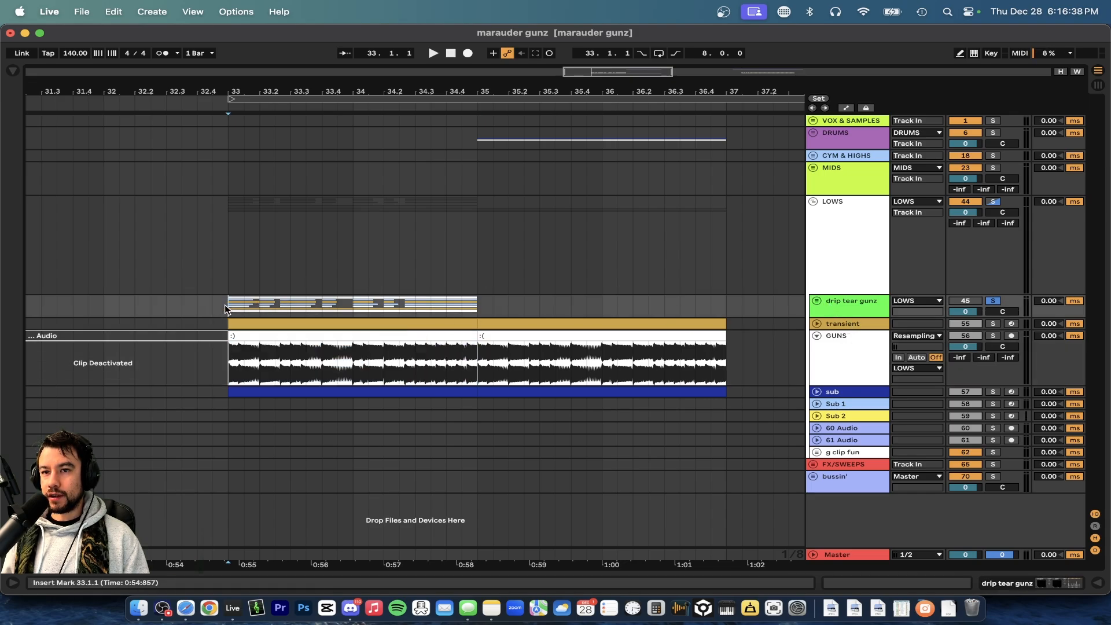
pyautogui.press('space')
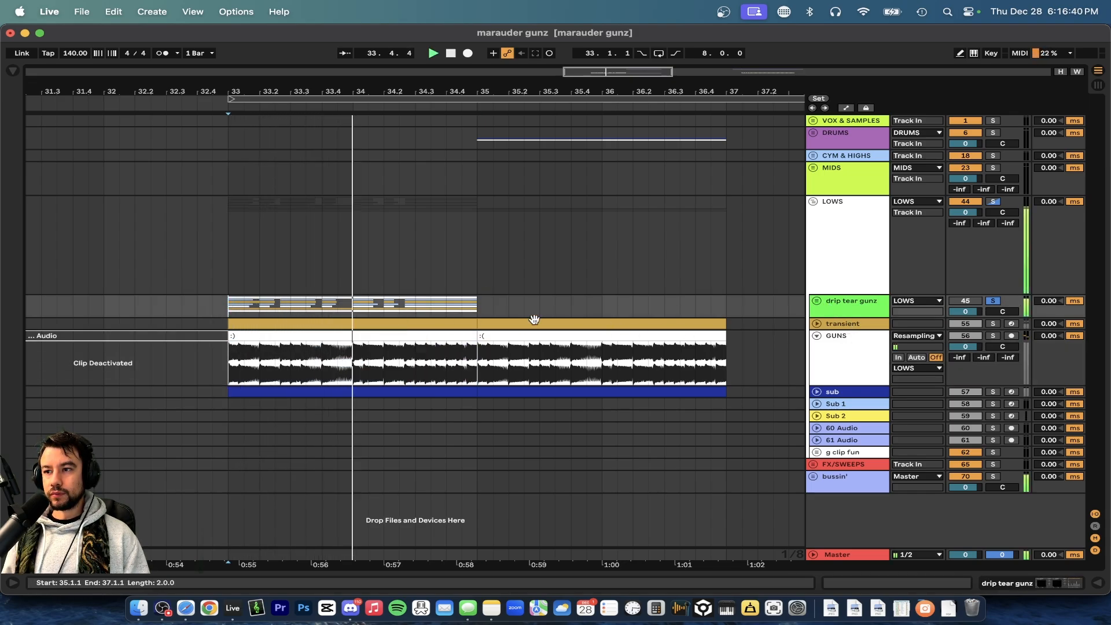
pyautogui.press('space')
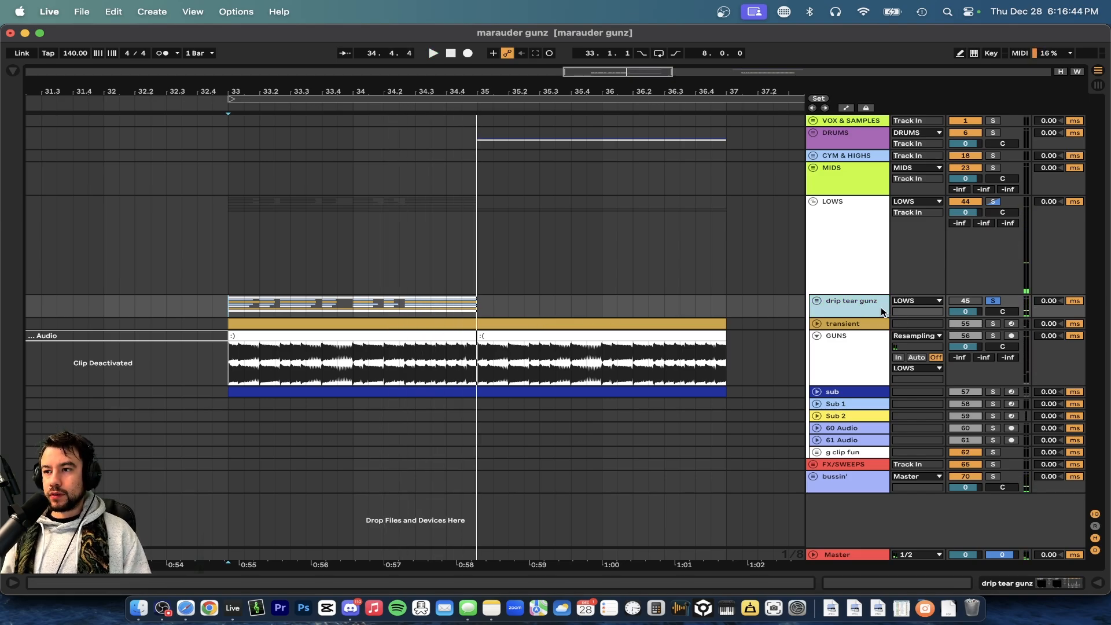
# Unfold drip tear gunz and its mixology room subgroup, show the gun sub track's clips, and fold drip tear gunz again.
pyautogui.click(817, 301)
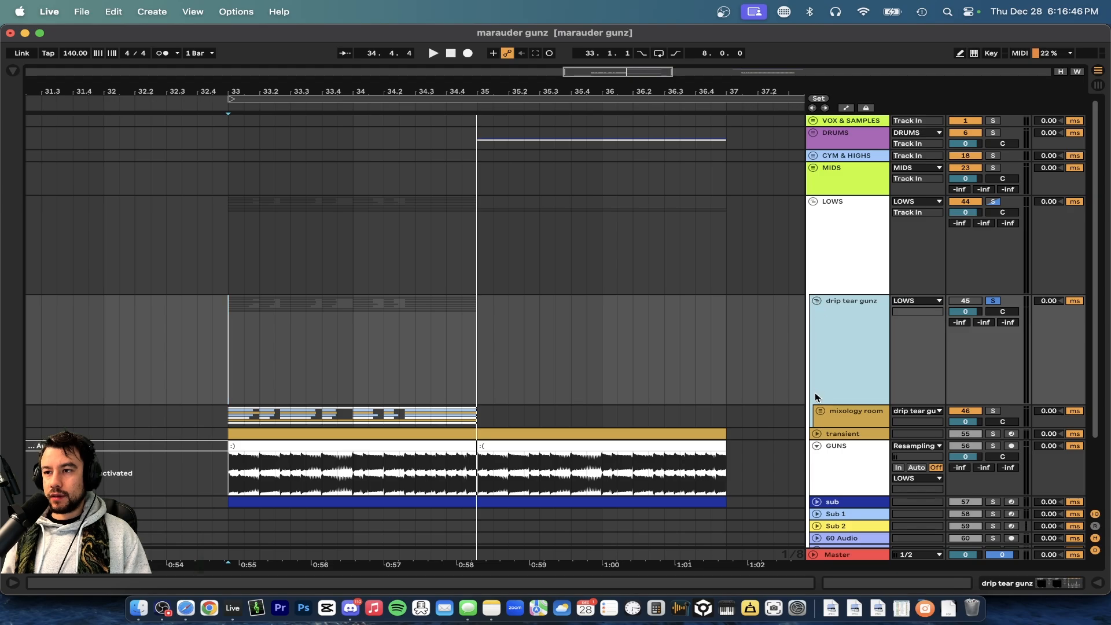
pyautogui.click(820, 412)
pyautogui.click(824, 437)
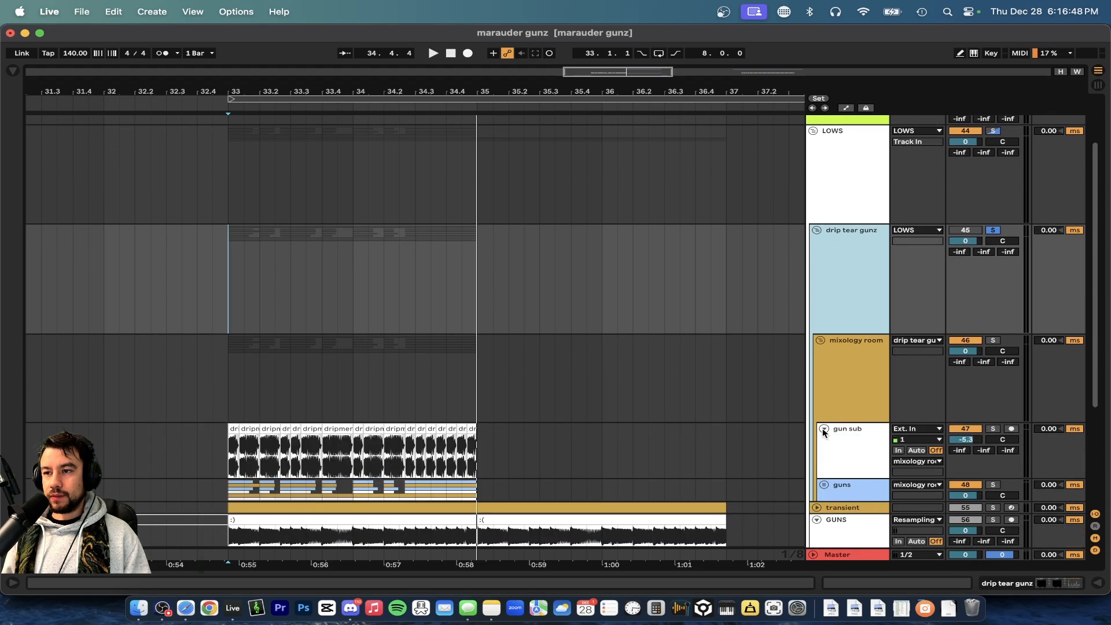
pyautogui.click(823, 437)
pyautogui.click(817, 231)
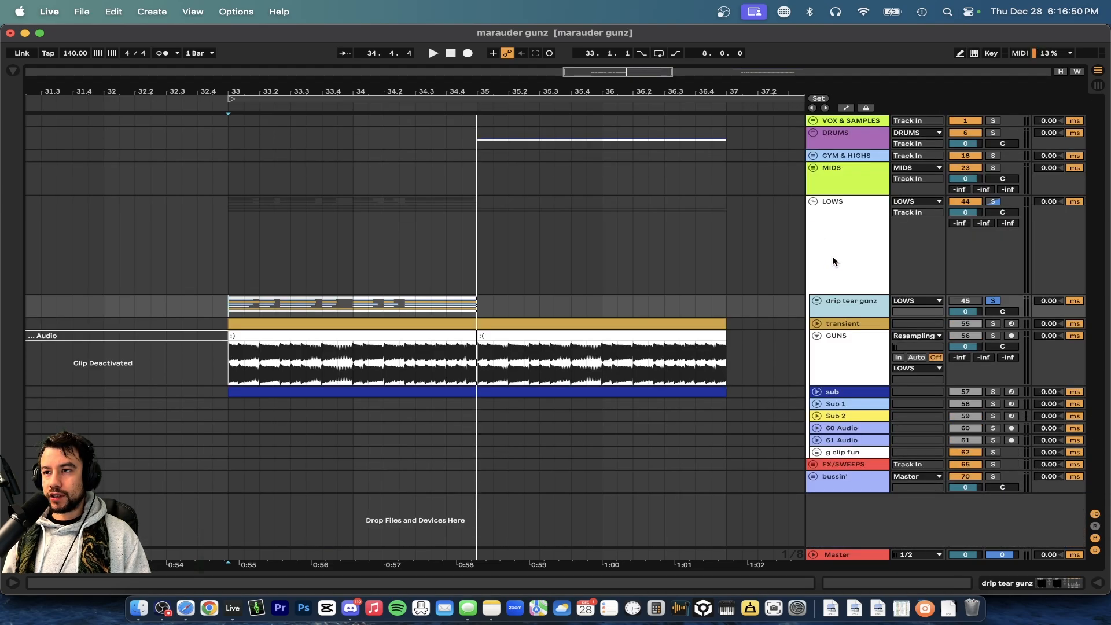
# Unfold the sub track, add it to the solo with drip tear gunz, and play both from bar 33.
pyautogui.click(817, 392)
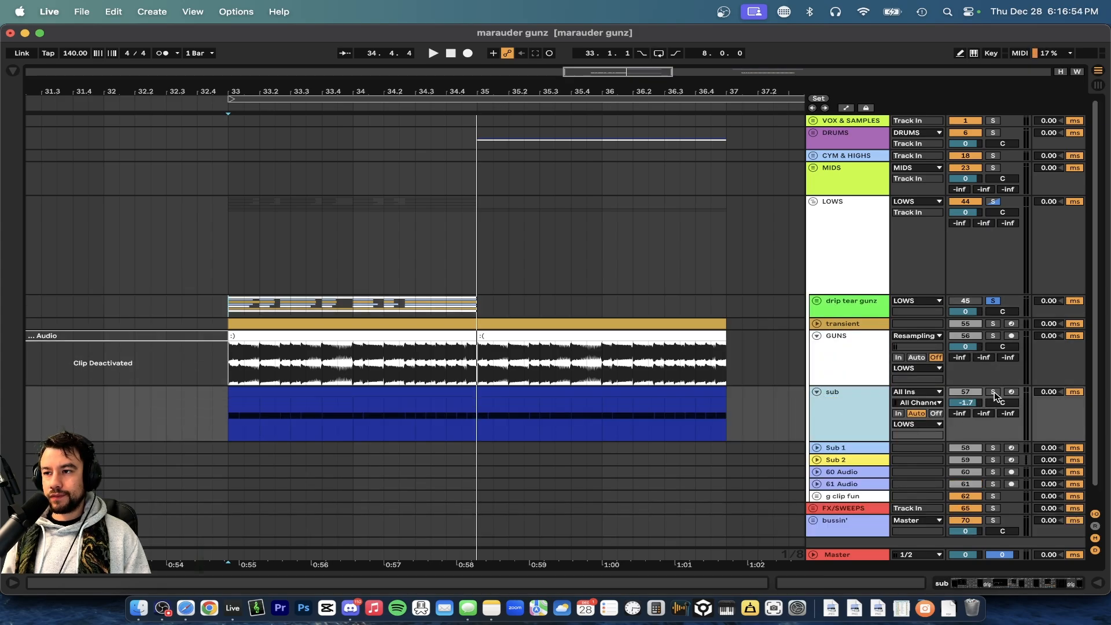
pyautogui.click(993, 393)
pyautogui.press('space')
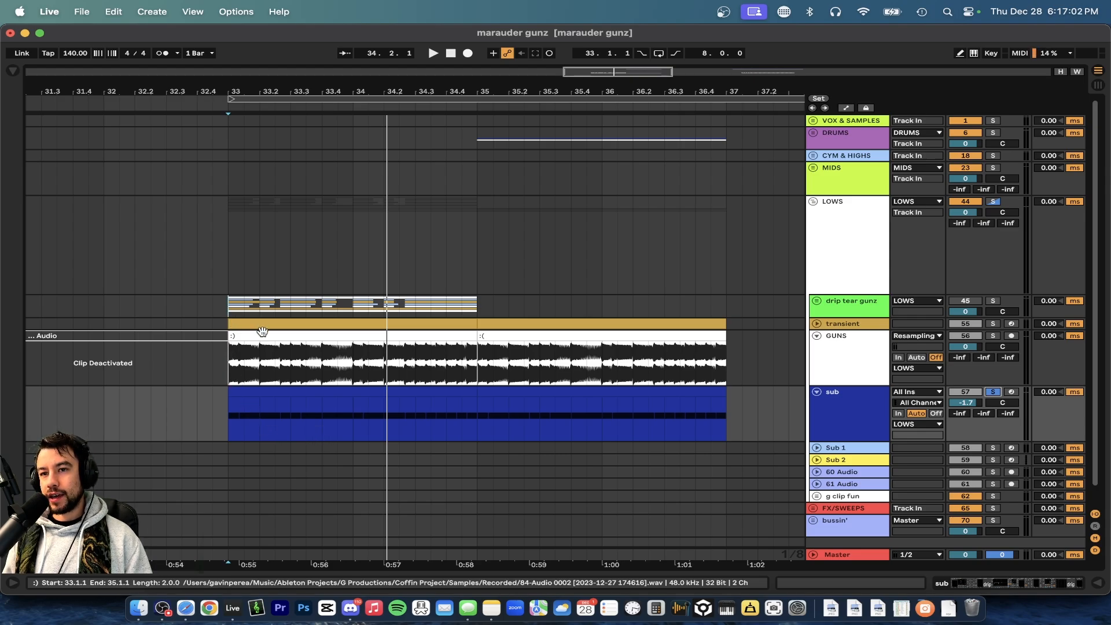
# Open the GUNS track's device chain and examine the EQ Eight at its start.
pyautogui.click(842, 373)
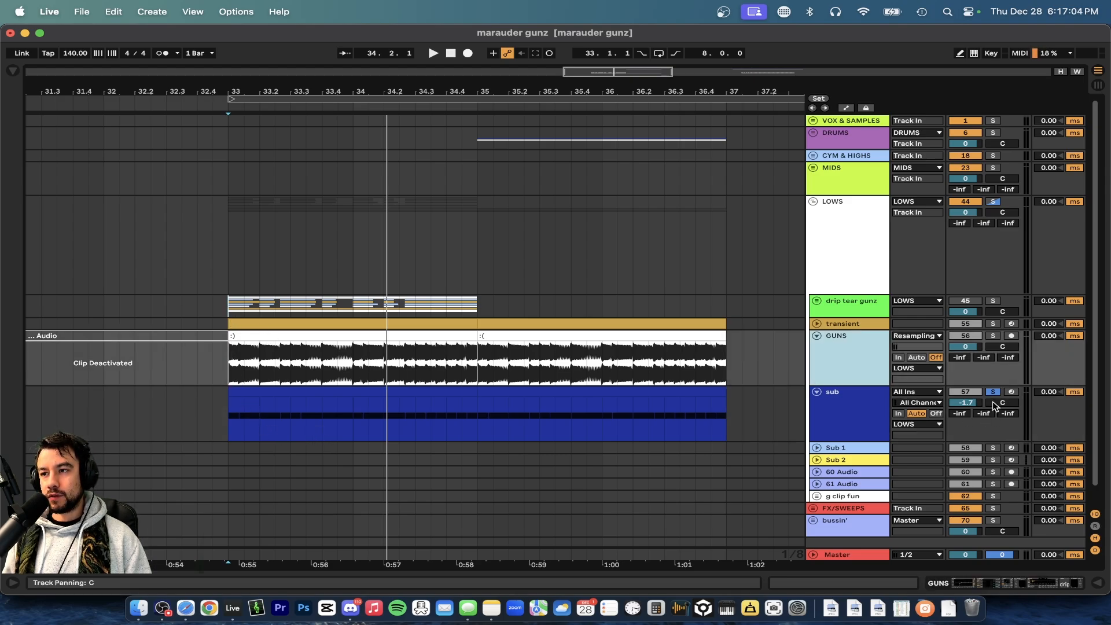
pyautogui.doubleClick(845, 362)
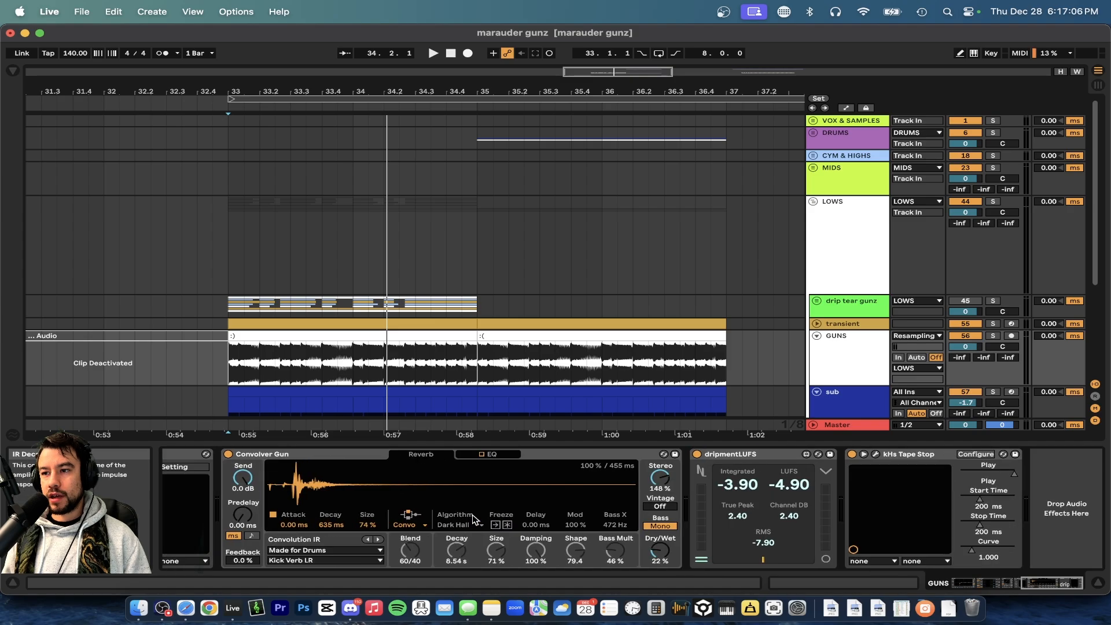
pyautogui.hscroll(-5, 473, 519)
pyautogui.click(244, 457)
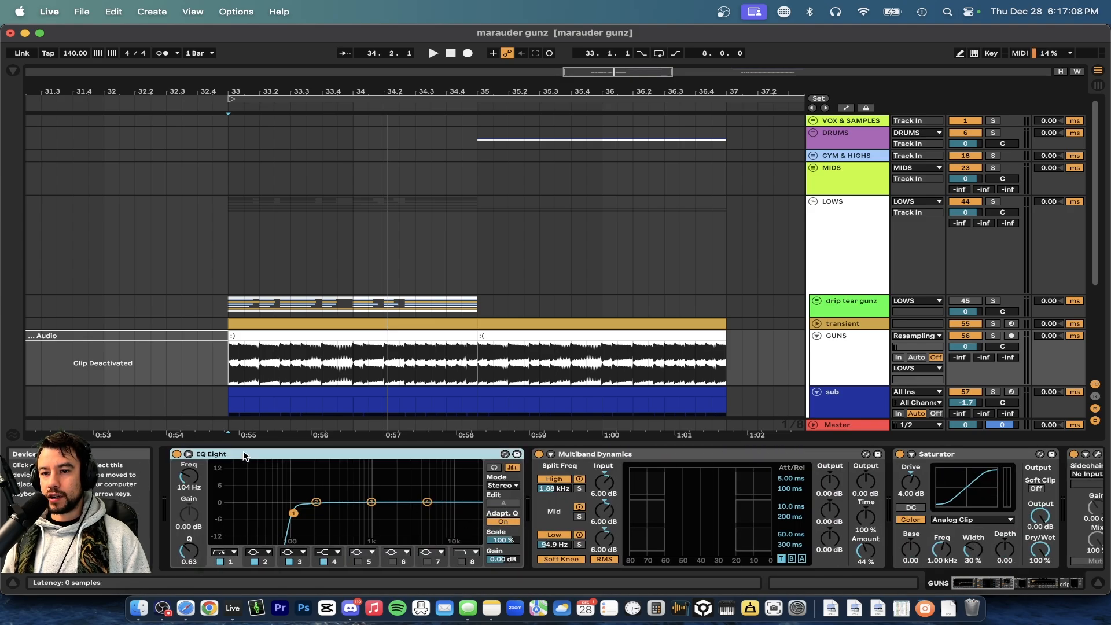
pyautogui.hscroll(3, 403, 528)
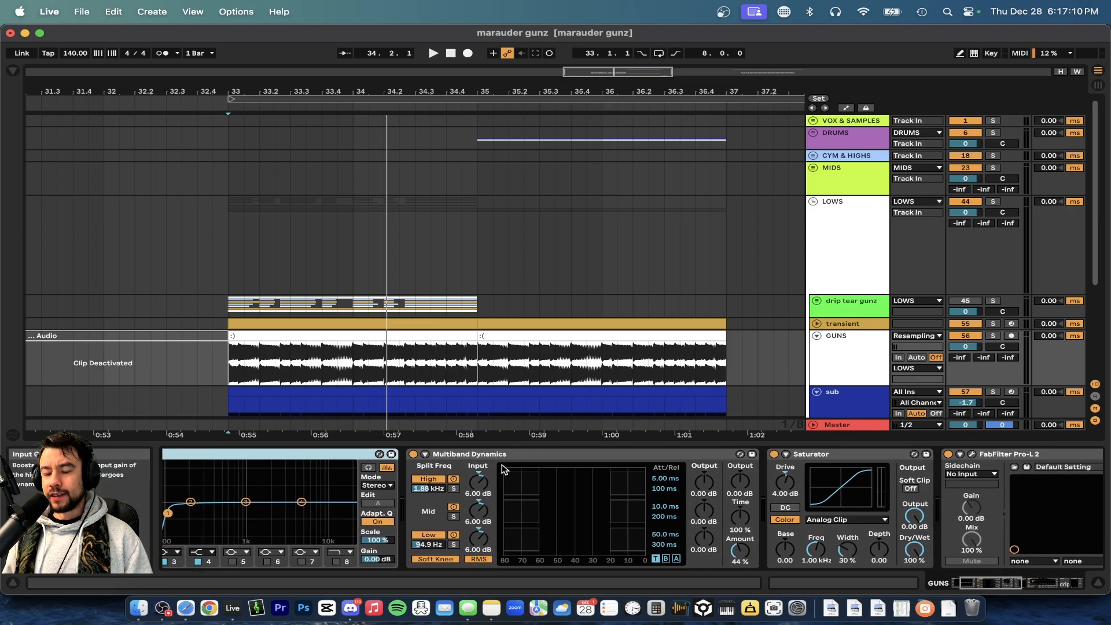
# Examine the Multiband Dynamics and Saturator settings in the GUNS device chain.
pyautogui.click(552, 460)
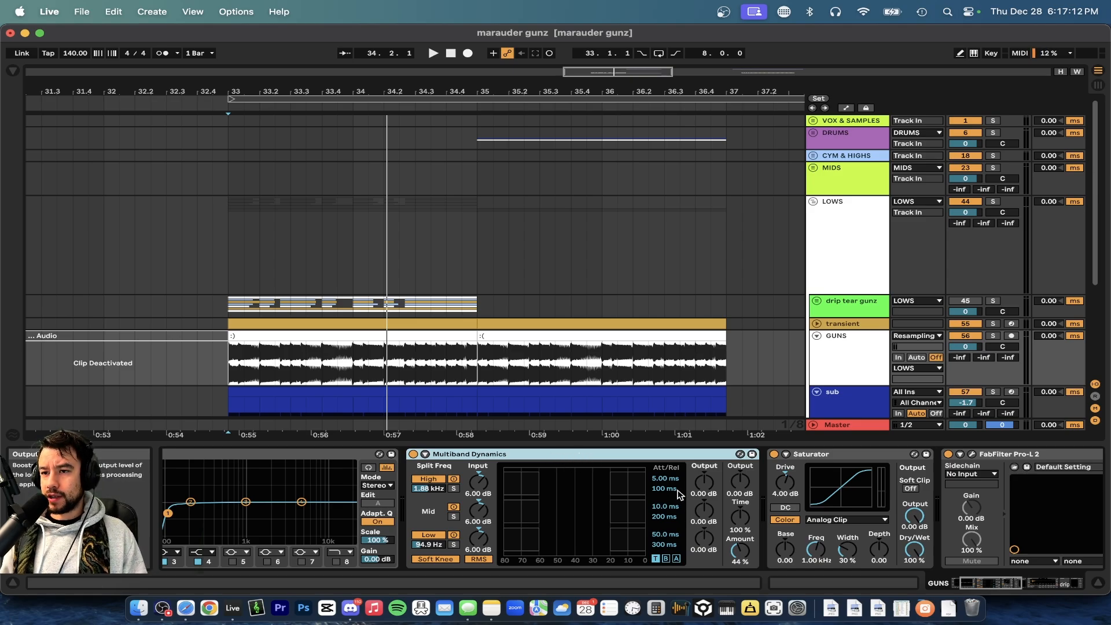
pyautogui.hscroll(3, 641, 471)
pyautogui.click(776, 456)
pyautogui.hscroll(3, 628, 485)
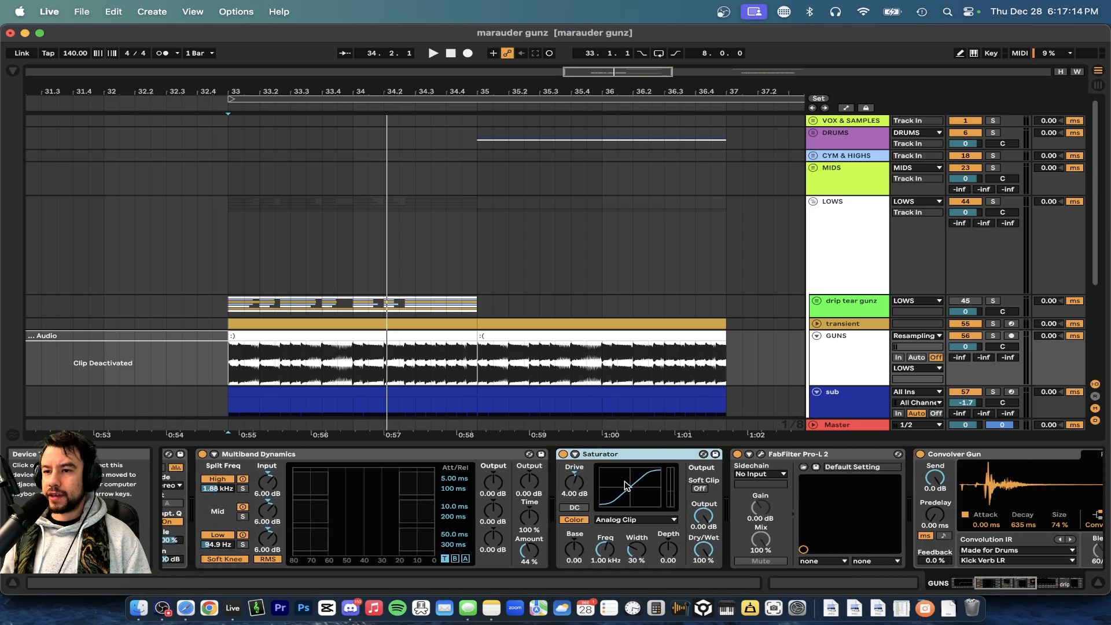
pyautogui.hscroll(3, 577, 489)
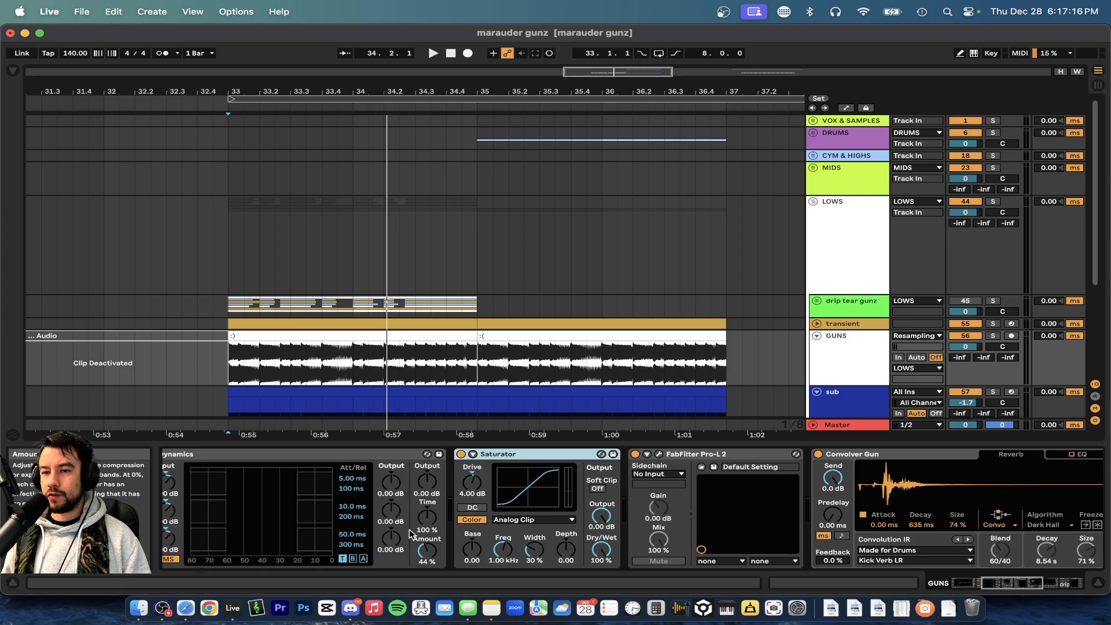
pyautogui.click(354, 455)
pyautogui.hscroll(3, 374, 499)
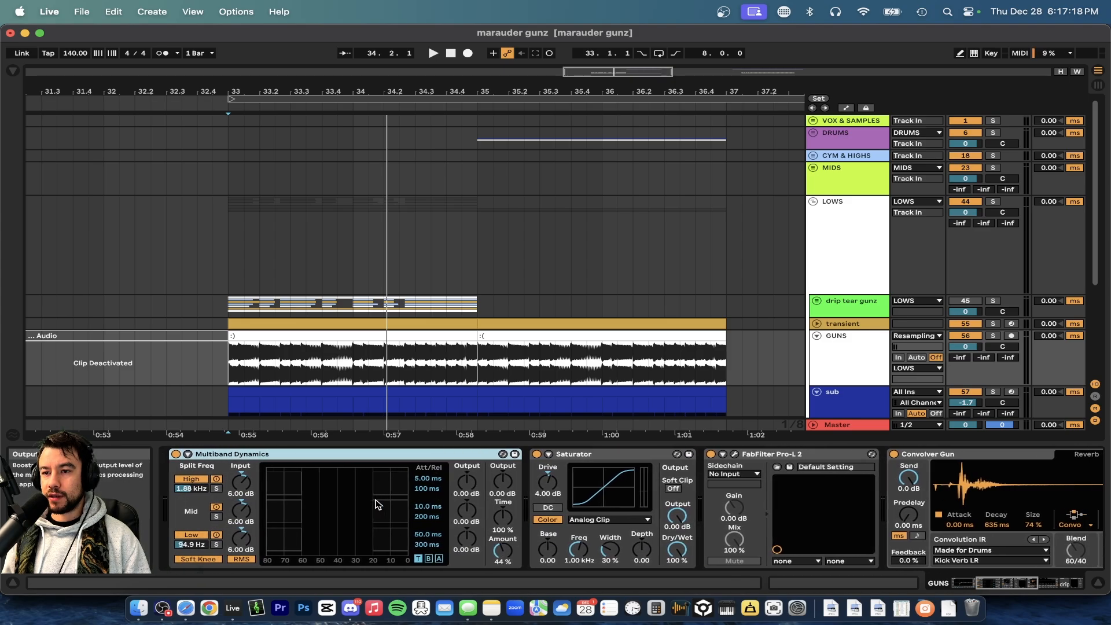
pyautogui.hscroll(2, 377, 503)
# Show the FabFilter Pro-L 2 plug-in window on the GUNS track and close it.
pyautogui.click(528, 455)
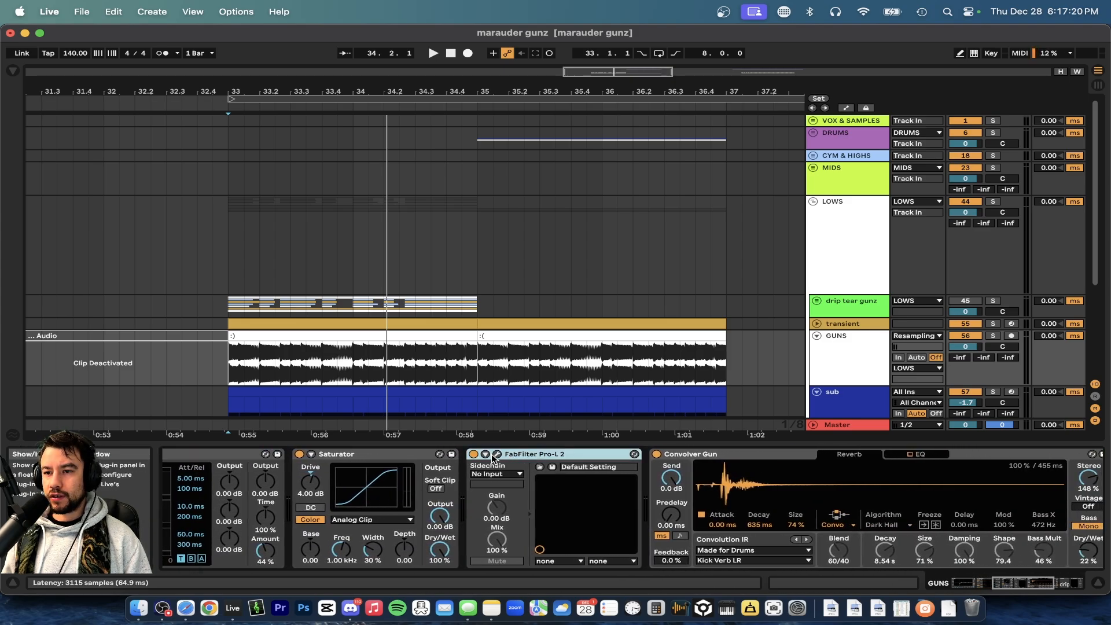
pyautogui.click(497, 455)
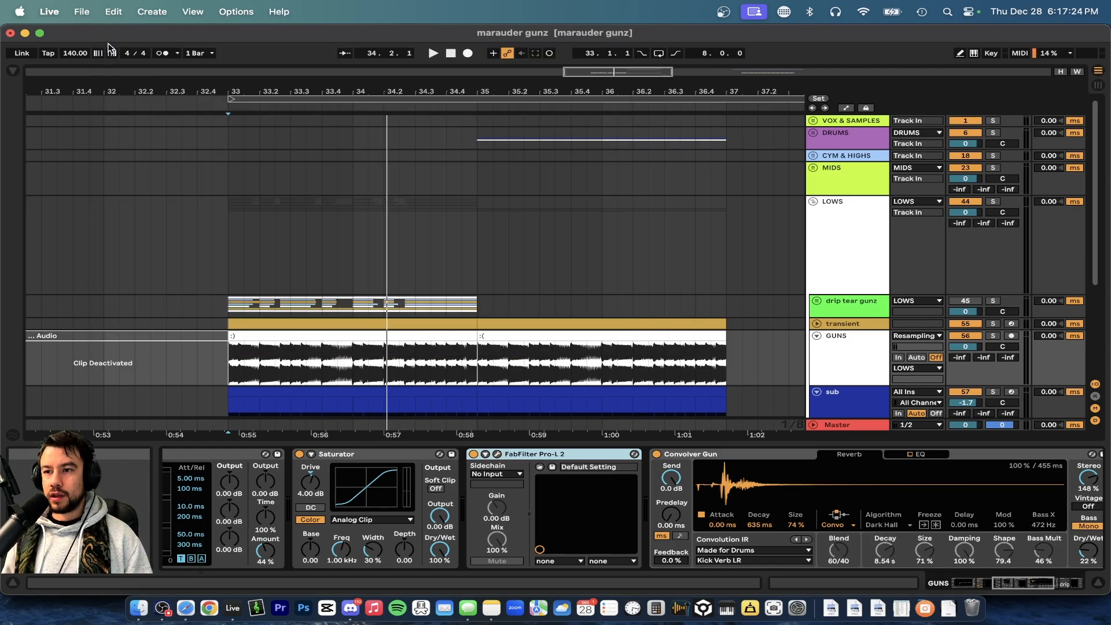
pyautogui.click(106, 45)
# Examine Convolver Gun, dripmentLUFS and kHs Tape Stop at the end of the GUNS chain, and close the device view.
pyautogui.hscroll(10, 579, 509)
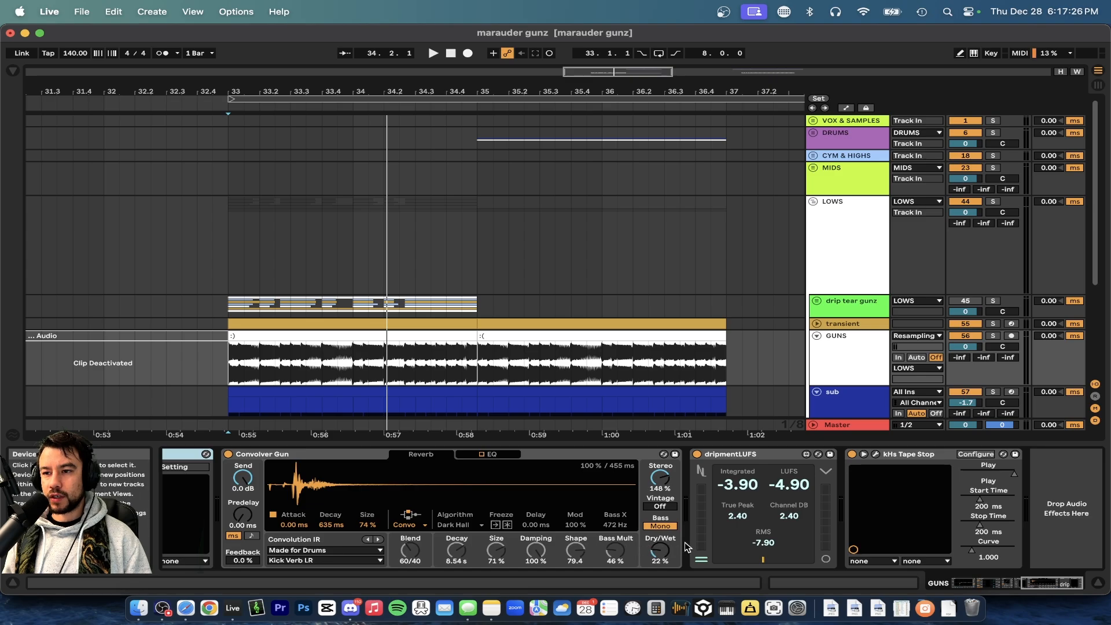
pyautogui.hscroll(-5, 637, 521)
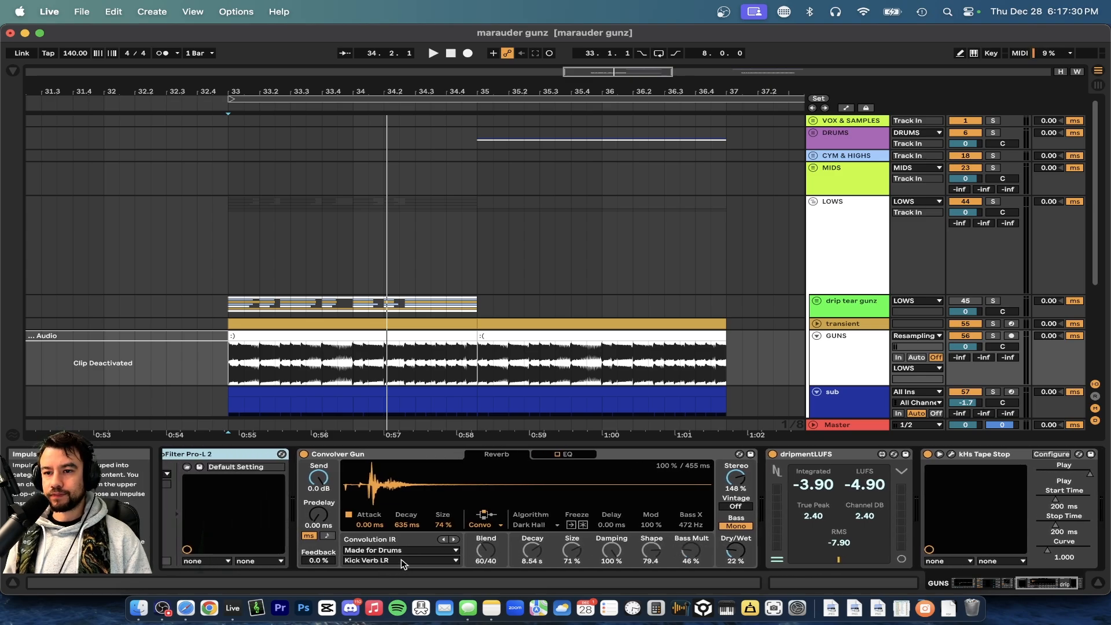
pyautogui.hscroll(5, 403, 565)
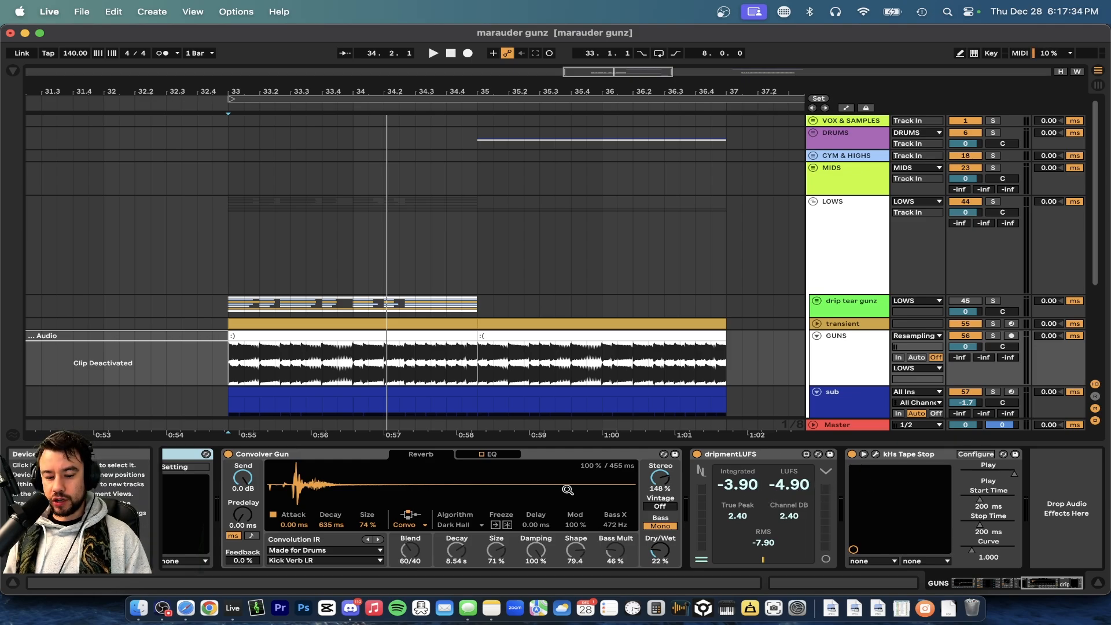
pyautogui.click(914, 455)
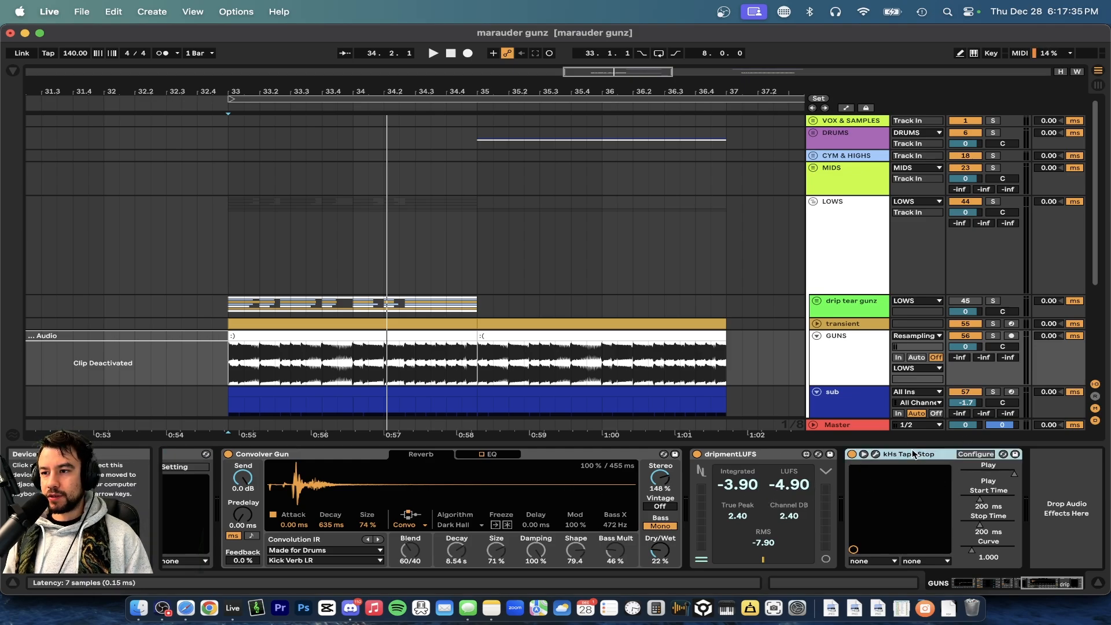
pyautogui.click(701, 446)
# Select the GUNS track's first resampled clip at bar 33, solo the track and play the clip through.
pyautogui.scroll(-6, 419, 373)
pyautogui.hscroll(2, 380, 362)
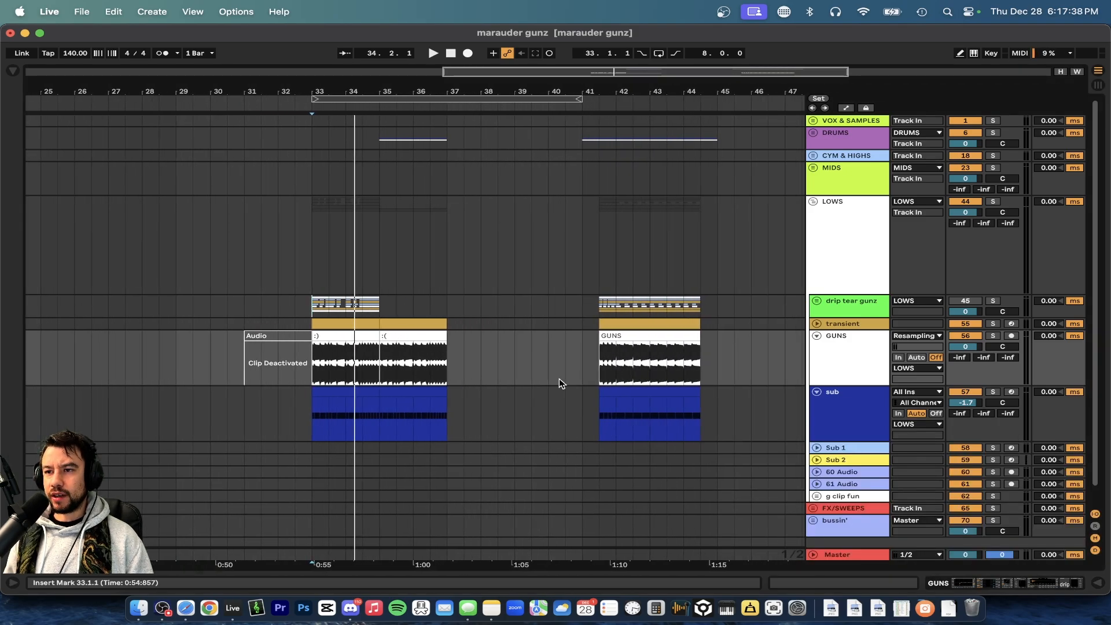
pyautogui.click(368, 353)
pyautogui.scroll(3, 359, 354)
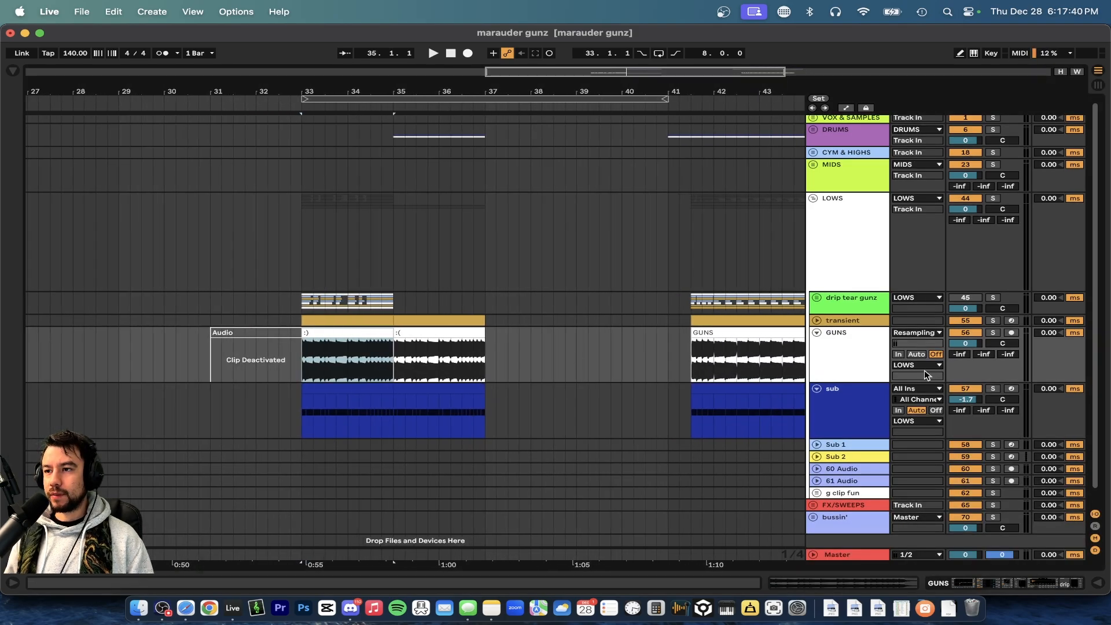
pyautogui.click(995, 334)
pyautogui.press('space')
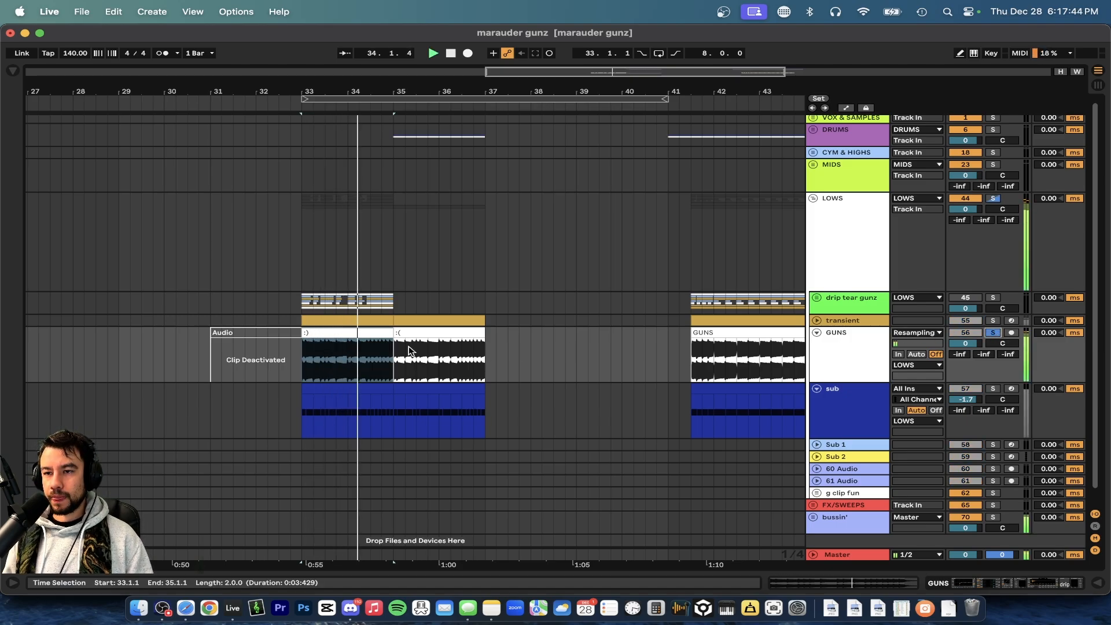
pyautogui.scroll(3, 280, 350)
pyautogui.press('space')
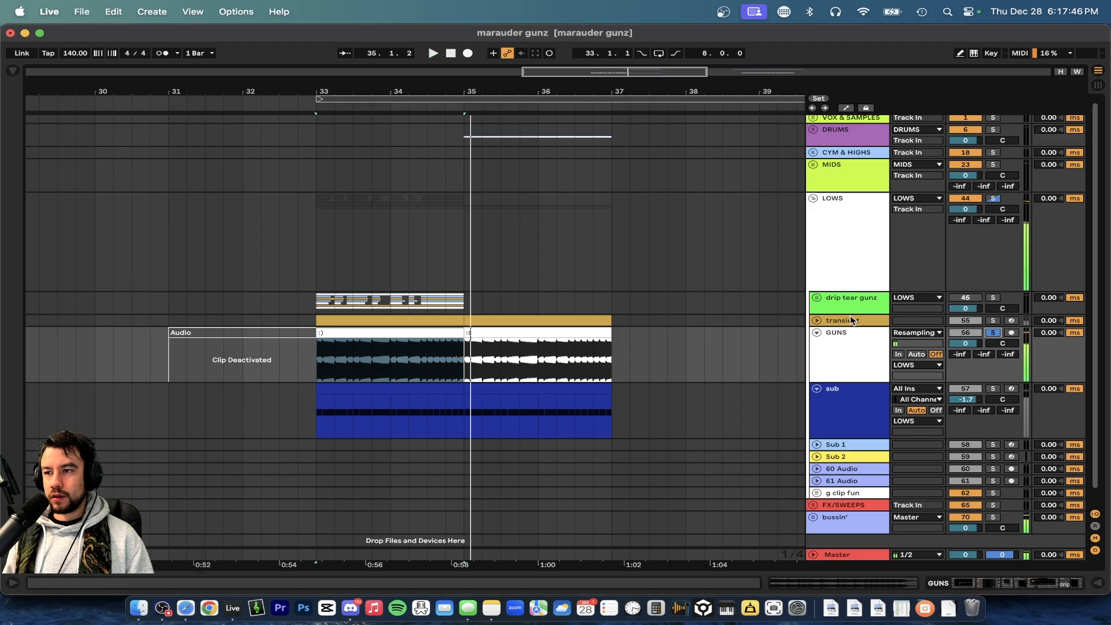
# Unfold the transient track to show its MIDI notes from bar 33 to 37.
pyautogui.click(812, 318)
pyautogui.click(816, 321)
pyautogui.scroll(2, 440, 359)
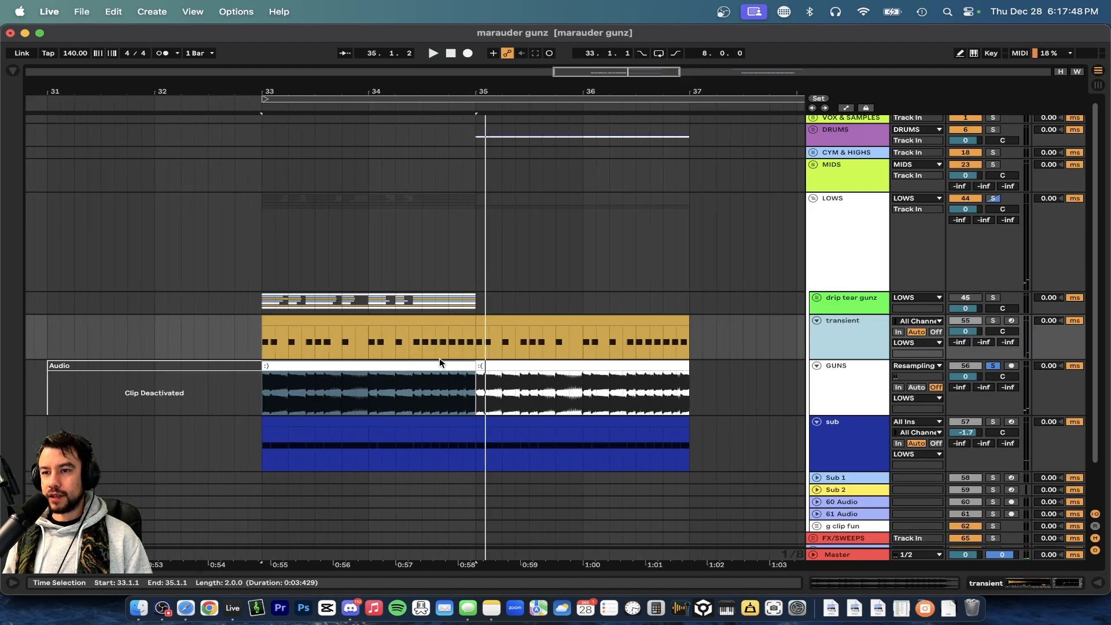
pyautogui.scroll(-3, 440, 360)
# Unfold the drip tear gunz group and its guns subgroup to show the individual gun layer tracks.
pyautogui.click(816, 297)
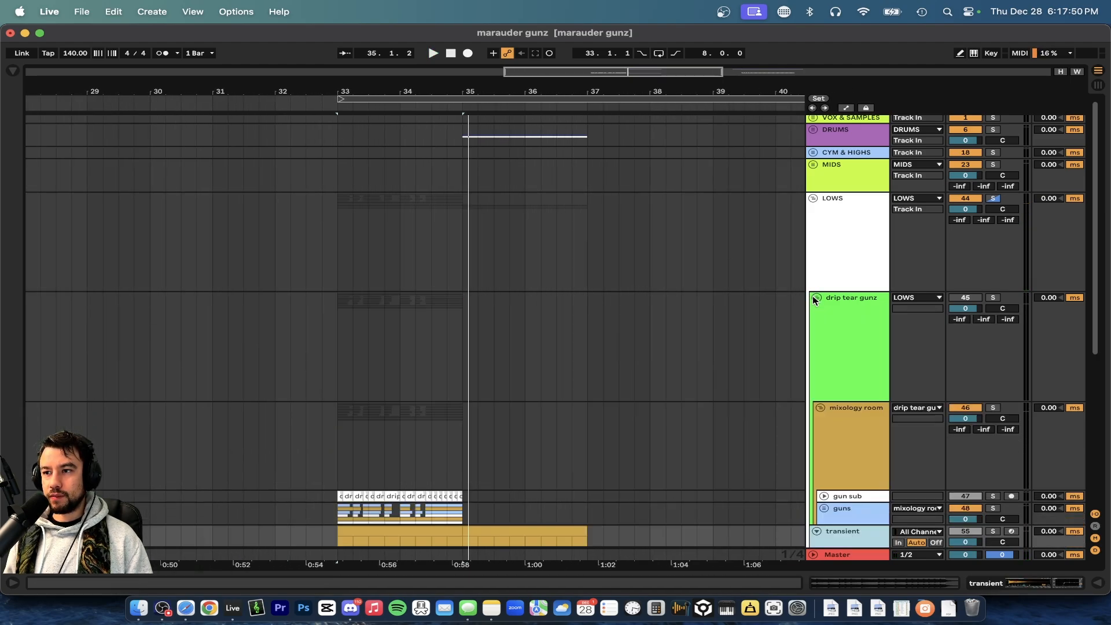
pyautogui.scroll(-5, 392, 392)
pyautogui.scroll(-3, 496, 485)
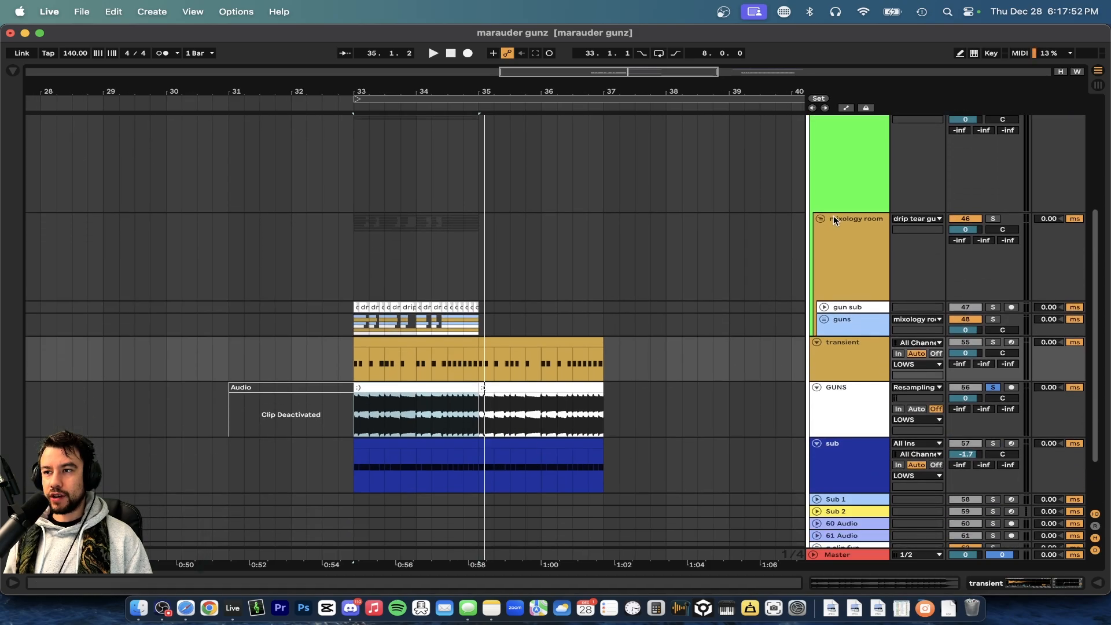
pyautogui.click(824, 319)
pyautogui.scroll(-2, 590, 344)
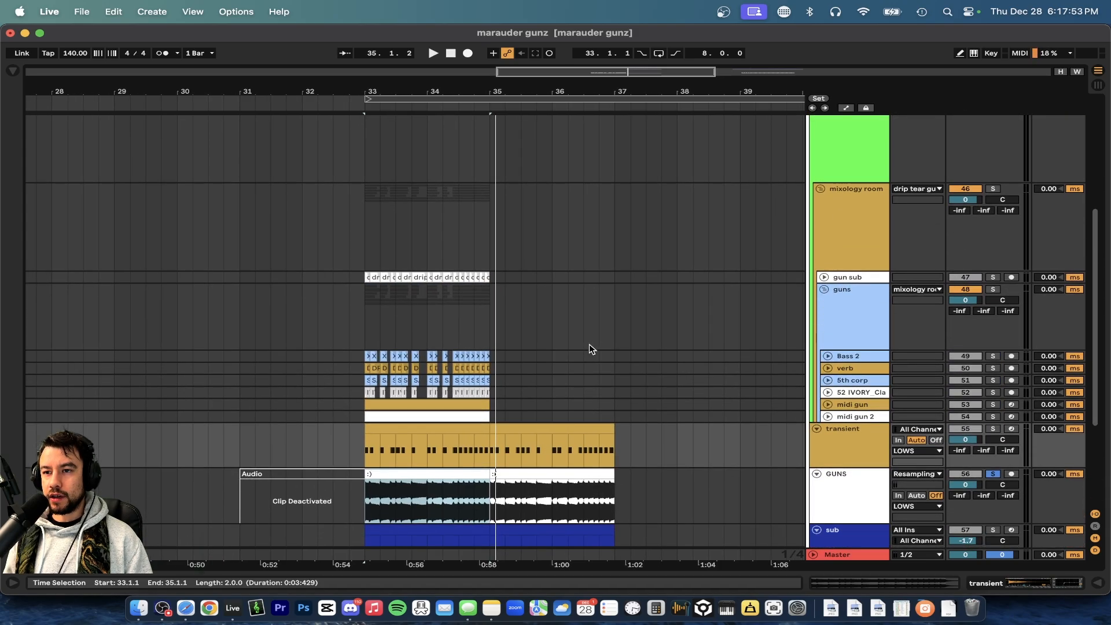
# Unfold the Bass 2 and verb tracks in the guns subgroup to show their clip waveforms.
pyautogui.click(827, 356)
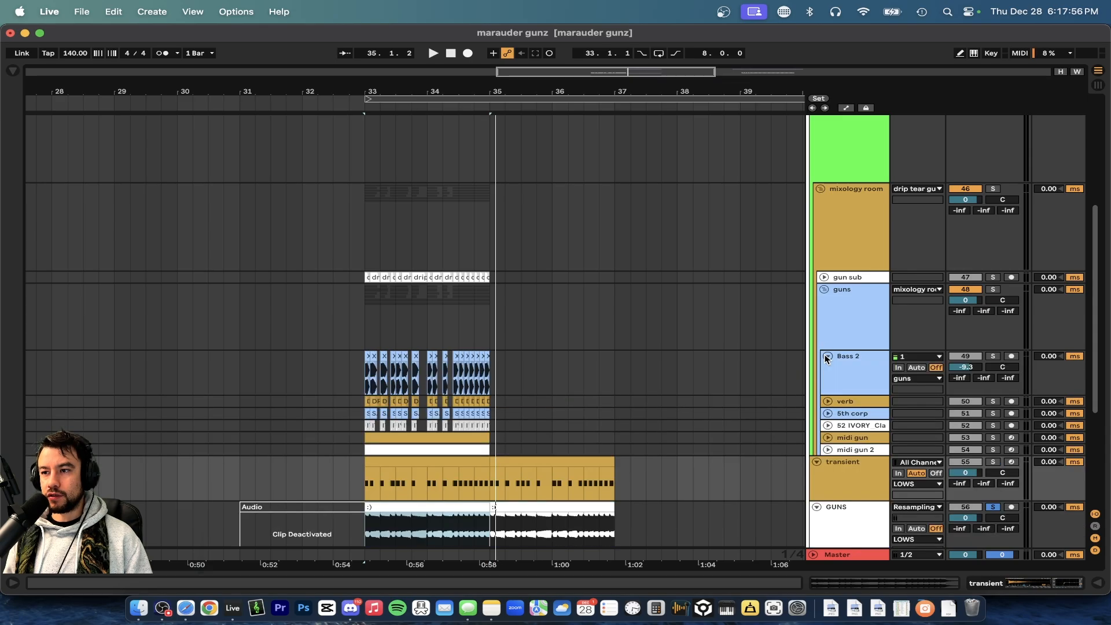
pyautogui.click(828, 402)
pyautogui.scroll(4, 301, 402)
pyautogui.scroll(-2, 301, 401)
pyautogui.scroll(4, 772, 349)
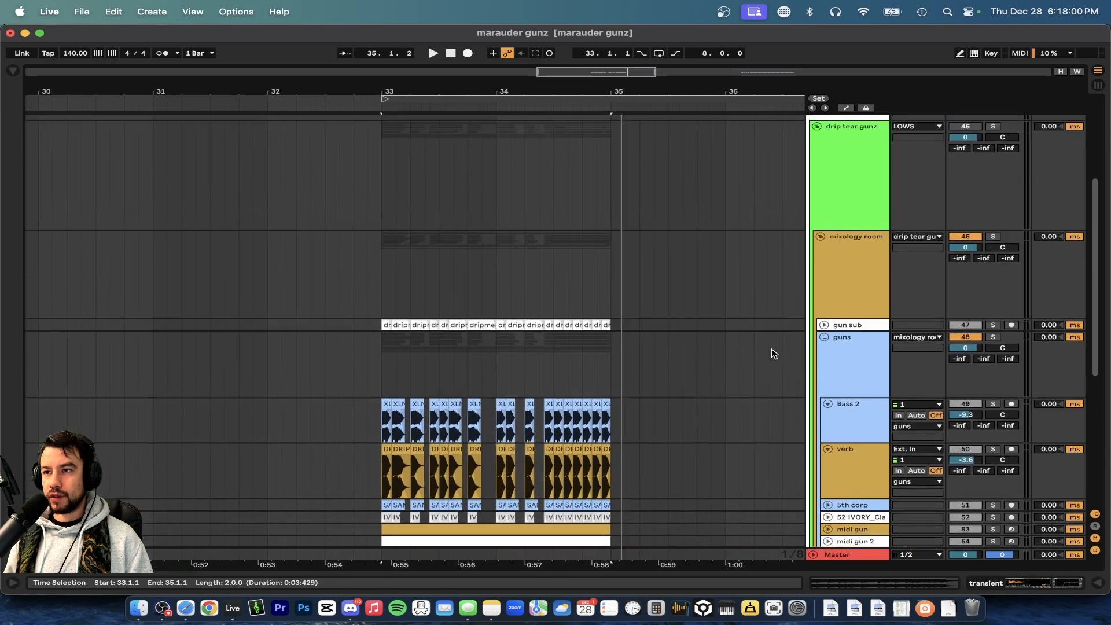
# Fold the mixology room group and play the soloed GUNS track's first resampled clip from bar 33.
pyautogui.click(820, 237)
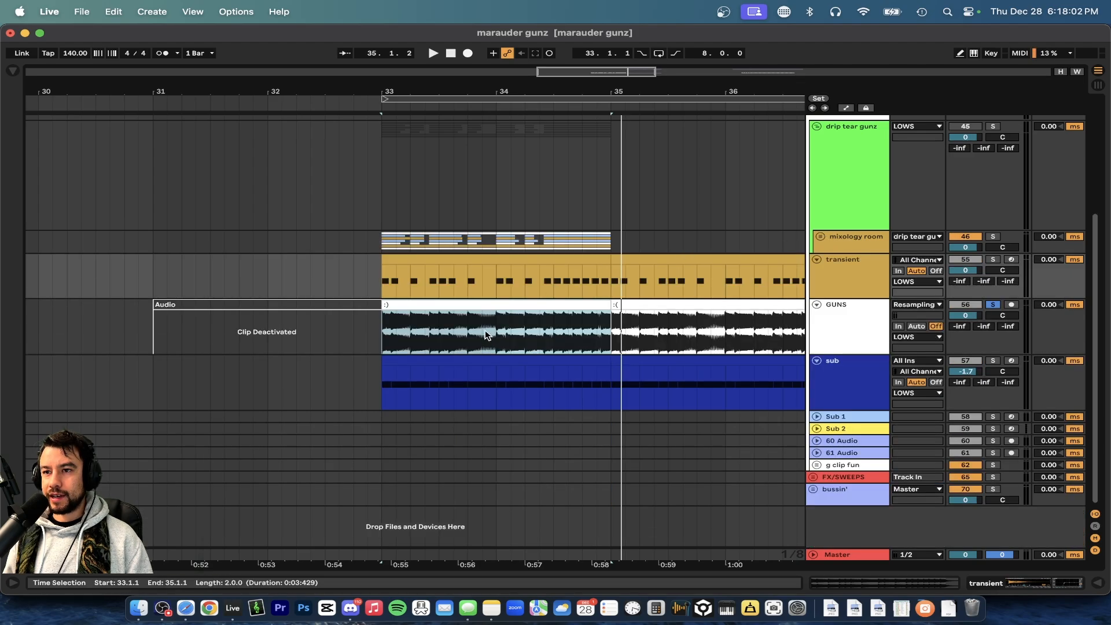
pyautogui.click(431, 304)
pyautogui.press('space')
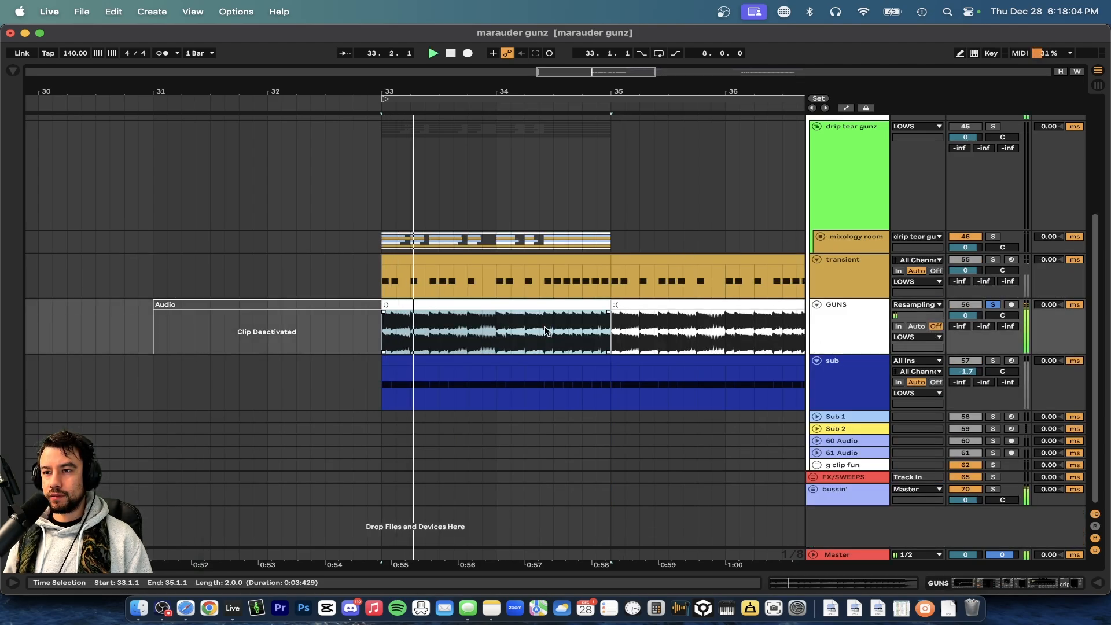
pyautogui.scroll(-3, 544, 331)
pyautogui.hscroll(1, 546, 332)
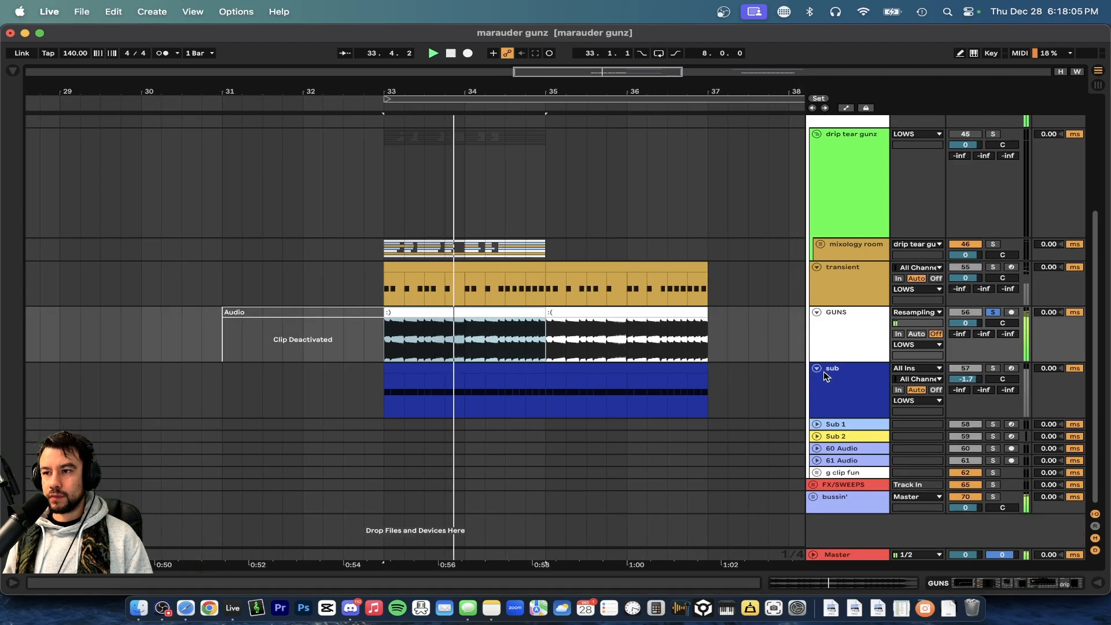
# Solo the sub track together with GUNS and play both from bar 33.
pyautogui.click(998, 369)
pyautogui.press('space')
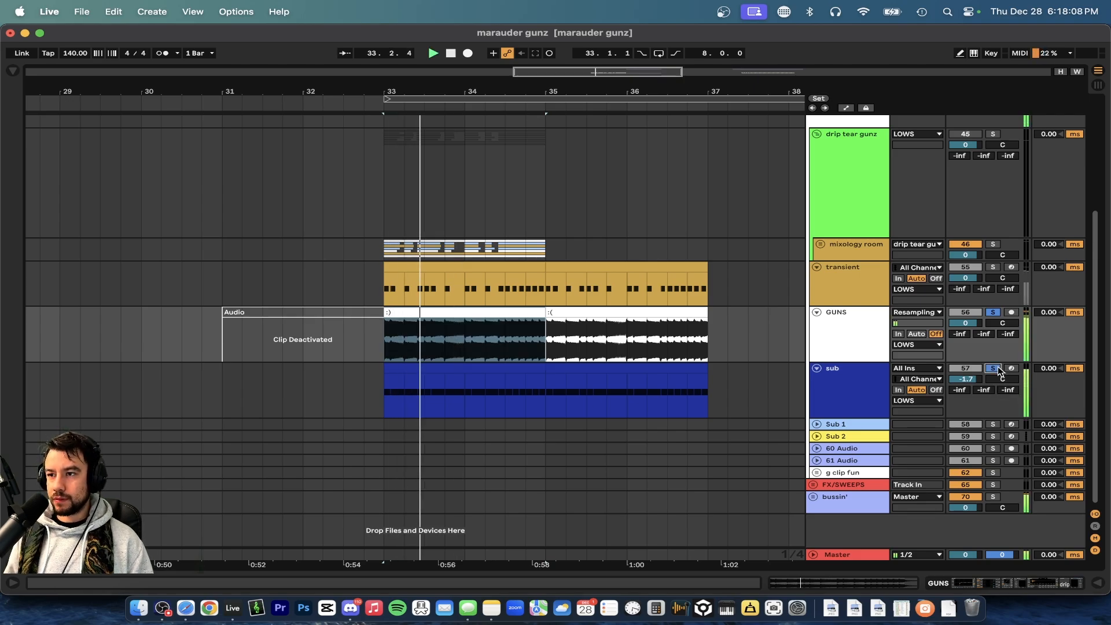
pyautogui.scroll(2, 546, 301)
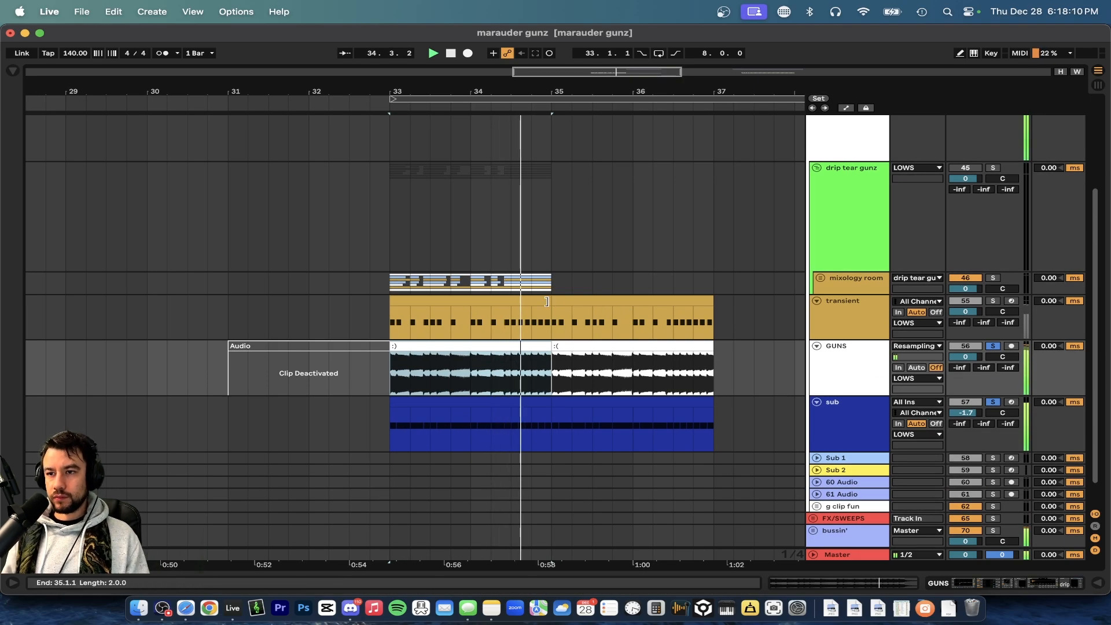
pyautogui.press('space')
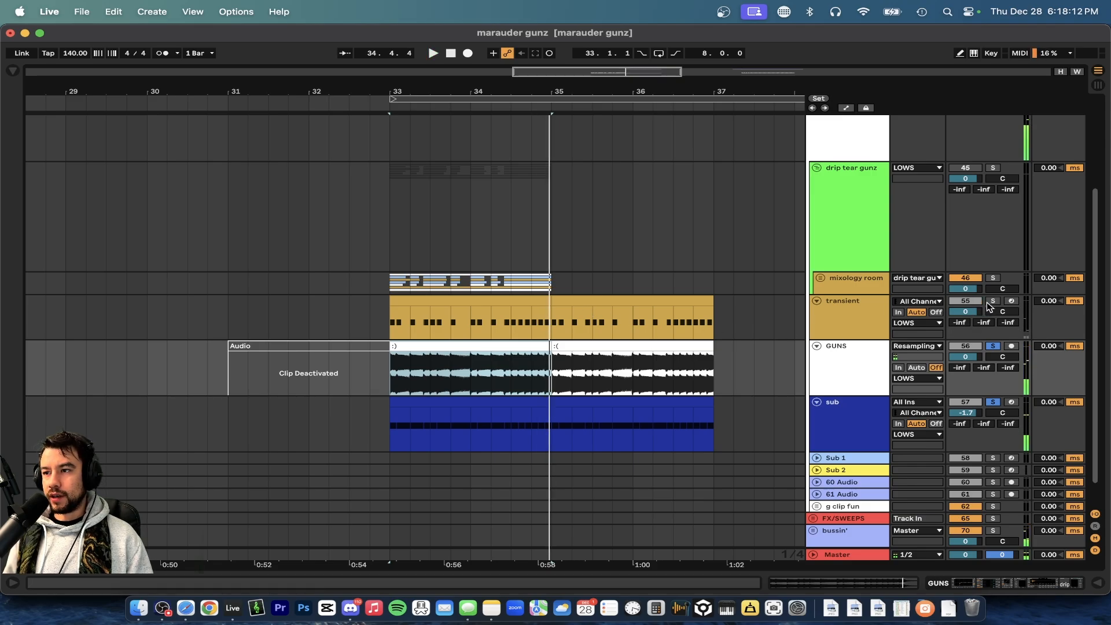
# Solo only the transient track, select its clip at bar 33 and play it twice.
pyautogui.click(993, 301)
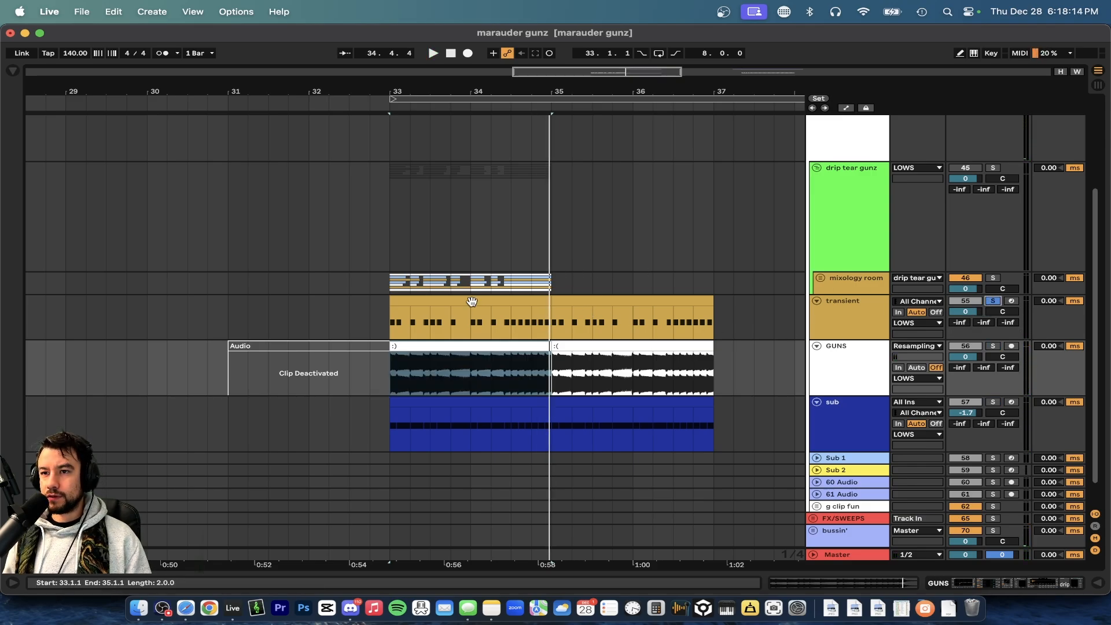
pyautogui.click(427, 301)
pyautogui.press('space')
pyautogui.scroll(3, 428, 333)
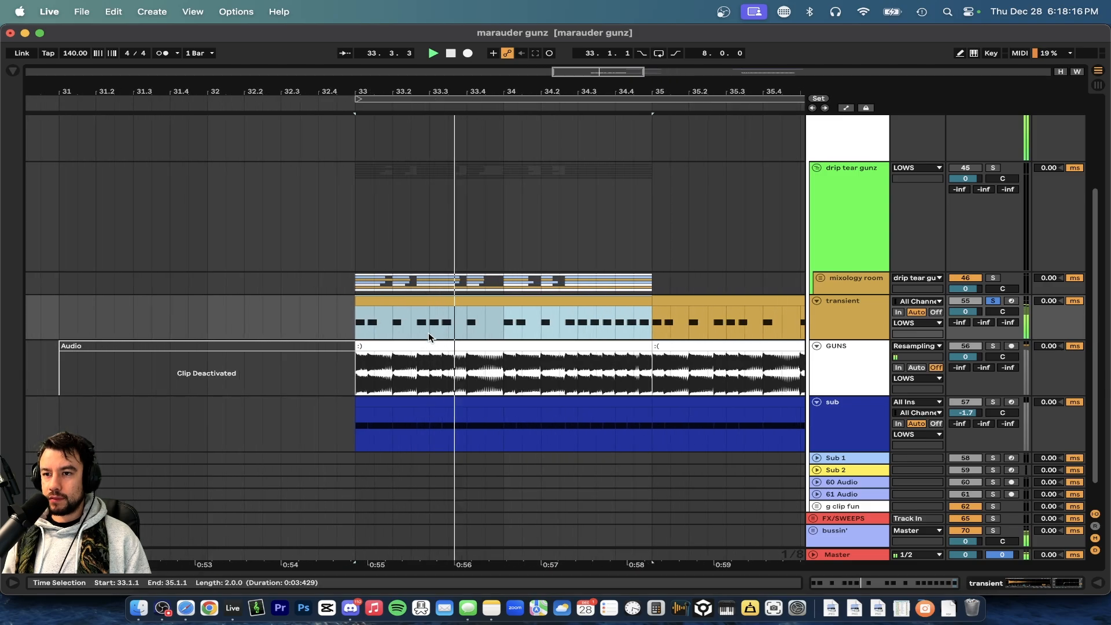
pyautogui.press('space')
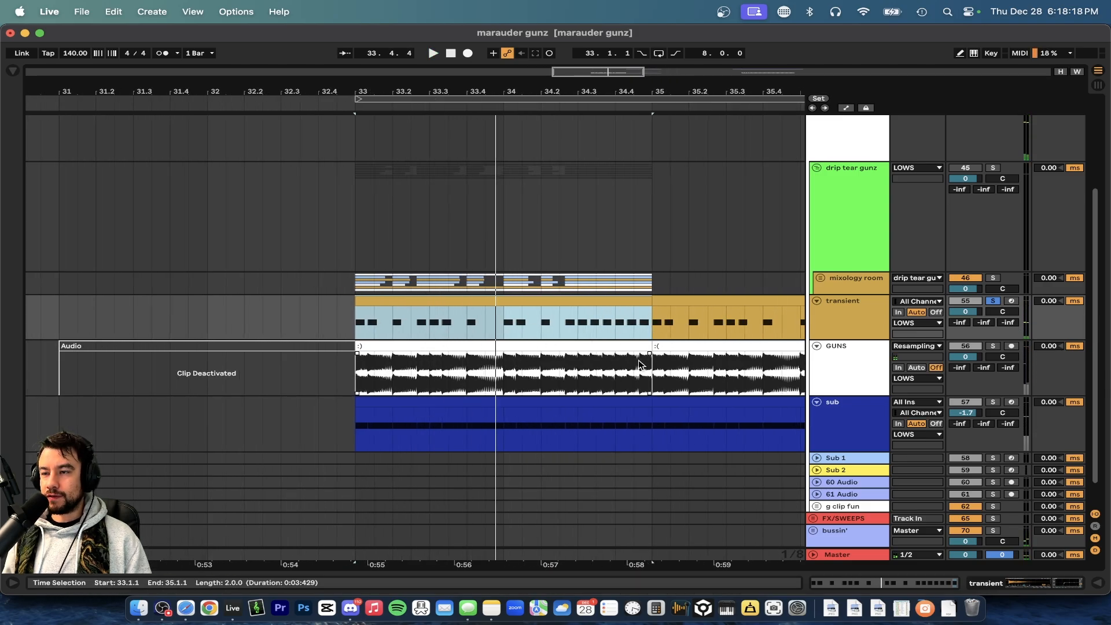
pyautogui.press('space')
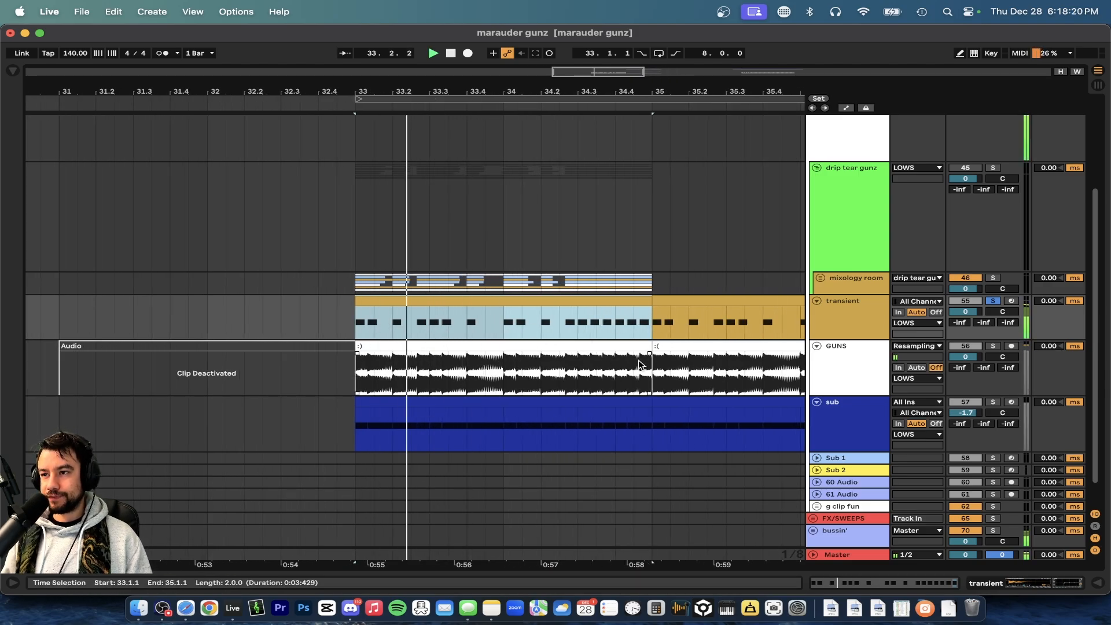
# Add GUNS and sub to the soloed transient track, play all three from bar 33 and show the Master track's devices.
pyautogui.click(993, 346)
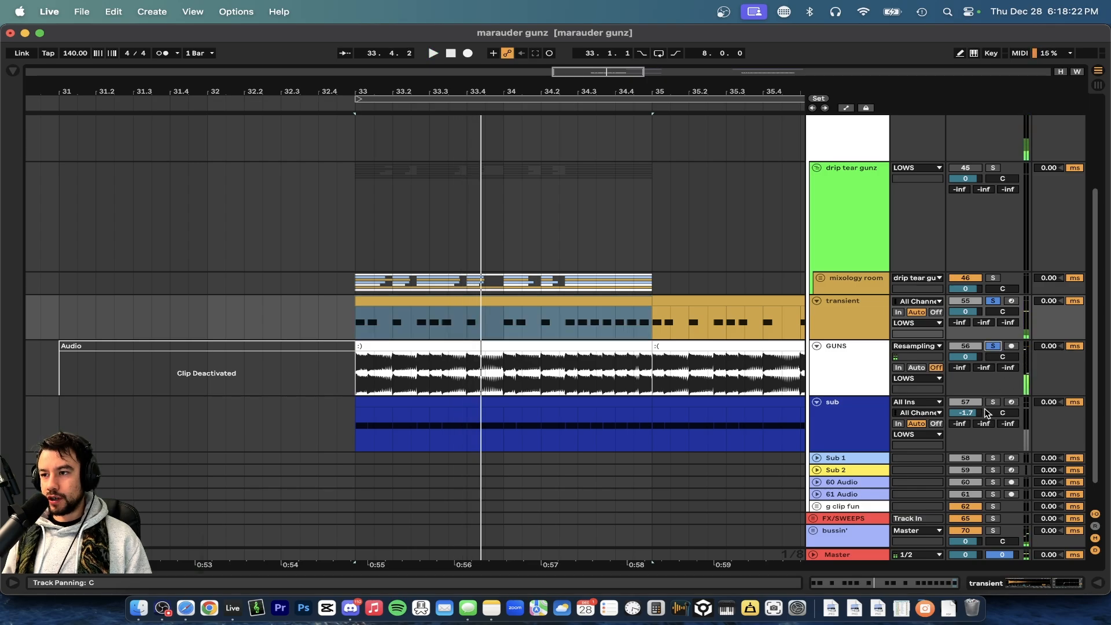
pyautogui.click(993, 402)
pyautogui.press('space')
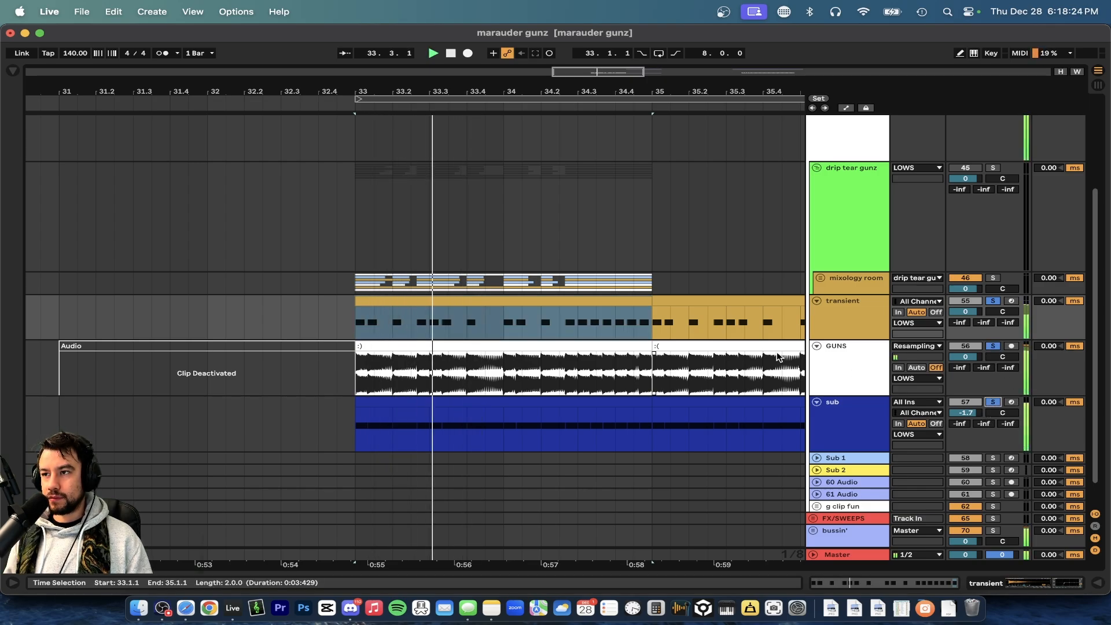
pyautogui.doubleClick(843, 554)
pyautogui.press('space')
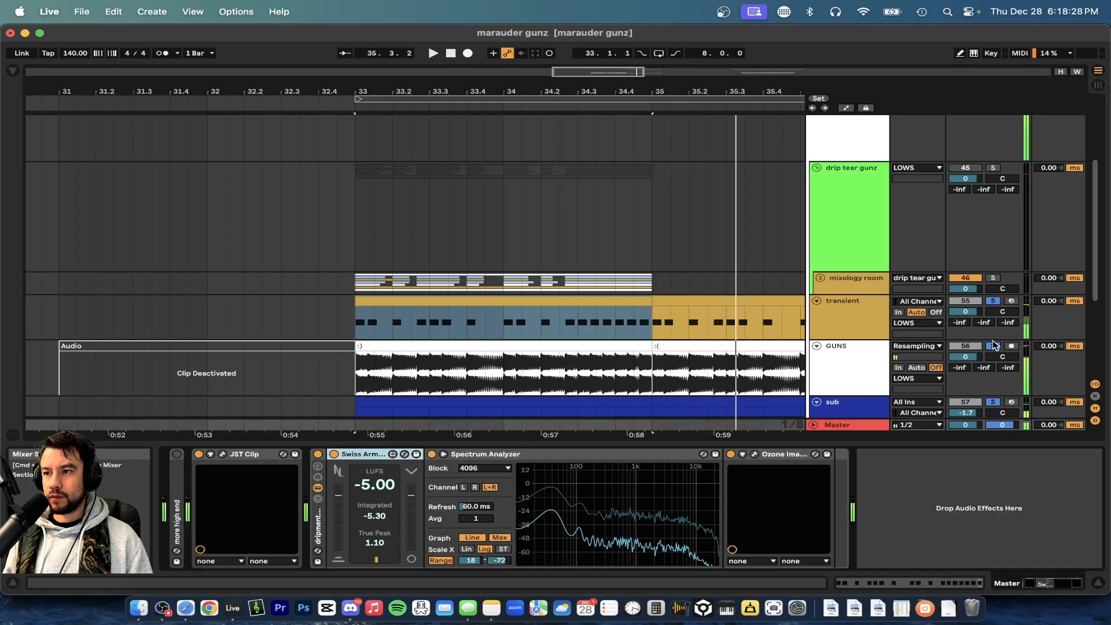
# Clear the track solos, play the full mix from bar 33 and close the device view.
pyautogui.click(993, 346)
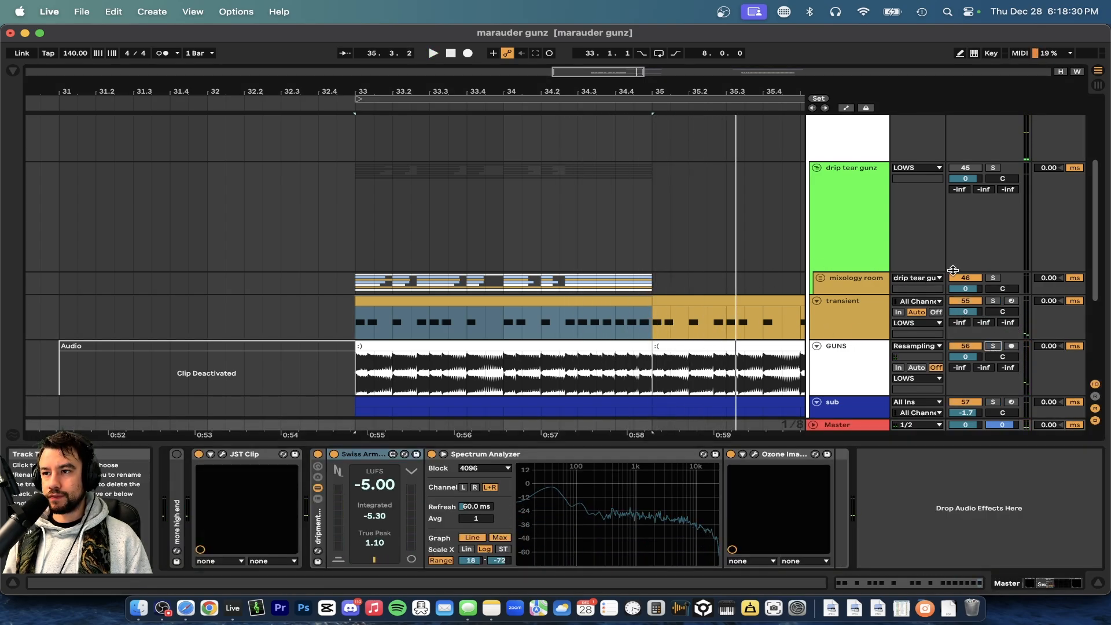
pyautogui.press('space')
pyautogui.scroll(2, 855, 213)
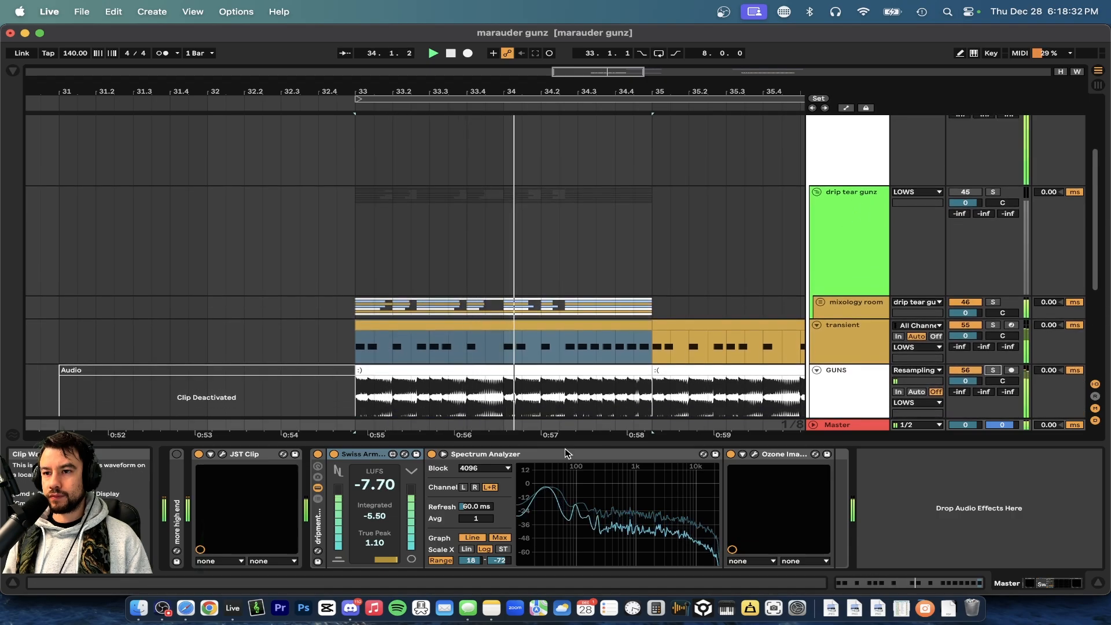
pyautogui.press('alt+super+l')
pyautogui.scroll(-5, 558, 445)
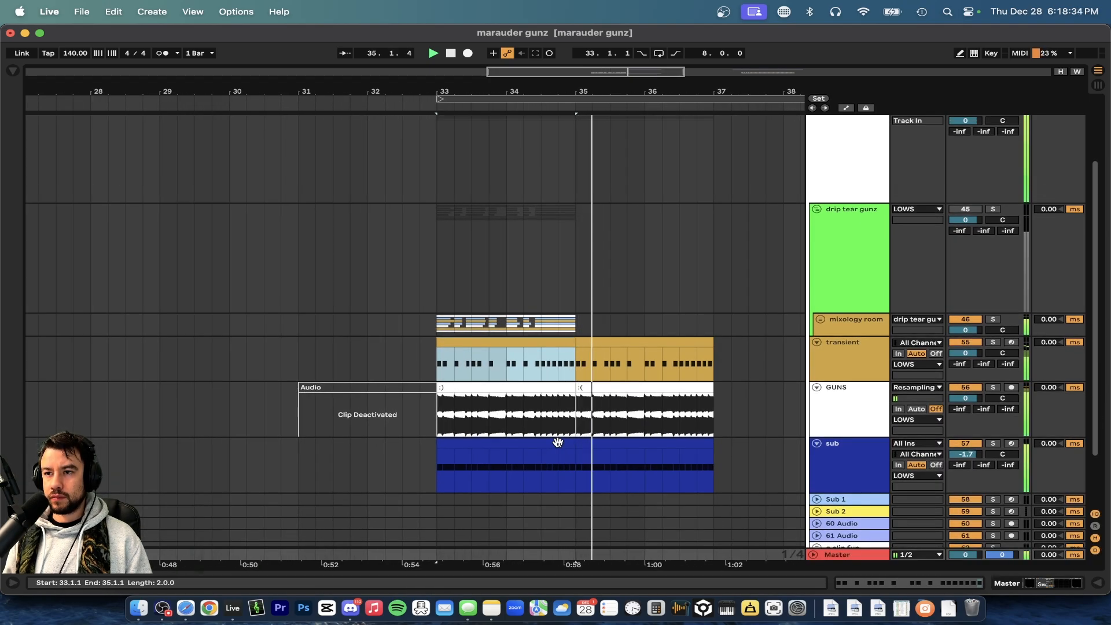
pyautogui.scroll(-2, 558, 442)
pyautogui.hscroll(3, 558, 442)
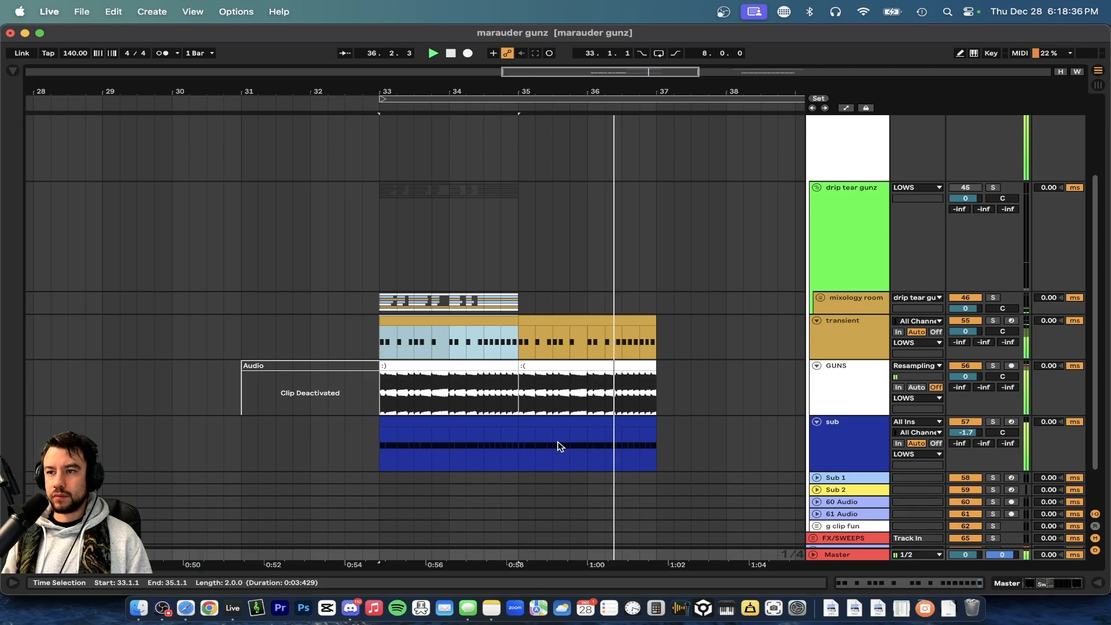
pyautogui.press('space')
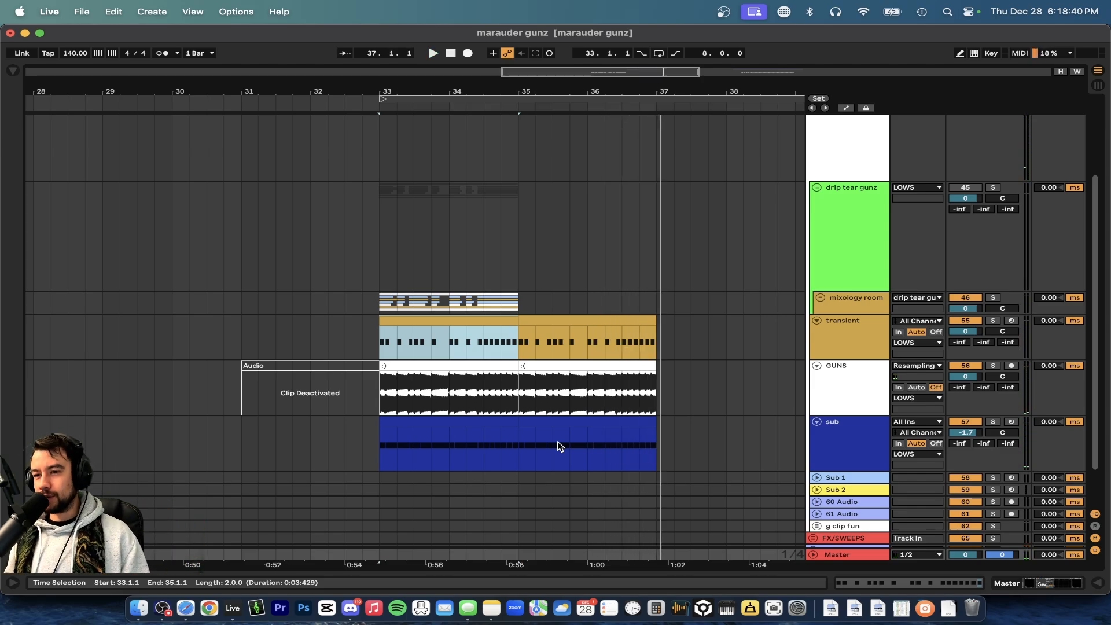
pyautogui.click(397, 320)
pyautogui.press('space')
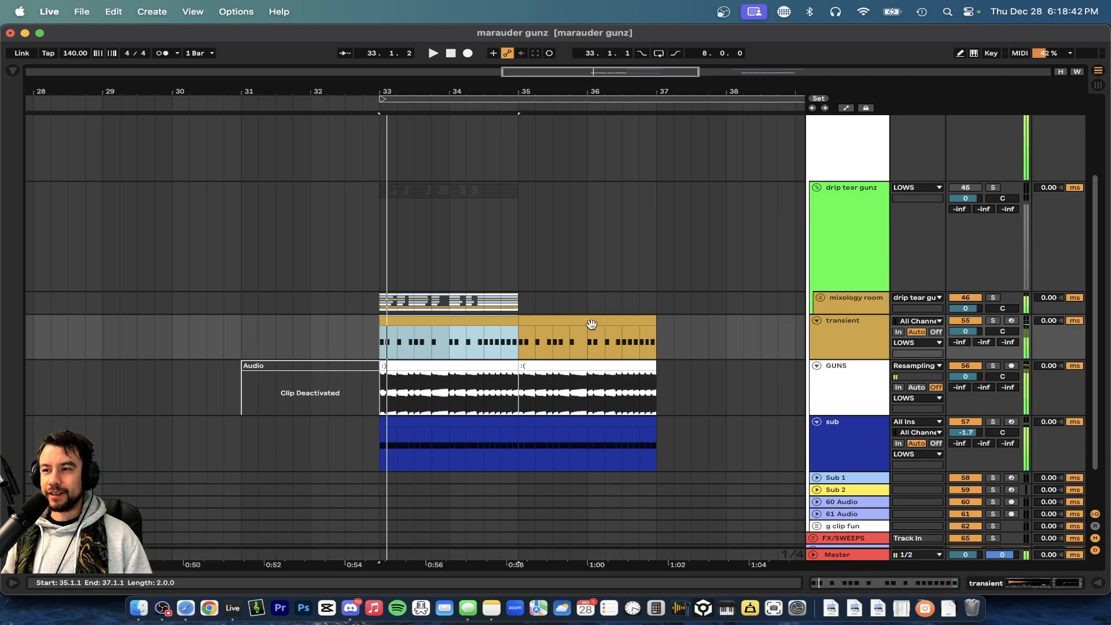
# Fold the transient, sub and GUNS tracks.
pyautogui.click(816, 320)
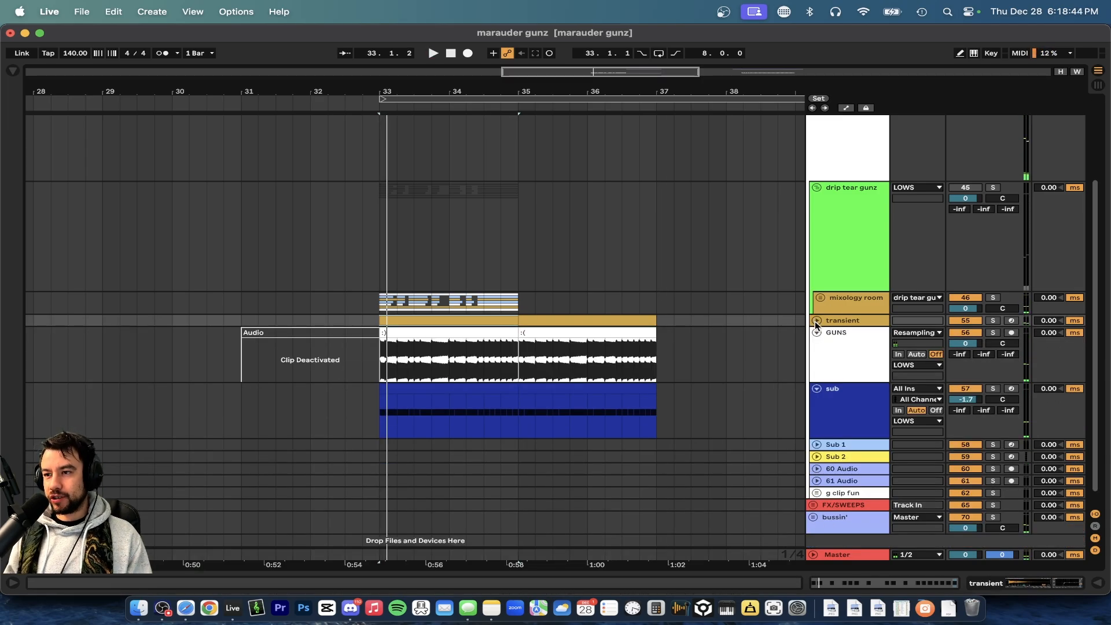
pyautogui.click(834, 345)
pyautogui.click(452, 334)
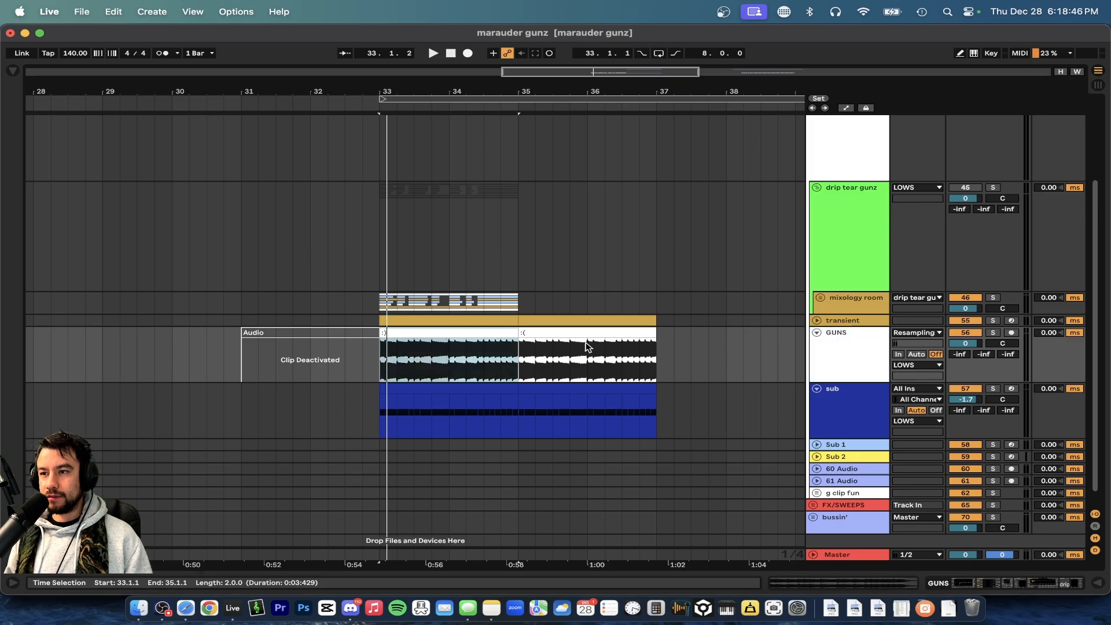
pyautogui.click(837, 394)
pyautogui.click(817, 389)
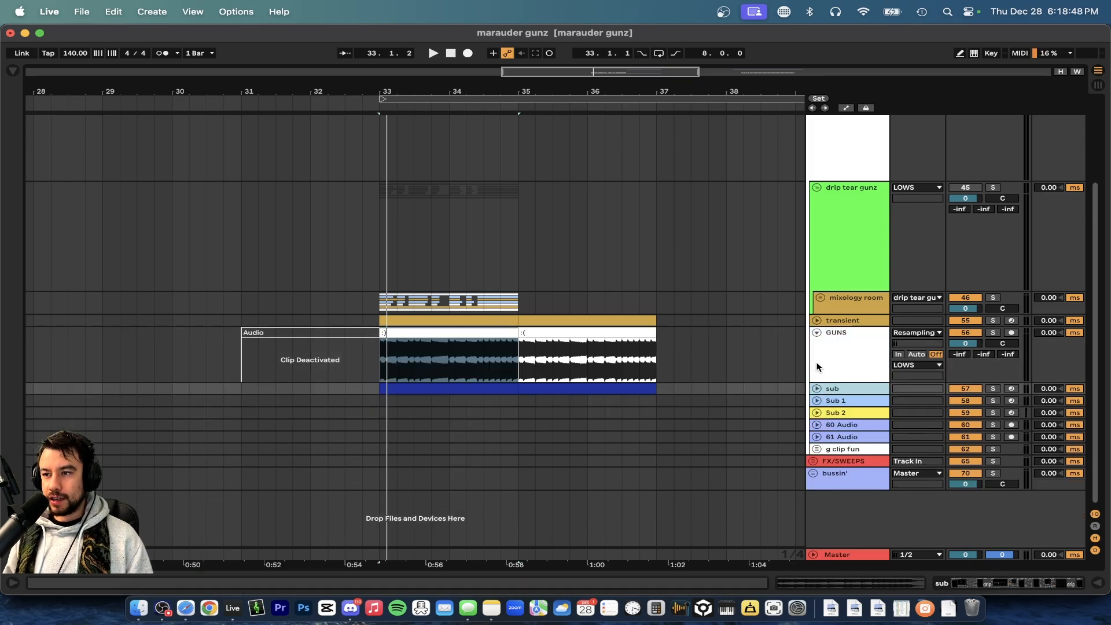
pyautogui.click(817, 333)
# Unfold the mixology room group to show the individual gun layers between bars 33 and 35.
pyautogui.click(827, 308)
pyautogui.click(821, 297)
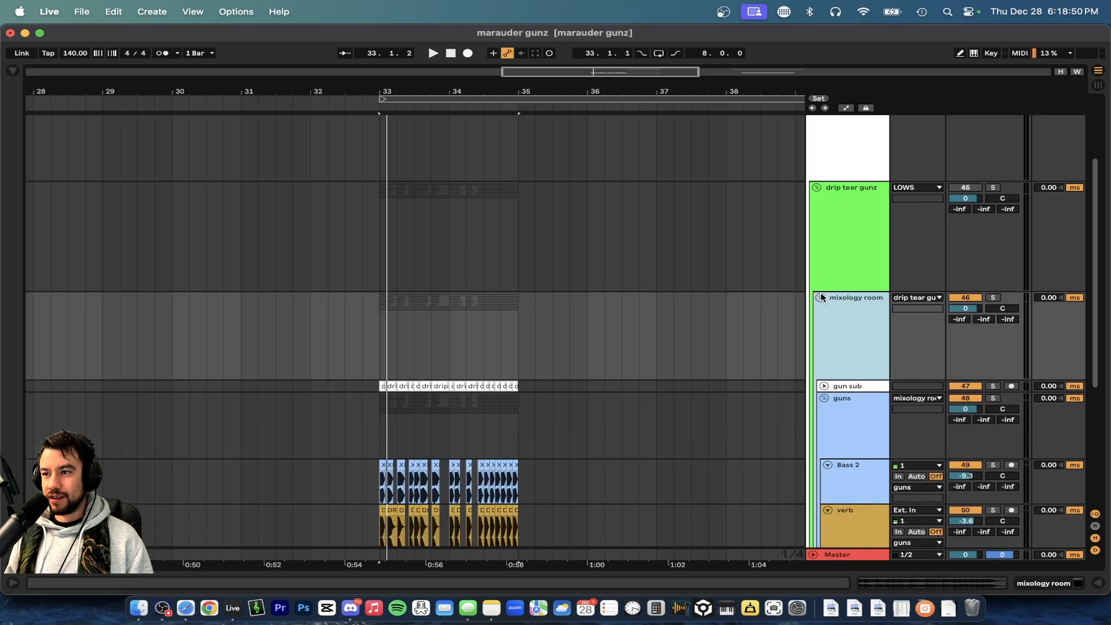
pyautogui.click(758, 403)
pyautogui.scroll(-5, 758, 405)
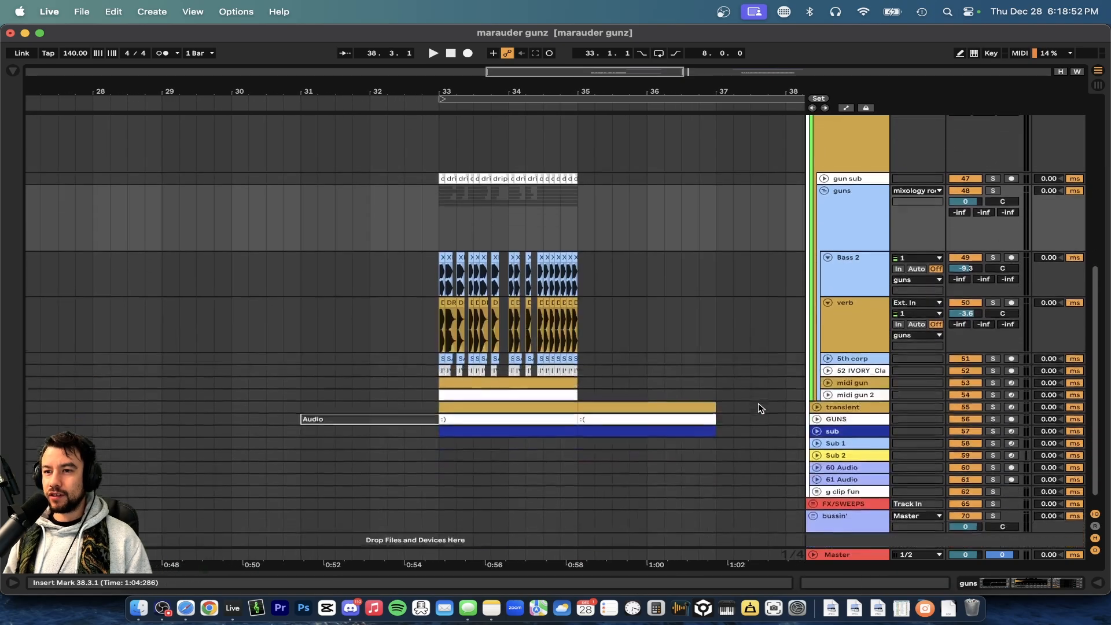
pyautogui.scroll(3, 515, 389)
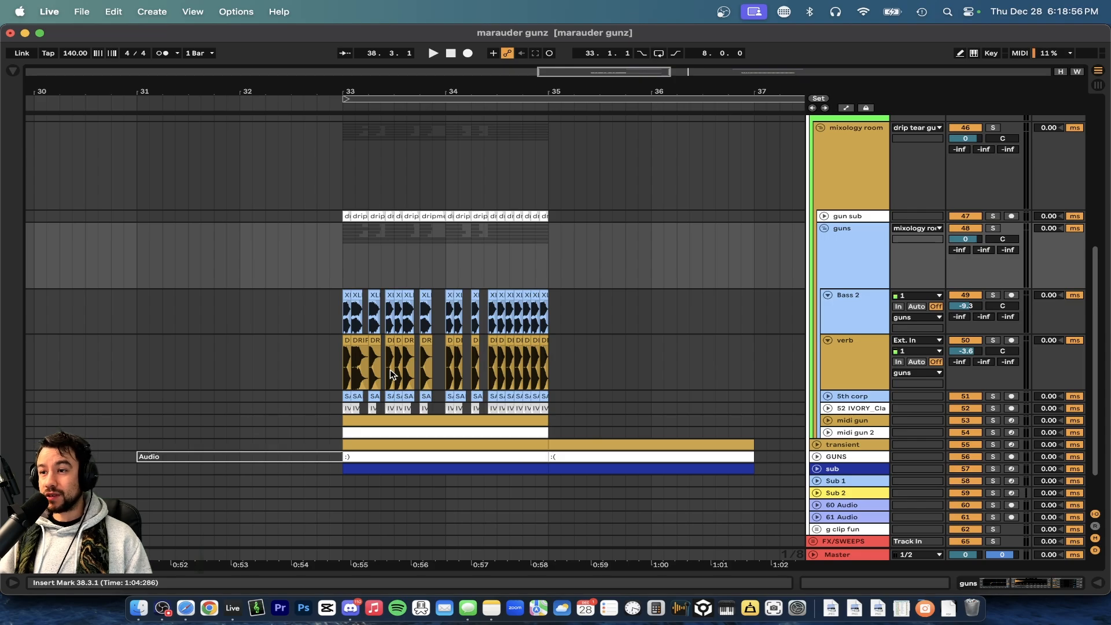
pyautogui.scroll(4, 391, 369)
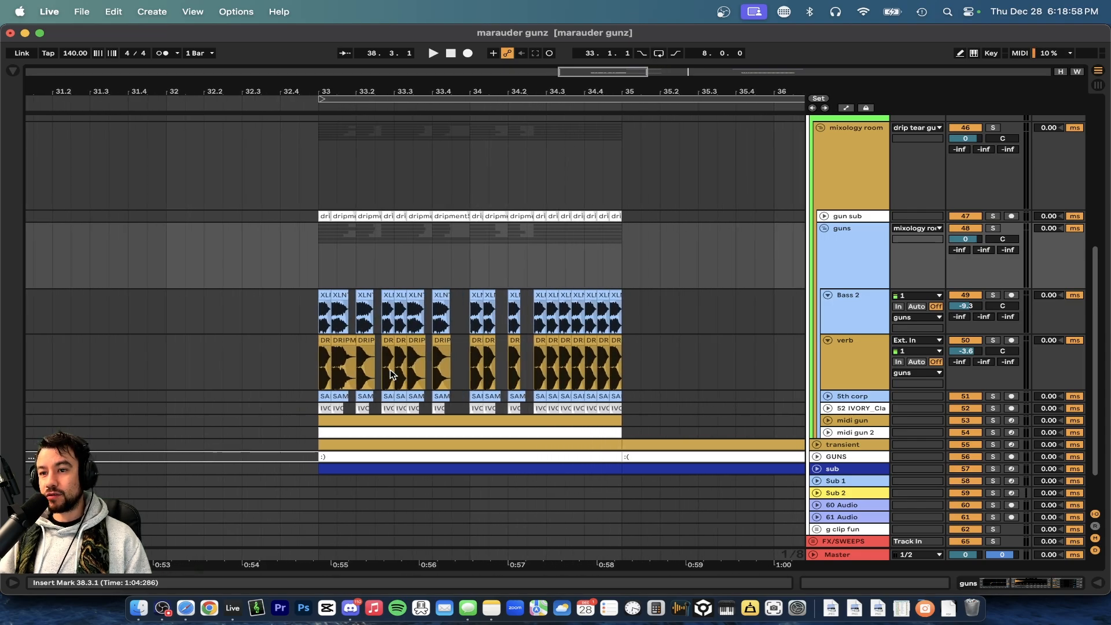
# Unfold the midi gun 2, midi gun, 52 IVORY clap and 5th corp tracks to show their clips.
pyautogui.click(827, 433)
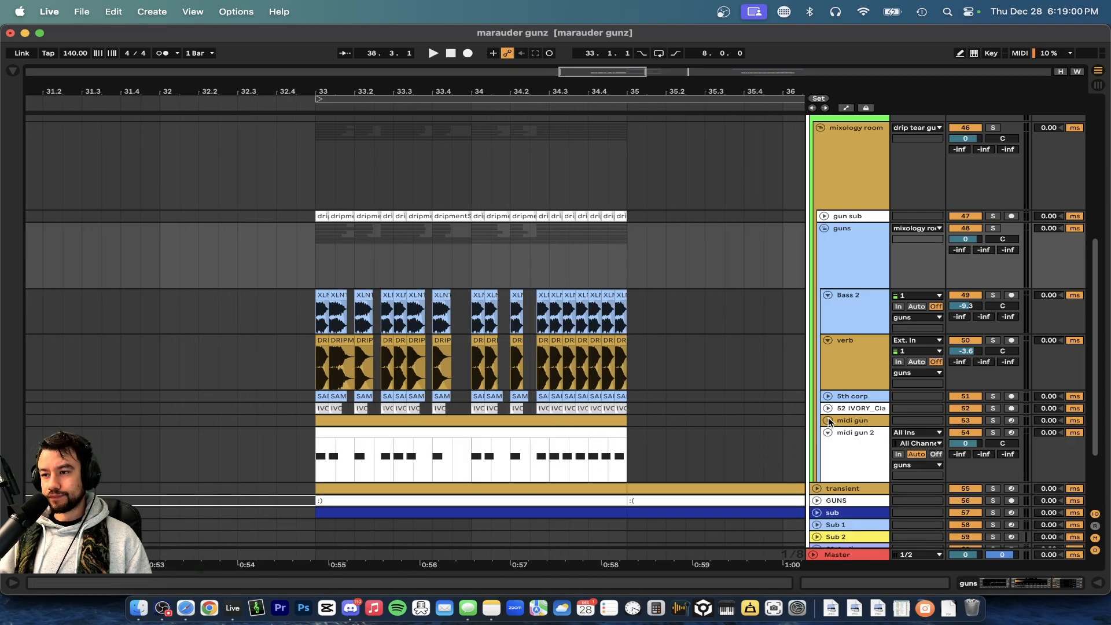
pyautogui.click(829, 421)
pyautogui.click(827, 407)
pyautogui.click(828, 409)
pyautogui.scroll(-3, 828, 412)
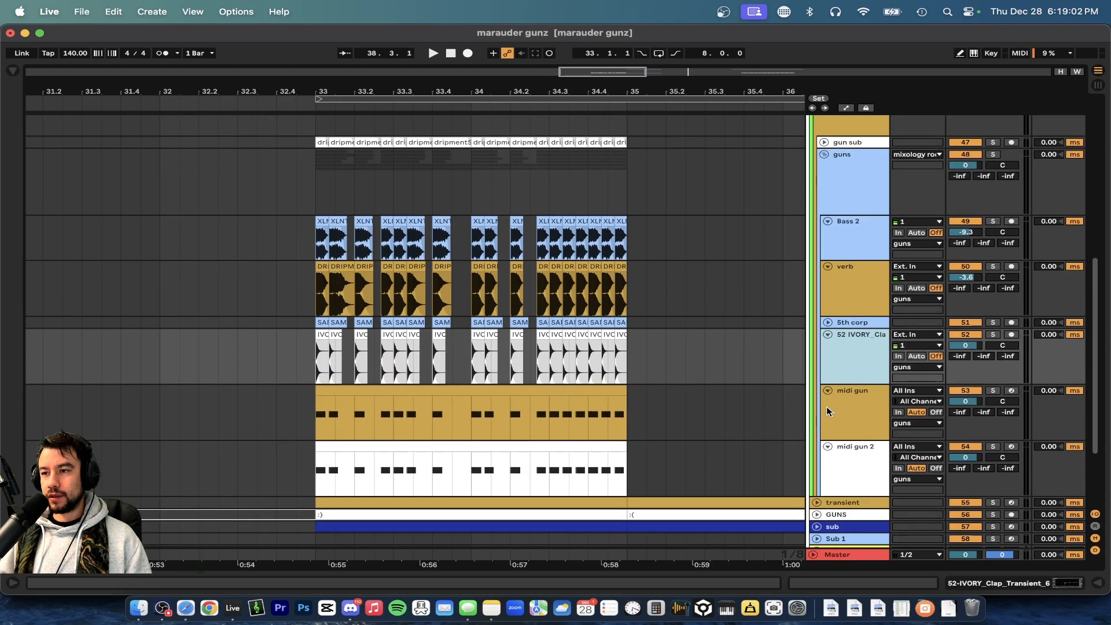
pyautogui.click(827, 322)
pyautogui.scroll(-3, 839, 347)
# Open the midi gun 2 track's device chain and examine its gun bass sampler and EQ Eight.
pyautogui.click(859, 381)
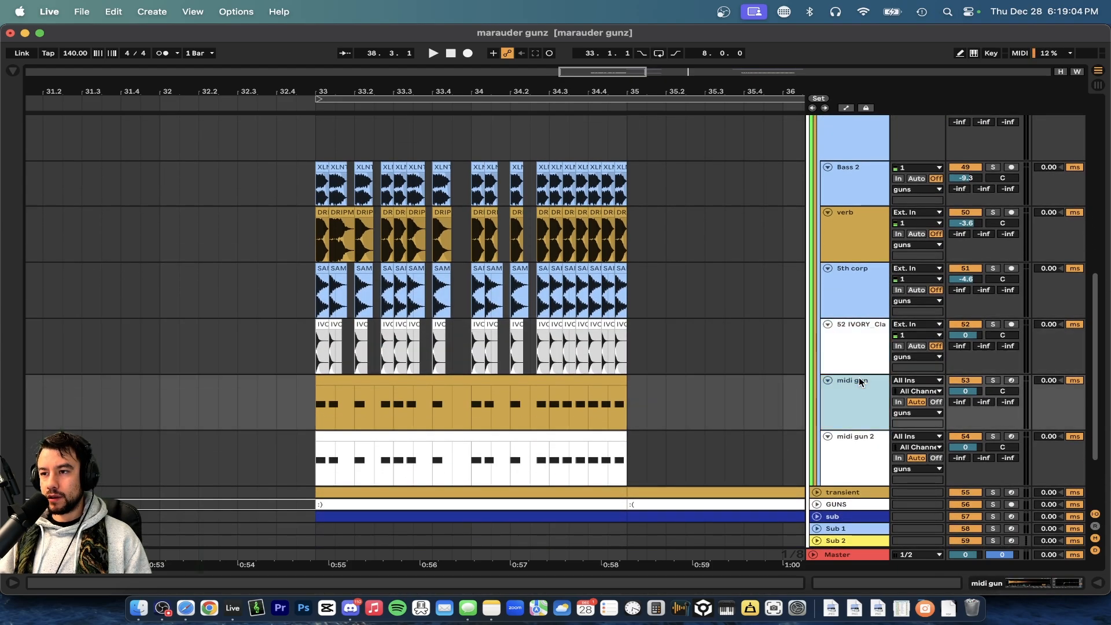
pyautogui.click(856, 439)
pyautogui.doubleClick(853, 441)
pyautogui.scroll(-5, 843, 365)
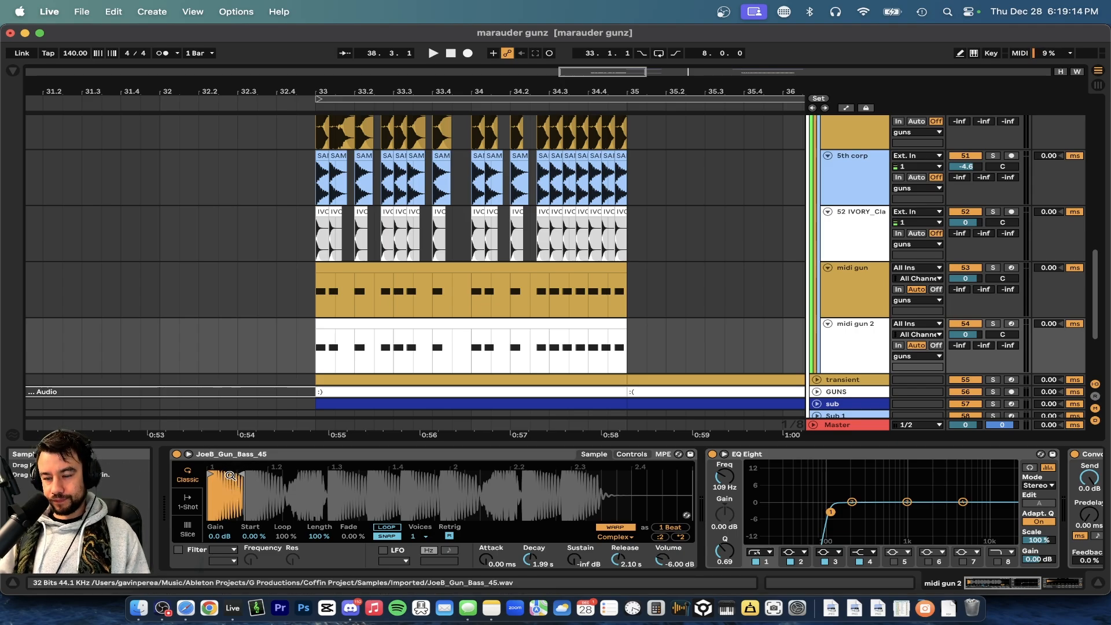
# Solo the midi gun 2 track, select its clip at bar 33 and play it.
pyautogui.click(992, 325)
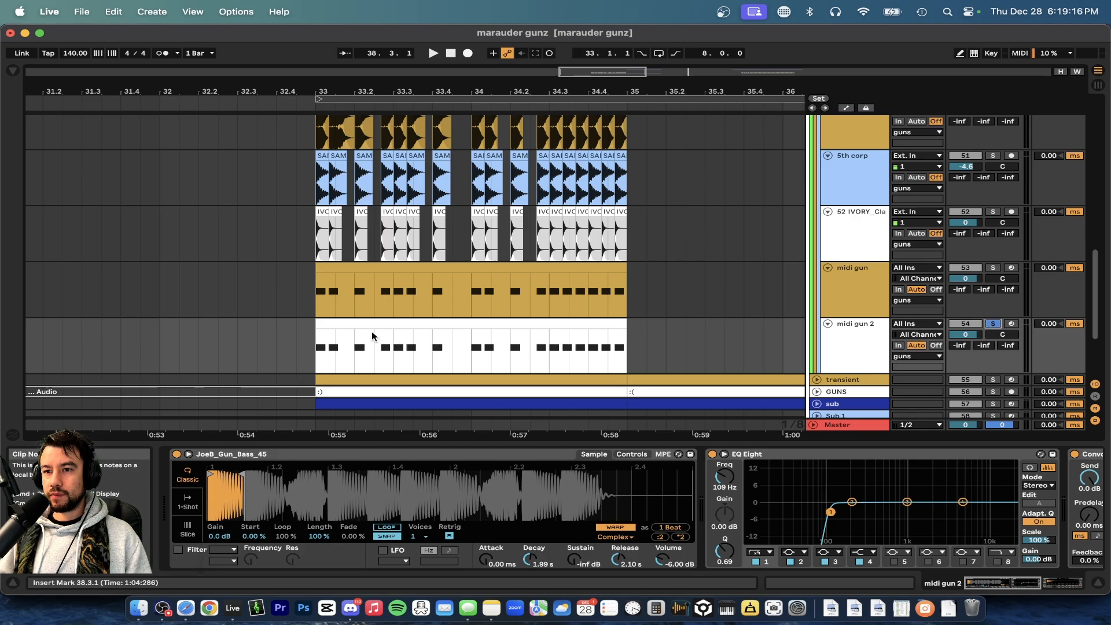
pyautogui.click(384, 338)
pyautogui.press('space')
pyautogui.scroll(1, 961, 312)
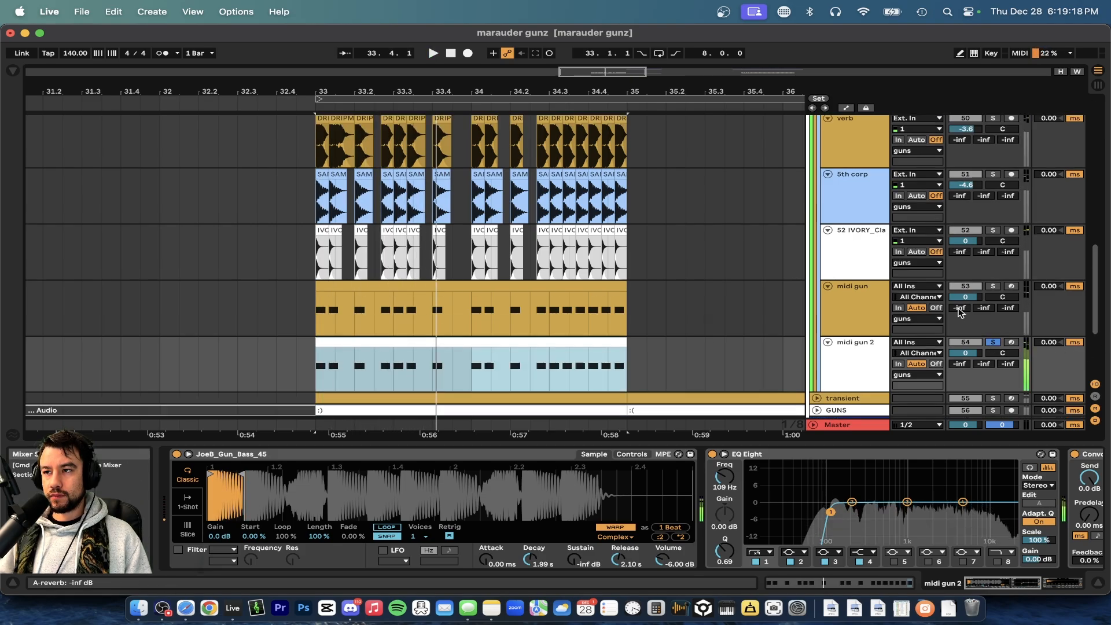
pyautogui.scroll(5, 961, 313)
pyautogui.scroll(-8, 648, 291)
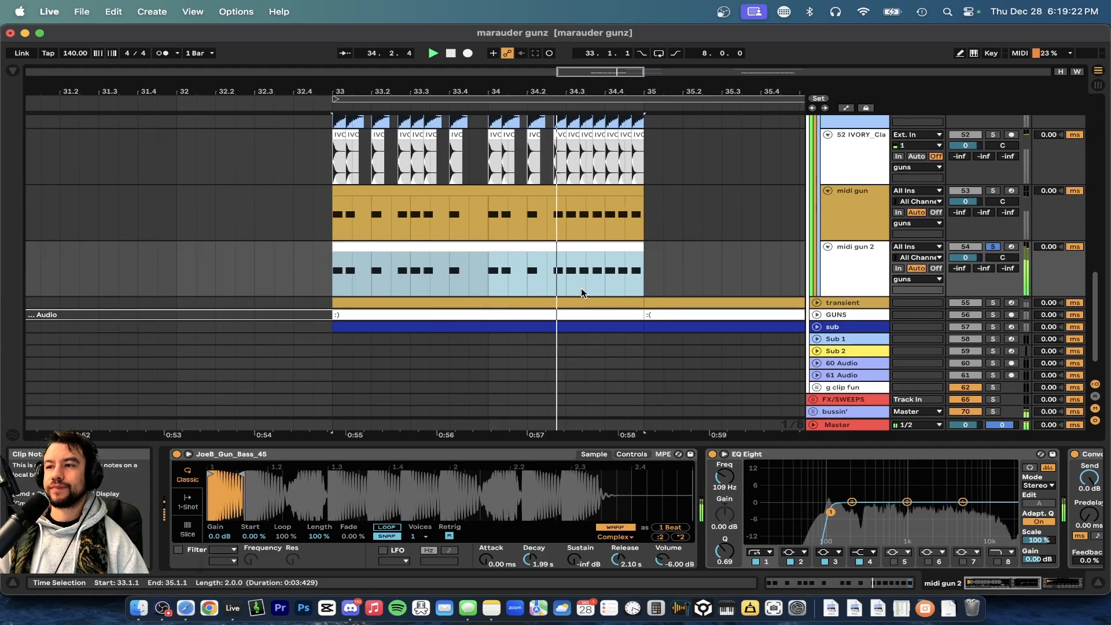
# Stop the midi gun 2 playback and examine the Convolver Gun reverb at the end of its device chain.
pyautogui.press('space')
pyautogui.scroll(2, 694, 242)
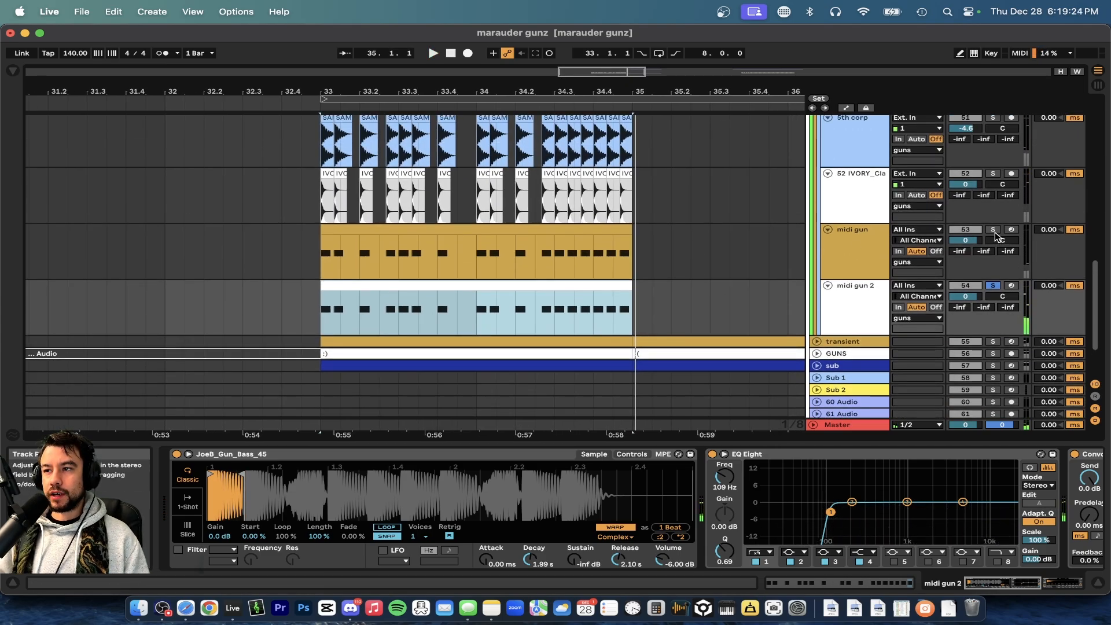
pyautogui.hscroll(9, 764, 480)
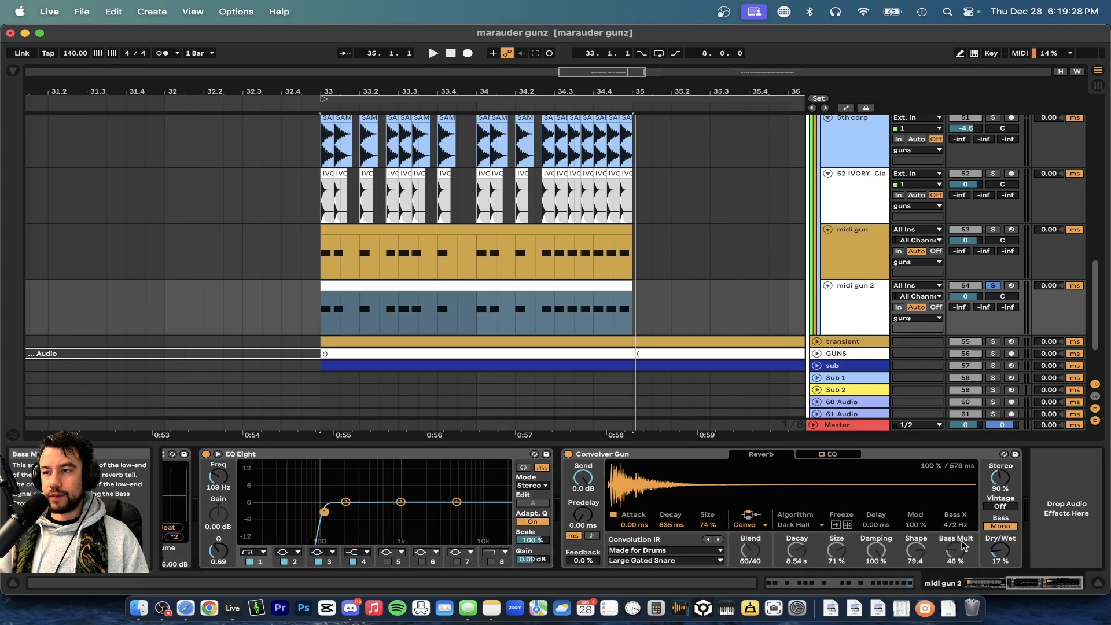
pyautogui.hscroll(-8, 809, 537)
# Show the midi gun track's sampler and EQ Eight, and play the track soloed from bar 33.
pyautogui.click(990, 242)
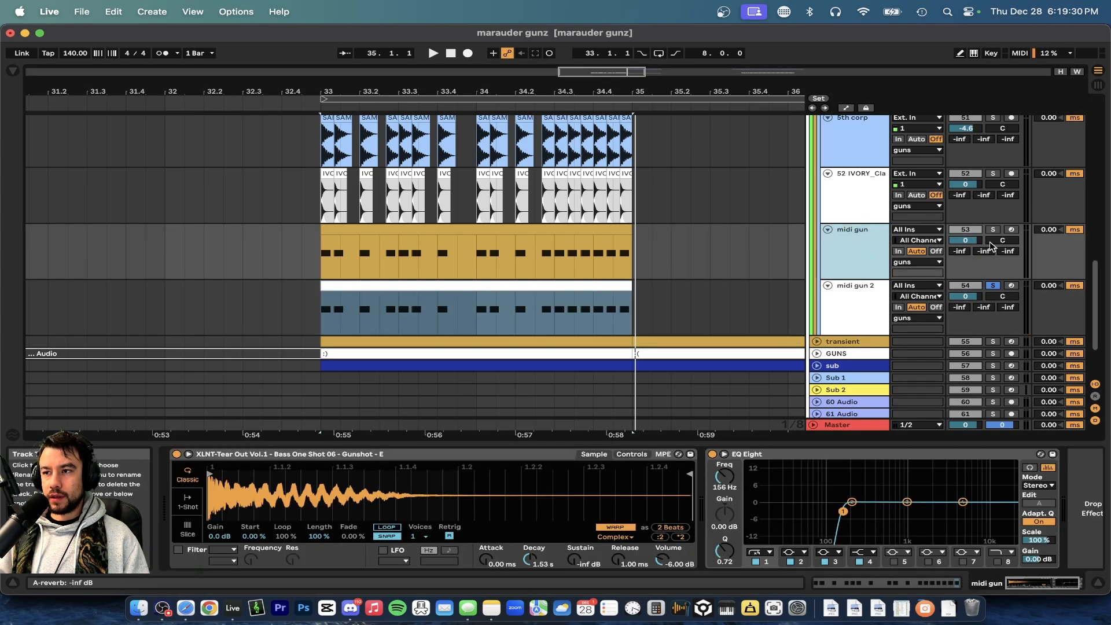
pyautogui.press('space')
pyautogui.click(992, 230)
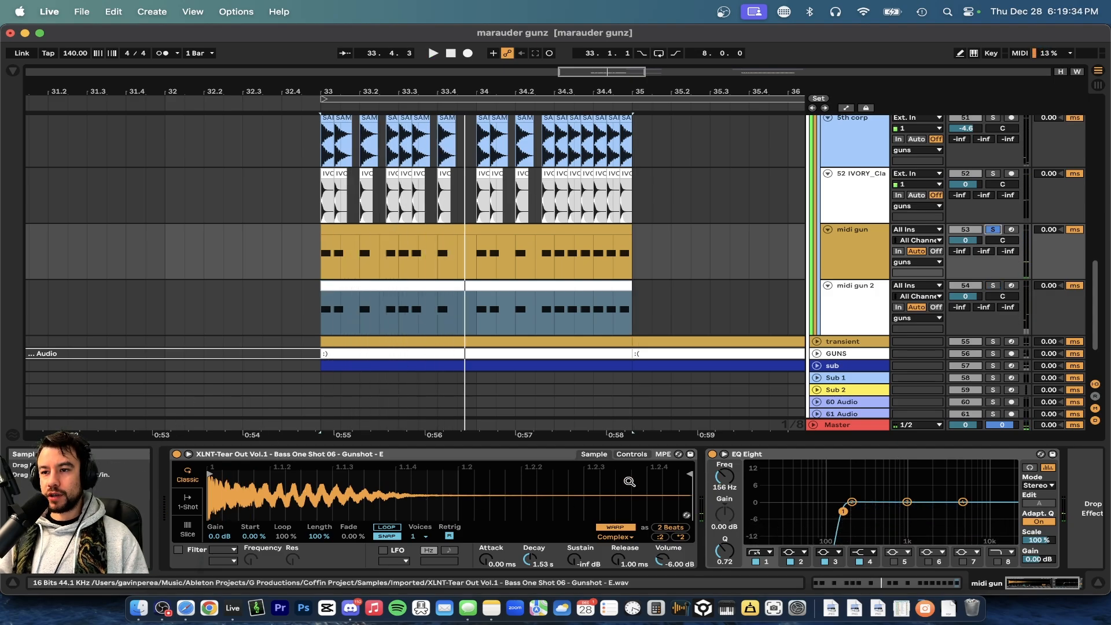
# Check the Controls page of midi gun's gunshot sampler and return to its Sample page.
pyautogui.click(630, 455)
pyautogui.click(597, 455)
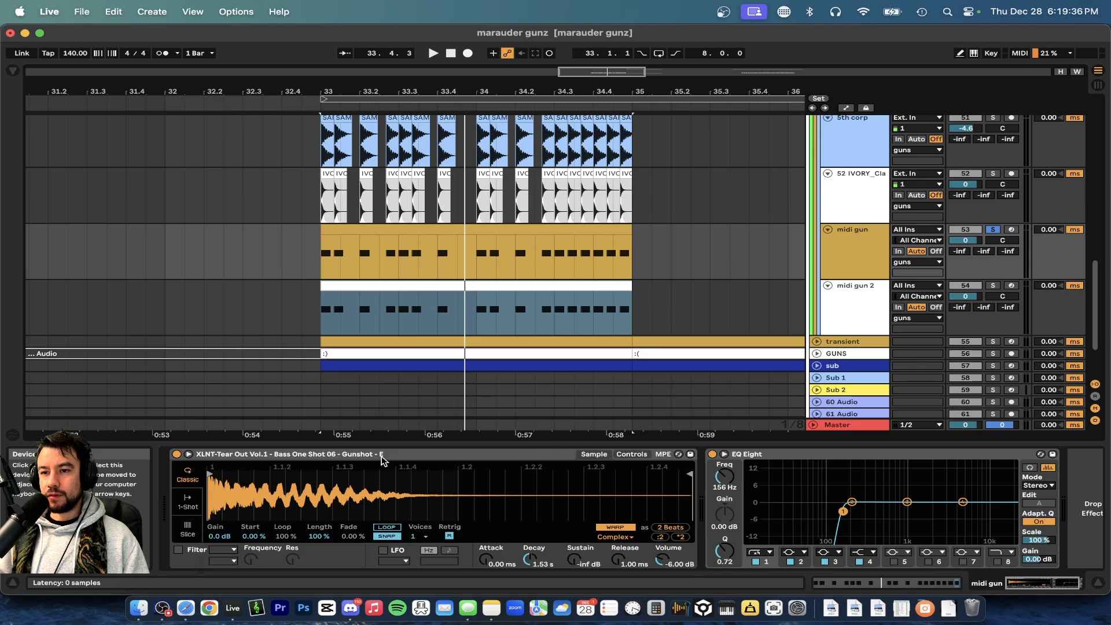
pyautogui.click(630, 455)
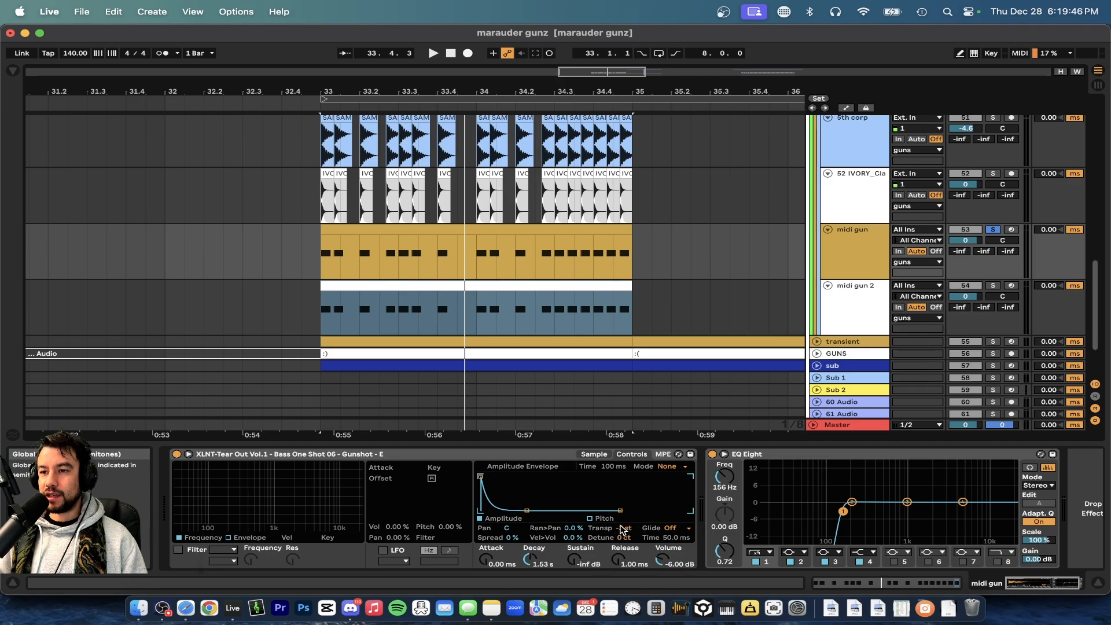
pyautogui.click(594, 455)
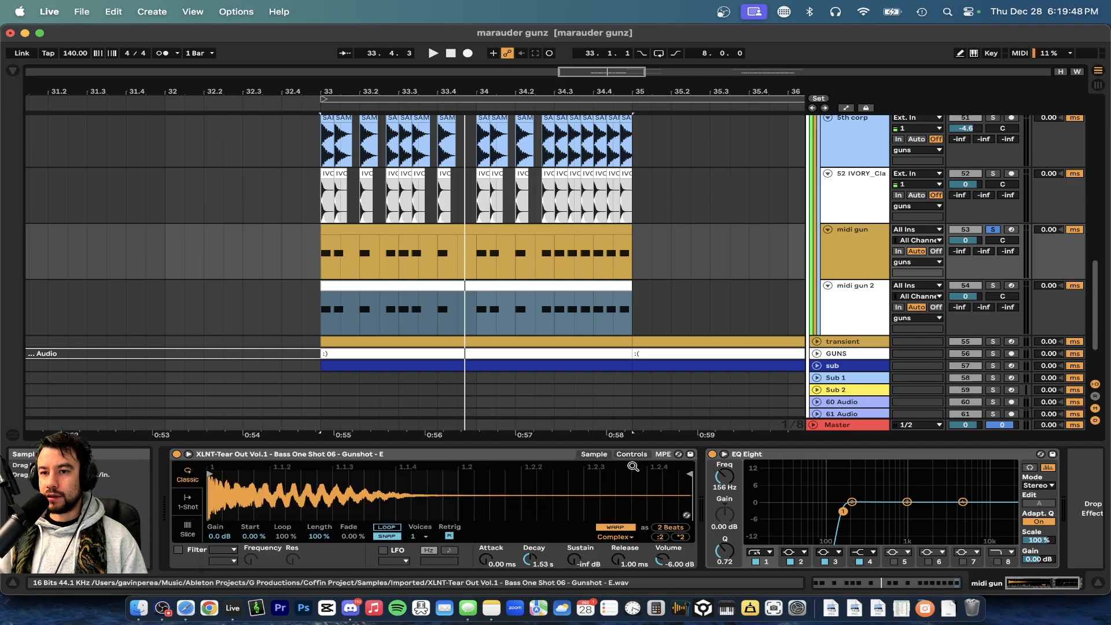
# Play midi gun soloed, add midi gun 2 to the solo to hear both together, and clear the solos.
pyautogui.press('space')
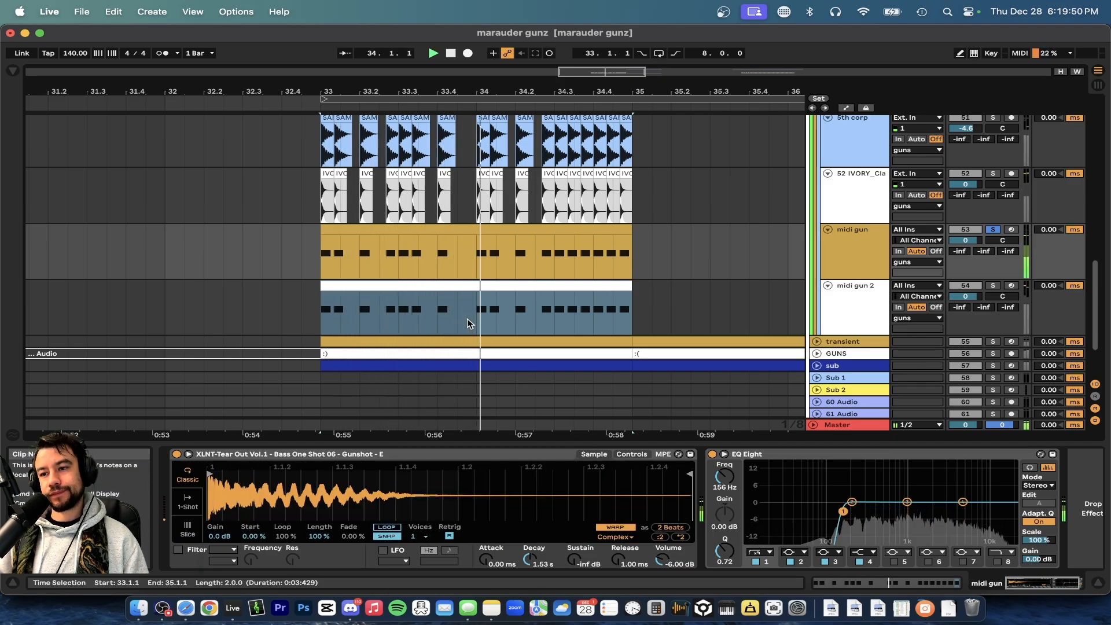
pyautogui.click(993, 286)
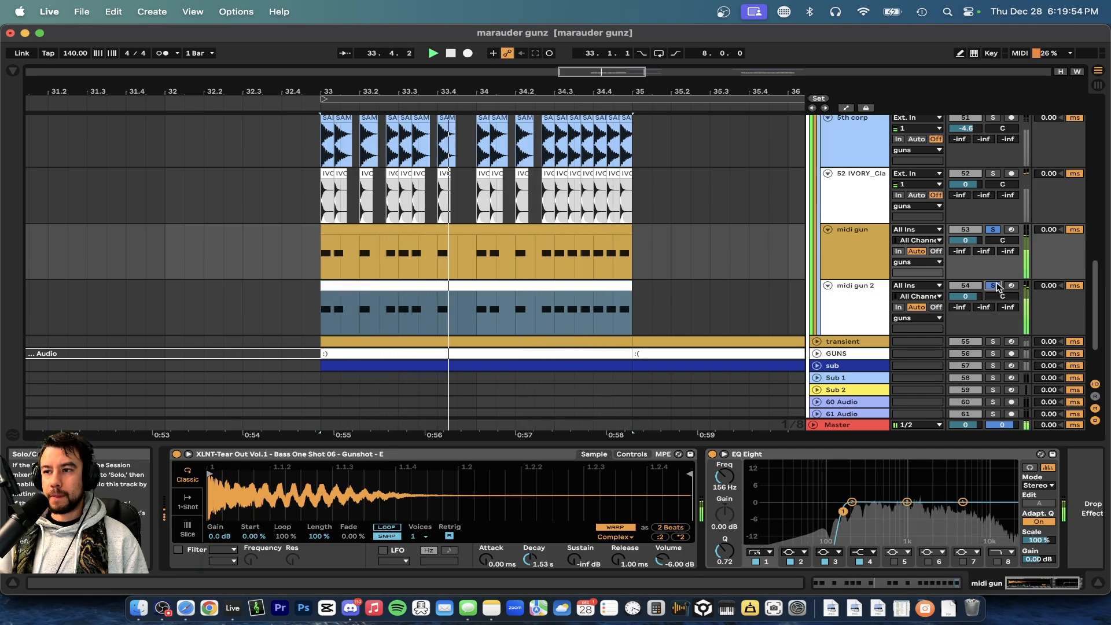
pyautogui.click(993, 230)
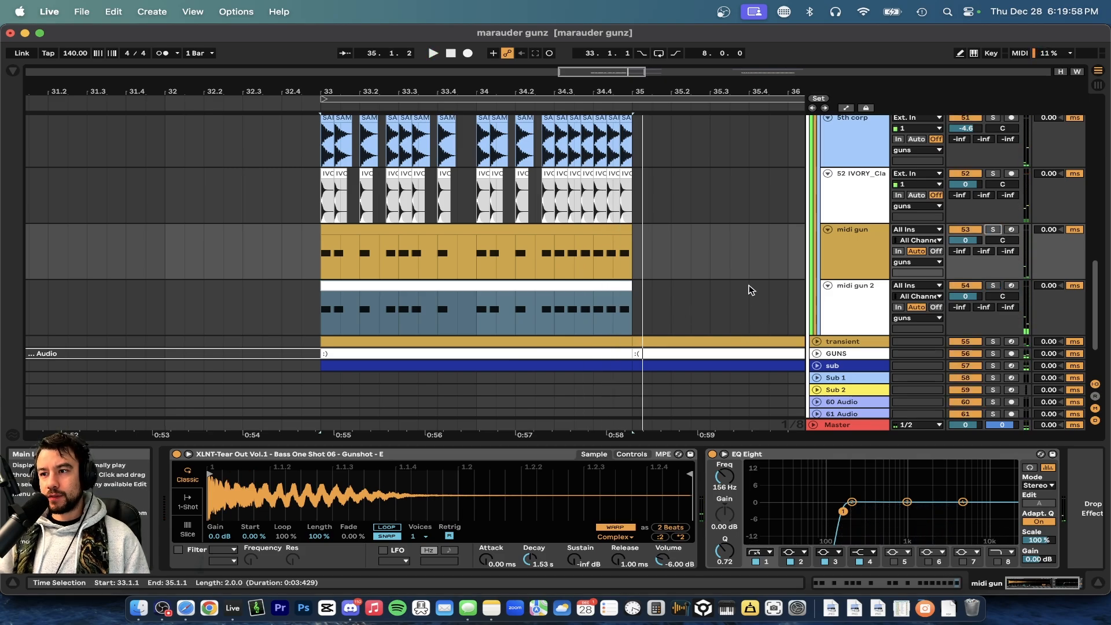
# Hide the device view, collapse all track groups and unfold only the LOWS group.
pyautogui.scroll(3, 749, 290)
pyautogui.hscroll(1, 749, 290)
pyautogui.click(618, 446)
pyautogui.scroll(6, 620, 449)
pyautogui.hscroll(2, 620, 449)
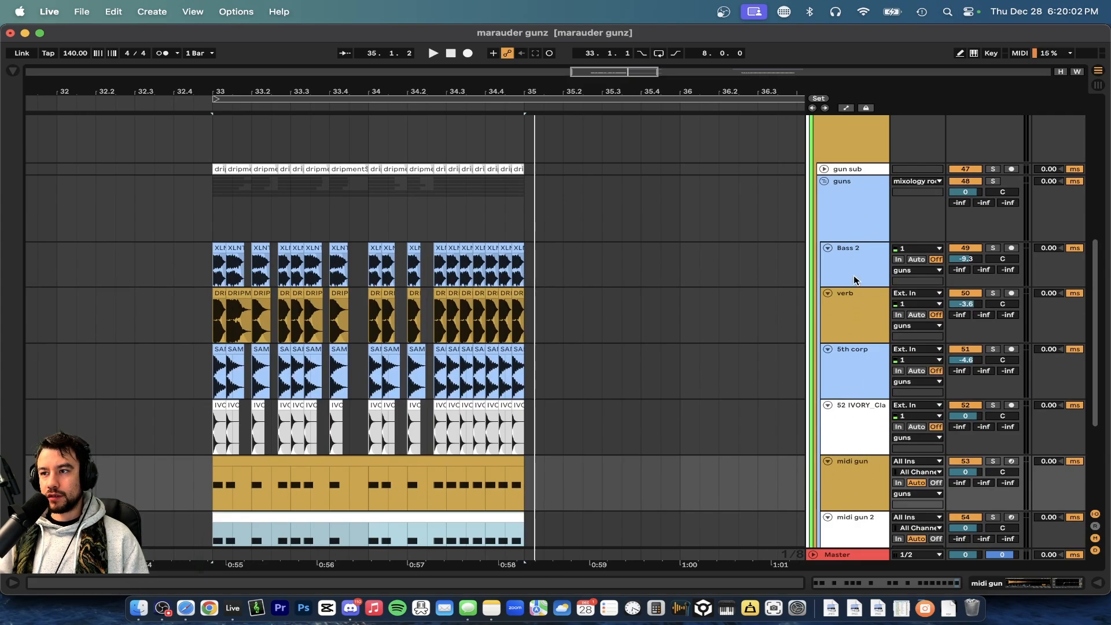
pyautogui.scroll(3, 834, 322)
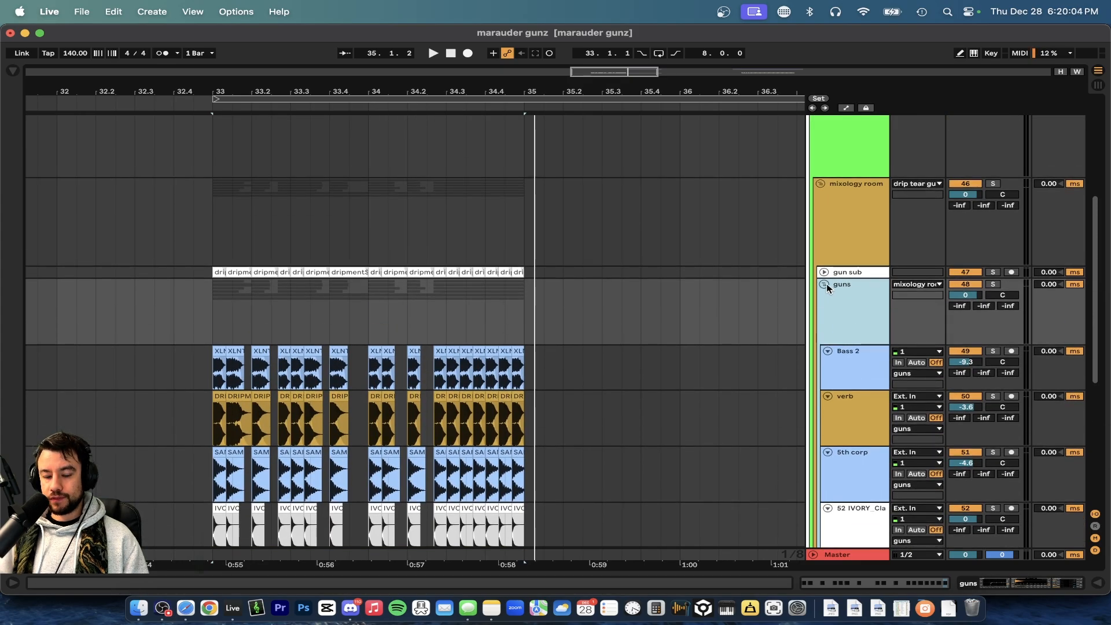
pyautogui.keyDown('alt'); pyautogui.click(827, 284); pyautogui.keyUp('alt')
pyautogui.keyDown('alt'); pyautogui.click(827, 284); pyautogui.keyUp('alt')
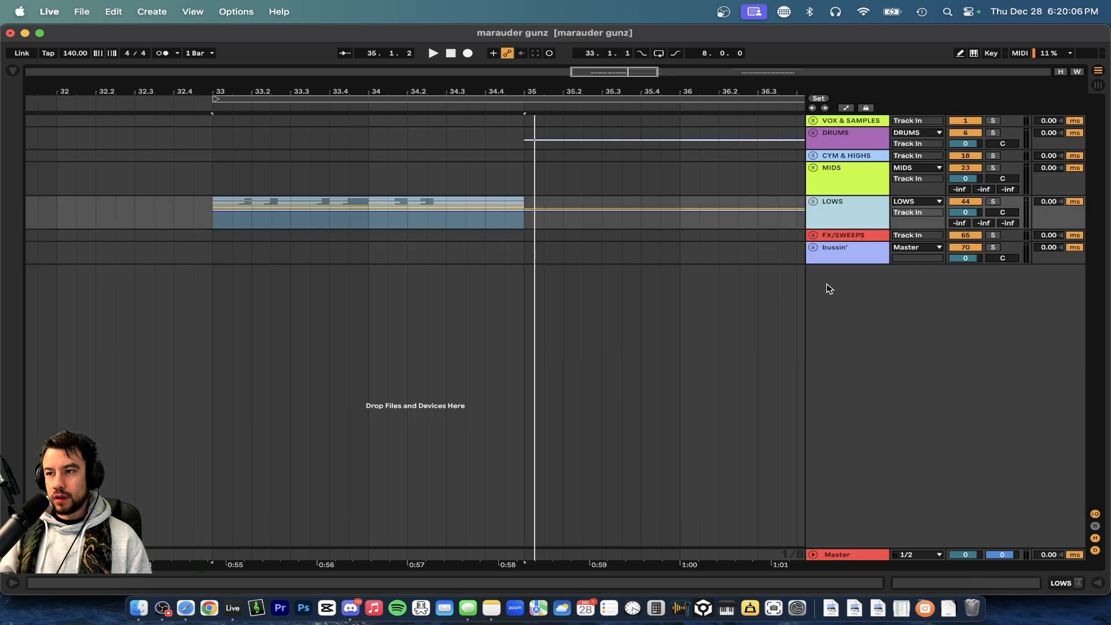
pyautogui.click(812, 202)
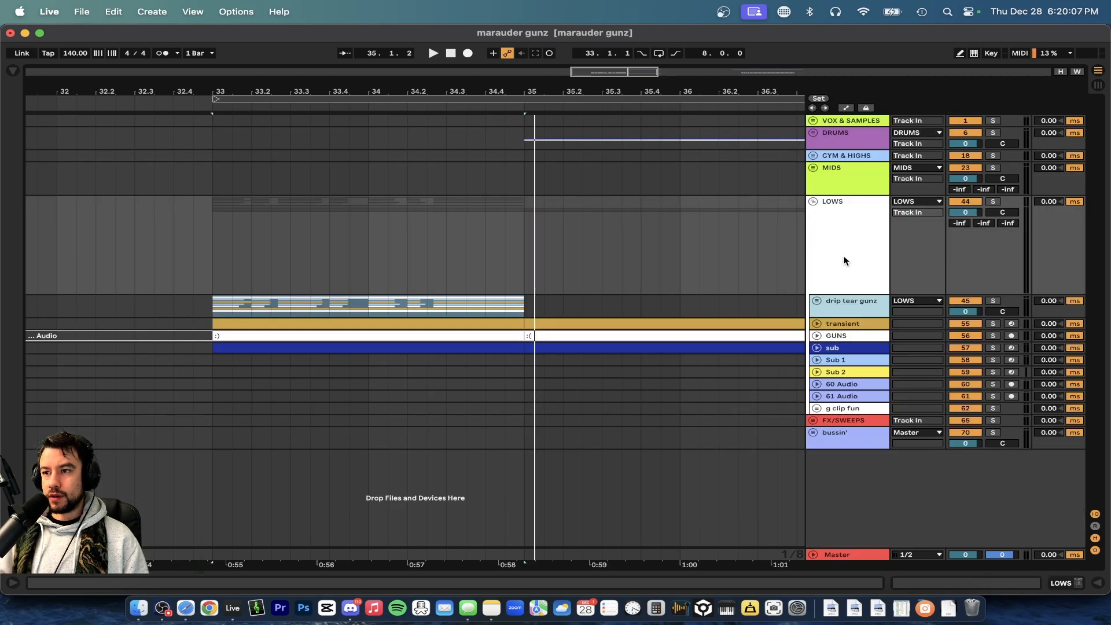
# Open the drip tear gunz group's device chain to examine its two Dispersers and dripmentLOUD1 rack.
pyautogui.click(842, 309)
pyautogui.doubleClick(852, 306)
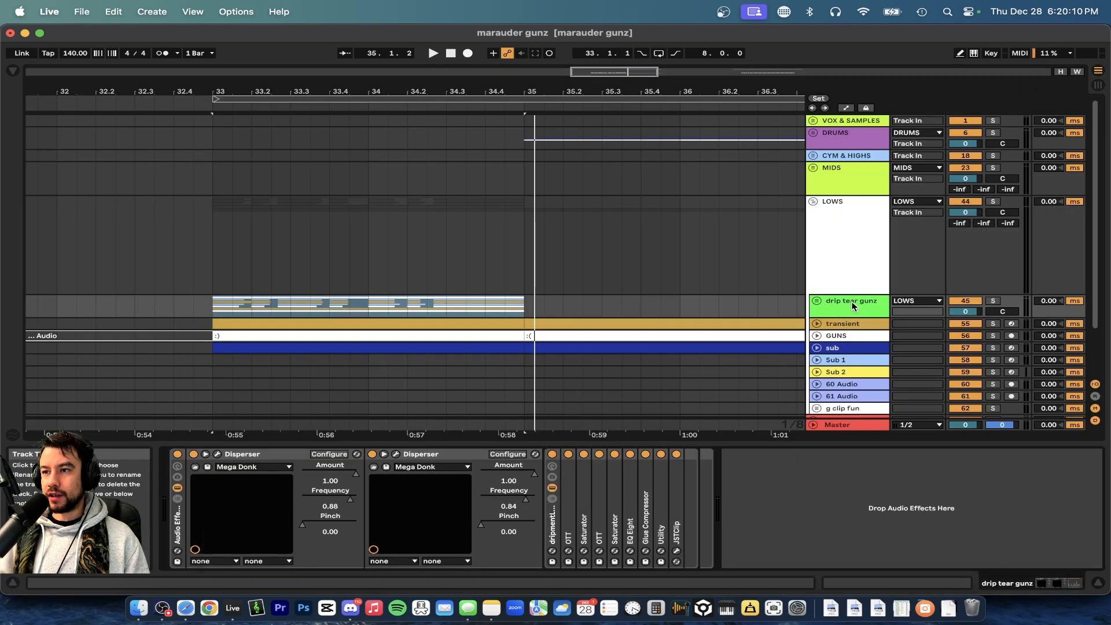
pyautogui.scroll(-4, 847, 307)
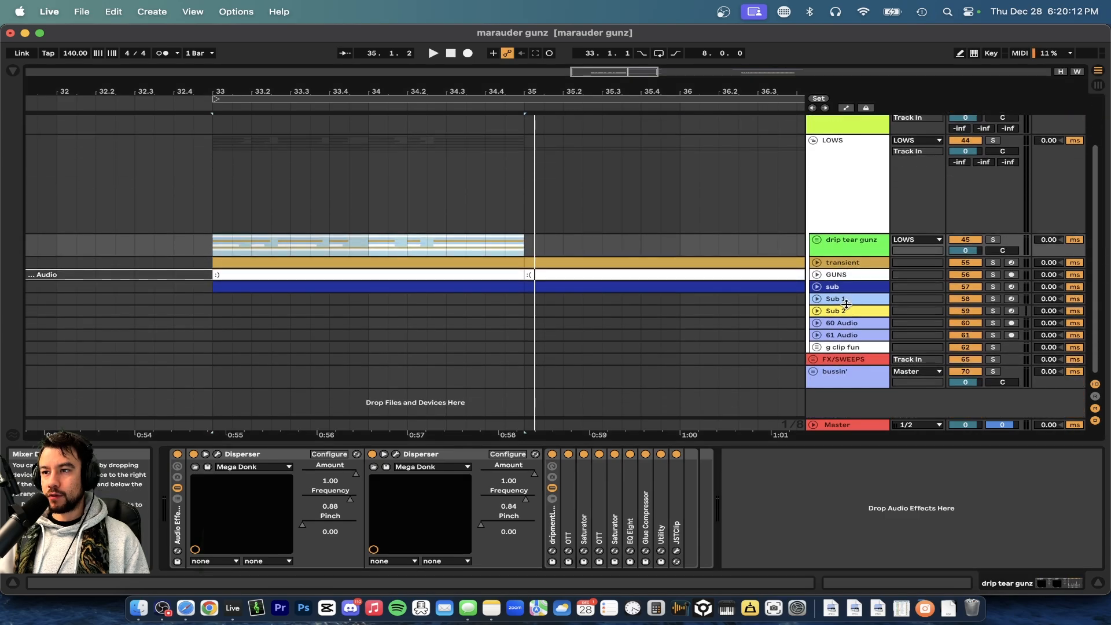
pyautogui.click(833, 247)
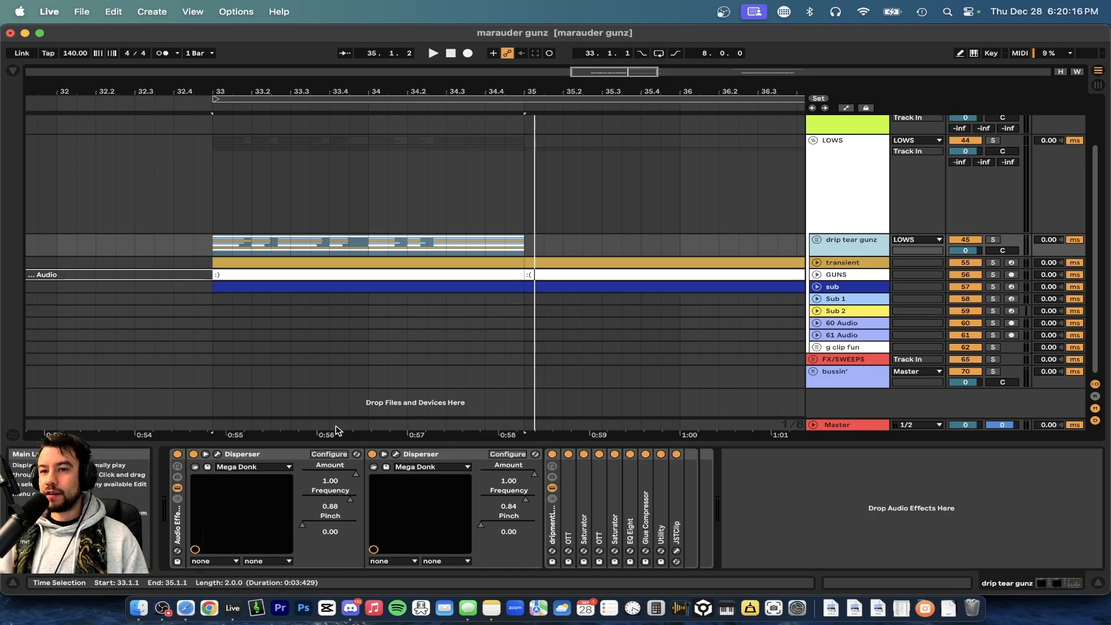
# Open both Disperser plug-in windows of drip tear gunz, compare them one below the other, and close the second.
pyautogui.click(236, 456)
pyautogui.click(216, 455)
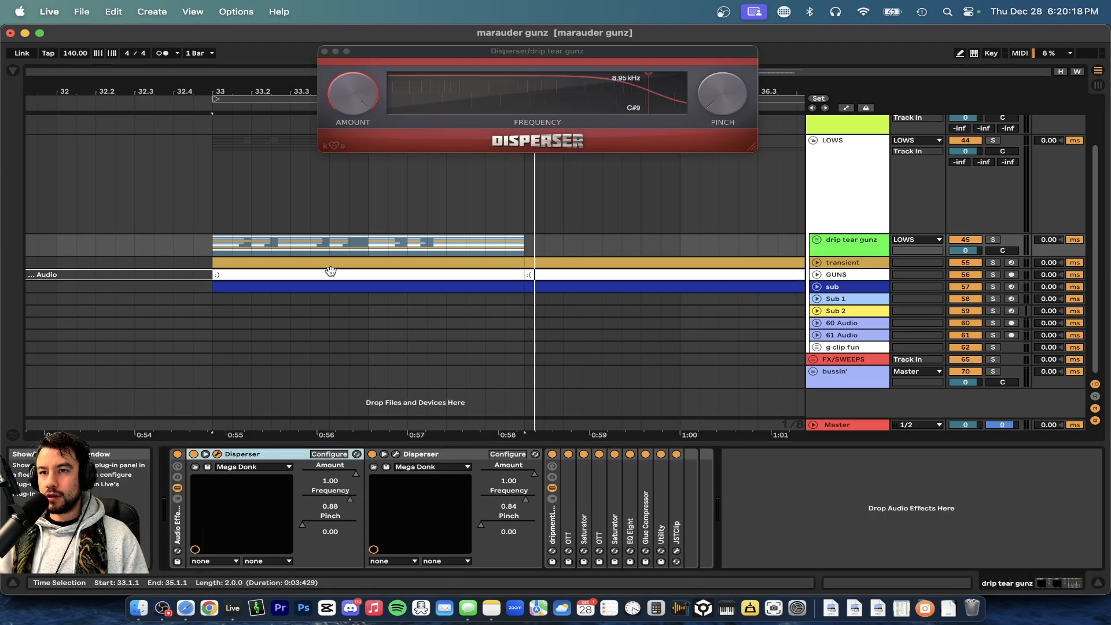
pyautogui.moveTo(631, 84); pyautogui.dragTo(510, 93)
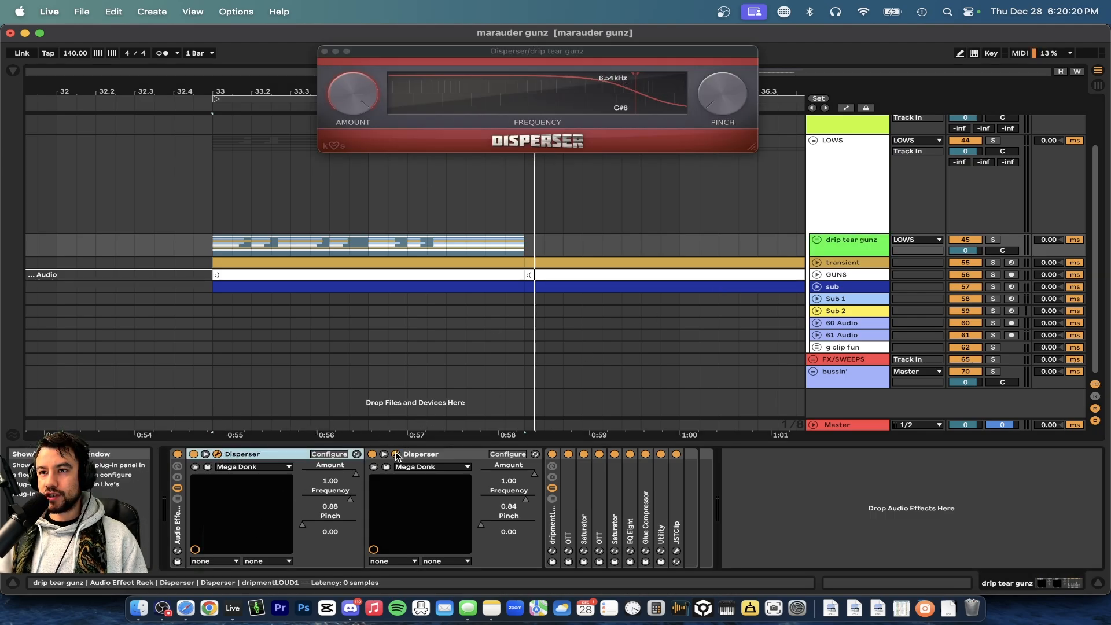
pyautogui.moveTo(480, 51); pyautogui.dragTo(468, 180)
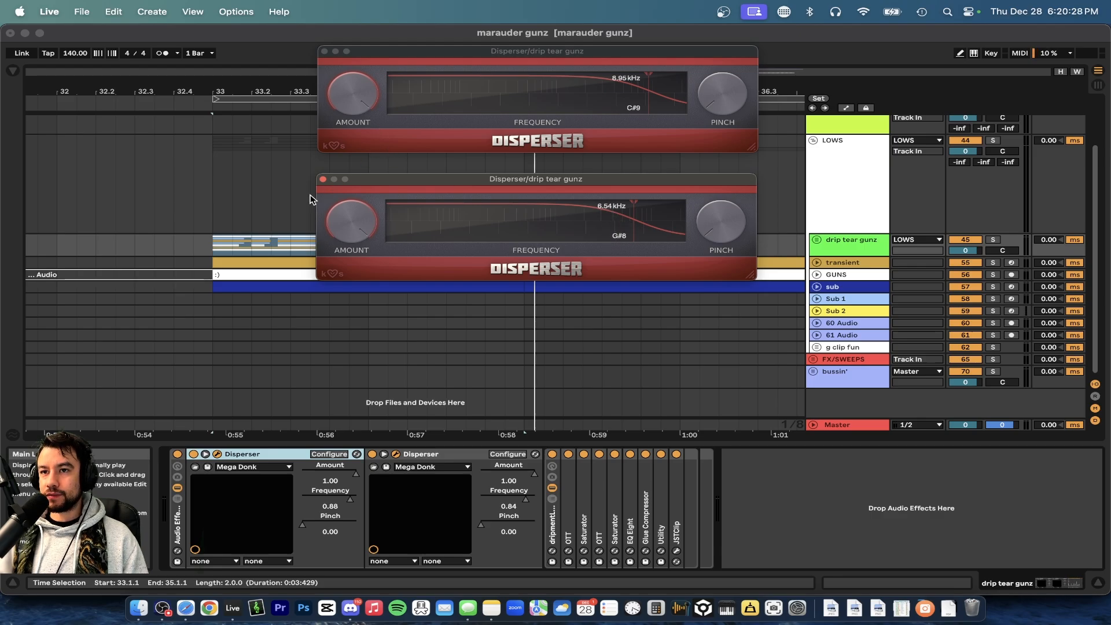
pyautogui.click(323, 180)
pyautogui.click(329, 150)
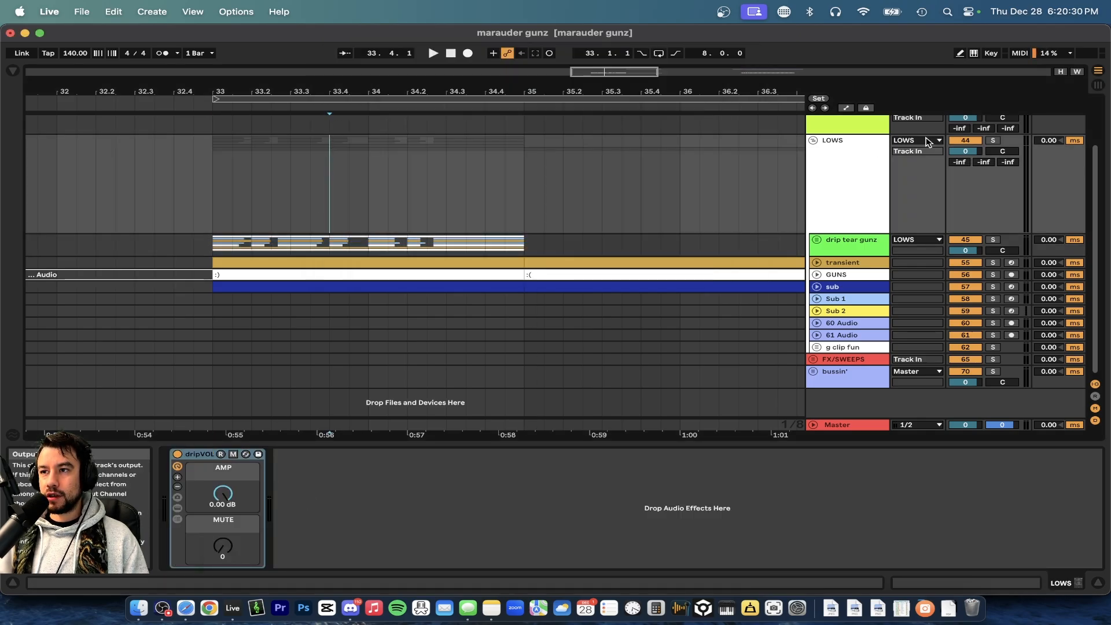
# Solo the drip tear gunz group, play it from bar 33 and show its device chain.
pyautogui.click(844, 251)
pyautogui.click(993, 240)
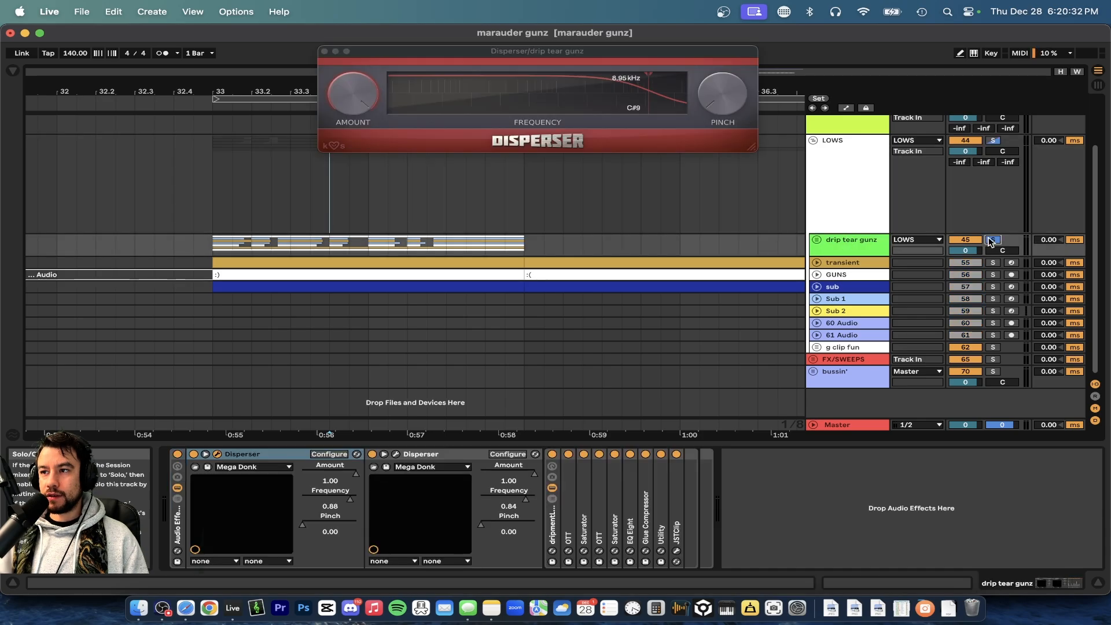
pyautogui.click(211, 228)
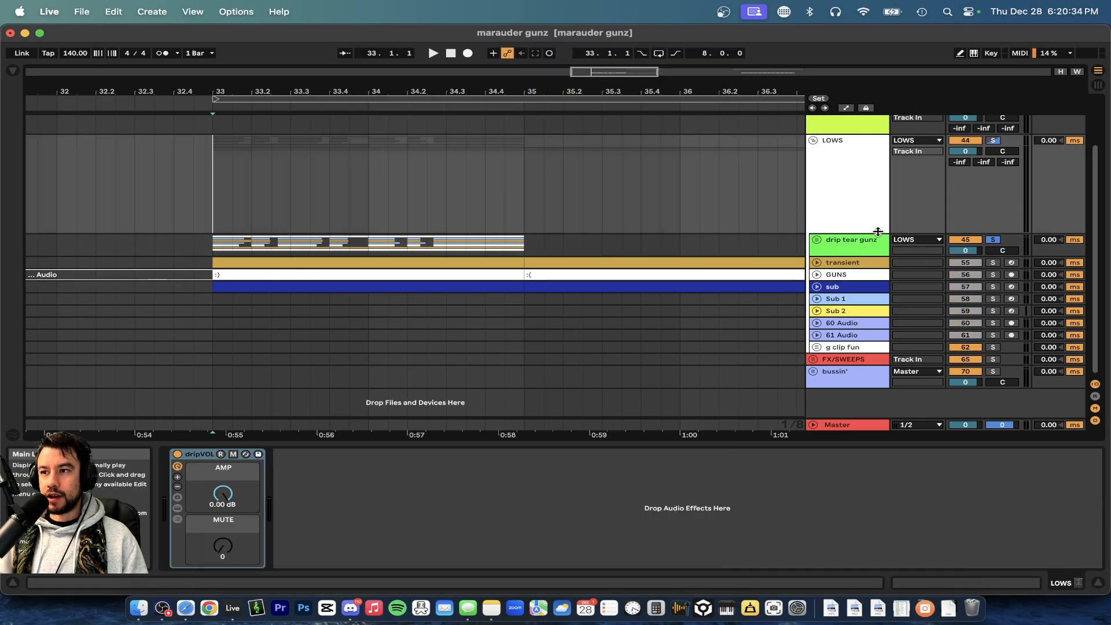
pyautogui.press('space')
pyautogui.click(840, 243)
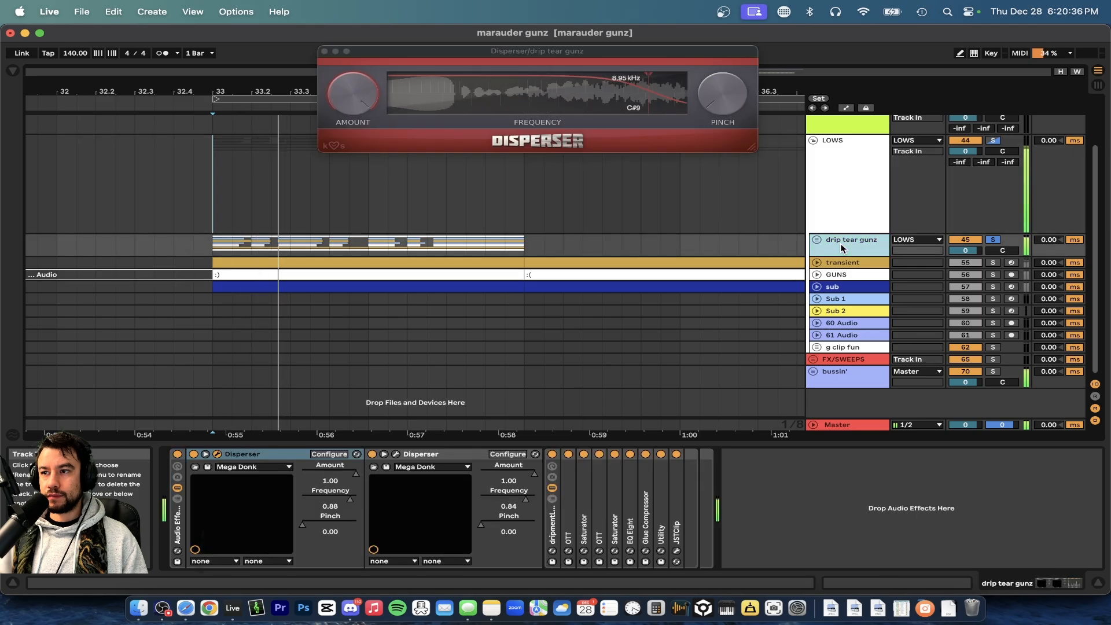
# Bypass both Dispersers on drip tear gunz during playback to hear the difference, and undo the bypasses.
pyautogui.click(194, 454)
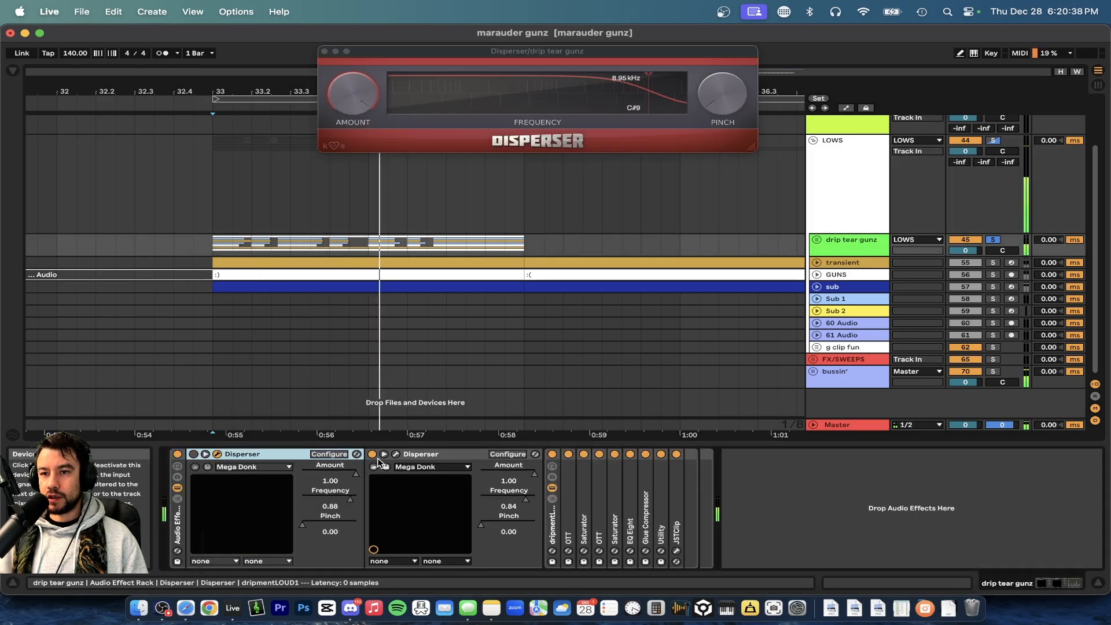
pyautogui.click(372, 454)
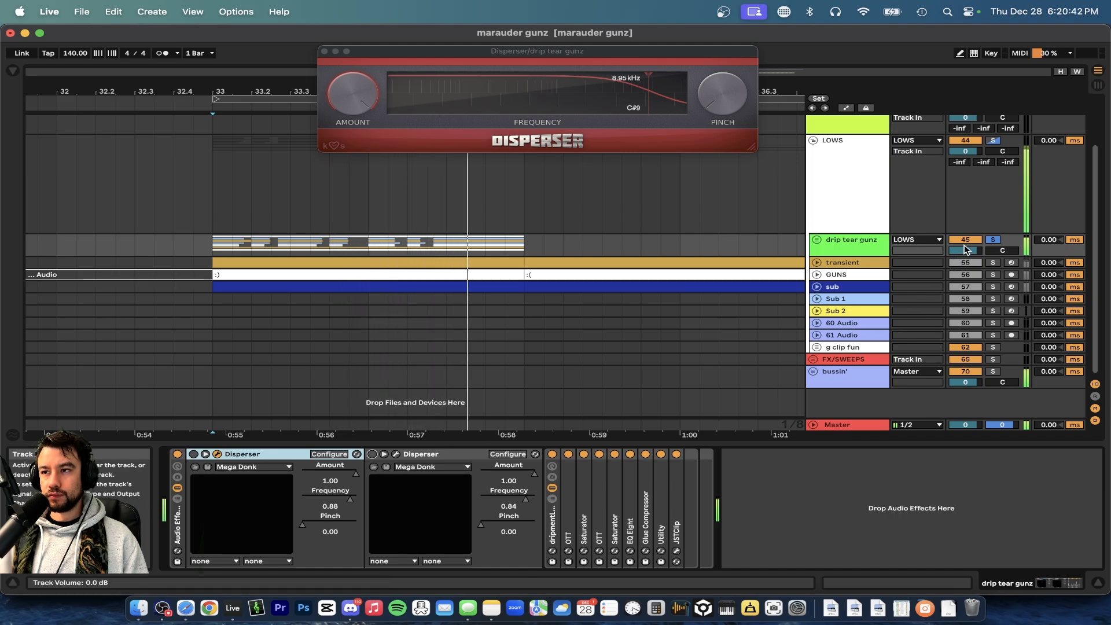
pyautogui.press('super+z')
pyautogui.press('super+z')
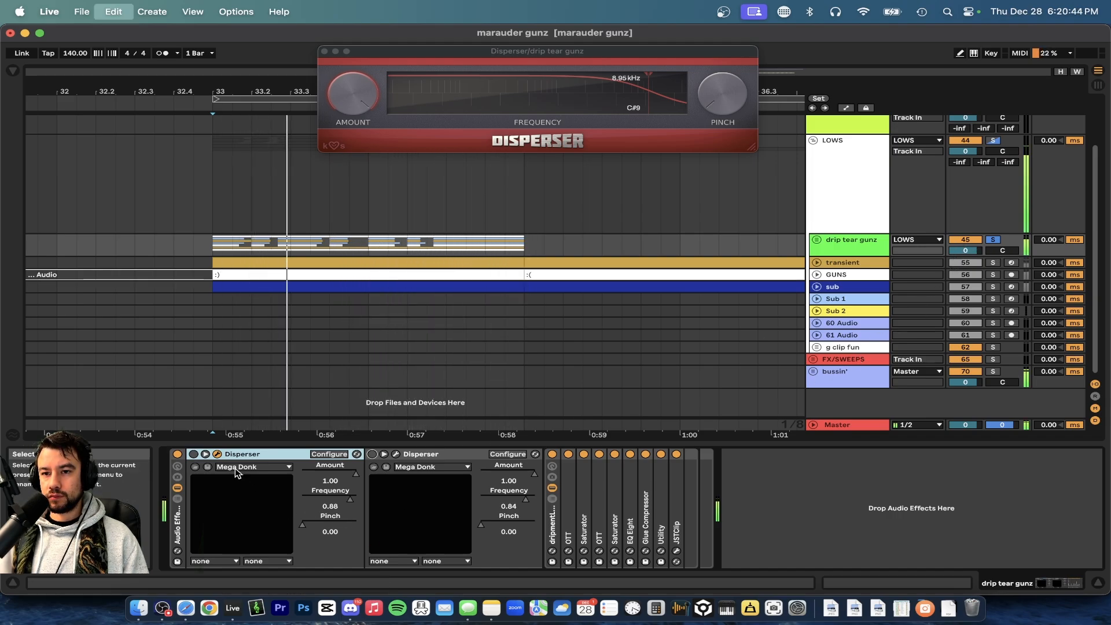
# Bypass the dripmentLOUD1 rack, toggle the Disperser bypass to compare the sound in playback, and re-enable everything.
pyautogui.click(553, 455)
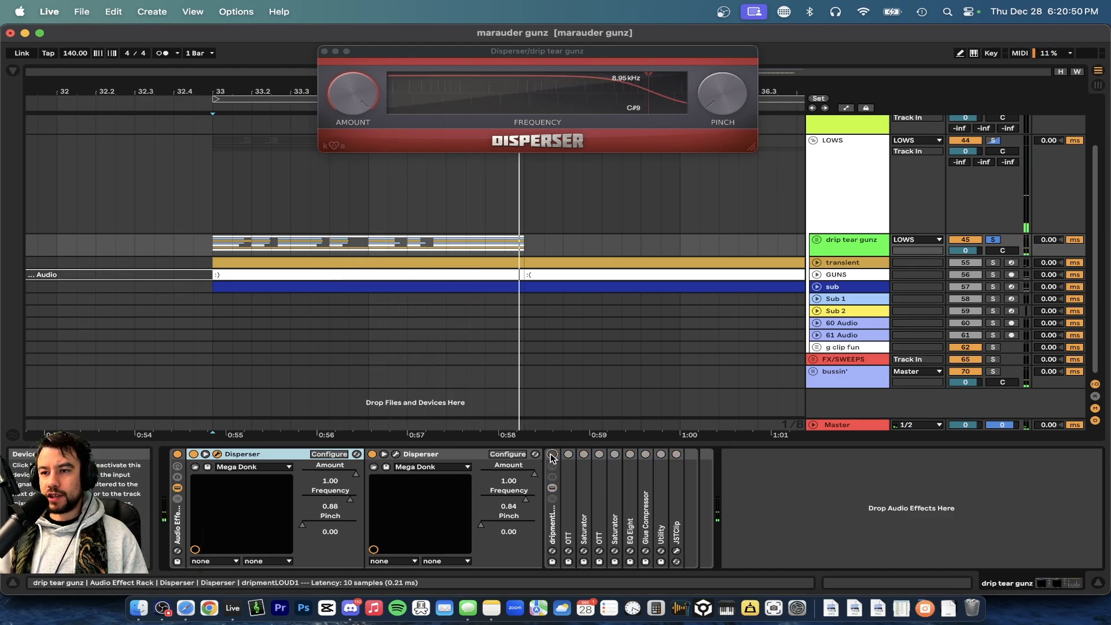
pyautogui.click(372, 455)
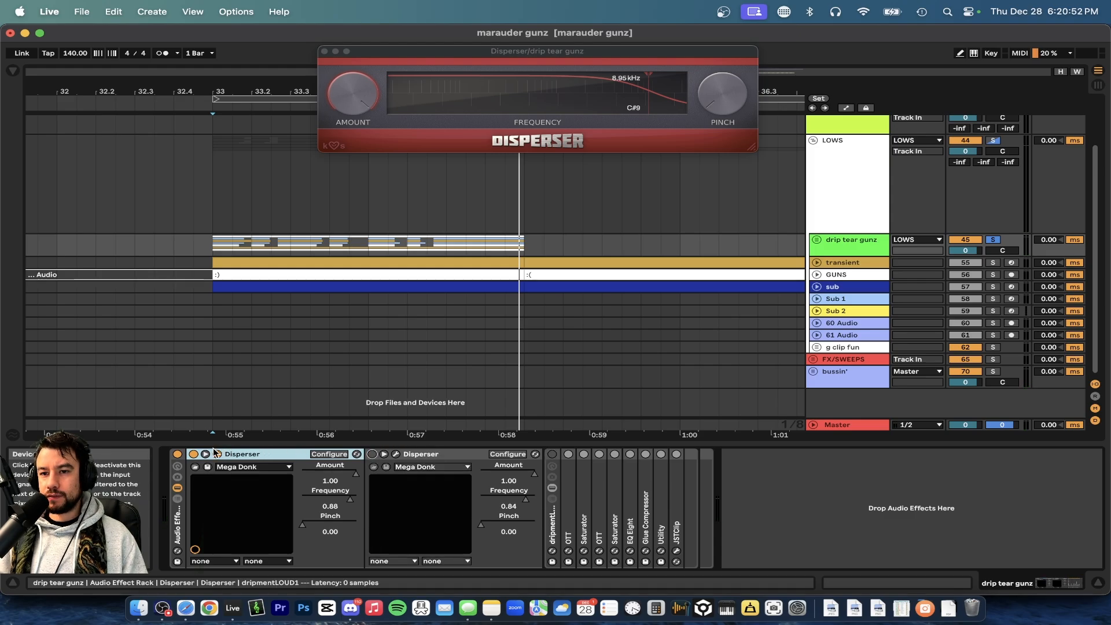
pyautogui.click(372, 455)
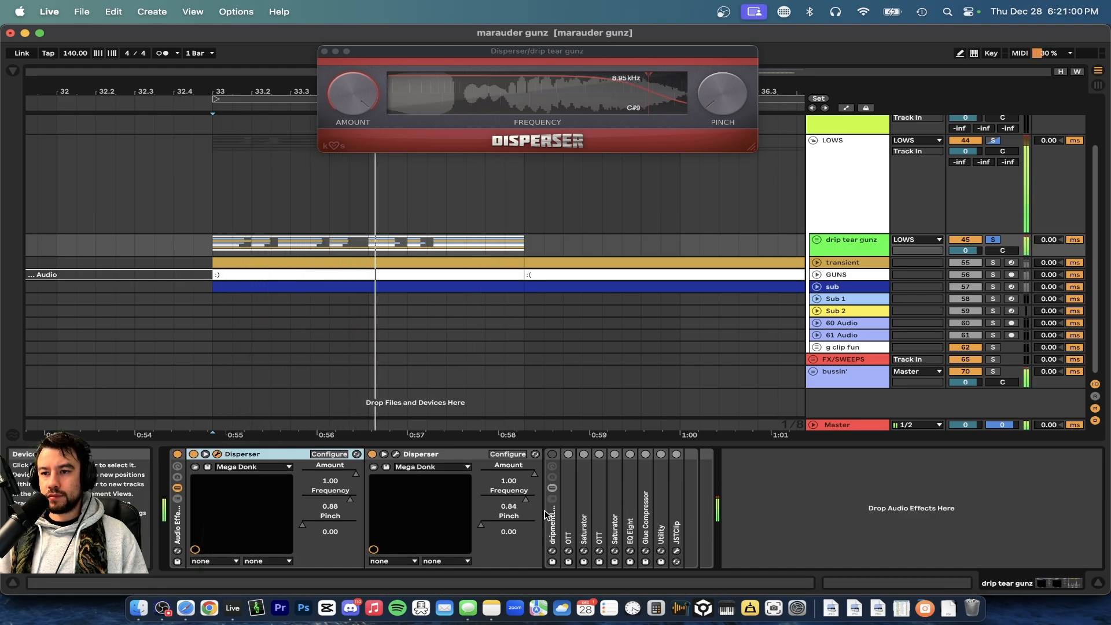
pyautogui.press('space')
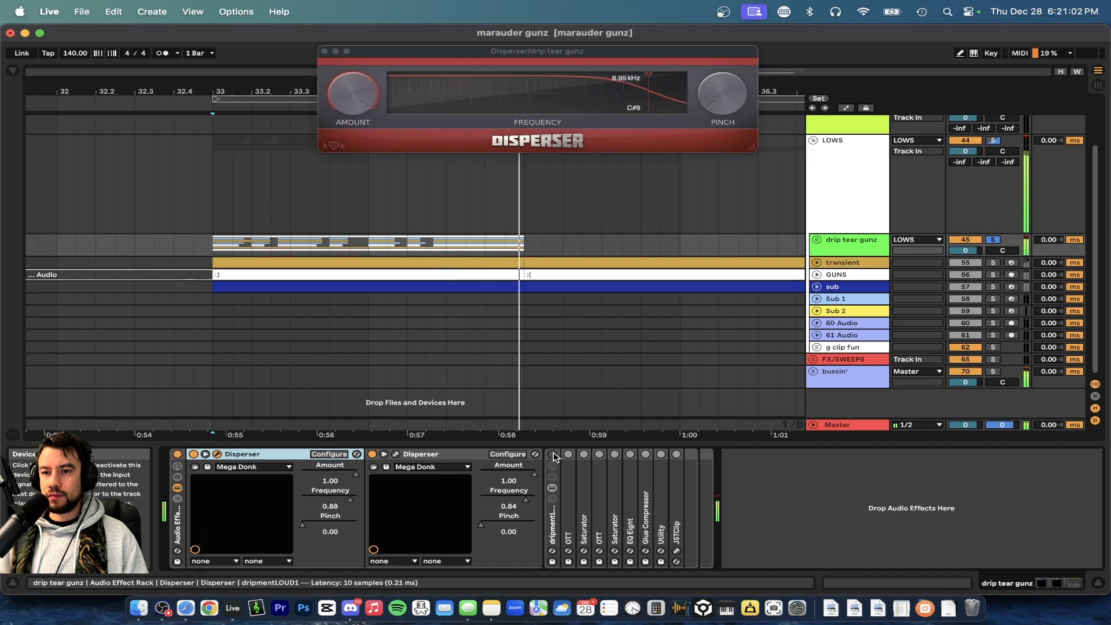
pyautogui.press('space')
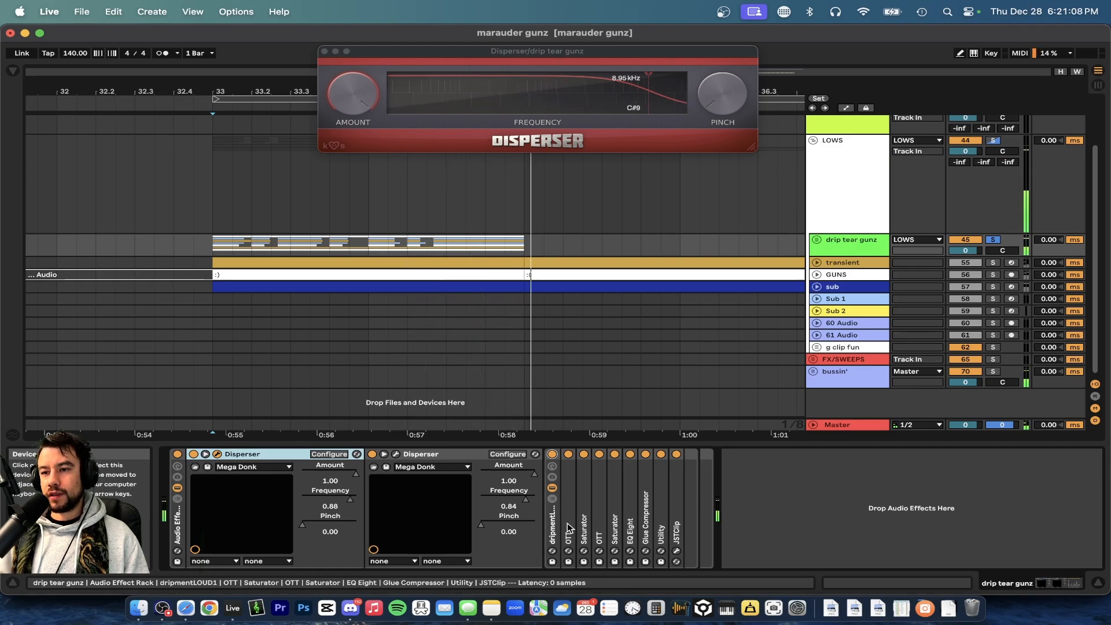
# Expand the first four devices of the dripmentLOUD1 rack, OTT, Saturator, OTT and Saturator, to show their settings.
pyautogui.doubleClick(569, 512)
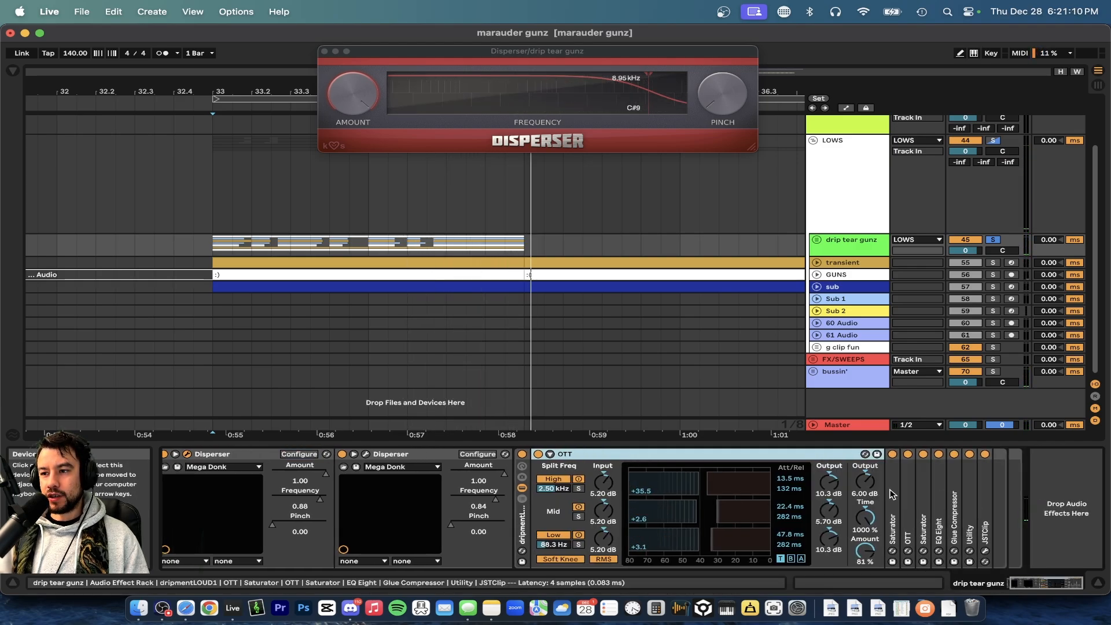
pyautogui.doubleClick(910, 521)
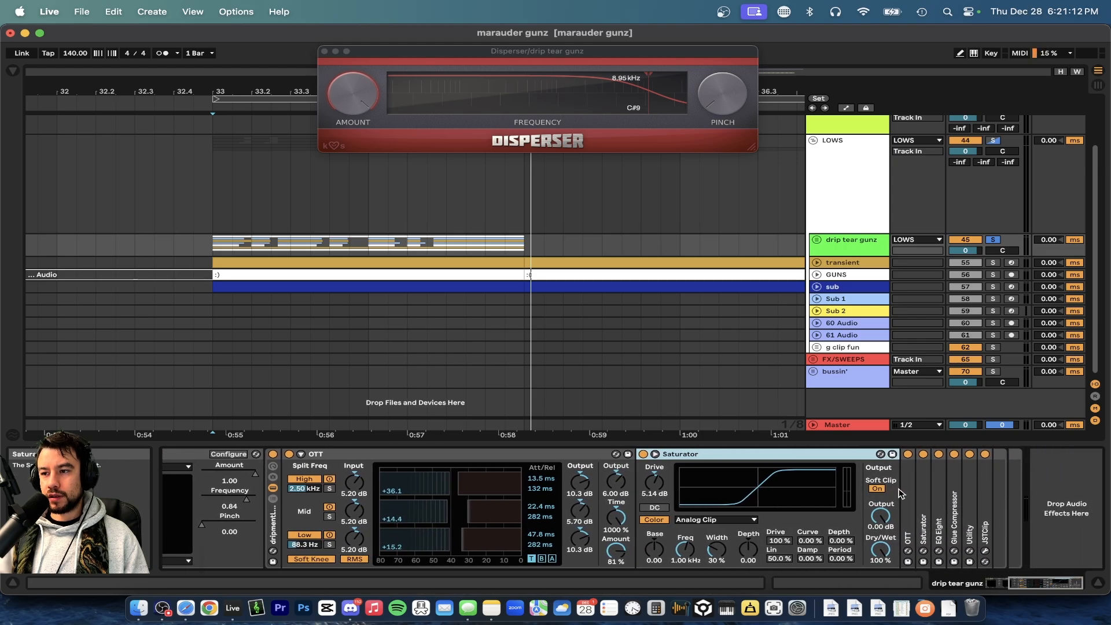
pyautogui.doubleClick(908, 491)
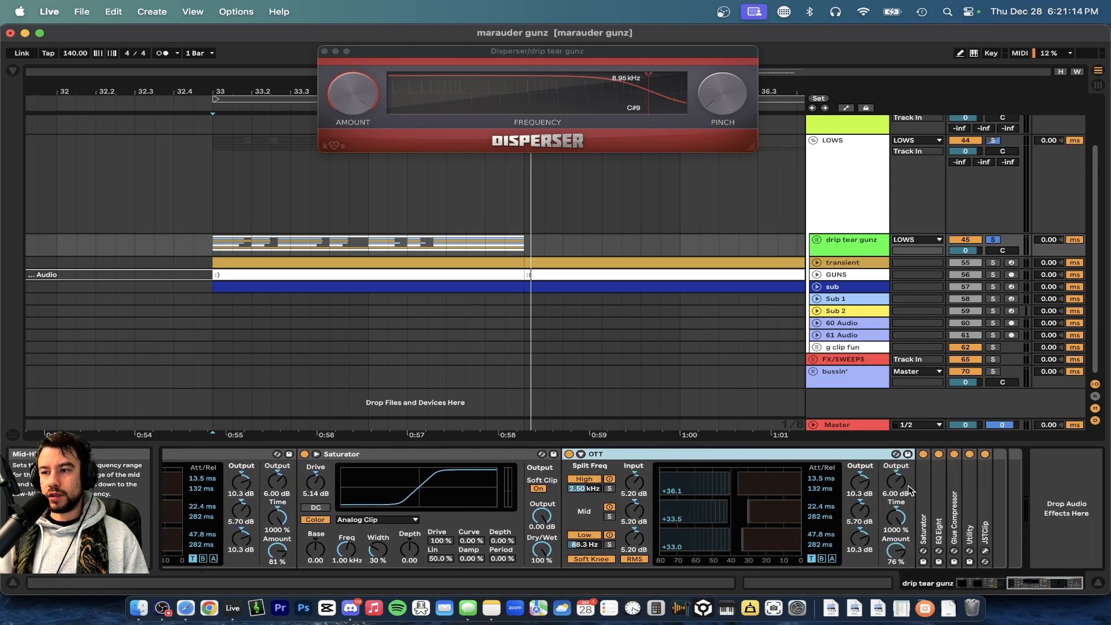
pyautogui.doubleClick(924, 509)
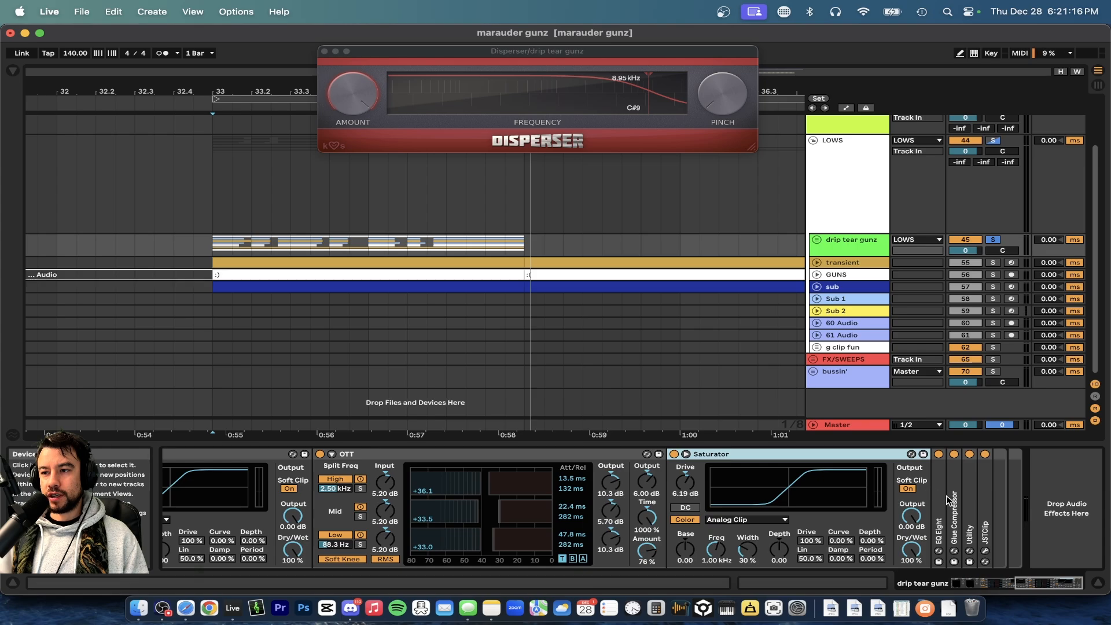
# Review the settings of the two OTT and Saturator pairs in dripmentLOUD1, selecting the first Saturator and then the second.
pyautogui.hscroll(-5, 946, 496)
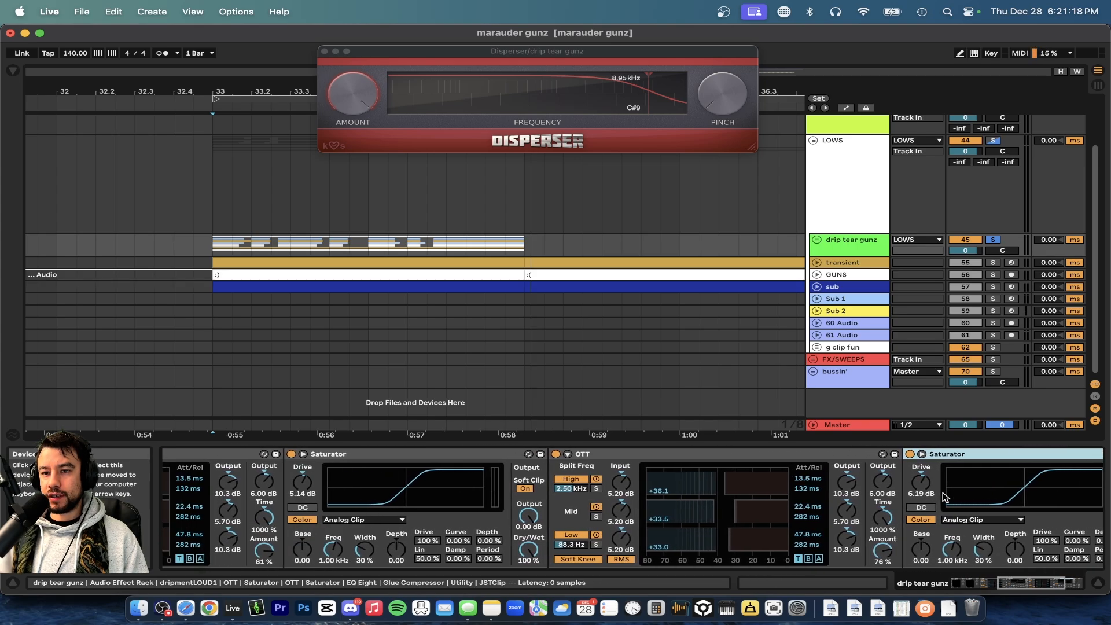
pyautogui.hscroll(-3, 489, 512)
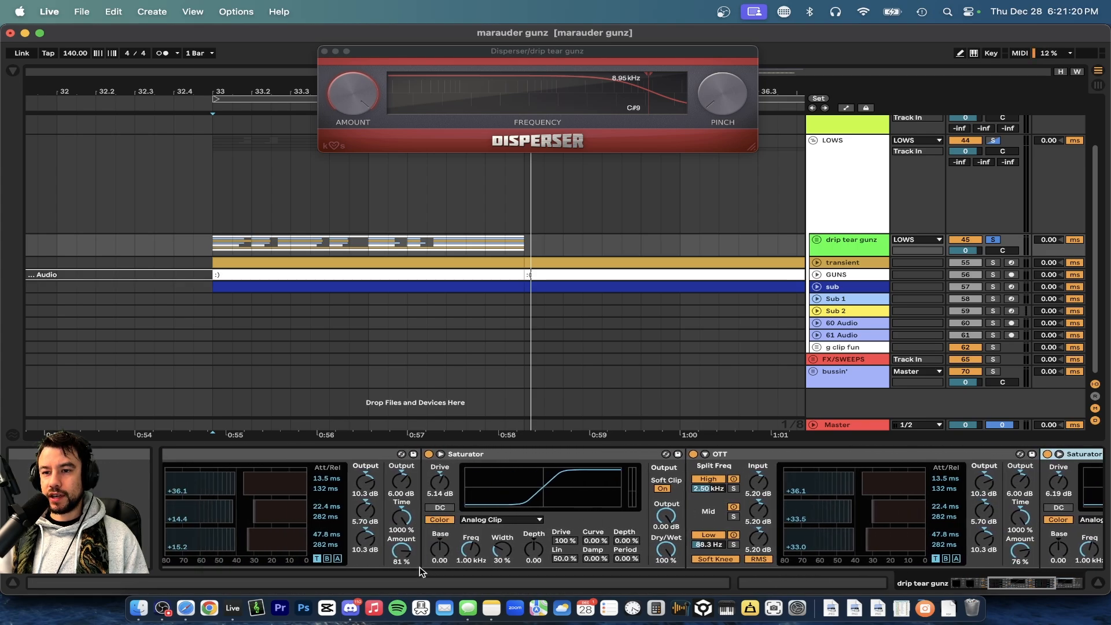
pyautogui.hscroll(4, 417, 560)
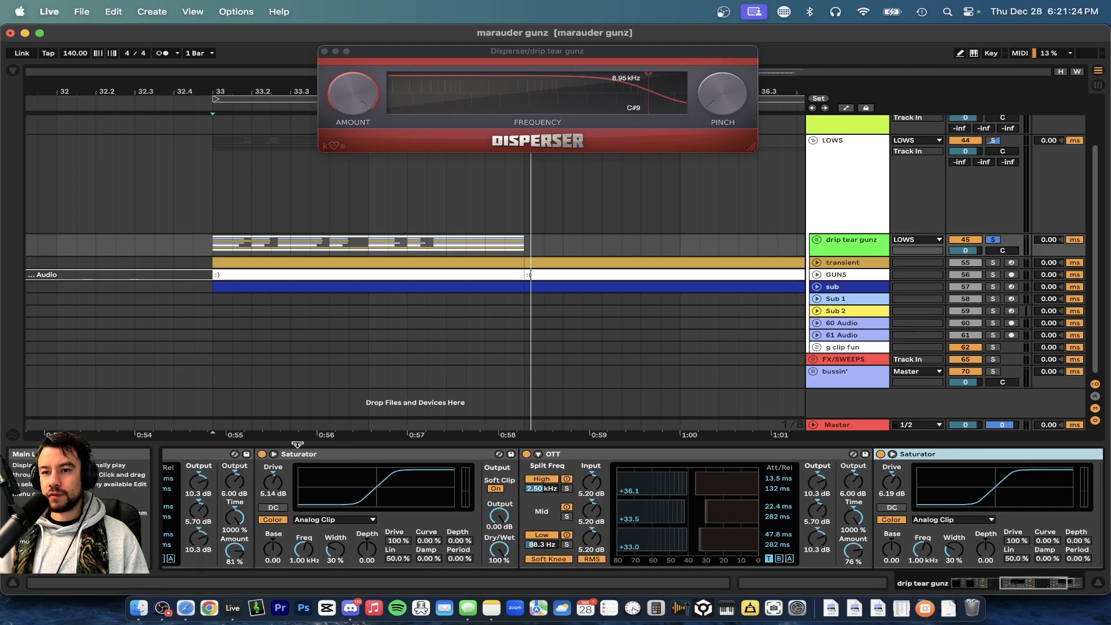
pyautogui.click(294, 455)
pyautogui.hscroll(3, 399, 508)
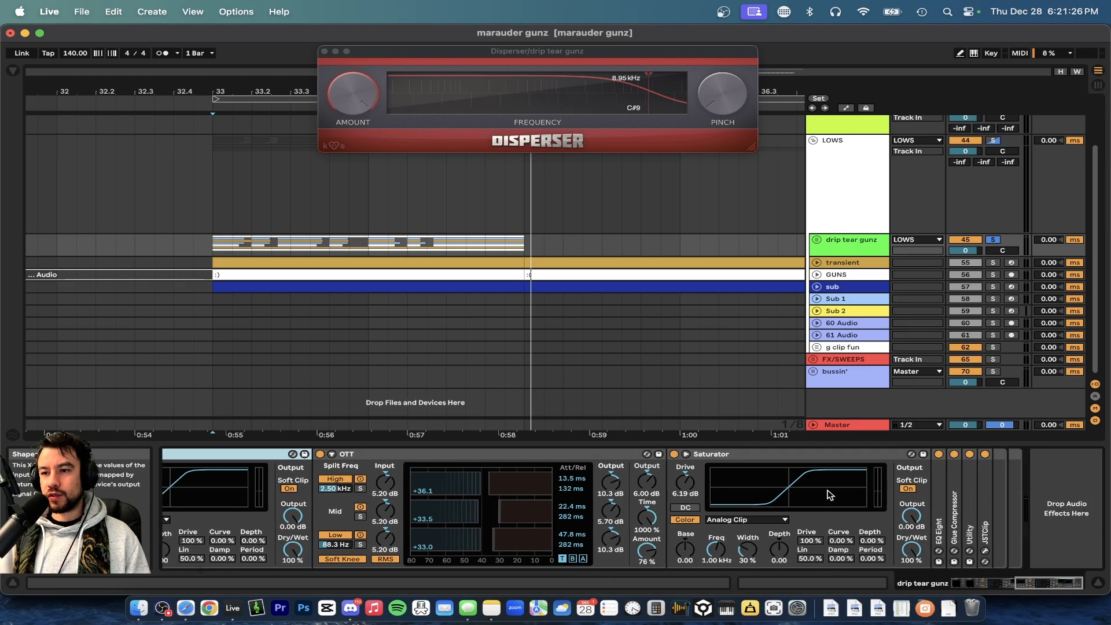
pyautogui.click(758, 450)
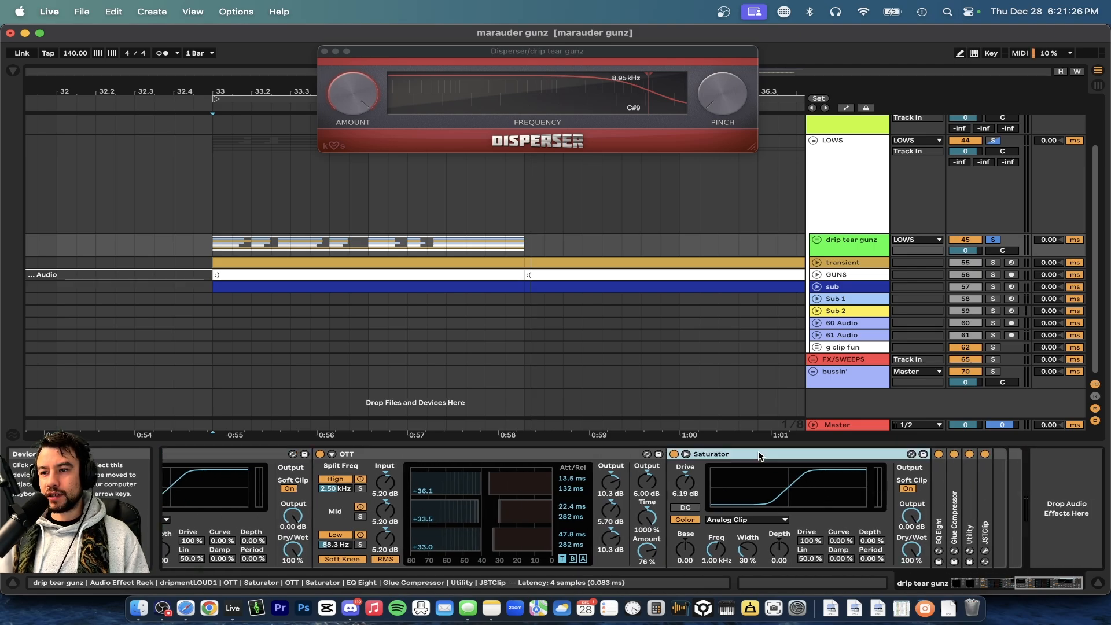
# Expand the EQ Eight, Glue Compressor and Utility in the dripmentLOUD1 rack to examine their settings.
pyautogui.doubleClick(943, 497)
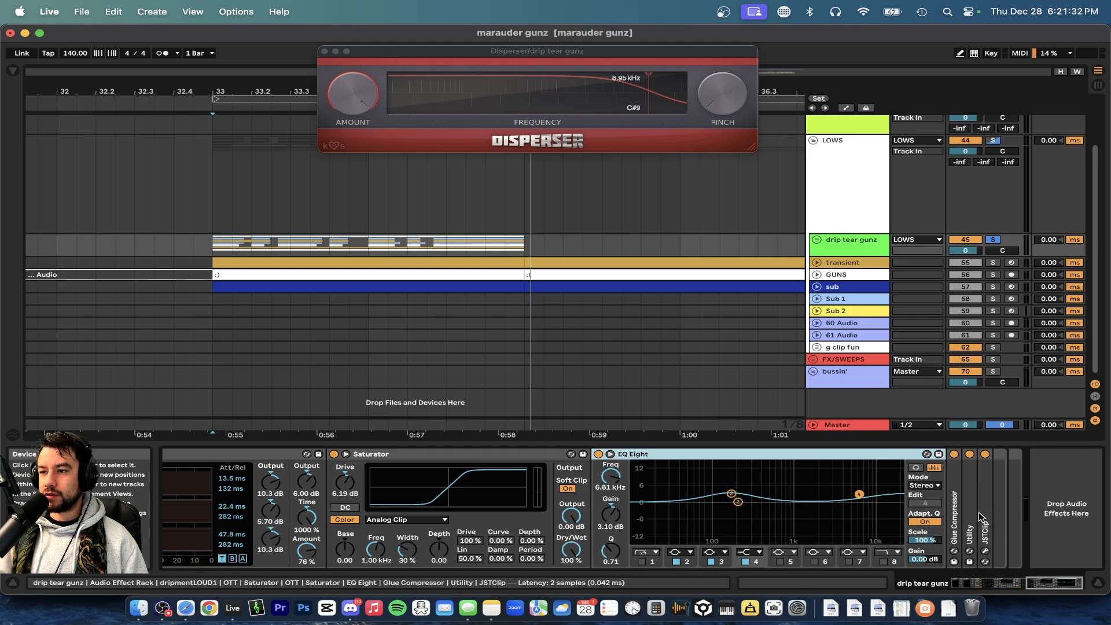
pyautogui.doubleClick(955, 496)
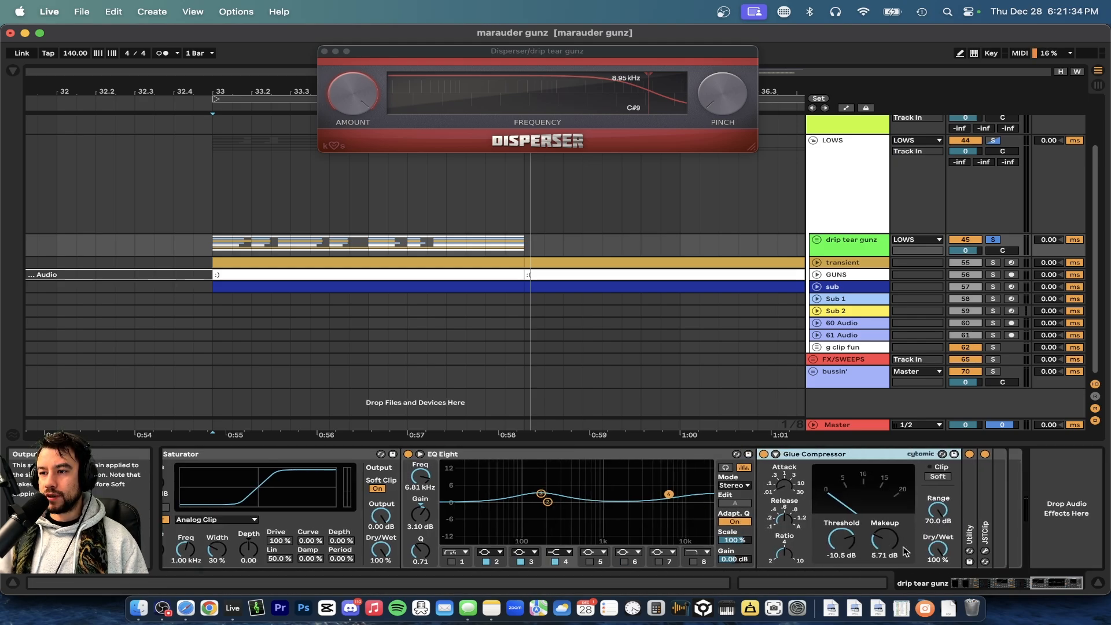
pyautogui.doubleClick(974, 509)
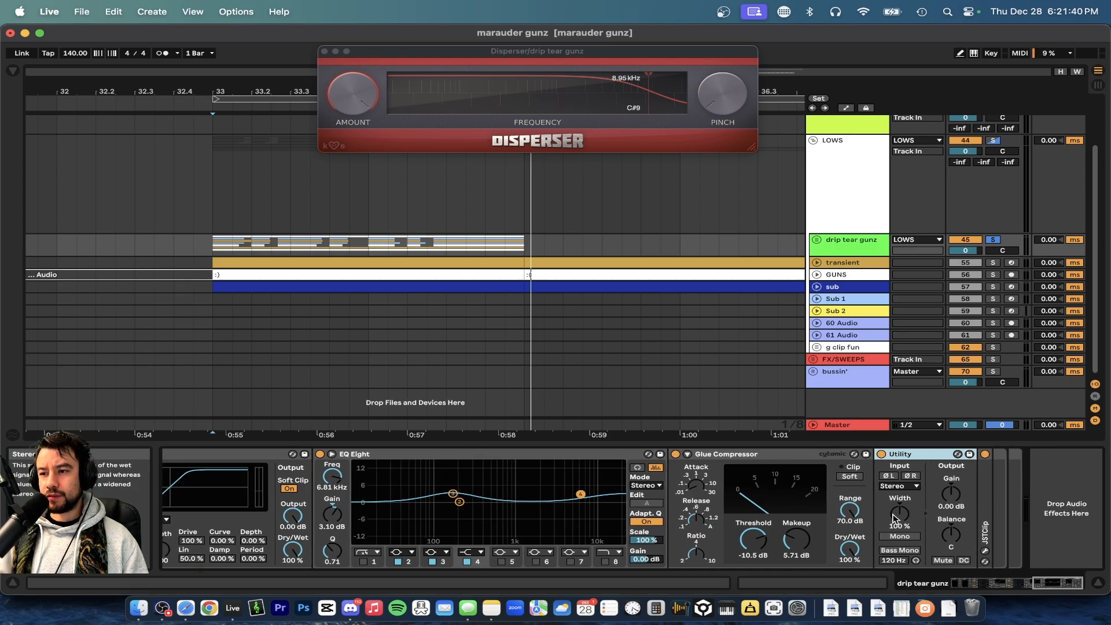
# Expand JSTClip at the end of the rack, view its plug-in window, and close both the JSTClip and Disperser windows.
pyautogui.doubleClick(985, 519)
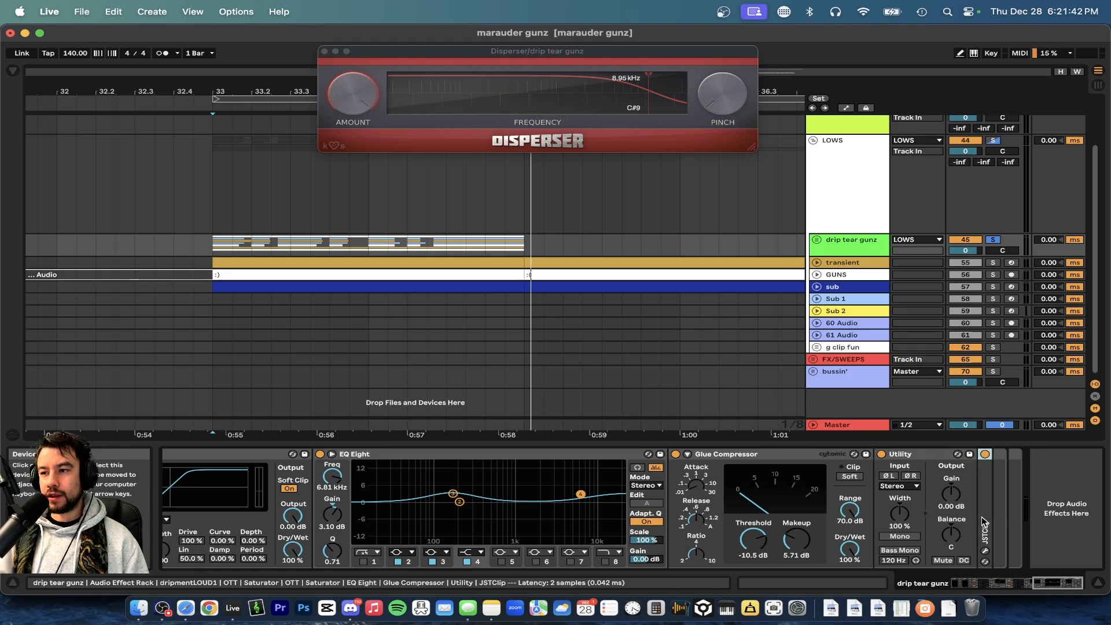
pyautogui.click(1009, 455)
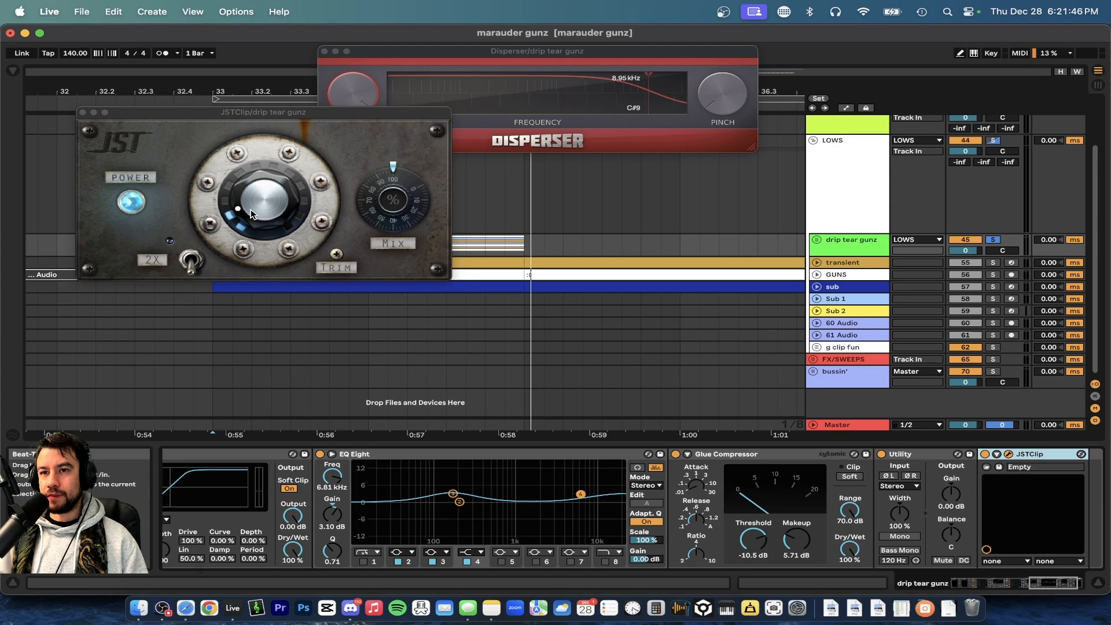
pyautogui.click(83, 113)
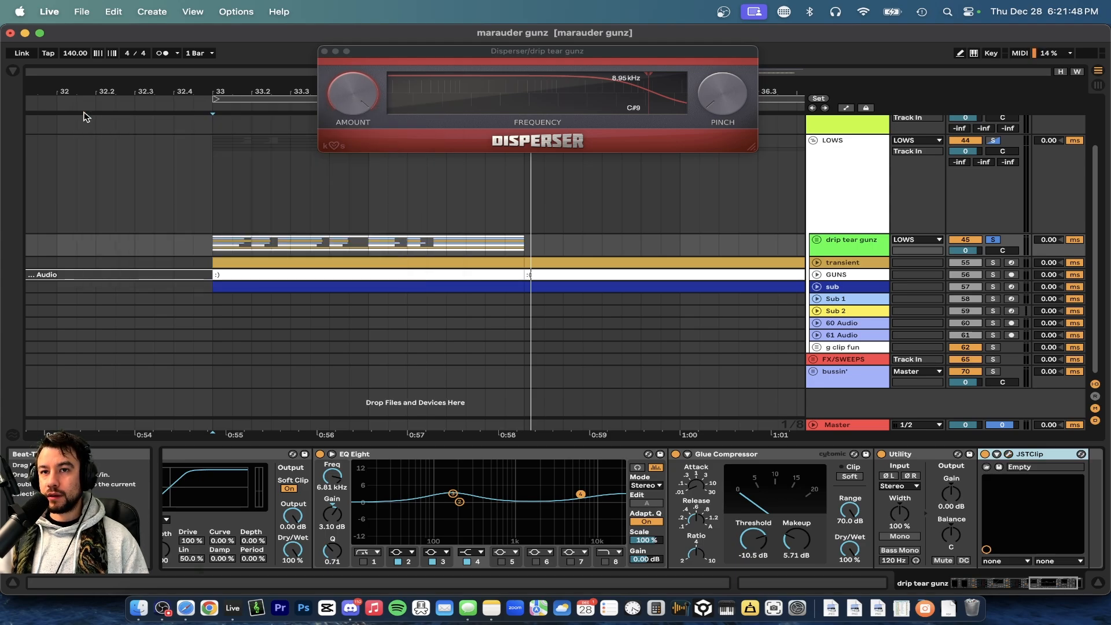
pyautogui.click(325, 51)
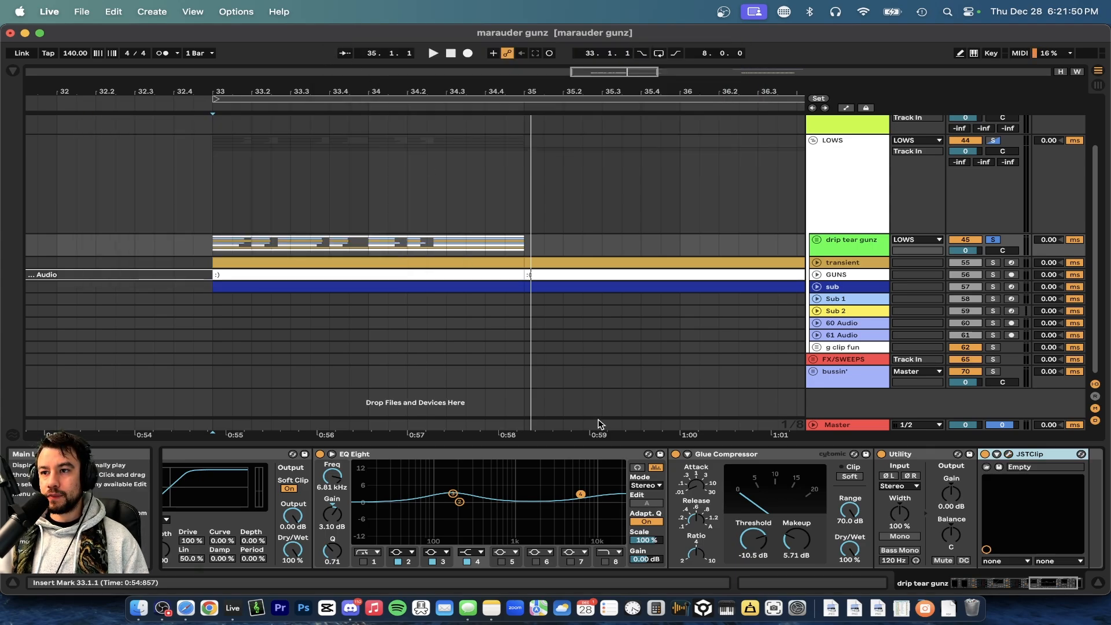
# Play the soloed drip tear gunz group, return to the start of its device chain, and collapse the dripmentLOUD1 rack.
pyautogui.press('space')
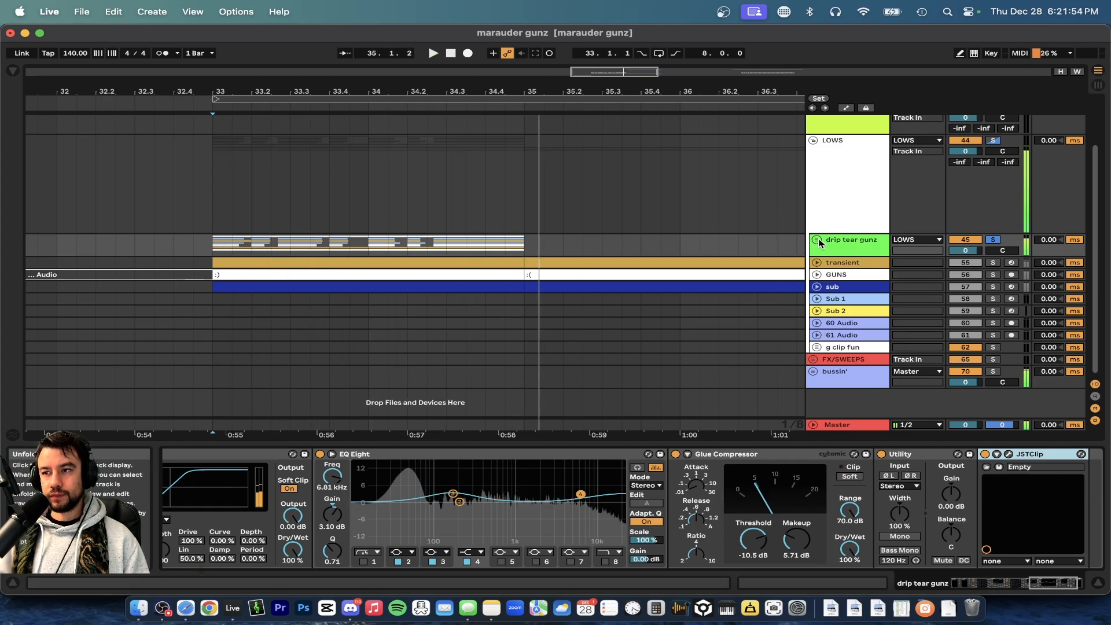
pyautogui.click(840, 240)
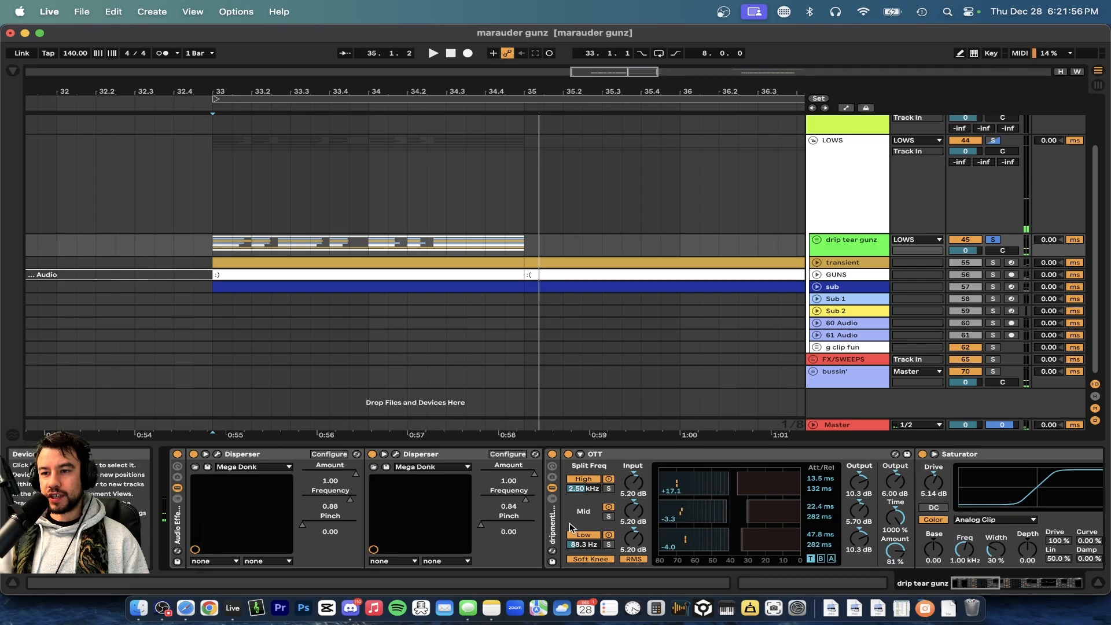
pyautogui.doubleClick(553, 524)
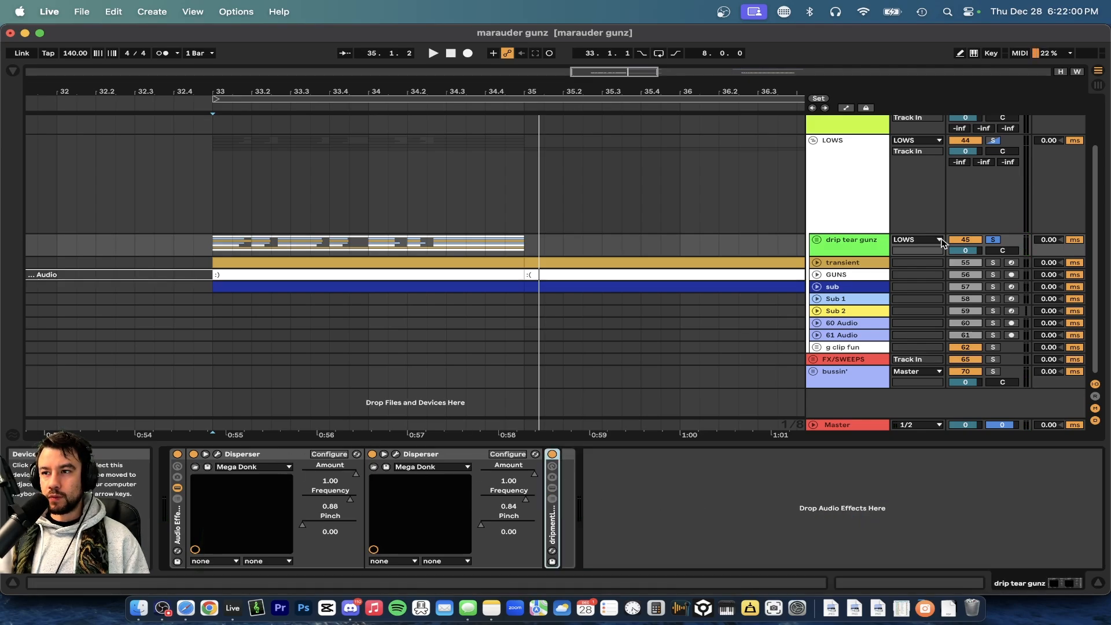
# Unfold the drip tear gunz group to expose the mixology room group inside it.
pyautogui.click(839, 249)
pyautogui.click(816, 239)
pyautogui.scroll(-4, 817, 241)
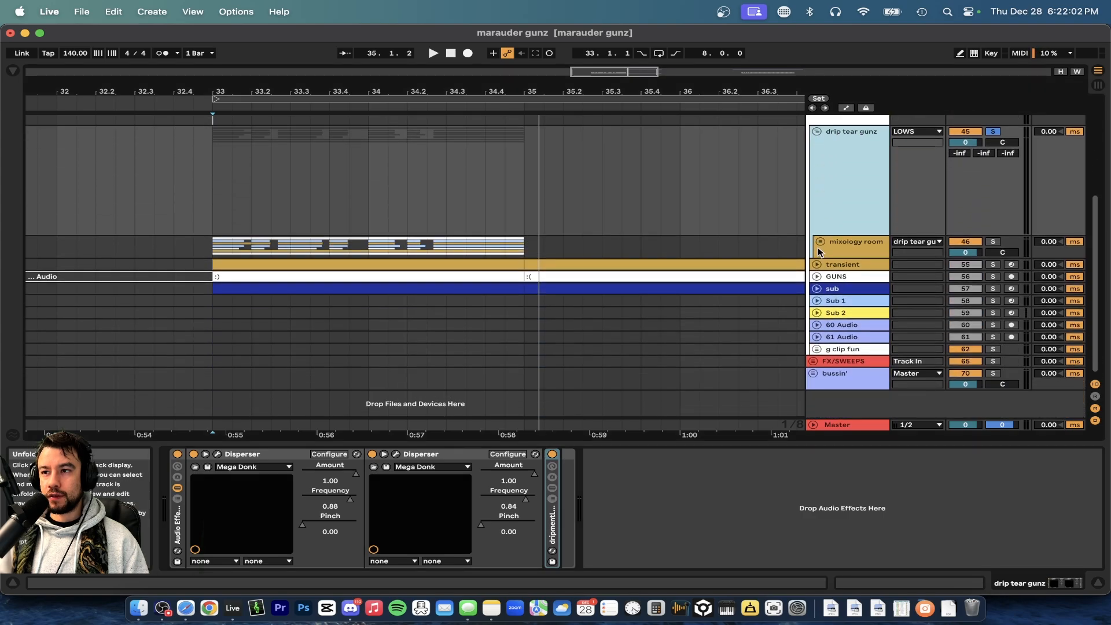
# Open the GClip plug-in window on the mixology room group to examine its clipping settings, and close it.
pyautogui.click(835, 244)
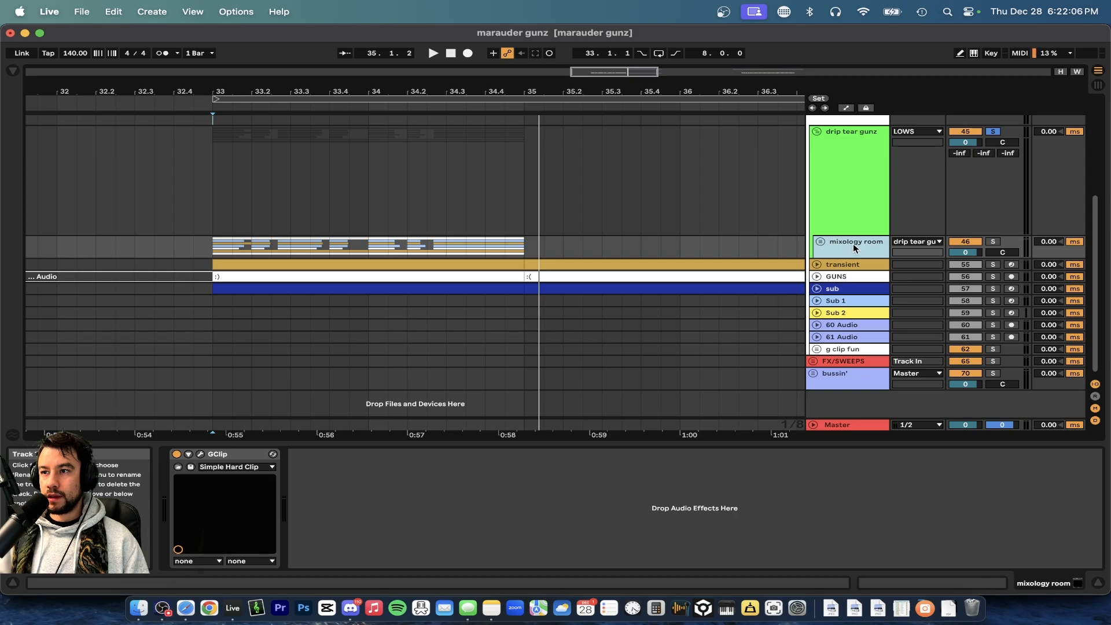
pyautogui.click(201, 453)
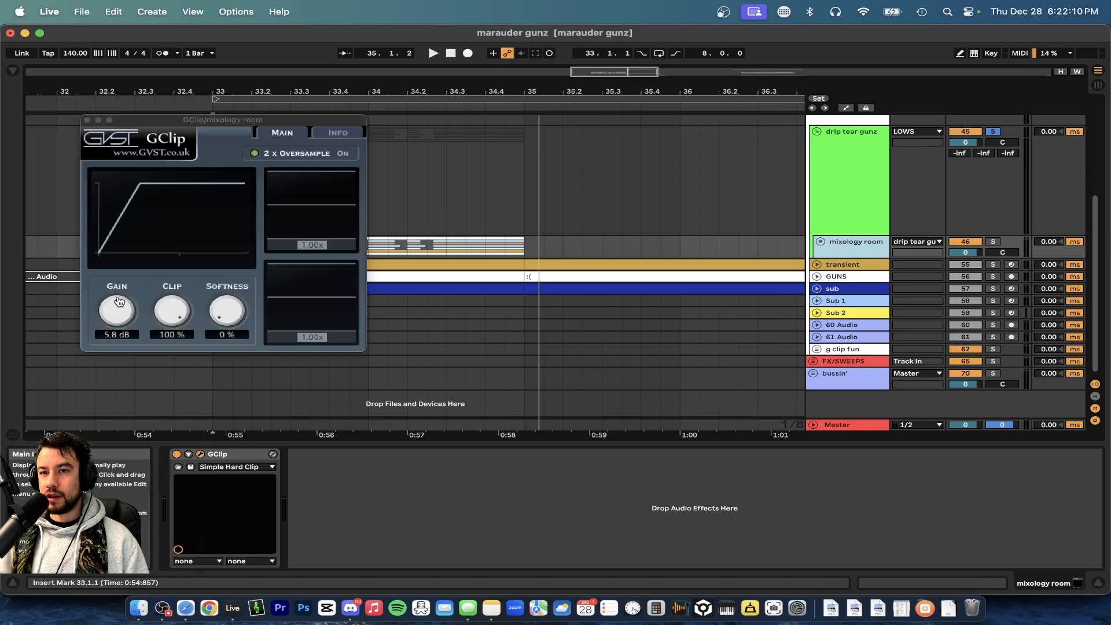
pyautogui.click(87, 120)
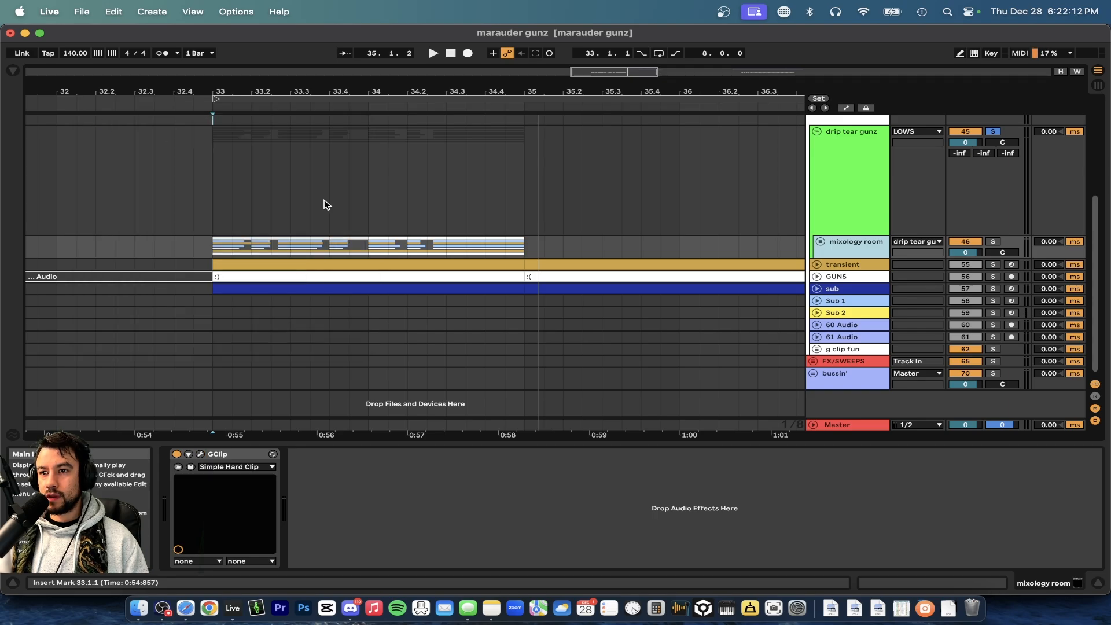
# Unfold the mixology room group and view the device chains of its guns group and gun sub track.
pyautogui.click(821, 242)
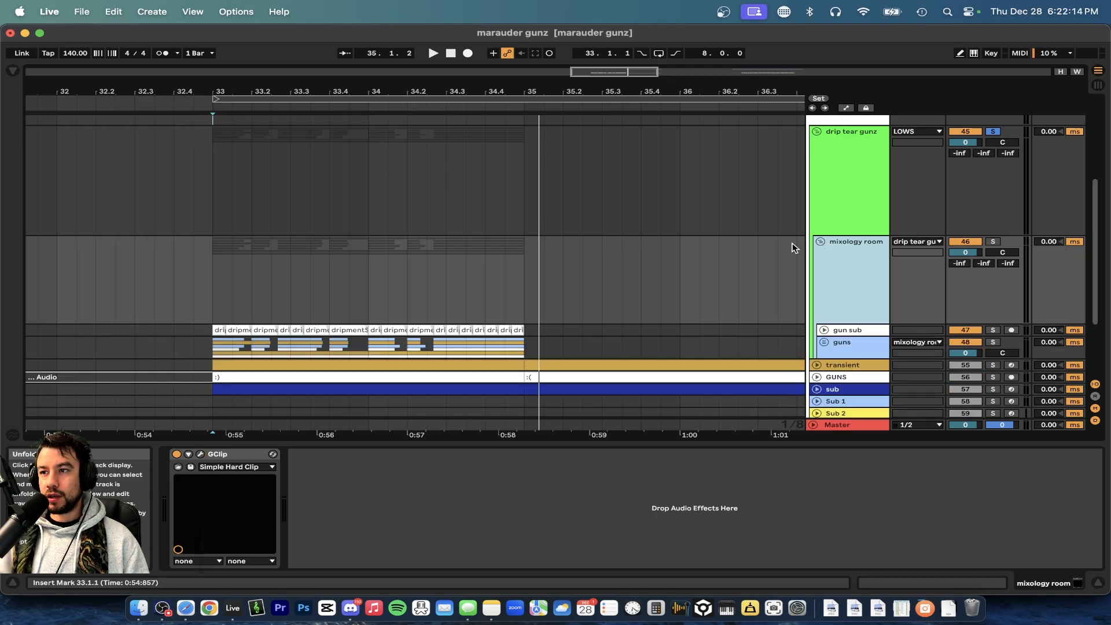
pyautogui.scroll(-3, 723, 253)
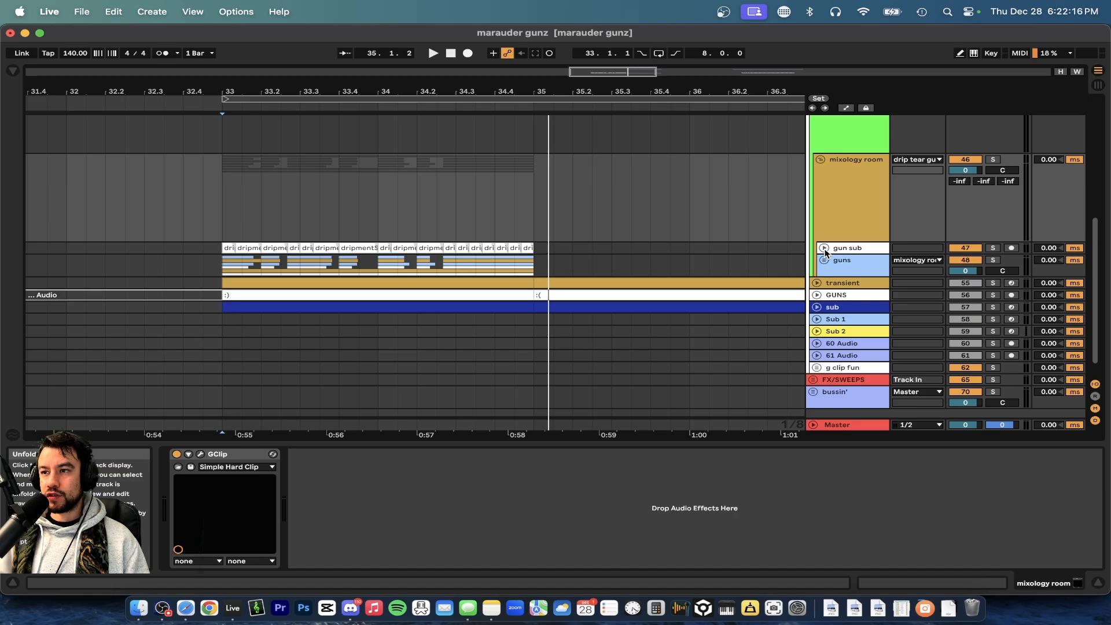
pyautogui.click(836, 267)
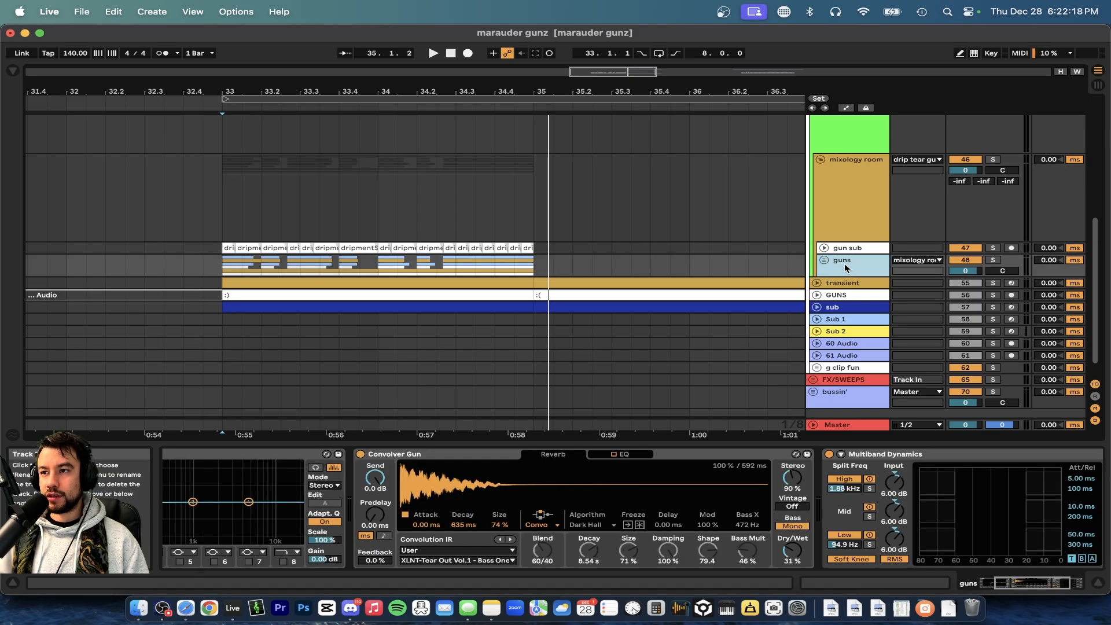
pyautogui.click(850, 250)
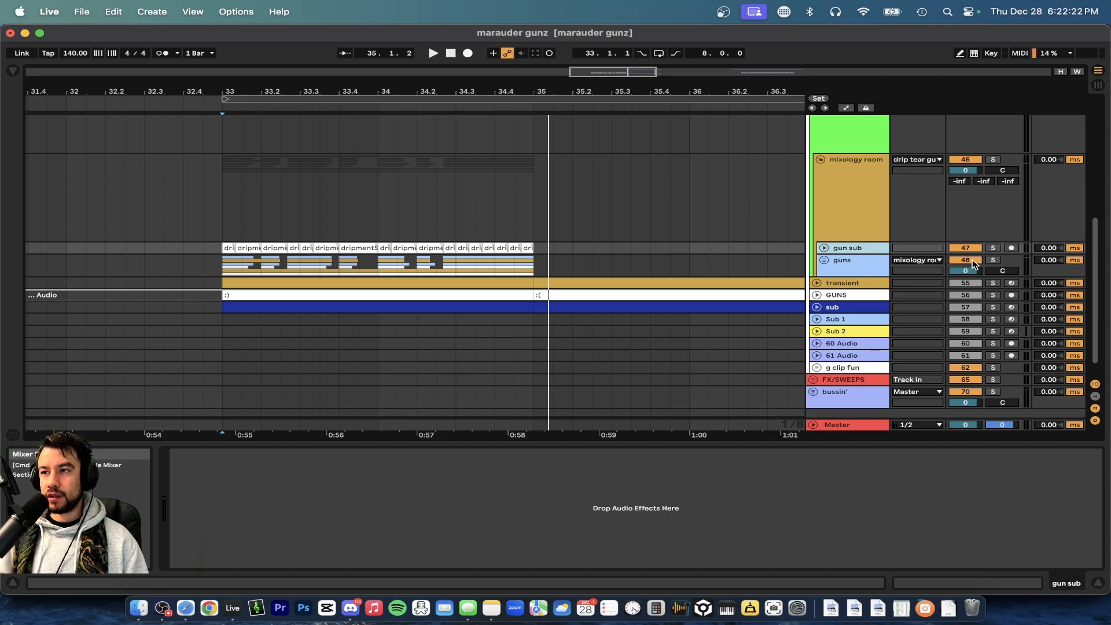
# Solo the guns group inside mixology room and play it from bar 33.
pyautogui.click(991, 261)
pyautogui.press('space')
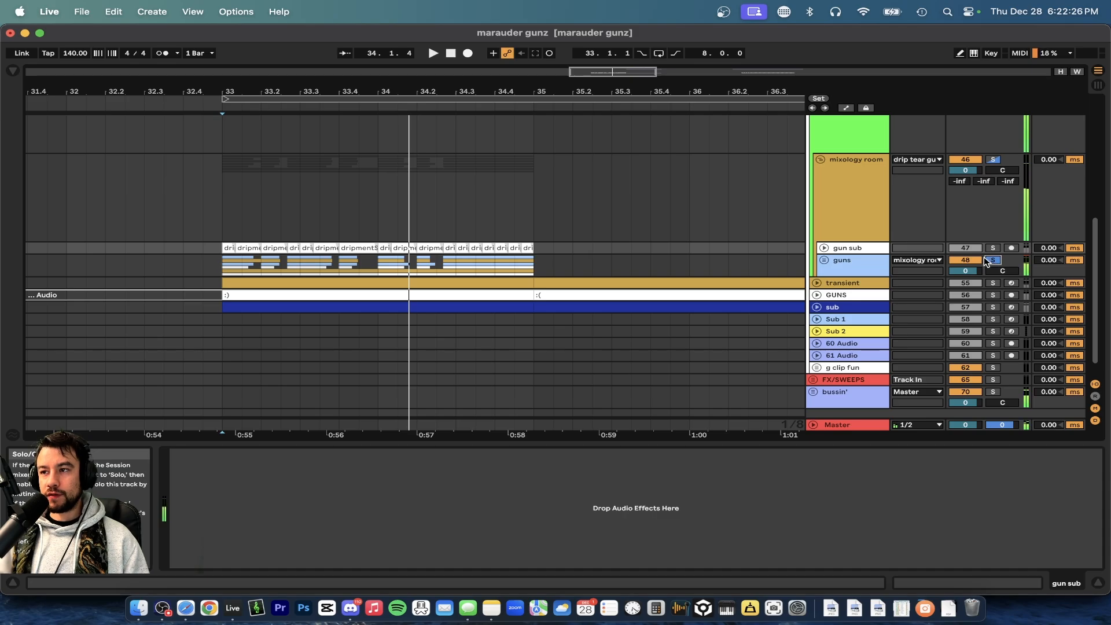
pyautogui.press('space')
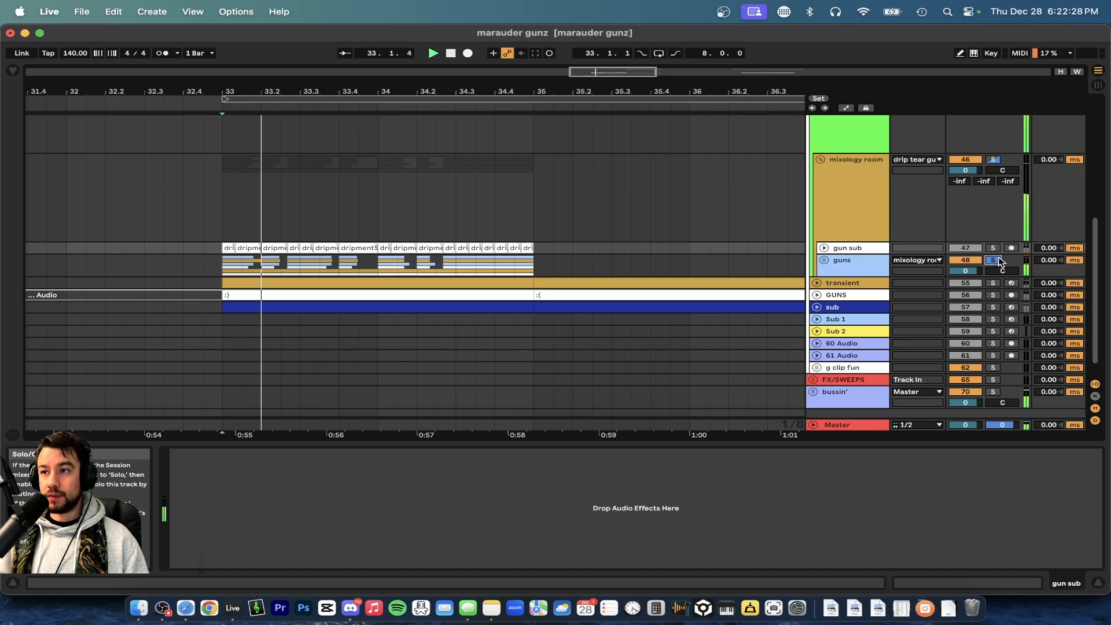
pyautogui.press('space')
# Solo the gun sub track instead of guns and play it from bar 33.
pyautogui.click(994, 249)
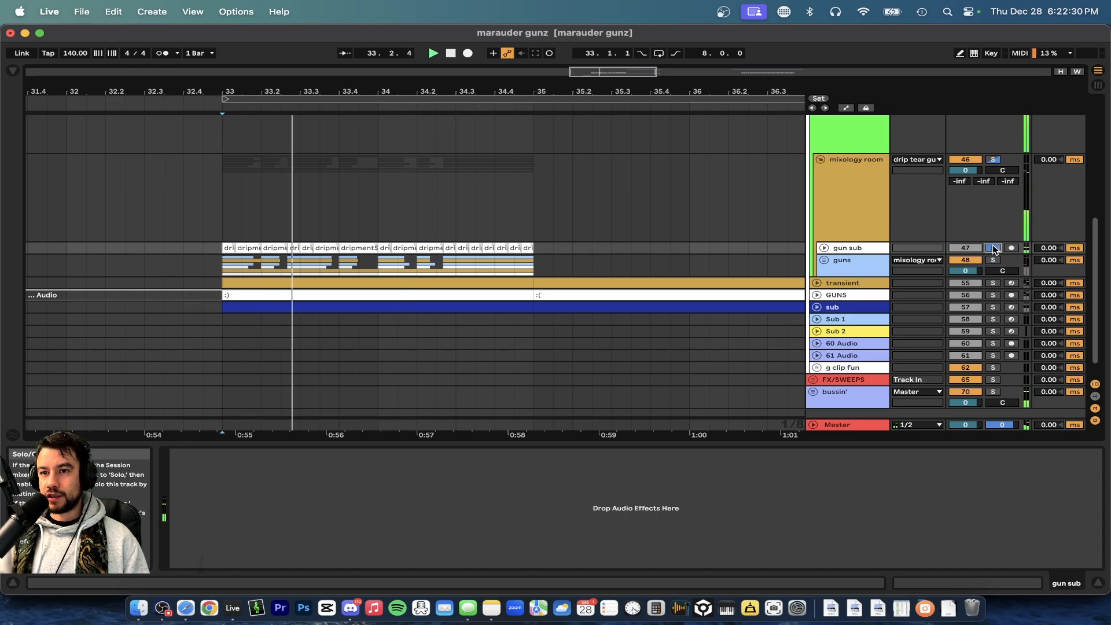
pyautogui.press('space')
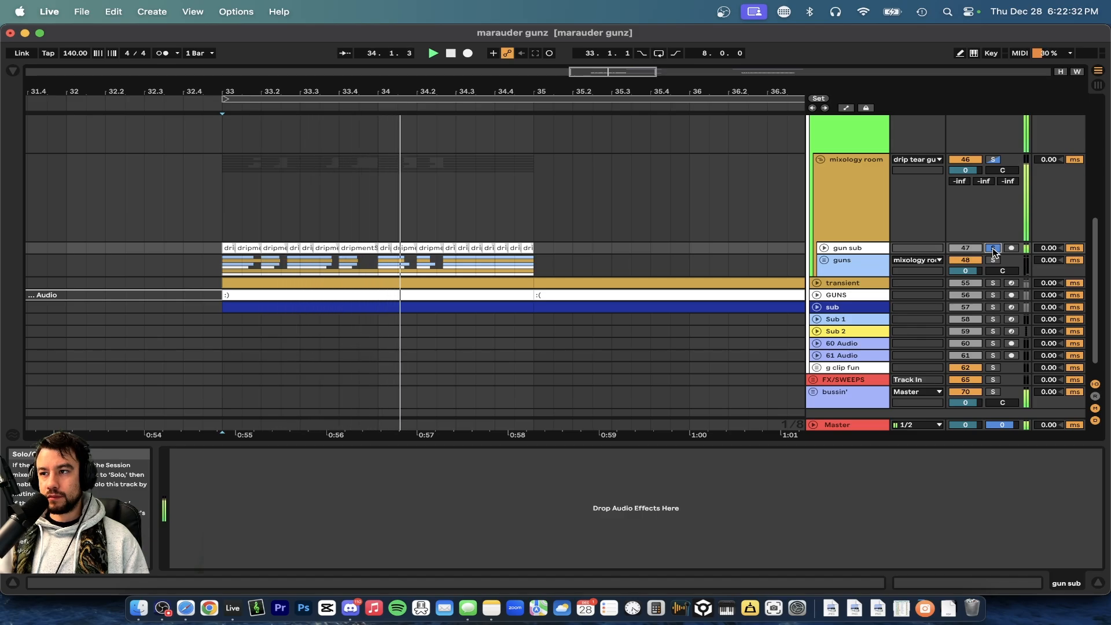
pyautogui.press('space')
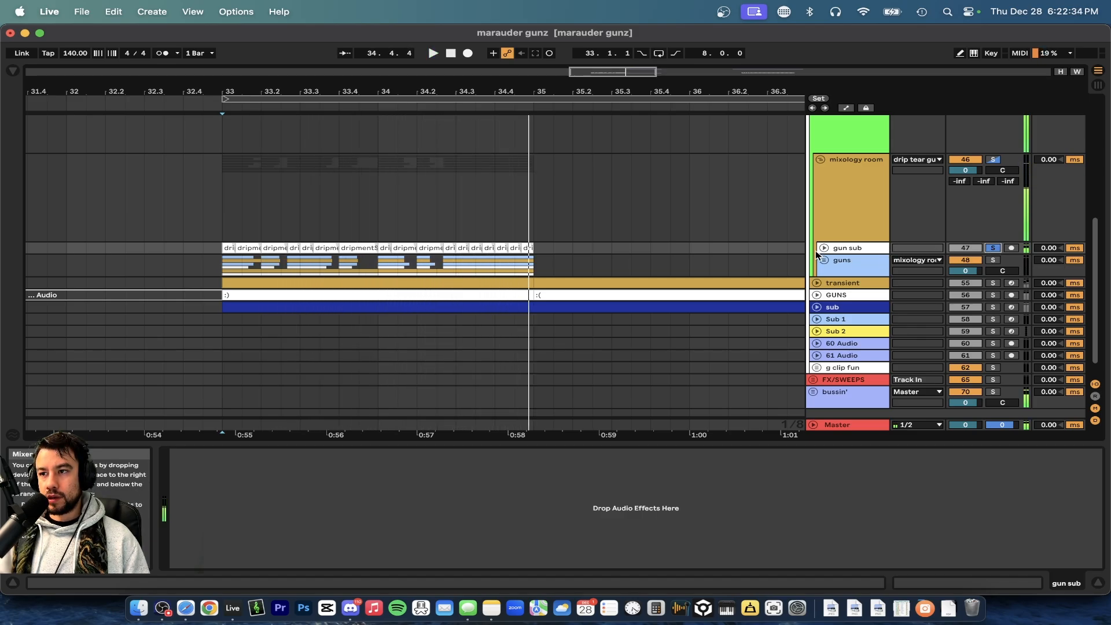
# Solo guns together with gun sub, play both from bar 33, and show the mixology room group's device chain.
pyautogui.click(994, 260)
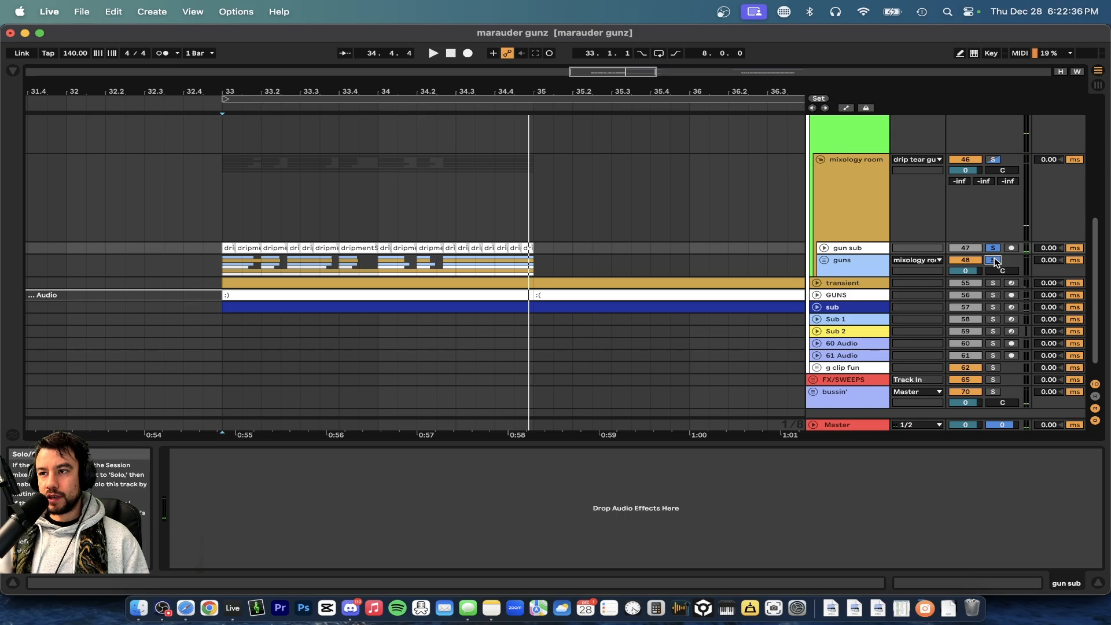
pyautogui.press('space')
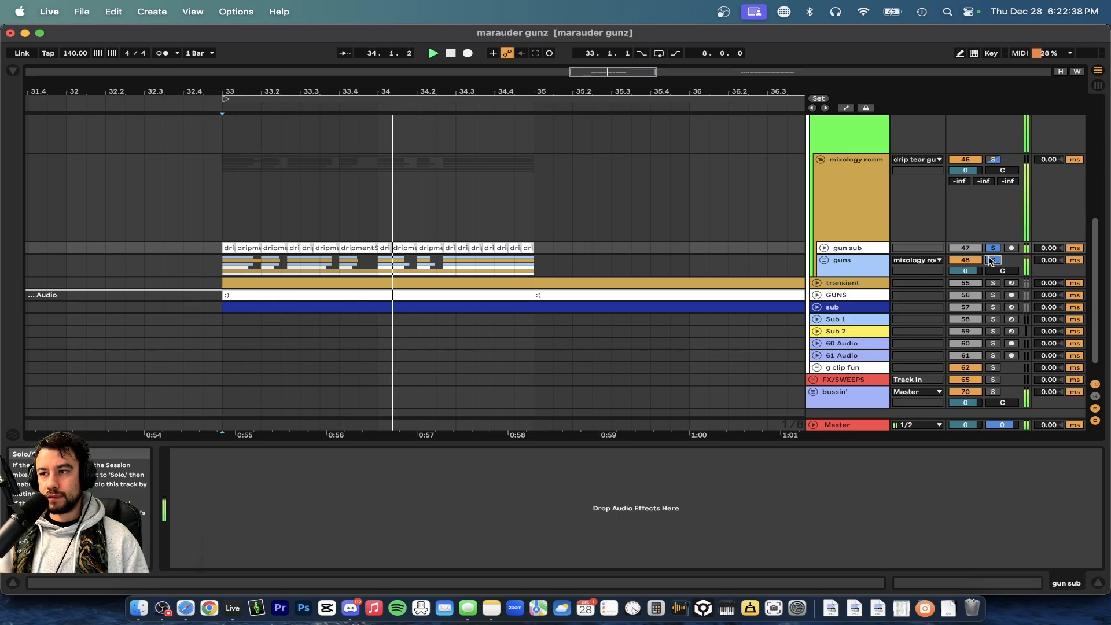
pyautogui.click(862, 206)
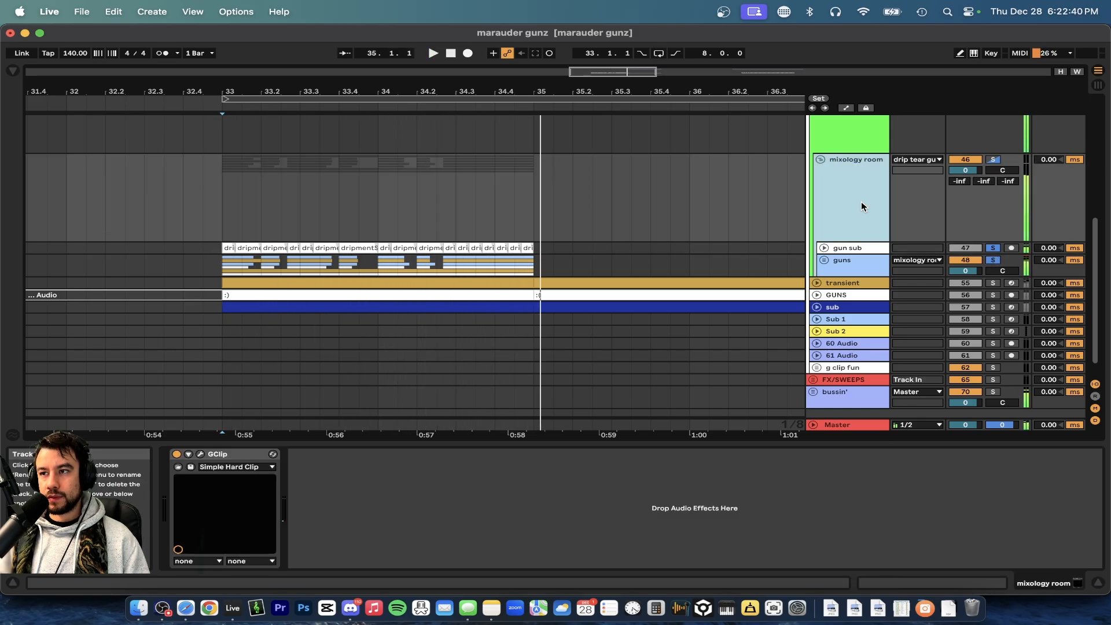
# Open the GClip window on the mixology room group, bypass the clipper and play the guns and gun sub from bar 33.
pyautogui.click(855, 257)
pyautogui.click(850, 249)
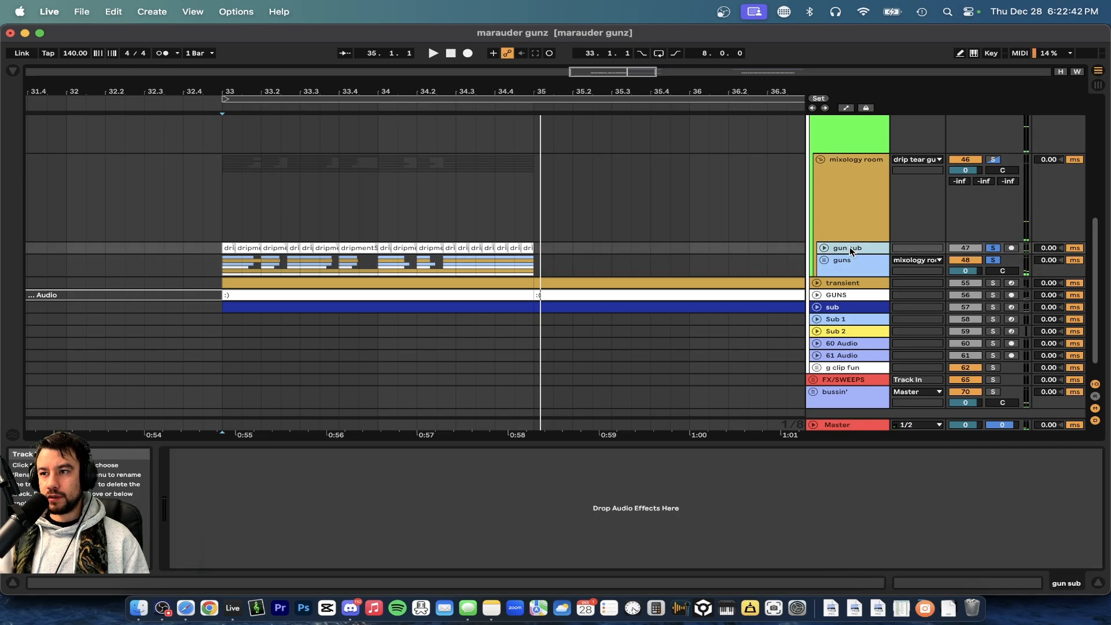
pyautogui.click(863, 211)
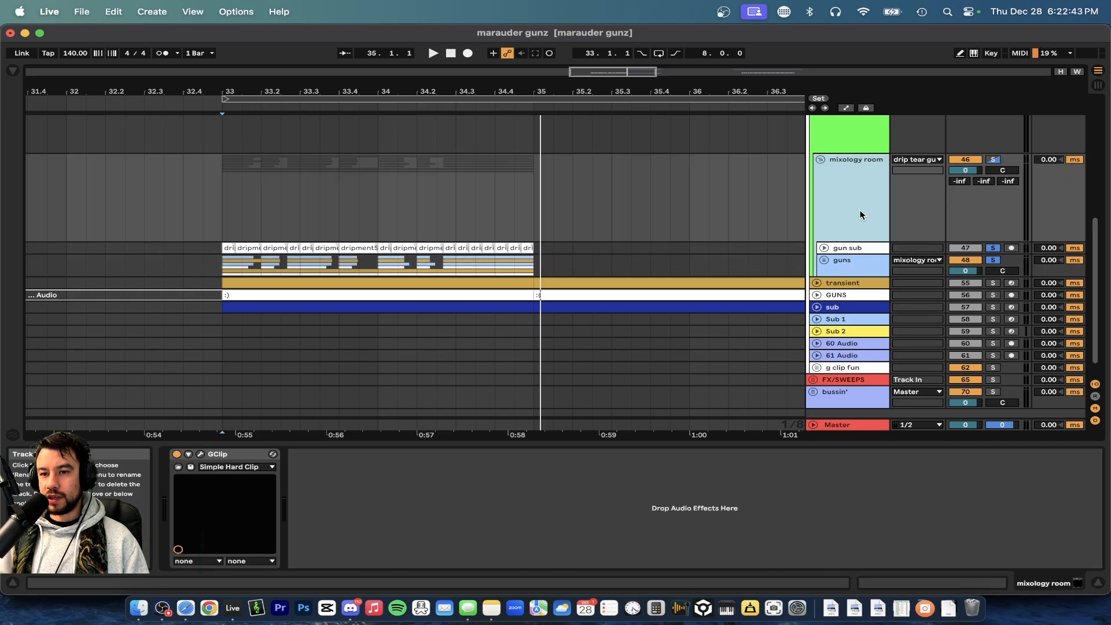
pyautogui.click(200, 455)
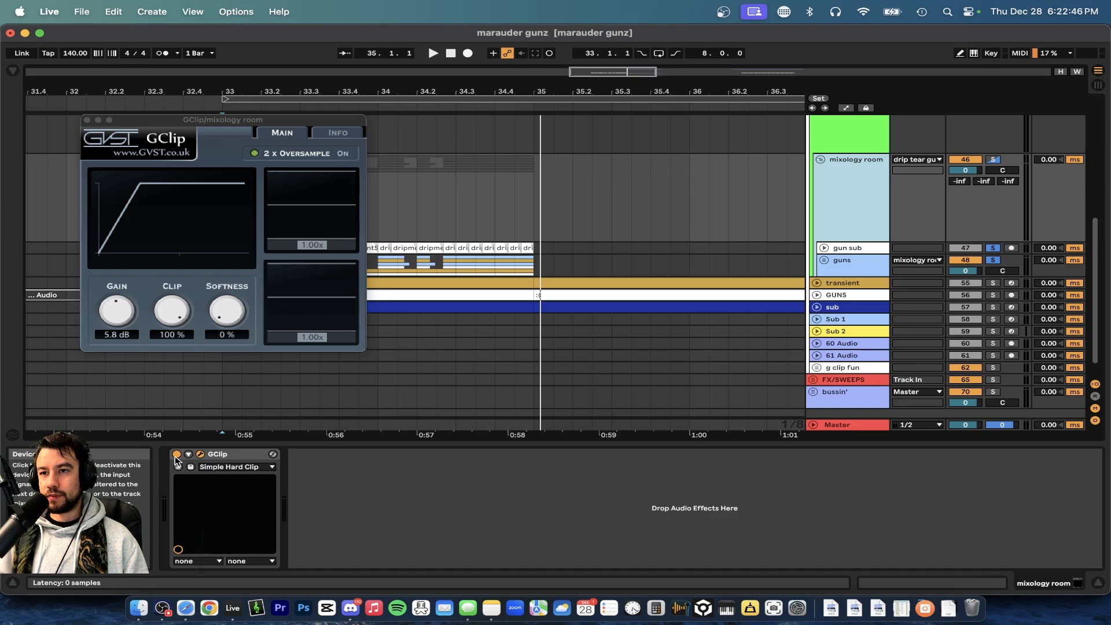
pyautogui.click(177, 454)
pyautogui.press('space')
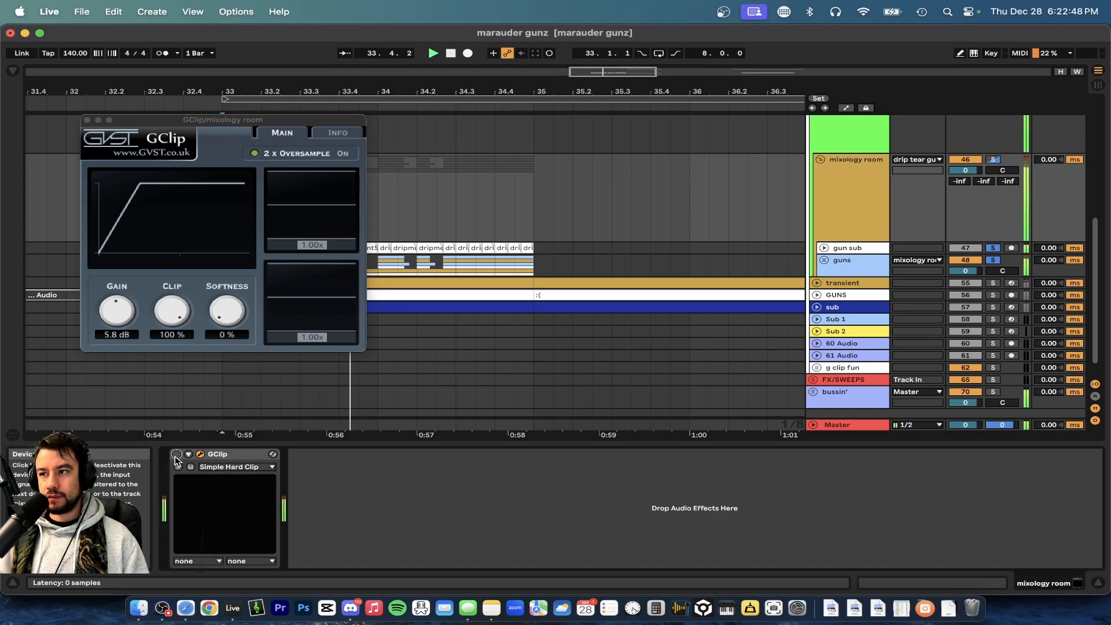
# Re-enable GClip on mixology room, replay from bar 33 for comparison, and close the plug-in window.
pyautogui.click(176, 454)
pyautogui.press('space')
pyautogui.press('space')
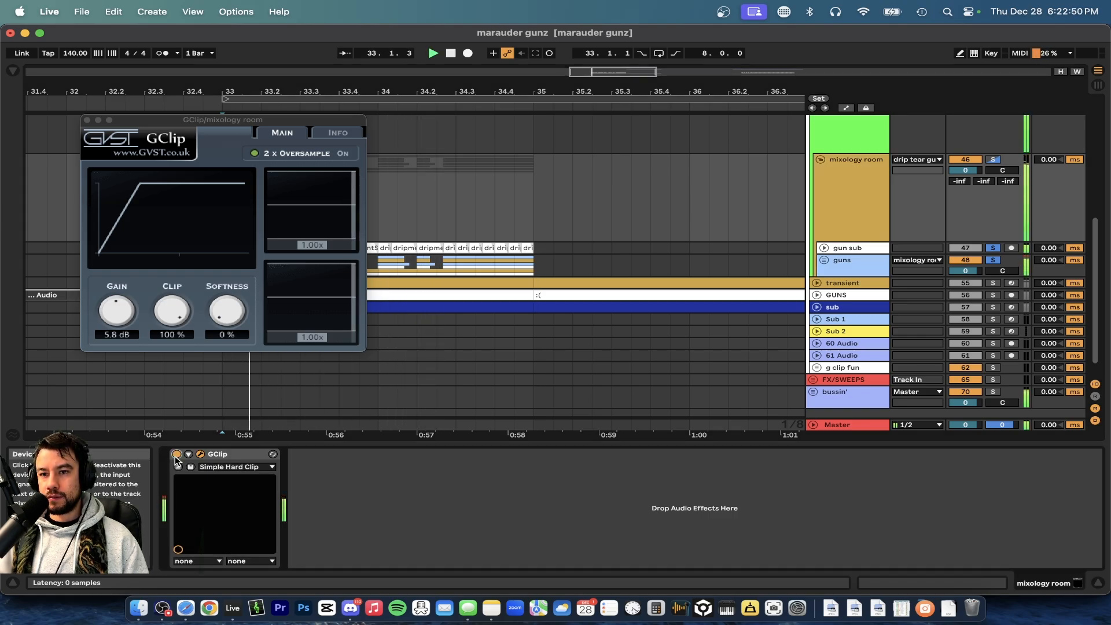
pyautogui.click(84, 120)
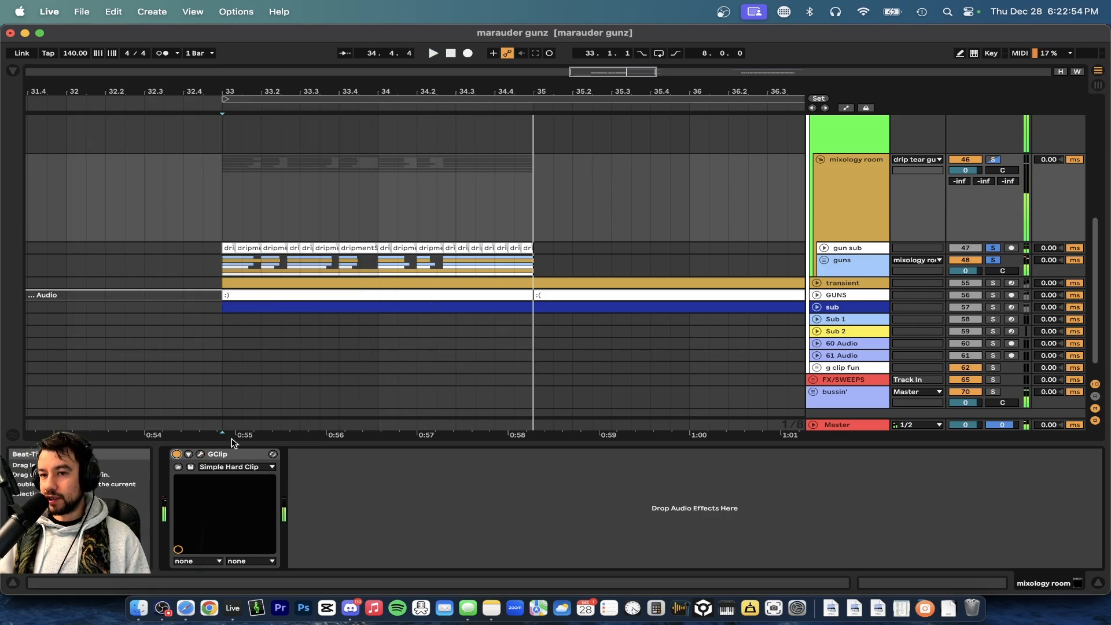
pyautogui.click(220, 457)
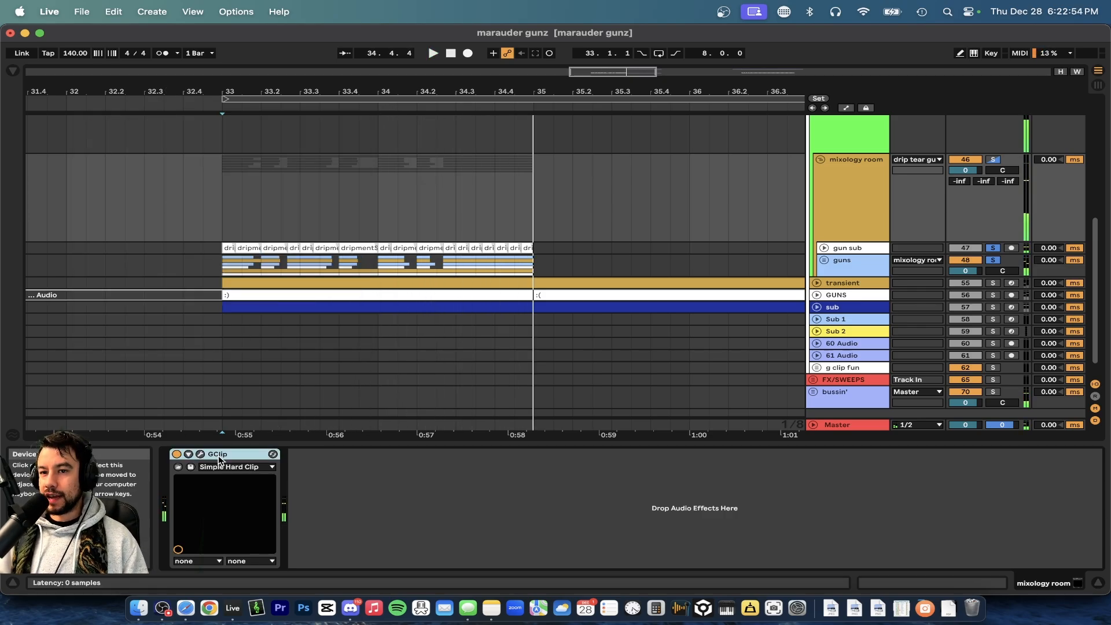
# Review the device chains of guns, gun sub and the mixology room group, pointing out GClip on the group.
pyautogui.click(851, 272)
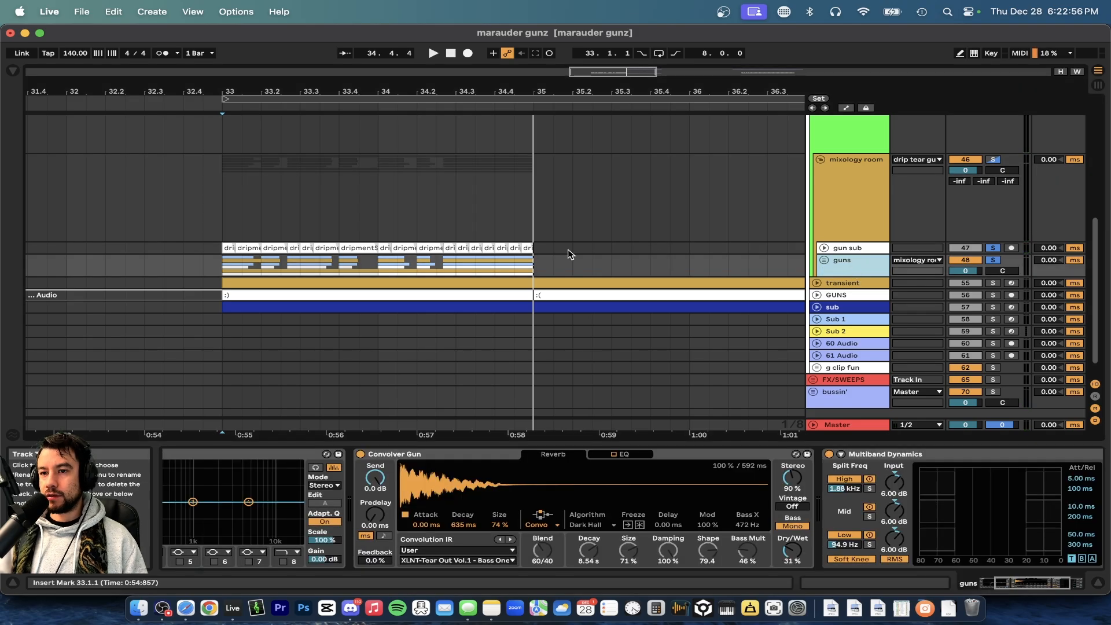
pyautogui.click(844, 251)
pyautogui.click(843, 264)
pyautogui.click(852, 228)
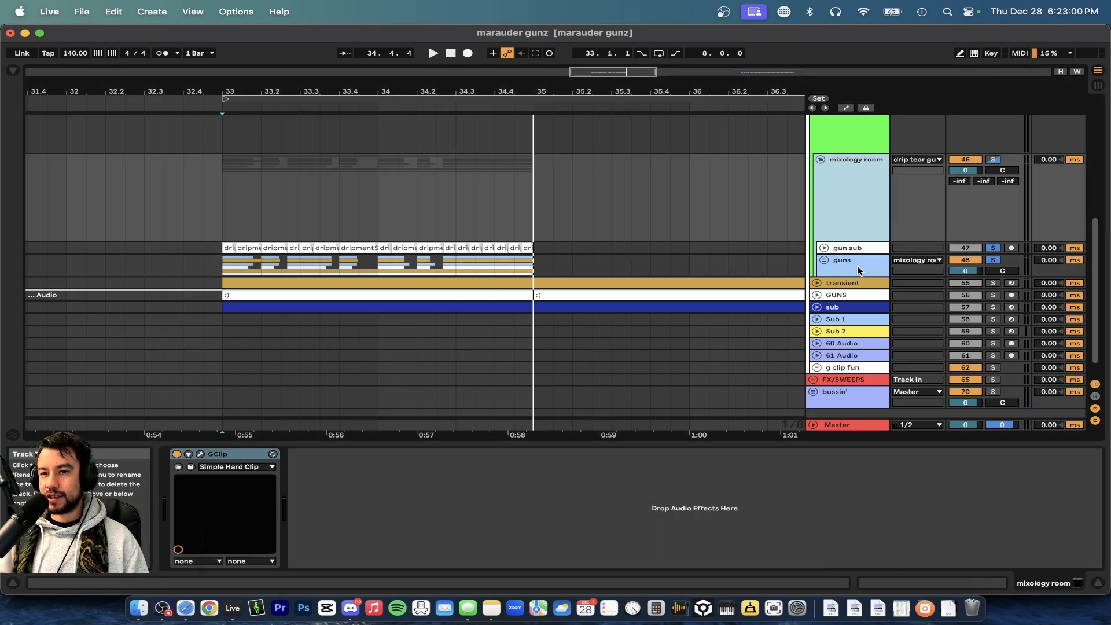
pyautogui.click(230, 456)
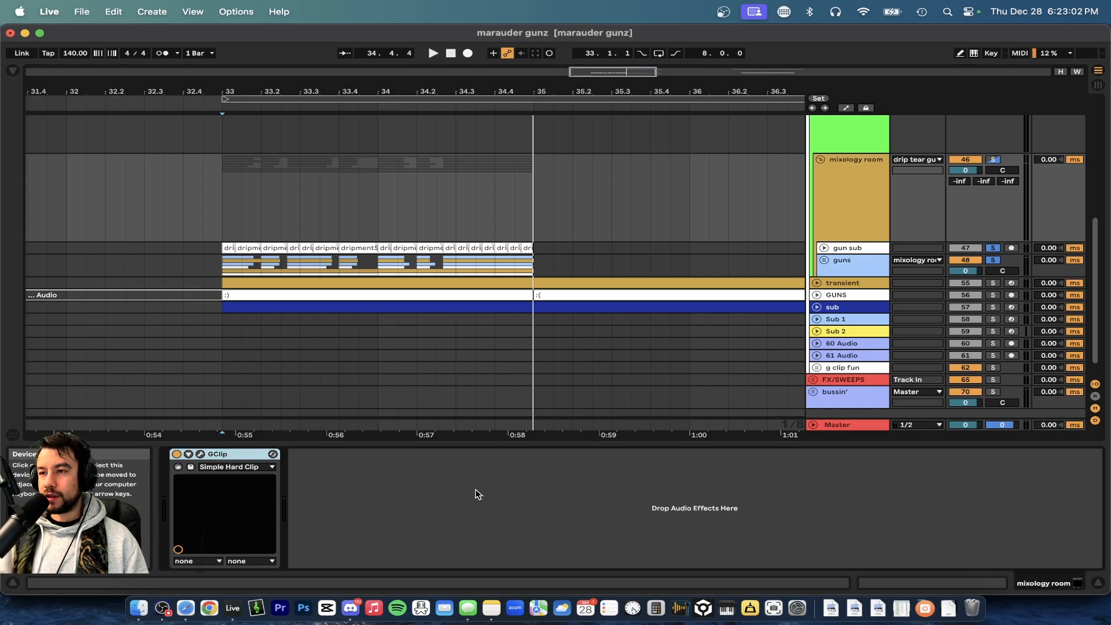
pyautogui.click(852, 262)
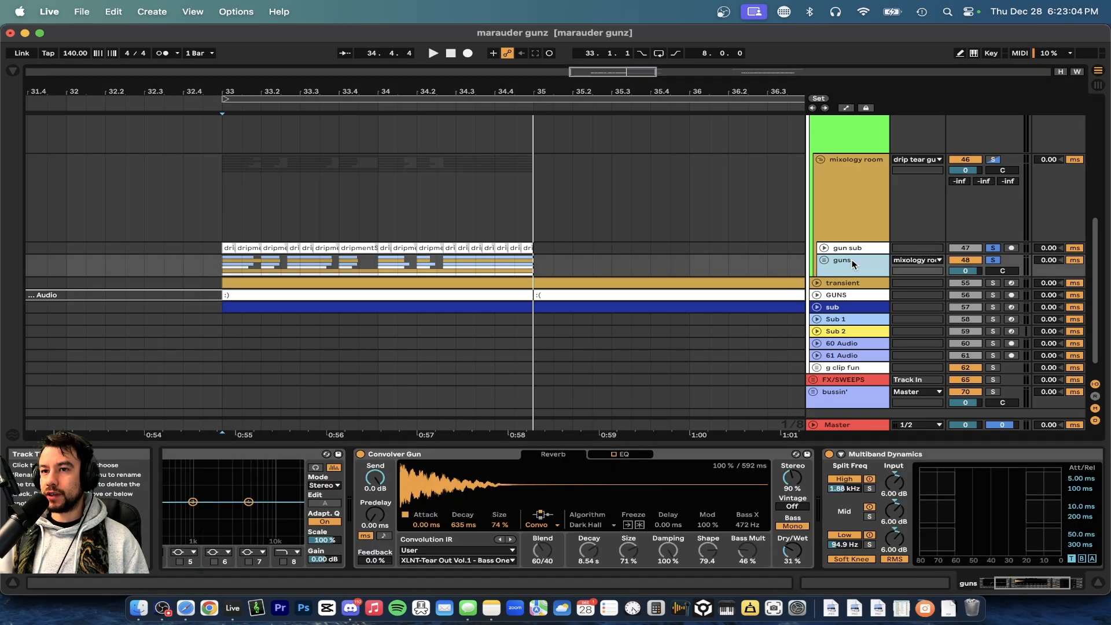
# Unfold the sub track and examine its device chain from the Serum rack through to the final GClip.
pyautogui.click(843, 307)
pyautogui.click(827, 307)
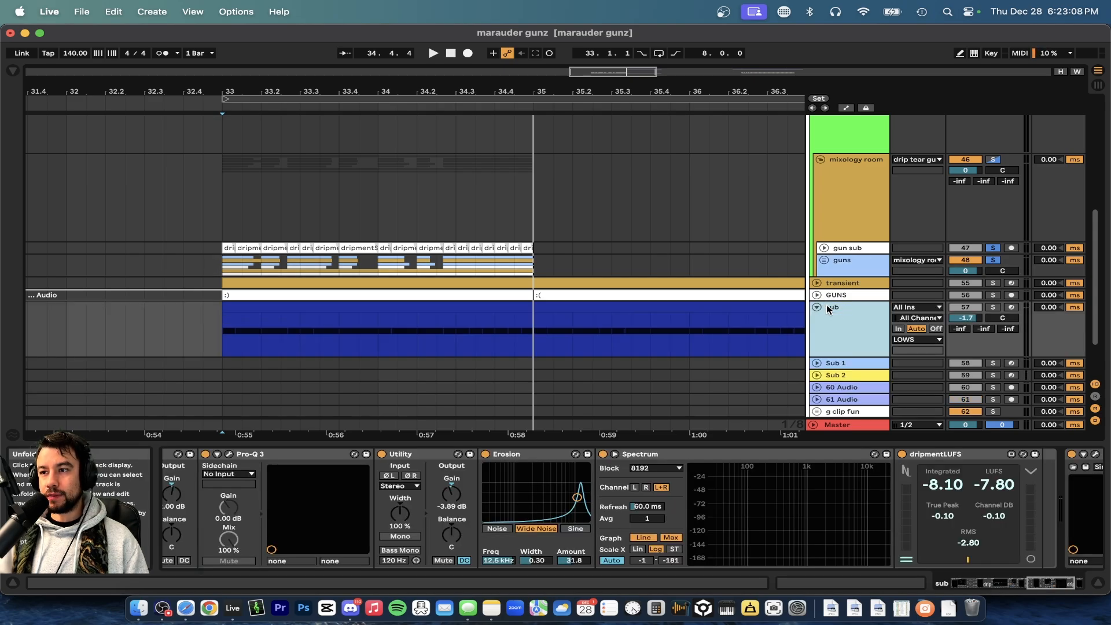
pyautogui.click(838, 310)
pyautogui.hscroll(-10, 340, 523)
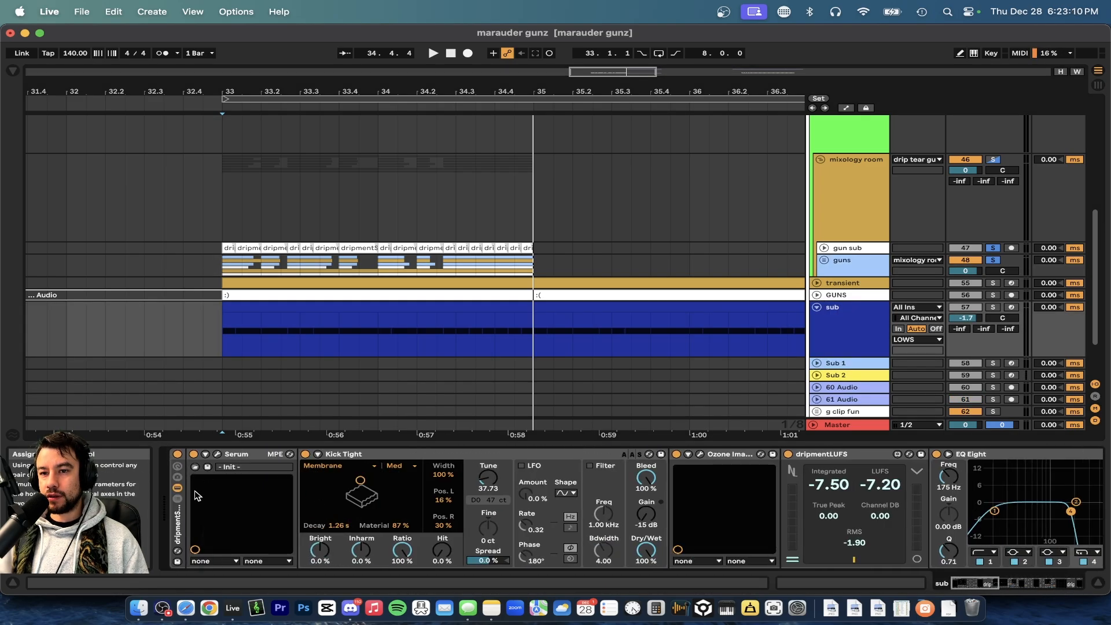
pyautogui.click(176, 524)
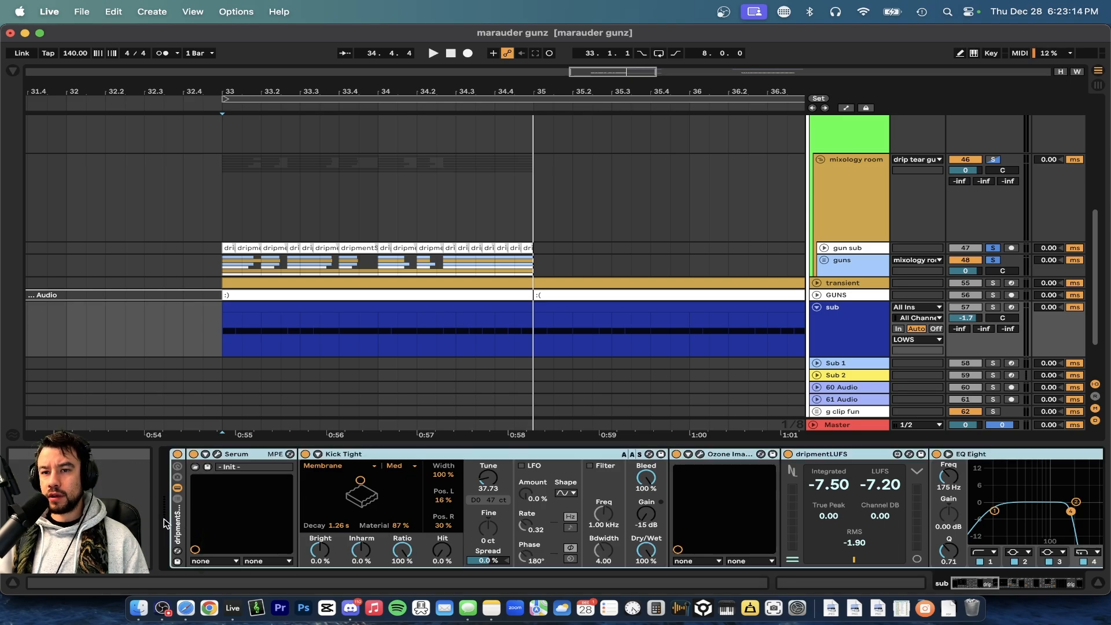
pyautogui.hscroll(10, 539, 550)
pyautogui.hscroll(-10, 538, 550)
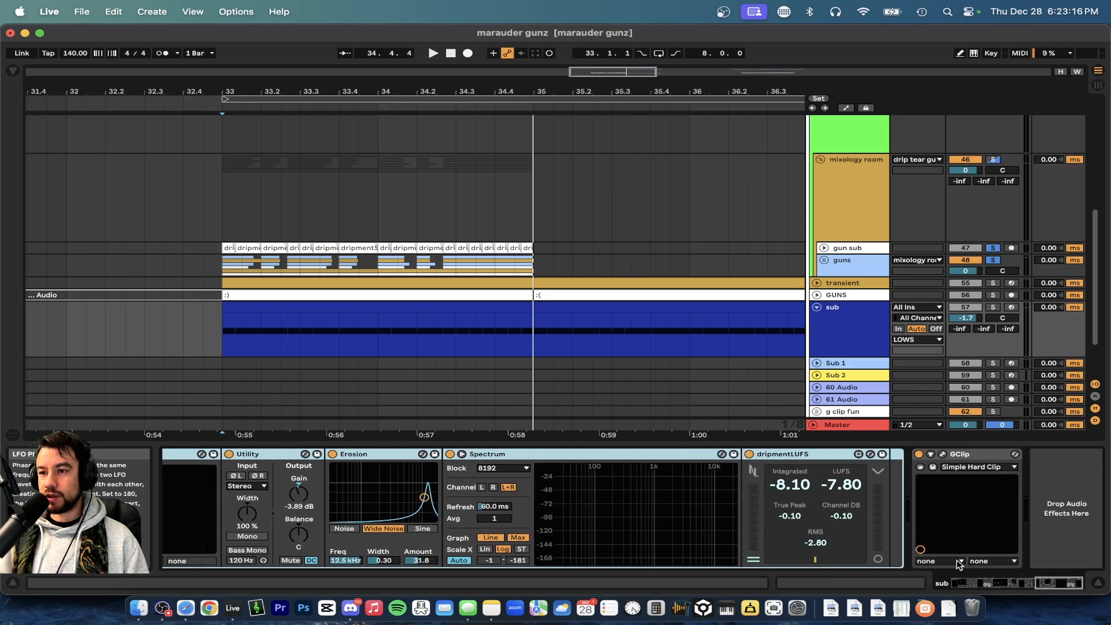
pyautogui.hscroll(2, 546, 475)
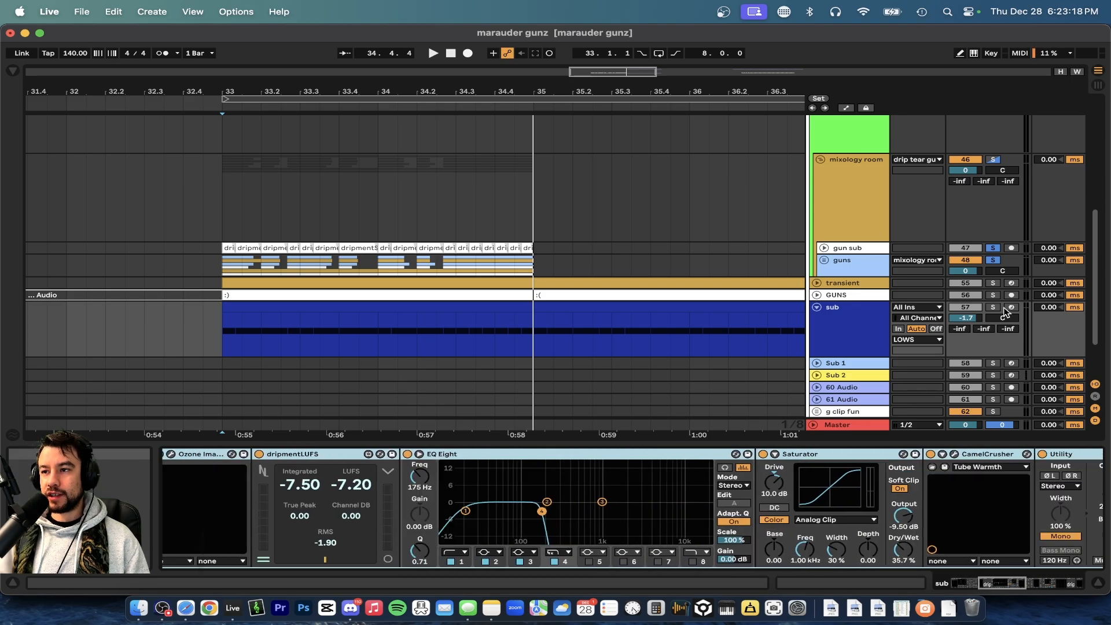
# Solo the sub track, select its clip section from bar 33 to 35, and play it through GClip.
pyautogui.click(995, 307)
pyautogui.hscroll(15, 615, 525)
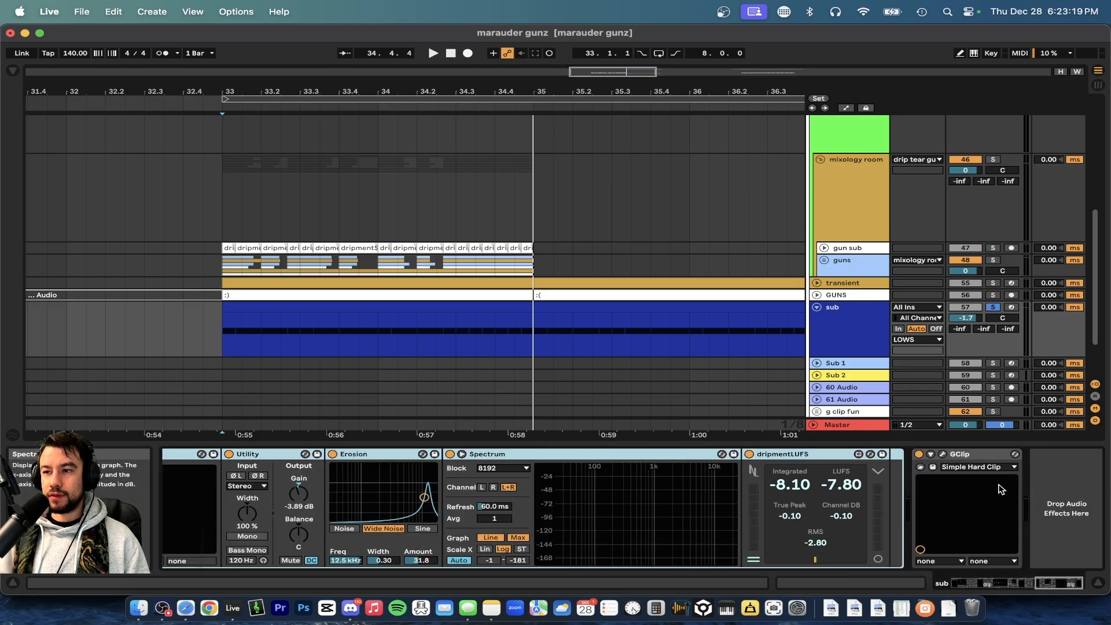
pyautogui.click(982, 456)
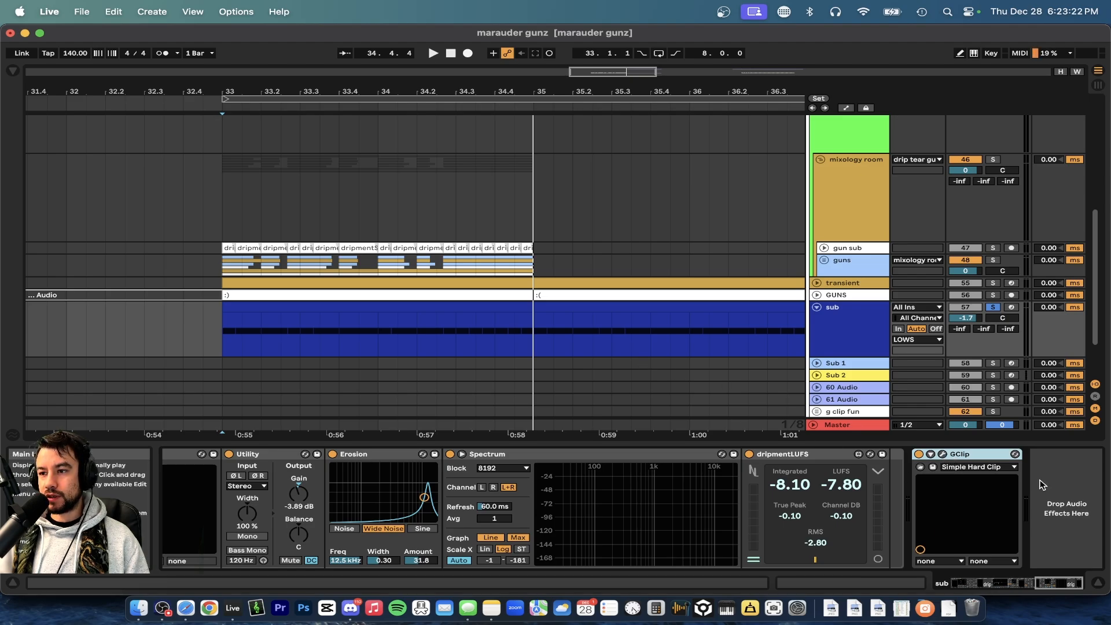
pyautogui.click(471, 305)
pyautogui.press('space')
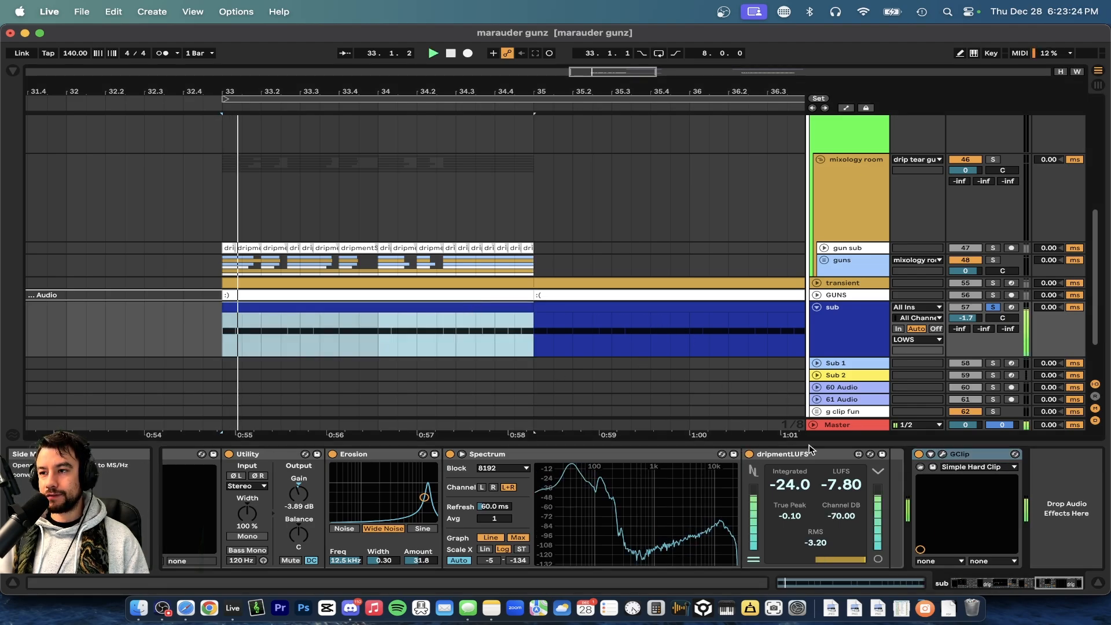
# Compare the sub with its GClip bypassed and active, and view the clipper's waveform display during playback.
pyautogui.click(922, 458)
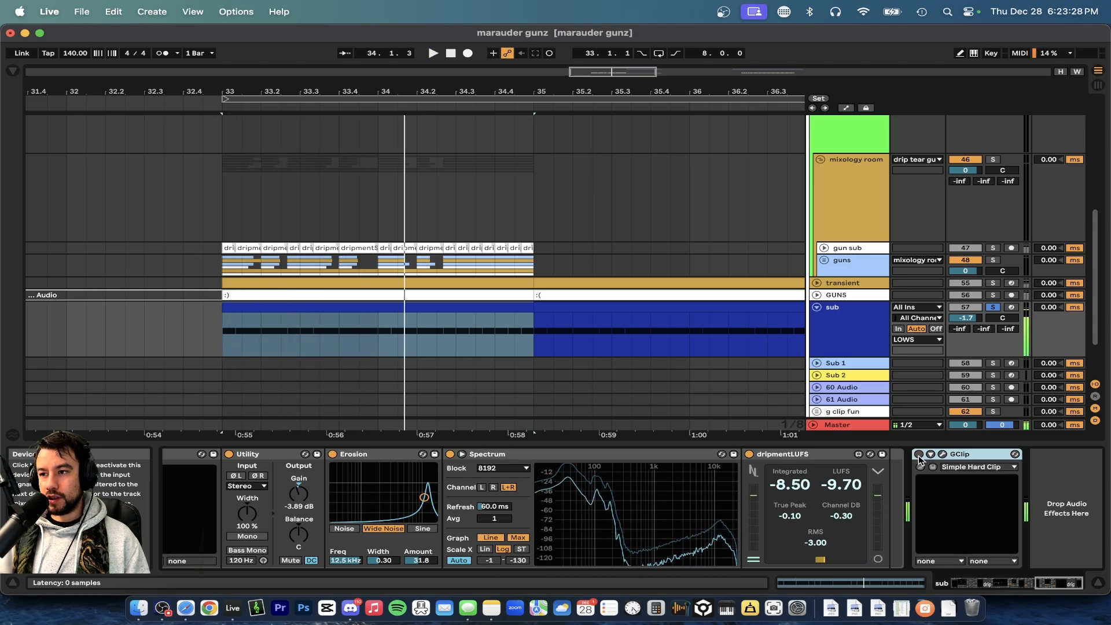
pyautogui.click(942, 453)
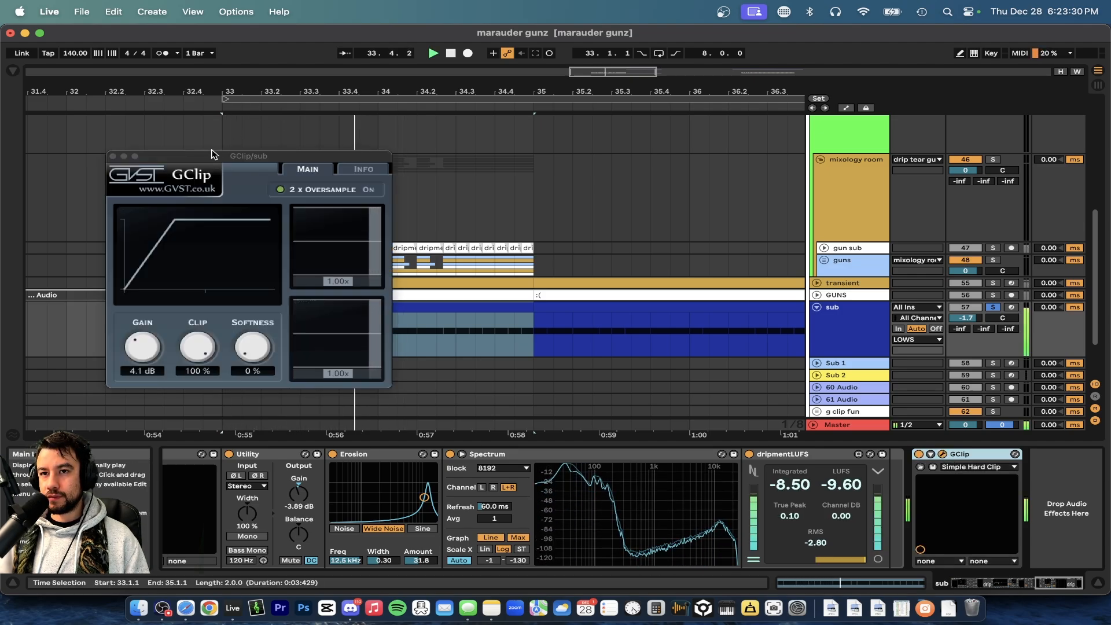
pyautogui.moveTo(205, 157); pyautogui.dragTo(772, 36)
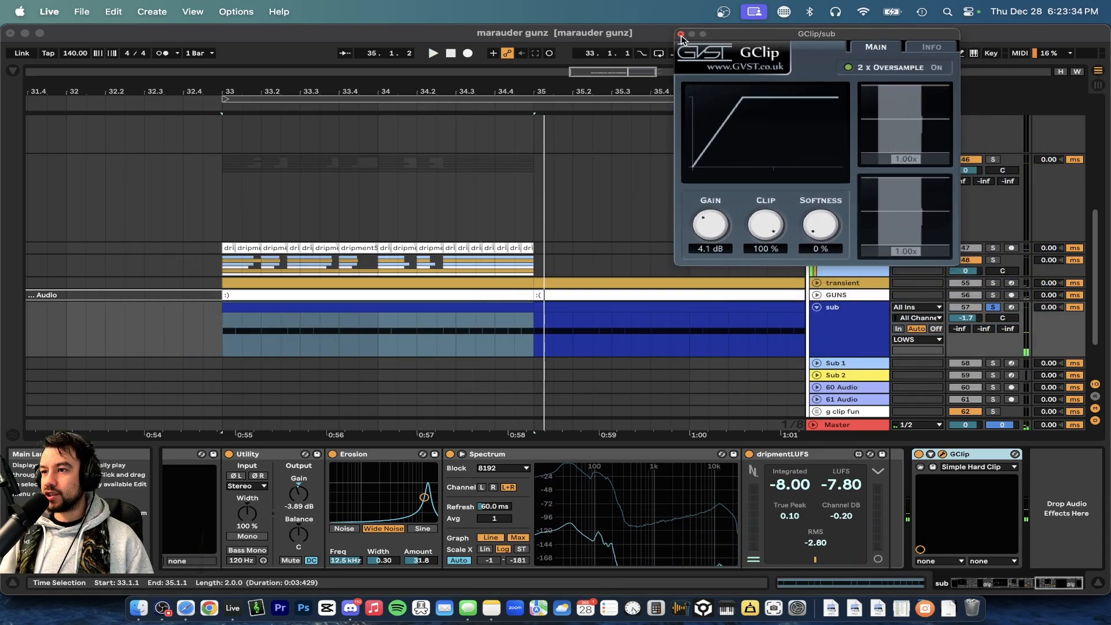
pyautogui.click(681, 35)
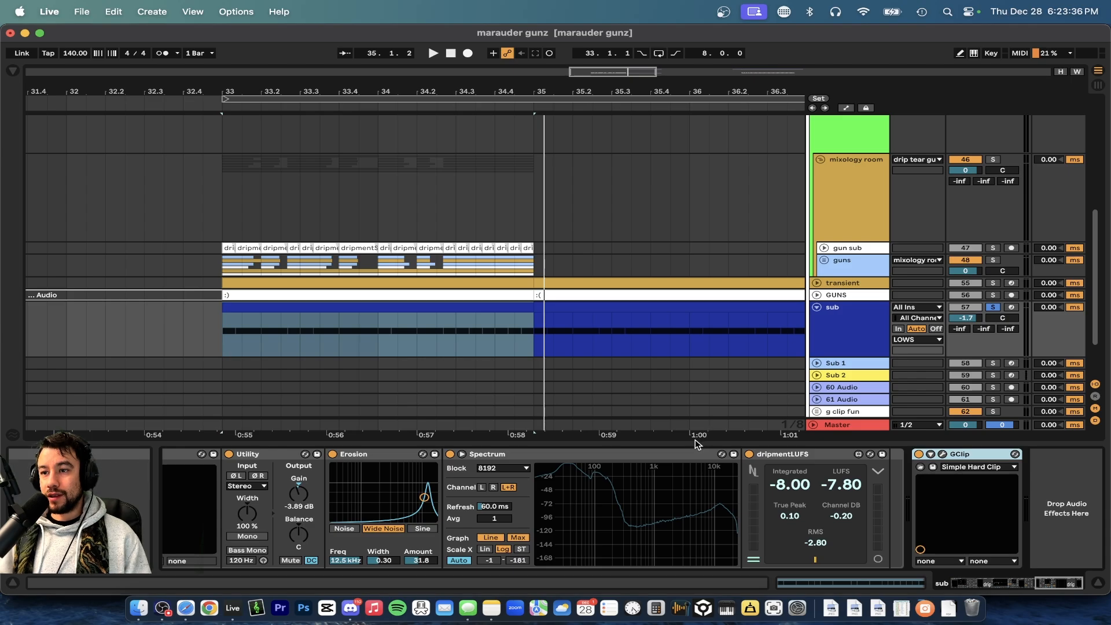
# Hide the device chain view and turn off solo on the sub track.
pyautogui.press('super+alt+l')
pyautogui.click(865, 397)
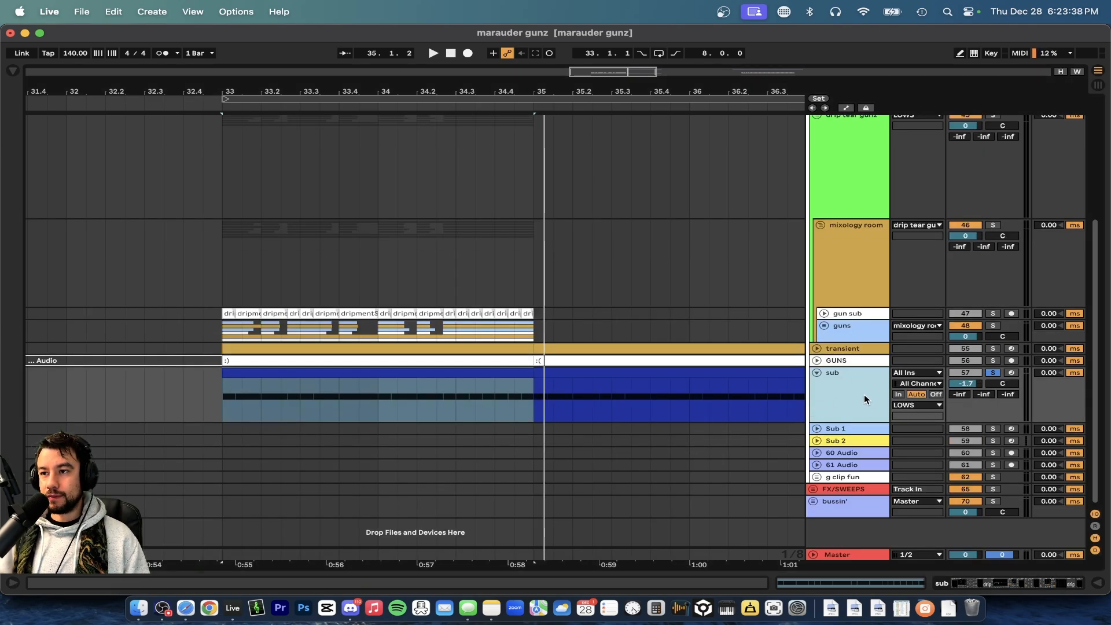
pyautogui.click(992, 372)
pyautogui.click(864, 378)
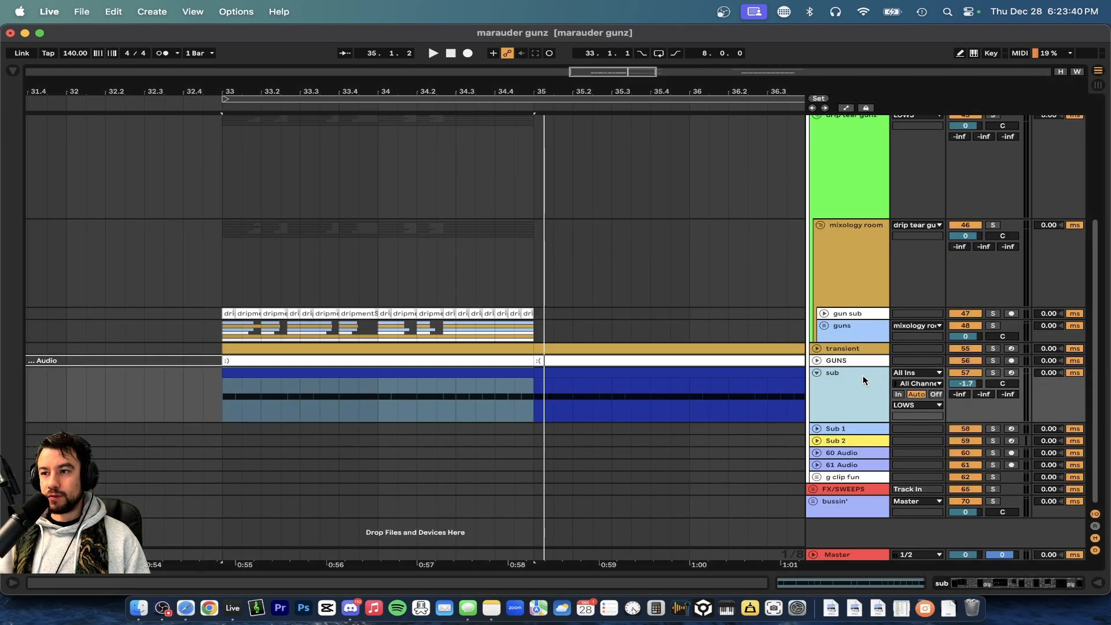
# Unfold the gun sub track inside mixology room and solo it.
pyautogui.click(849, 315)
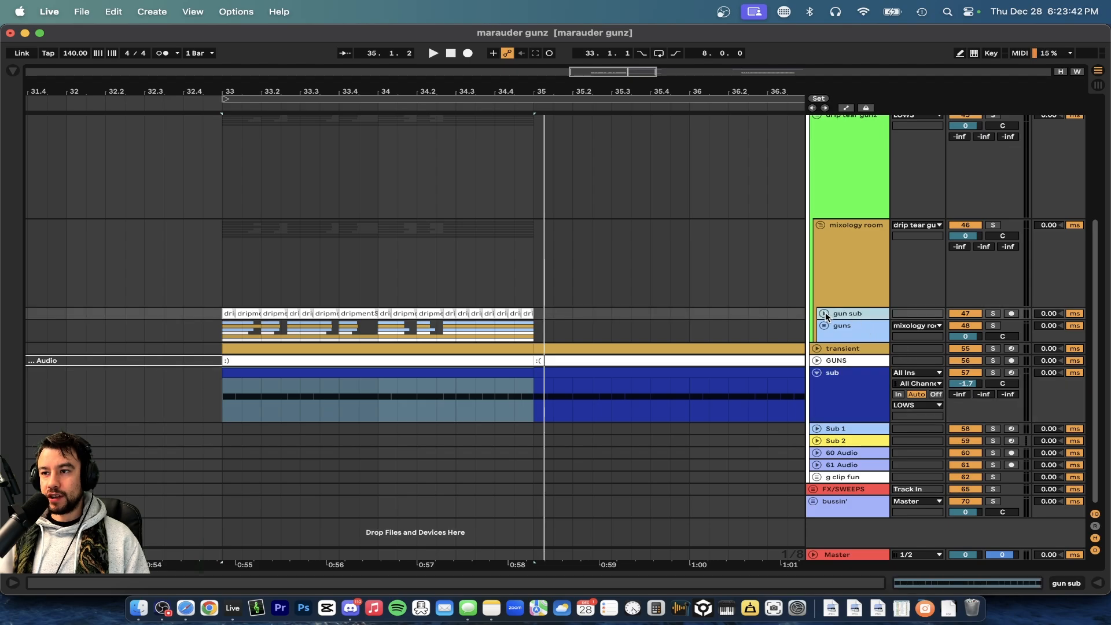
pyautogui.click(824, 313)
pyautogui.click(993, 313)
pyautogui.click(859, 333)
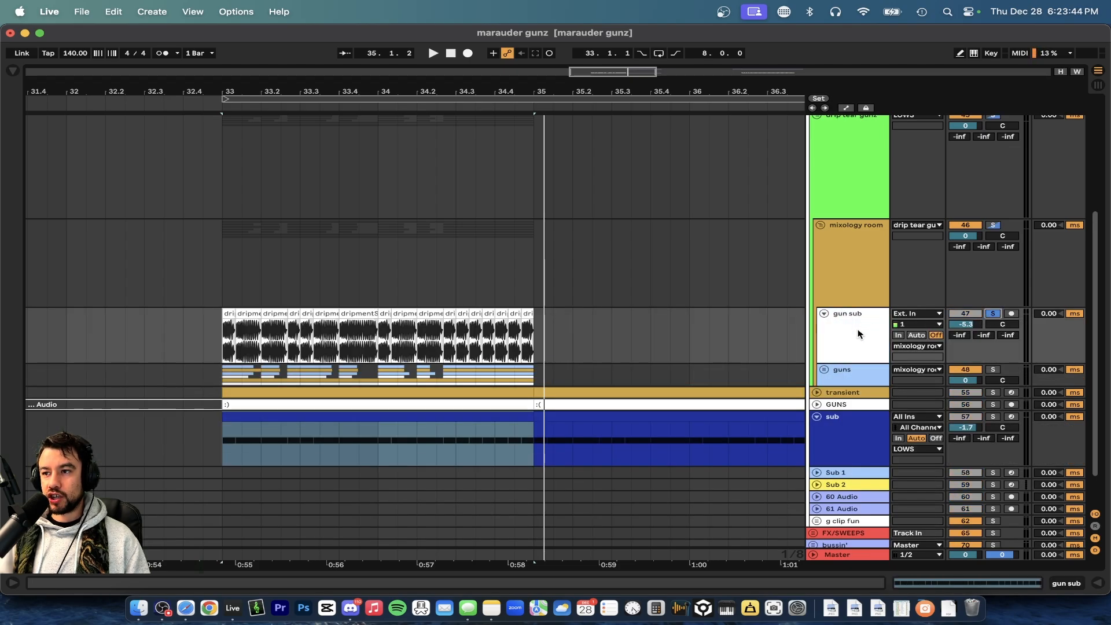
# Compare guns with gun sub and examine the waveform of gun sub's second dripmentSUB F# clip in bar 33.
pyautogui.click(841, 382)
pyautogui.click(844, 356)
pyautogui.click(844, 379)
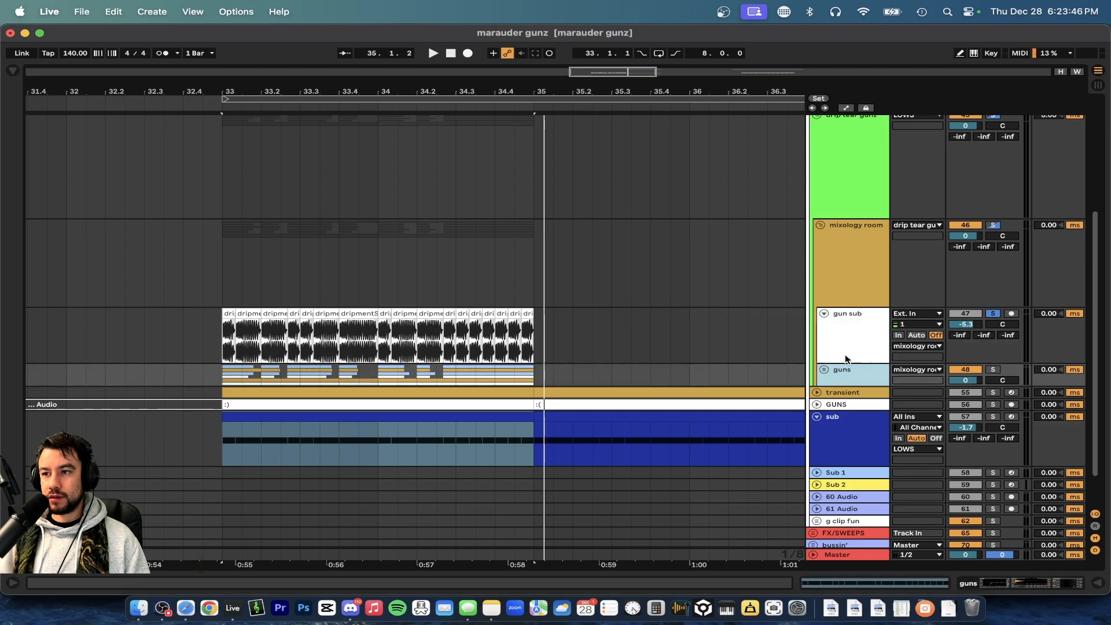
pyautogui.click(845, 353)
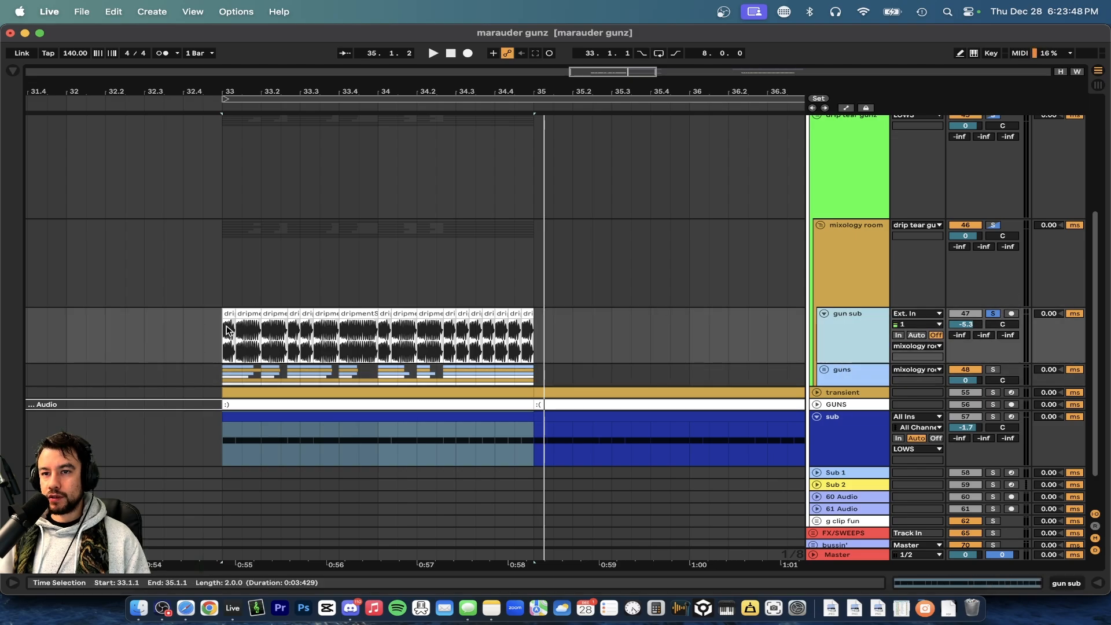
pyautogui.scroll(5, 223, 312)
pyautogui.keyDown('shift'); pyautogui.click(289, 310); pyautogui.keyUp('shift')
pyautogui.click(290, 311)
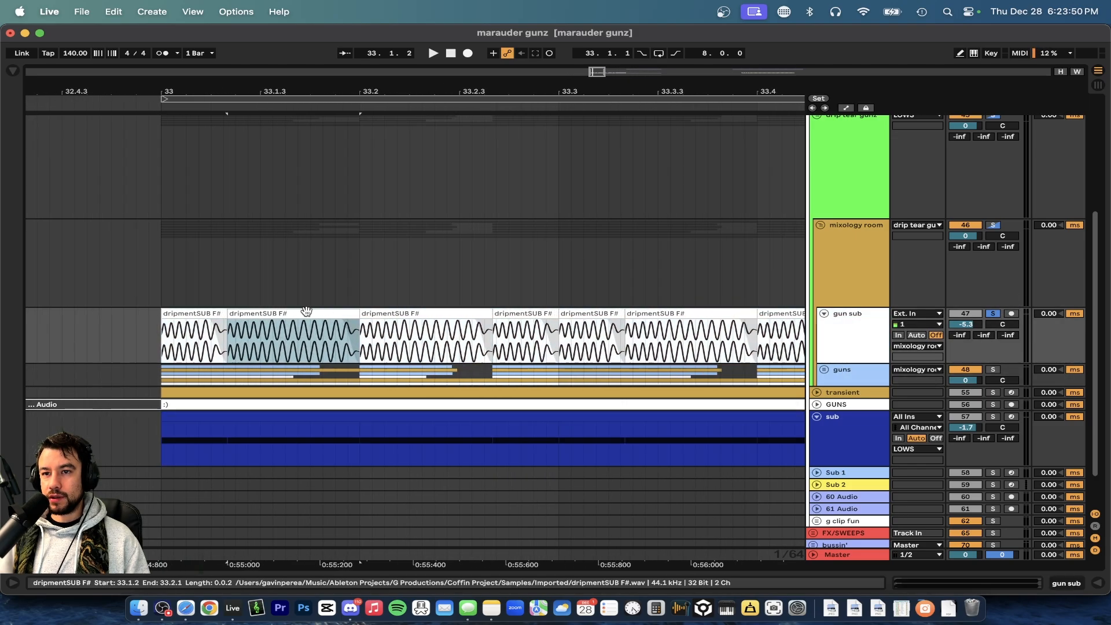
pyautogui.scroll(-3, 259, 315)
pyautogui.scroll(-3, 259, 317)
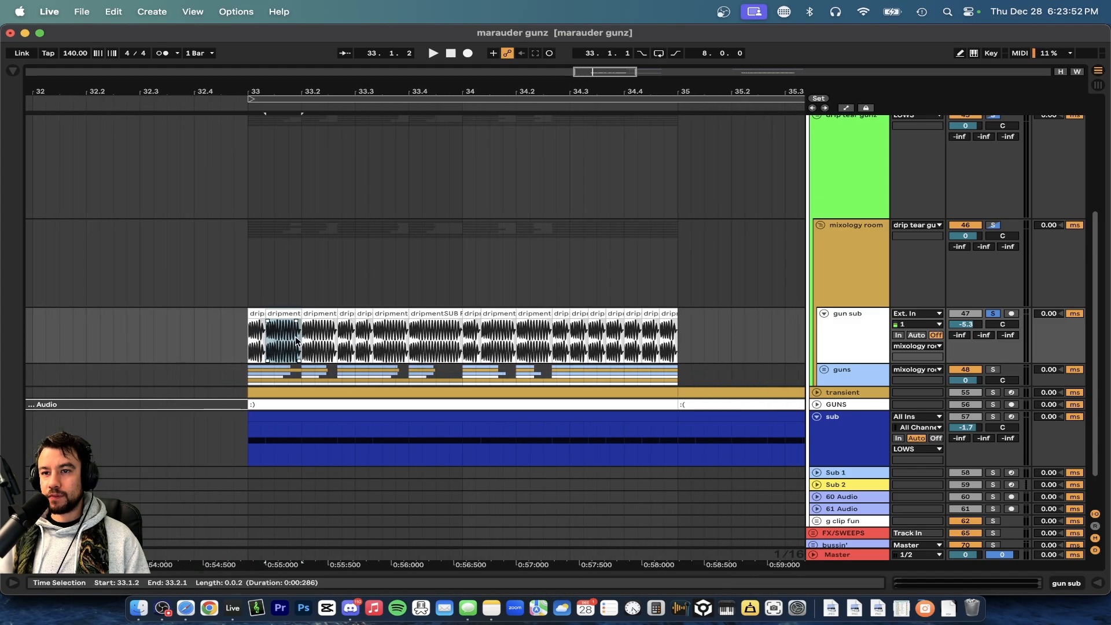
# Point out guns and gun sub in turn, and bring back the device chain of the mixology room group.
pyautogui.click(847, 378)
pyautogui.click(852, 353)
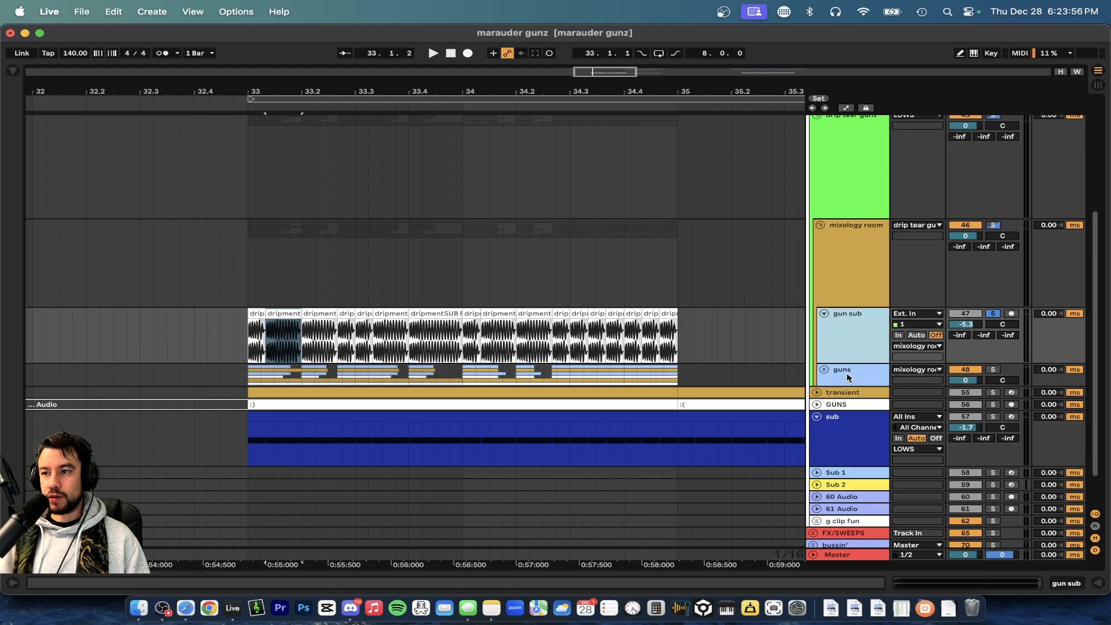
pyautogui.click(849, 377)
pyautogui.click(853, 319)
pyautogui.doubleClick(843, 243)
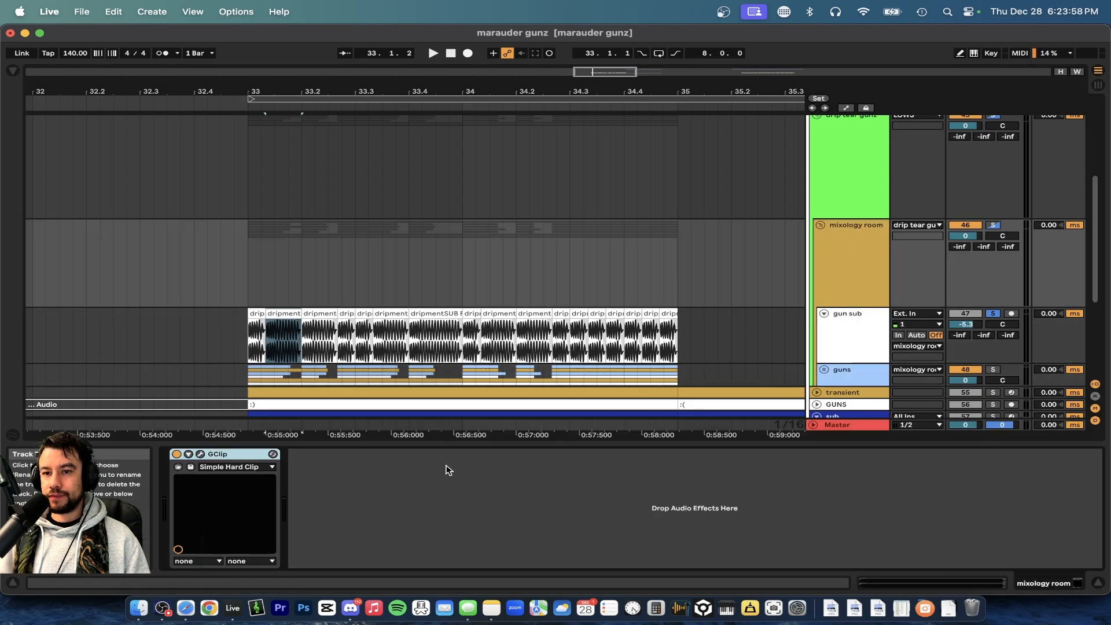
# Hide the device chain and look through the tracks contained in the guns group.
pyautogui.click(410, 444)
pyautogui.scroll(-2, 840, 300)
pyautogui.click(866, 303)
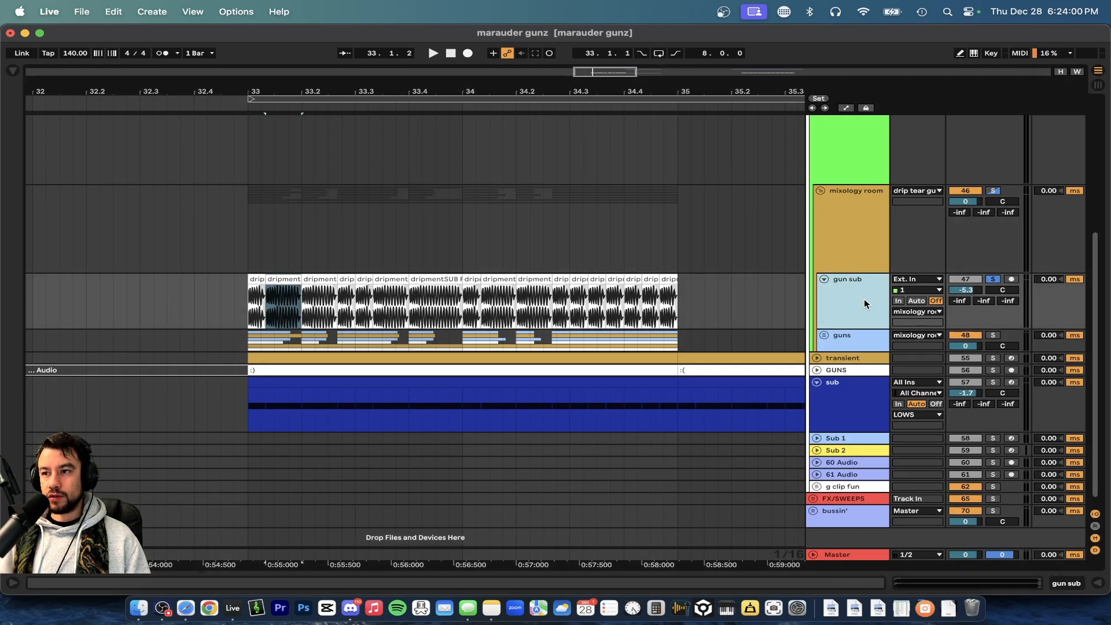
pyautogui.click(858, 338)
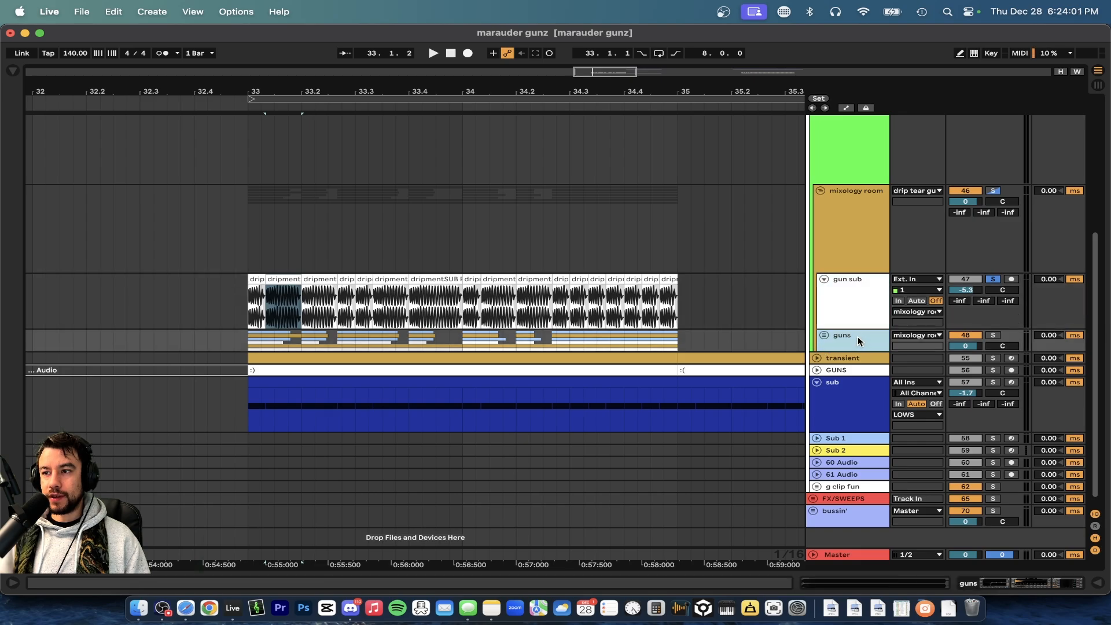
pyautogui.click(824, 336)
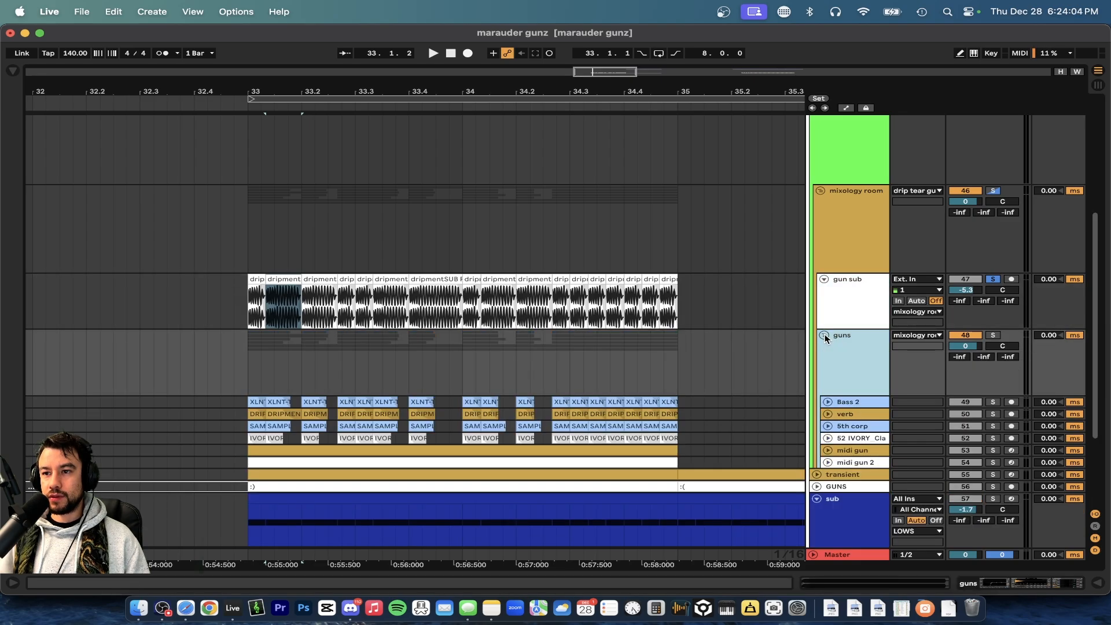
pyautogui.click(825, 336)
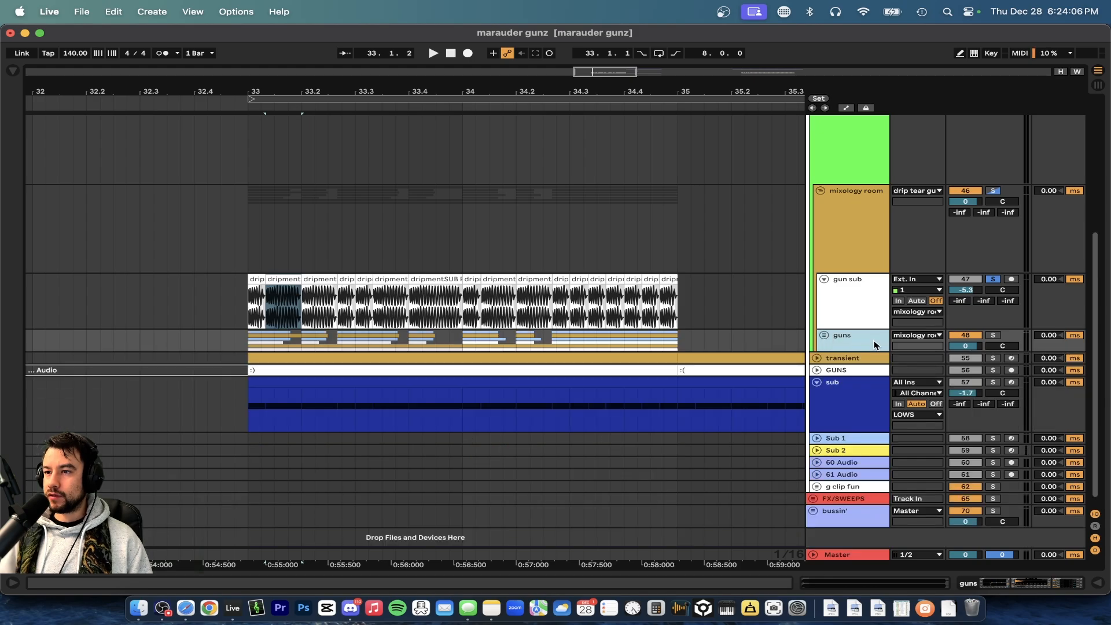
# Show the guns group's device chain and examine its EQ Eight, Convolver Gun reverb and Multiband Dynamics.
pyautogui.doubleClick(856, 337)
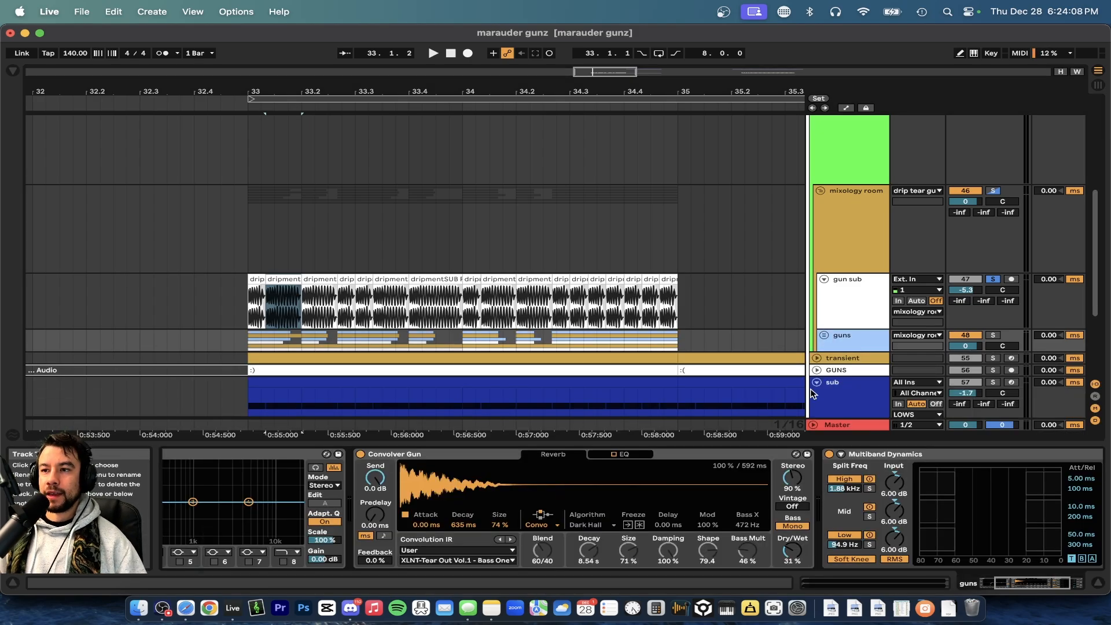
pyautogui.hscroll(-3, 543, 535)
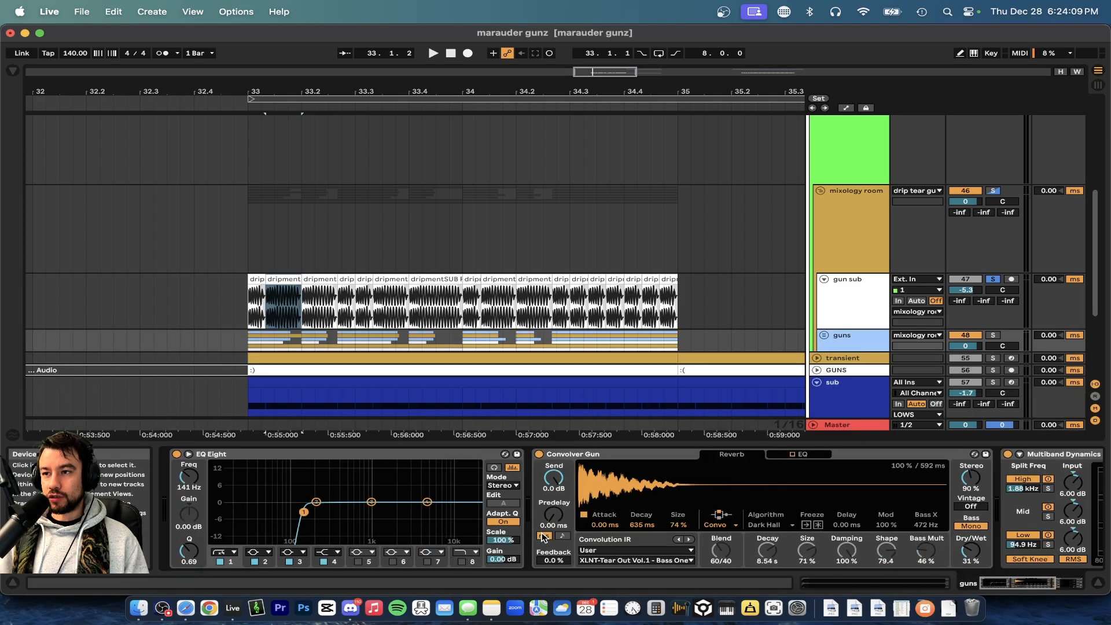
pyautogui.click(238, 456)
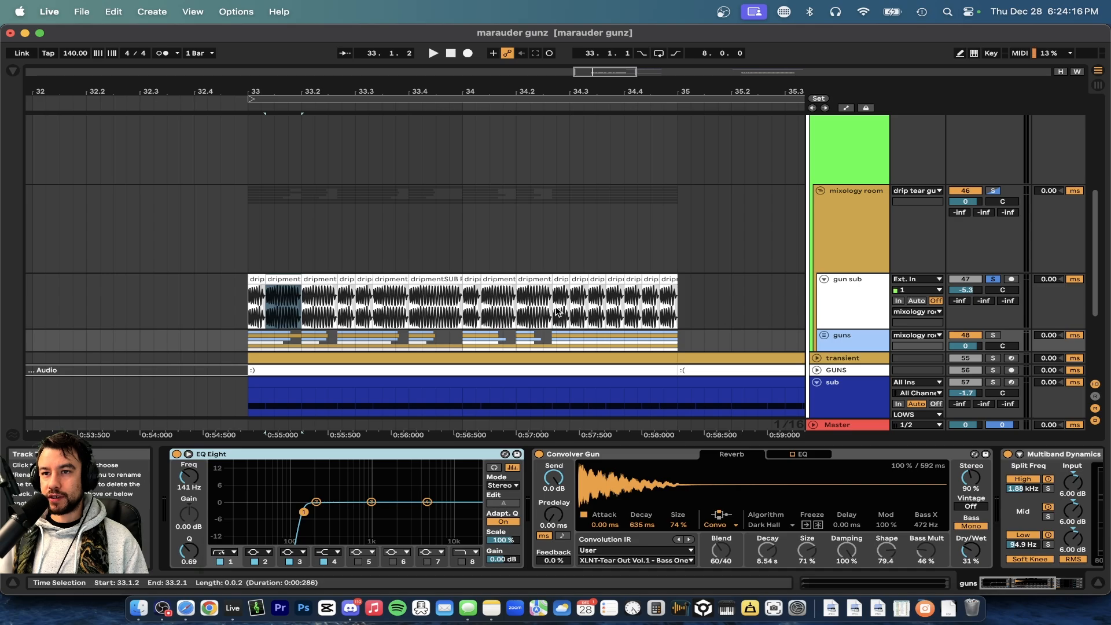
pyautogui.click(614, 458)
pyautogui.hscroll(5, 521, 463)
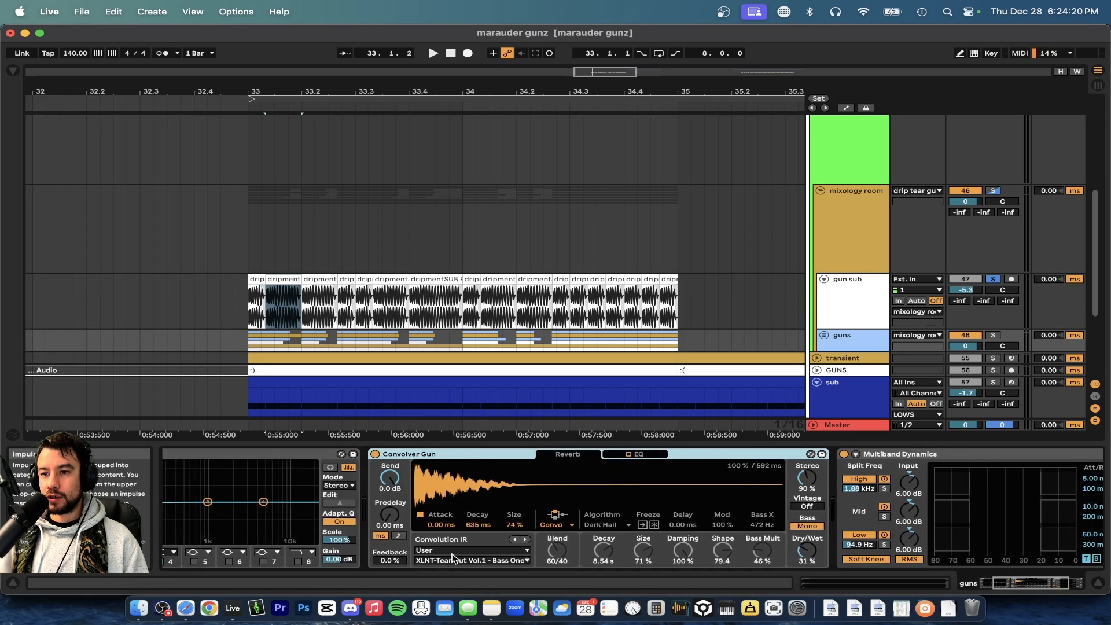
pyautogui.hscroll(2, 413, 505)
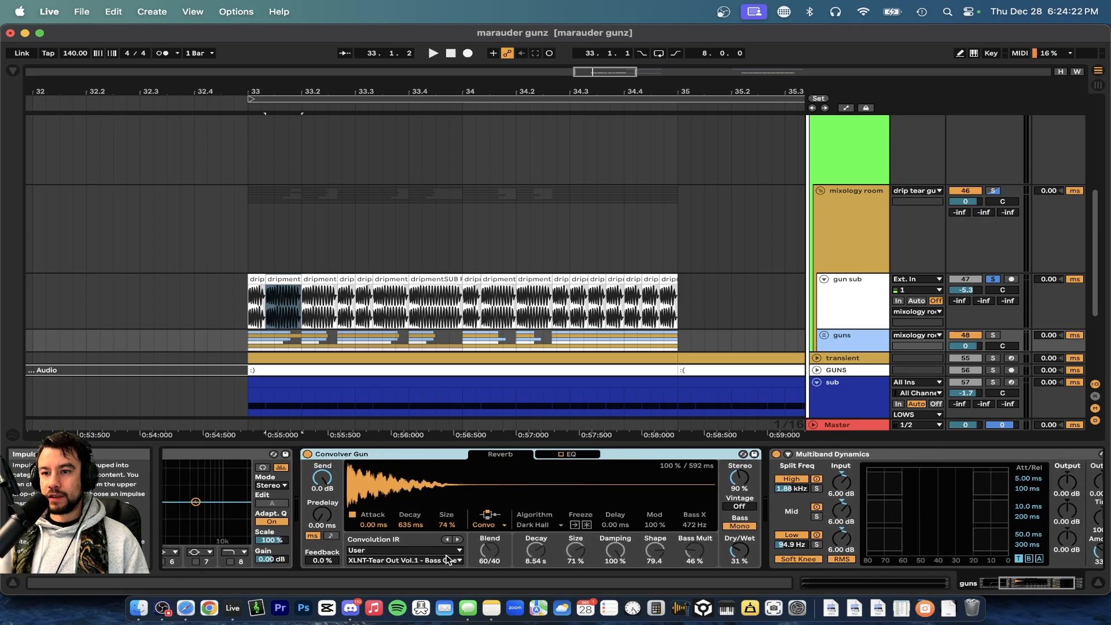
# Unfold the guns group and its IVORY clap track, and select the clap clip at bar 34.
pyautogui.click(824, 335)
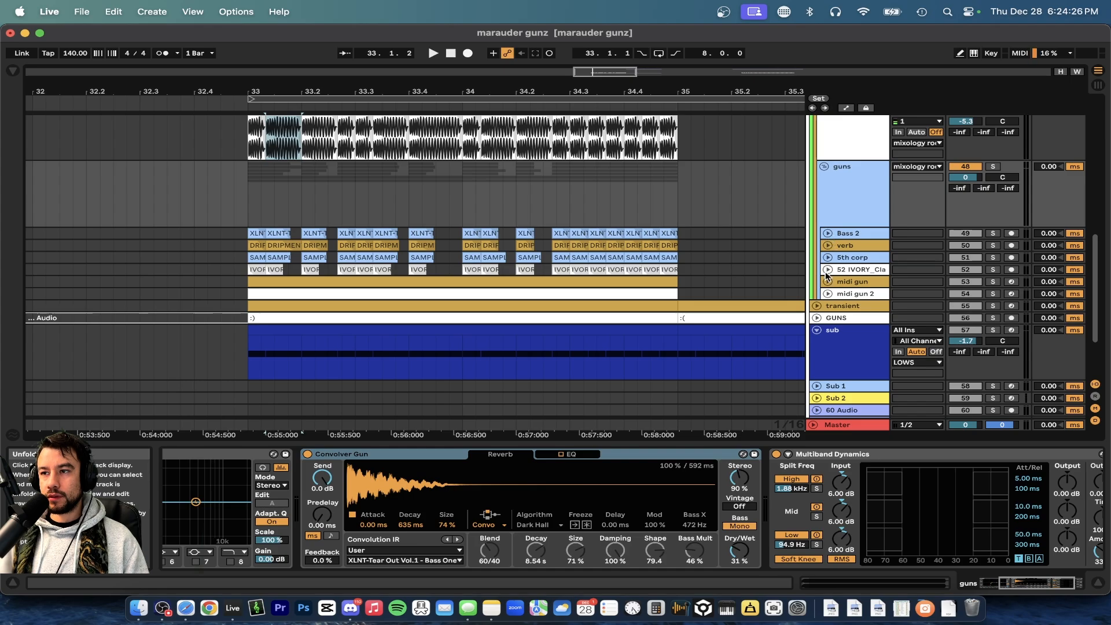
pyautogui.click(828, 269)
pyautogui.click(474, 271)
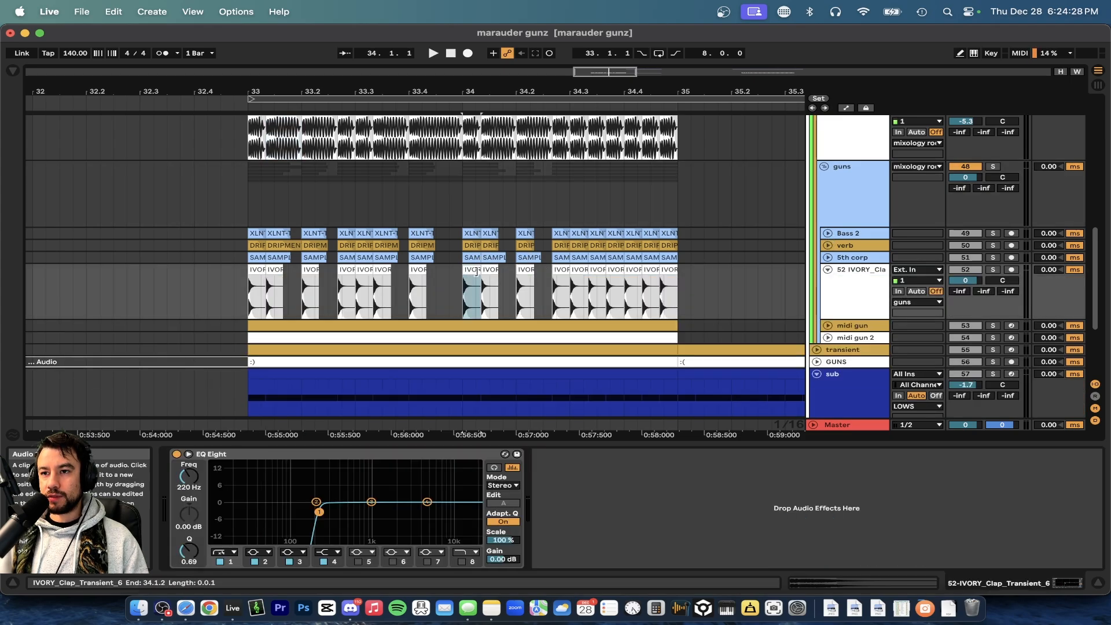
# Return to the guns group's effects, inspect the Multiband Dynamics amount, and hide the device chain.
pyautogui.click(854, 216)
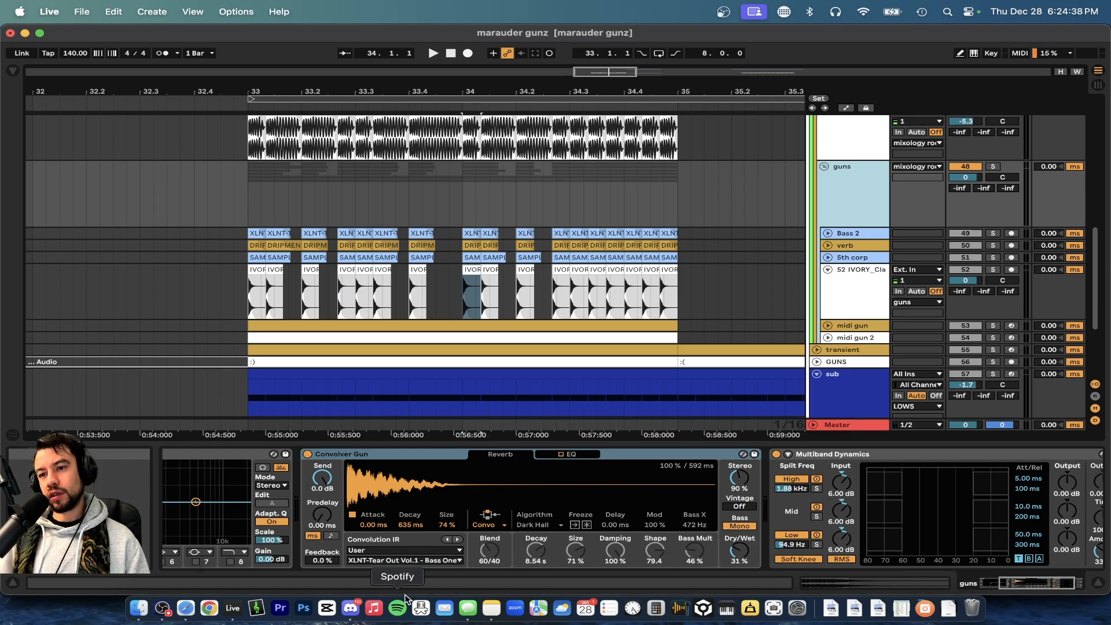
pyautogui.click(409, 445)
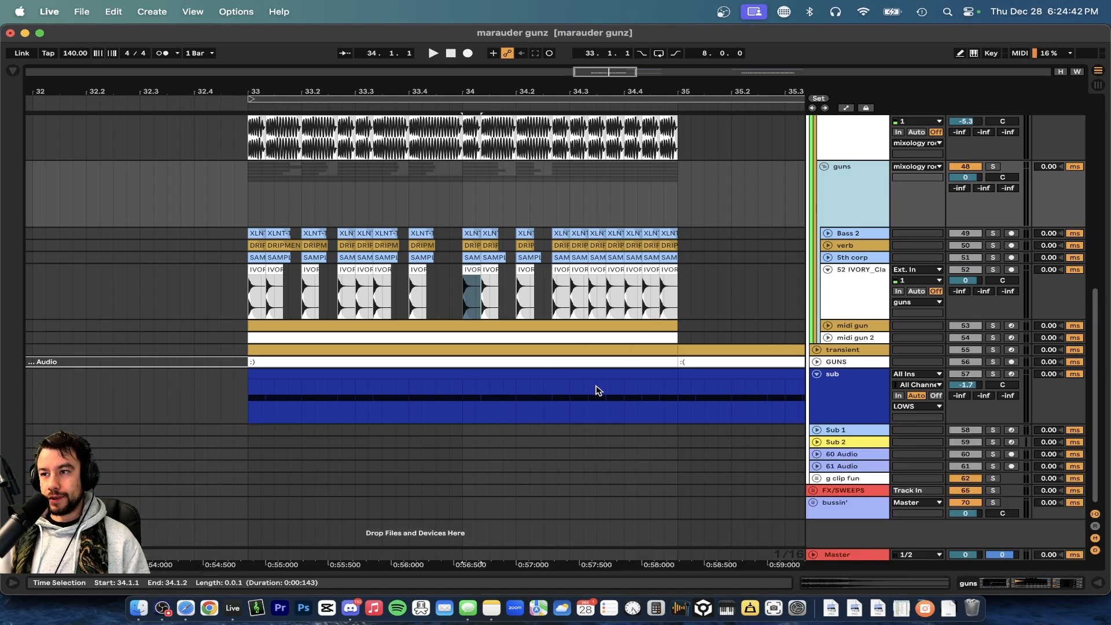
pyautogui.scroll(3, 597, 388)
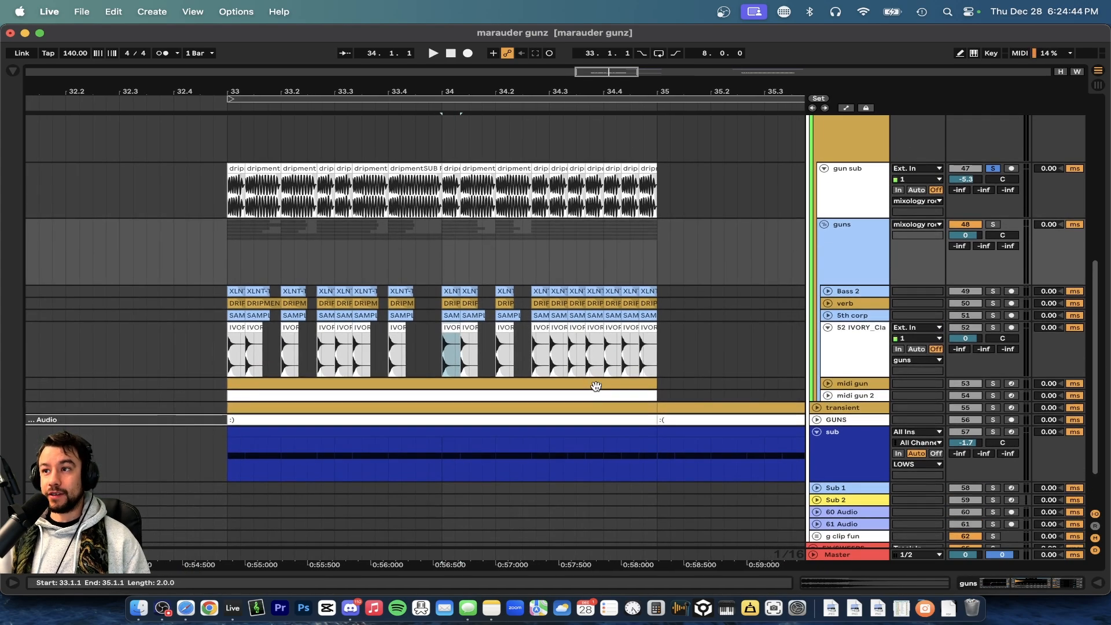
pyautogui.scroll(3, 596, 386)
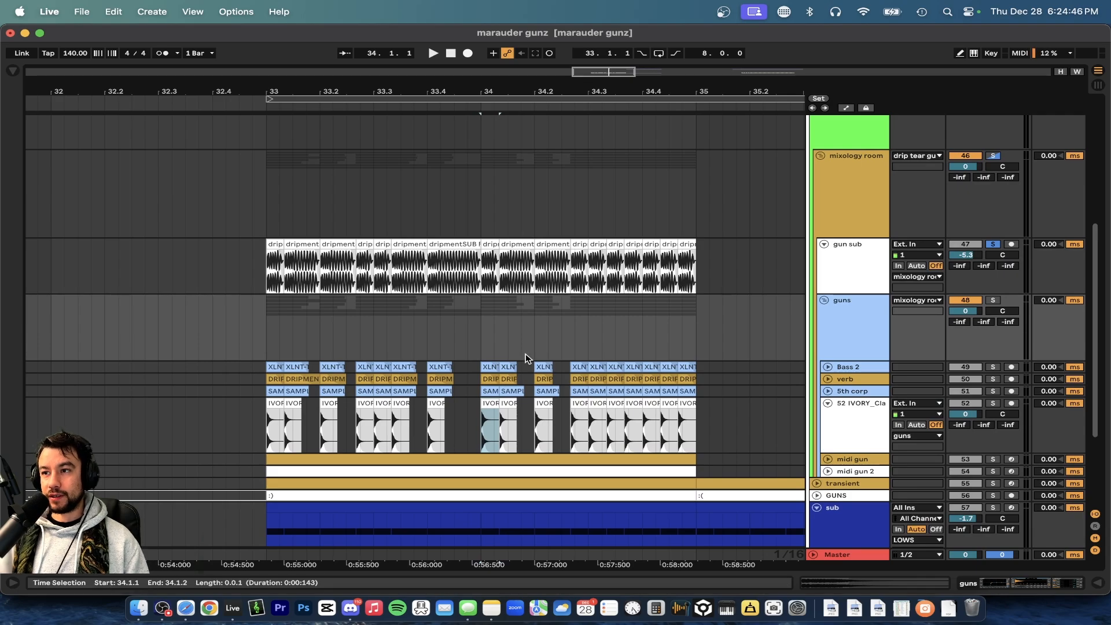
pyautogui.doubleClick(849, 345)
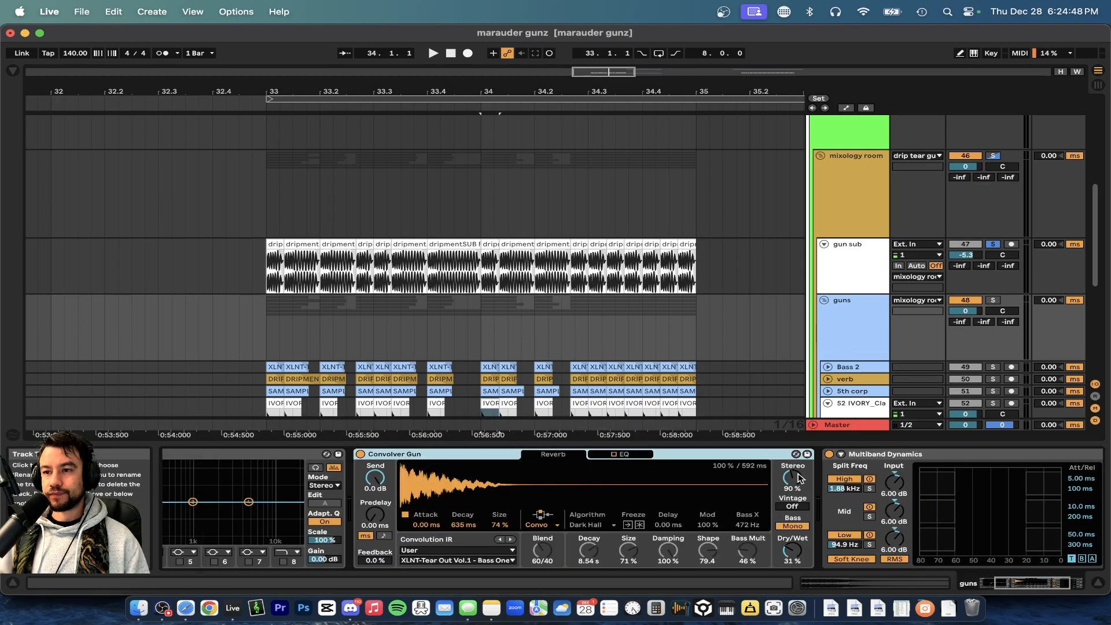
pyautogui.click(795, 456)
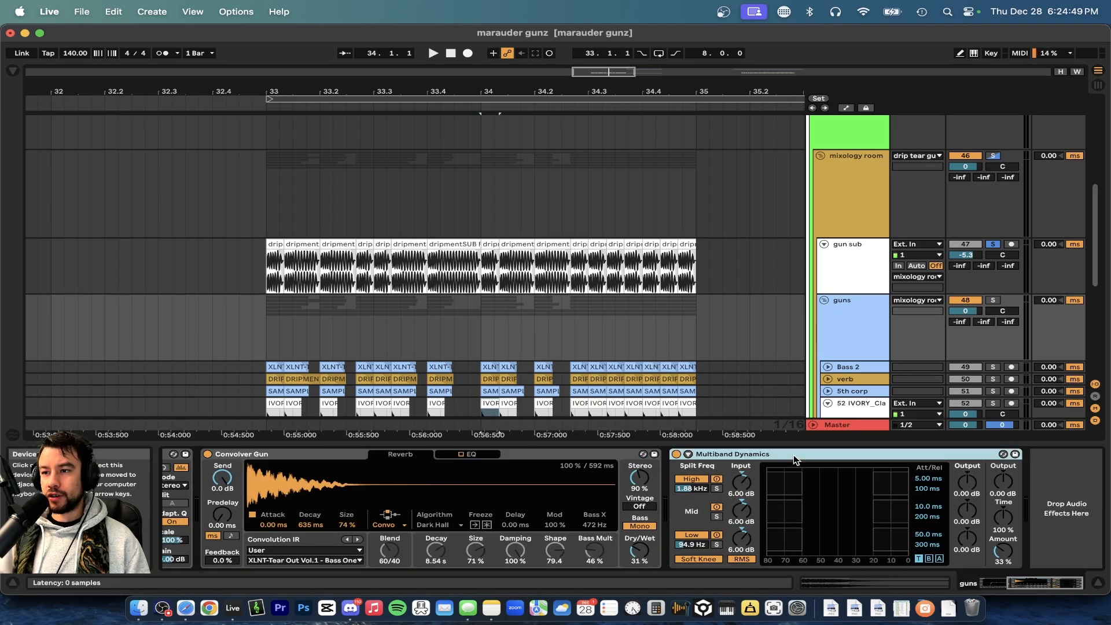
pyautogui.click(1000, 554)
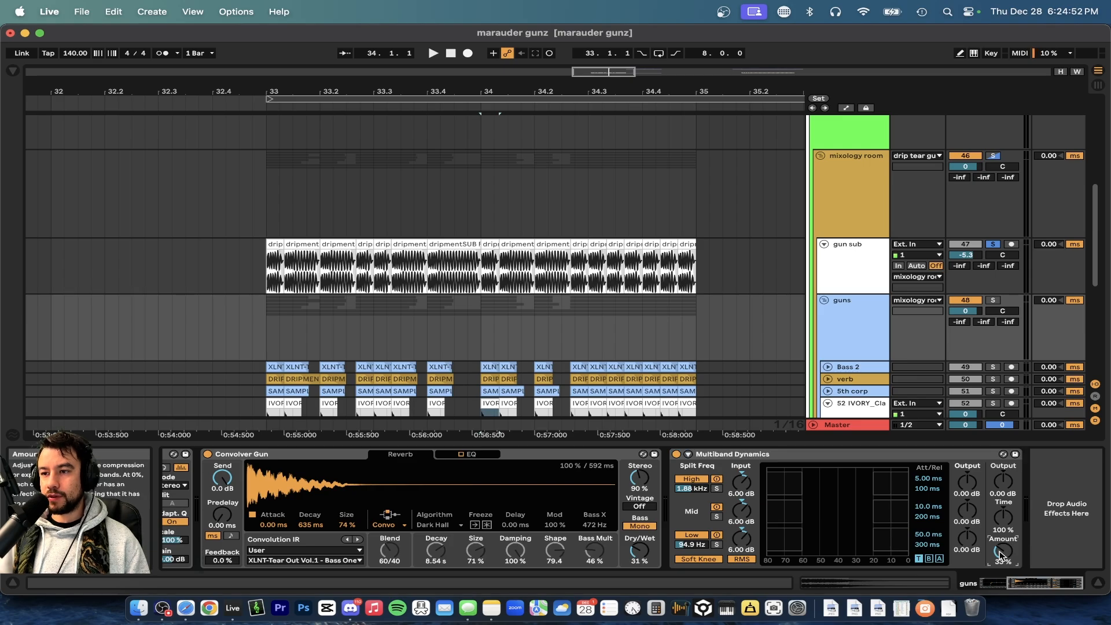
pyautogui.click(791, 443)
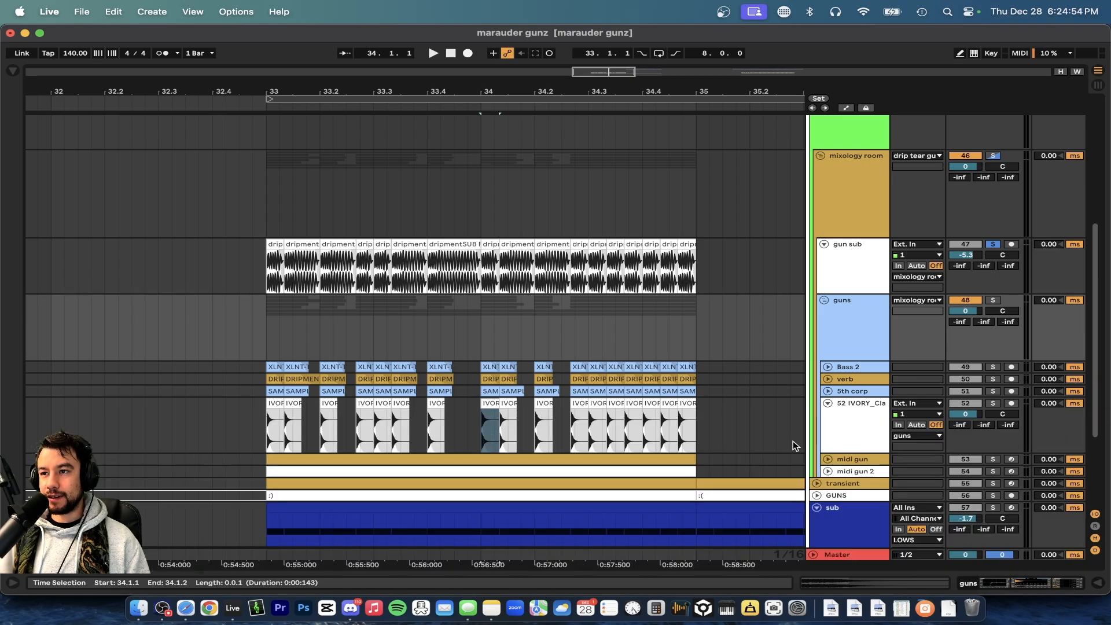
# Unfold the midi gun 2, midi gun, 5th corp, verb and Bass 2 tracks inside the guns group.
pyautogui.click(870, 316)
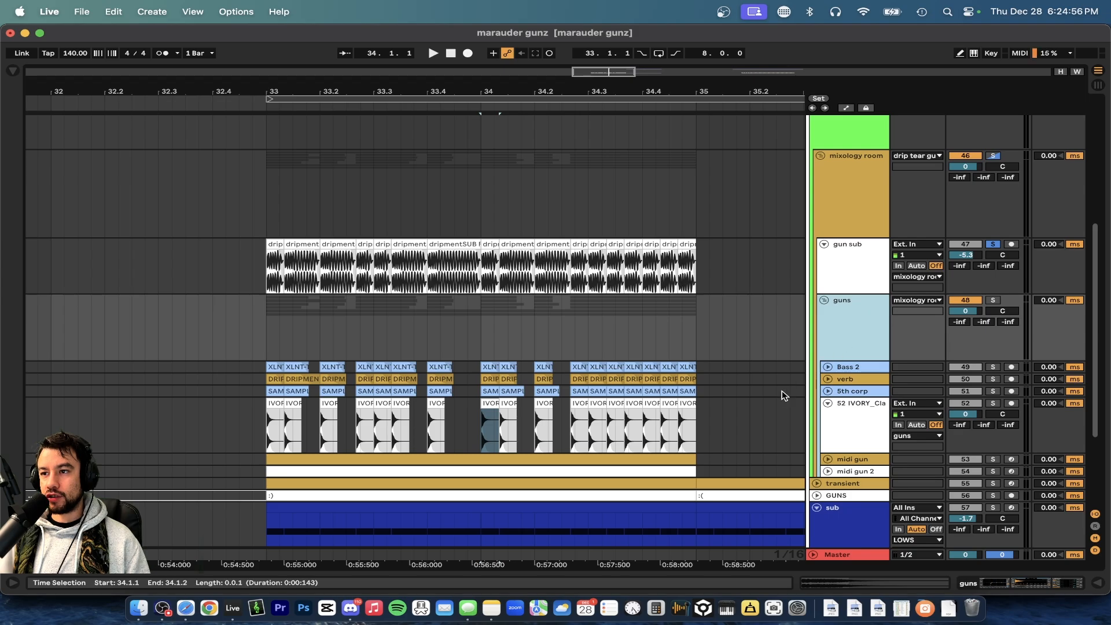
pyautogui.scroll(-3, 832, 405)
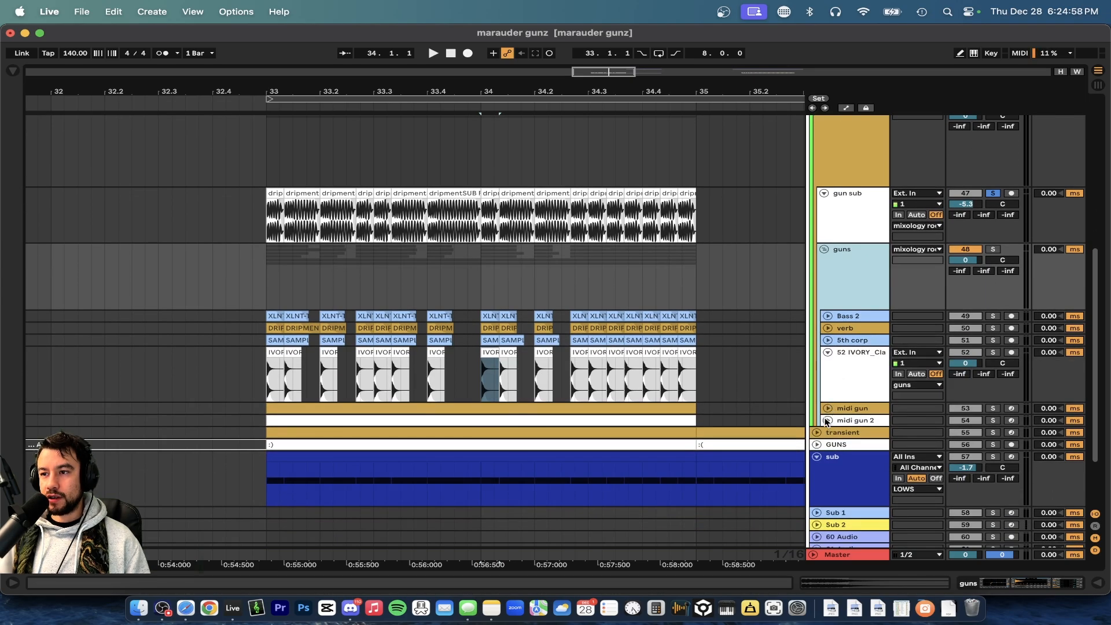
pyautogui.click(828, 421)
pyautogui.click(828, 408)
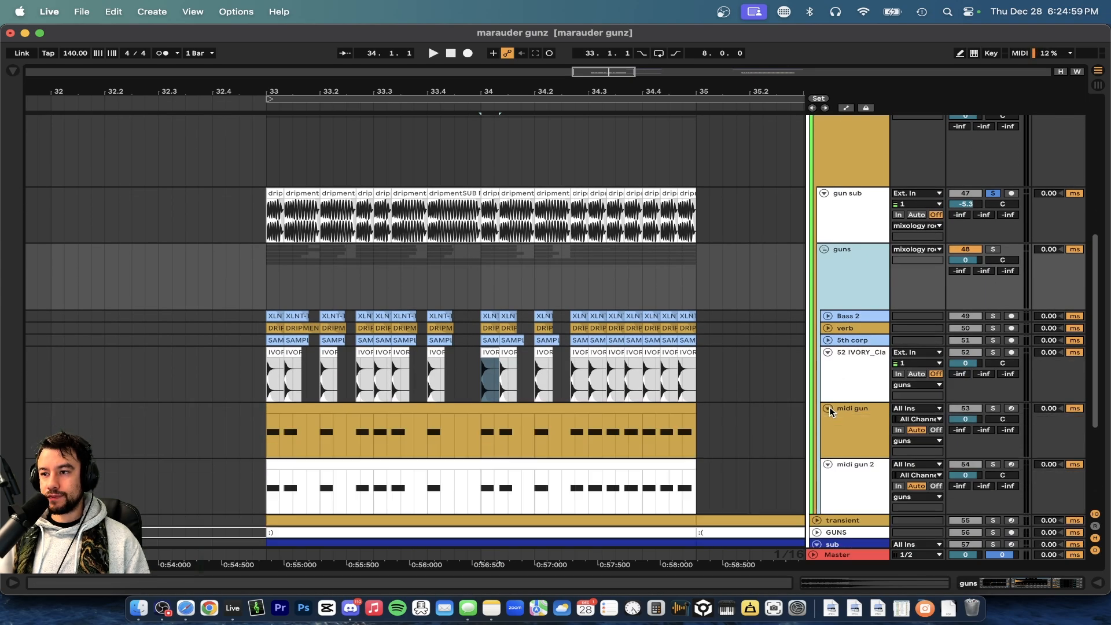
pyautogui.click(829, 341)
pyautogui.click(829, 329)
pyautogui.click(829, 315)
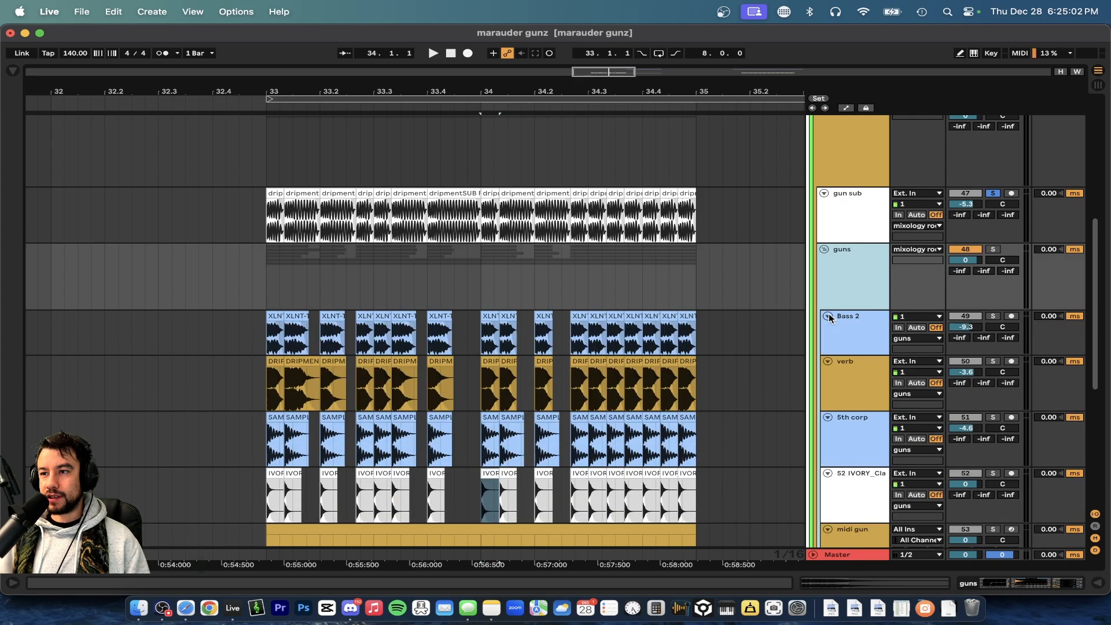
# Place the insert marker at 33.1.1 and rename the midi gun 2 track as verb.
pyautogui.click(266, 274)
pyautogui.scroll(-5, 266, 274)
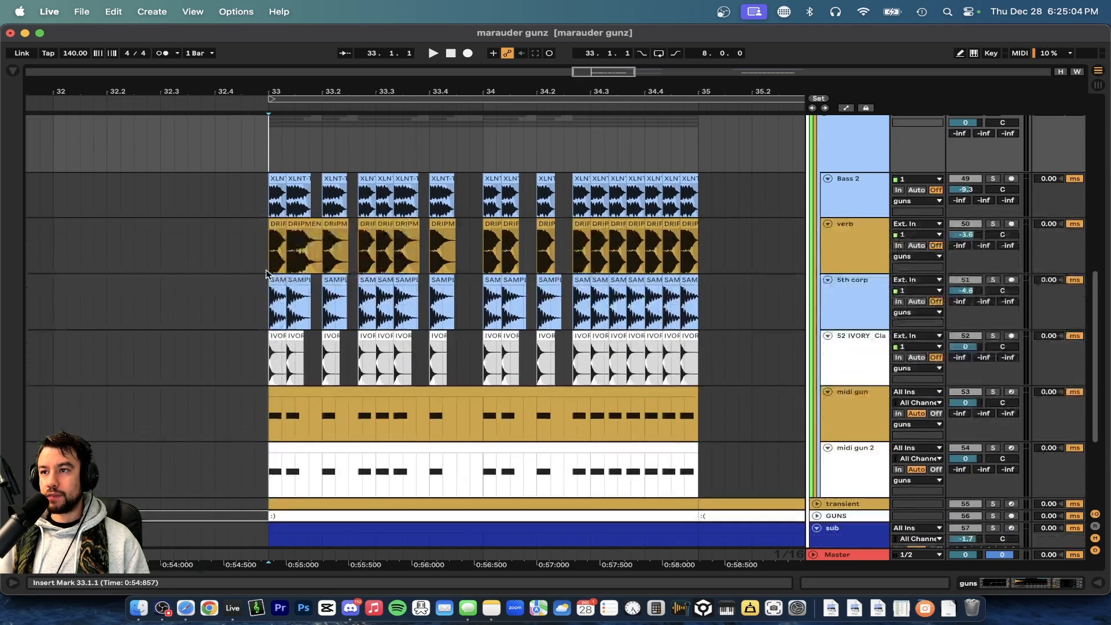
pyautogui.click(871, 245)
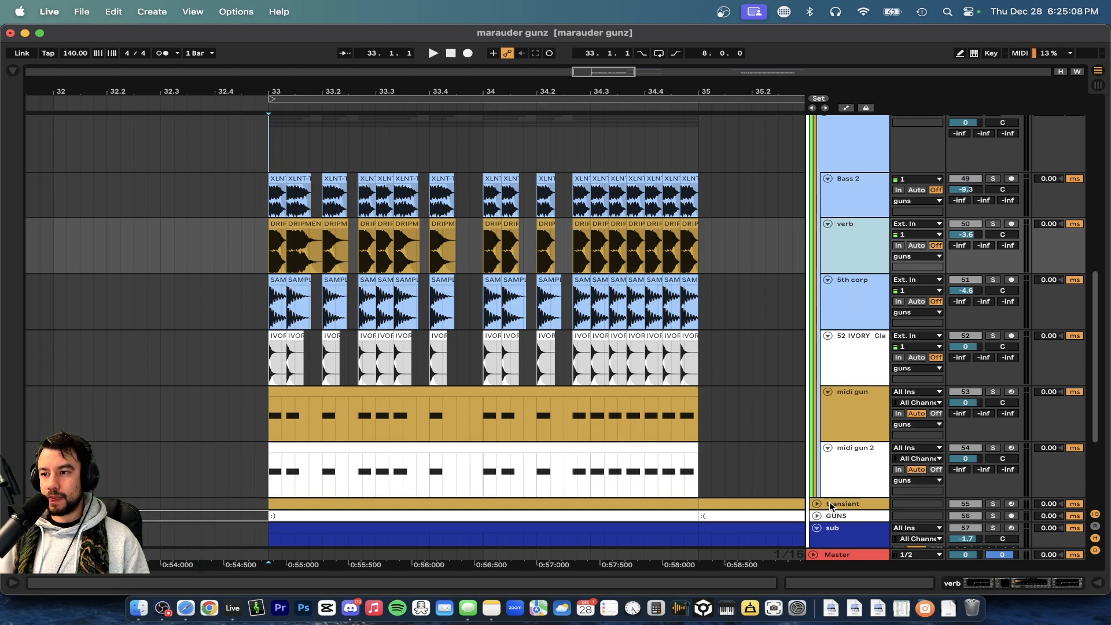
pyautogui.click(850, 469)
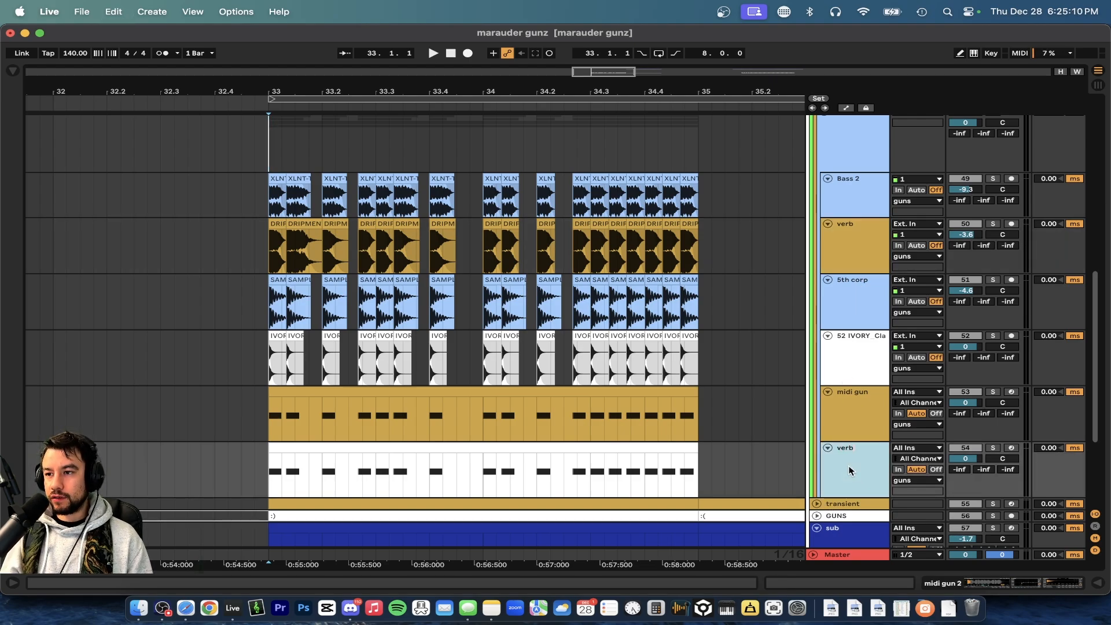
# Examine the device chains of the MIDI verb, midi gun, IVORY clap and 5th corp tracks.
pyautogui.doubleClick(848, 467)
pyautogui.scroll(-3, 744, 334)
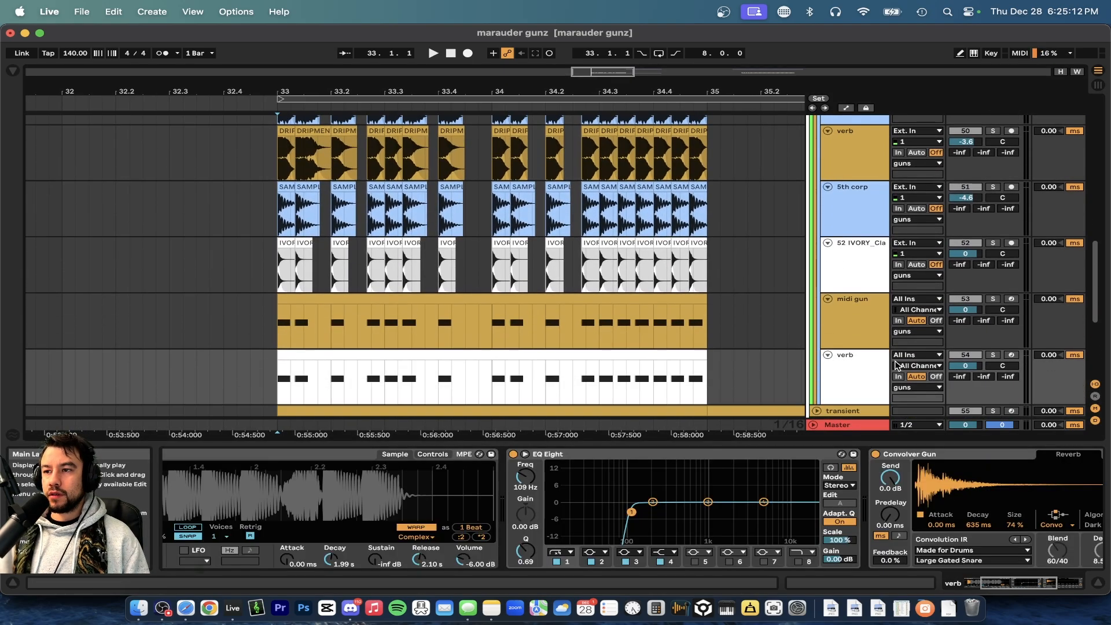
pyautogui.click(862, 366)
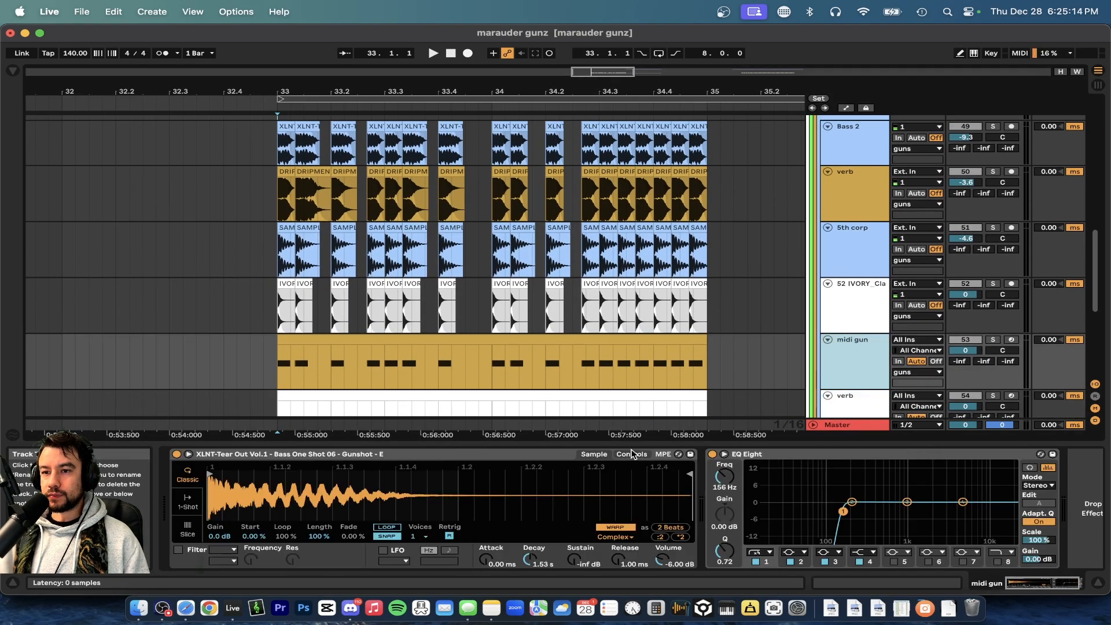
pyautogui.click(869, 324)
pyautogui.click(840, 266)
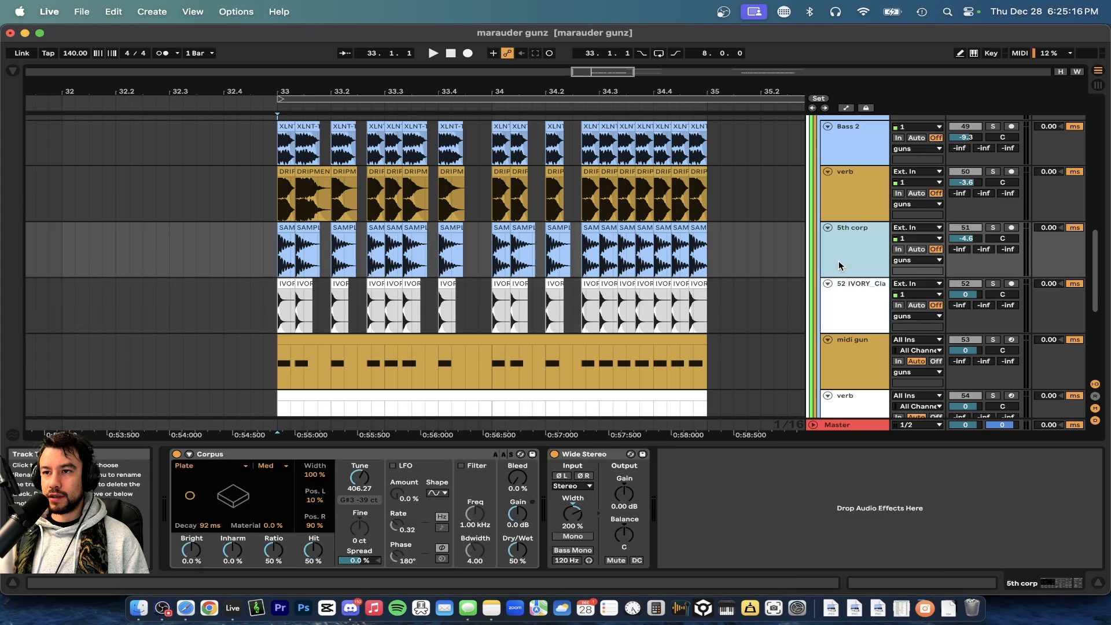
pyautogui.scroll(3, 689, 354)
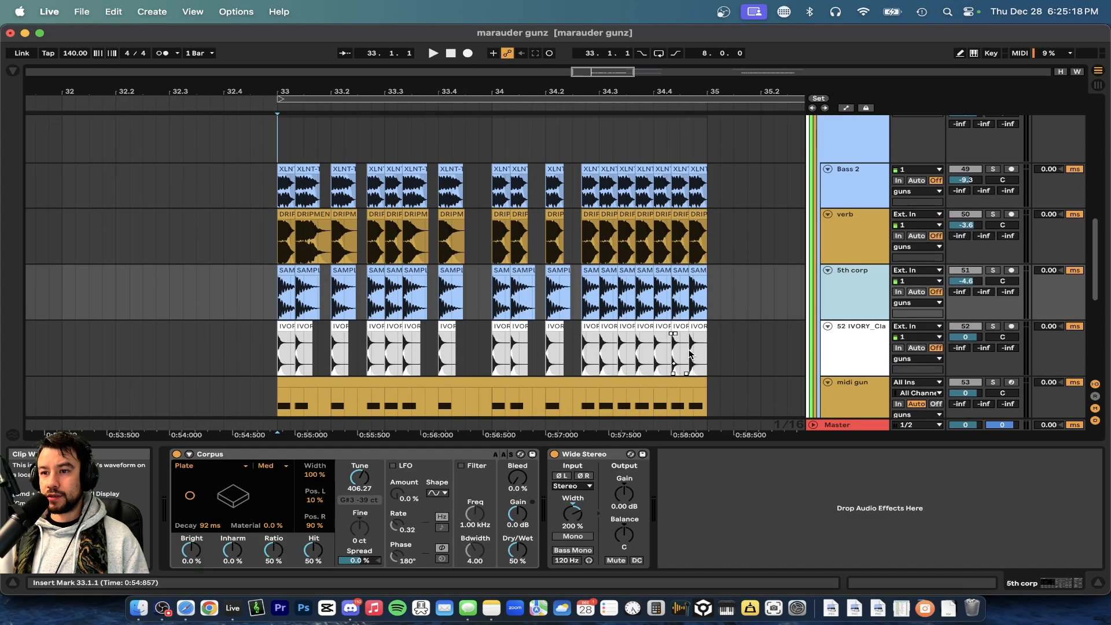
pyautogui.scroll(3, 689, 354)
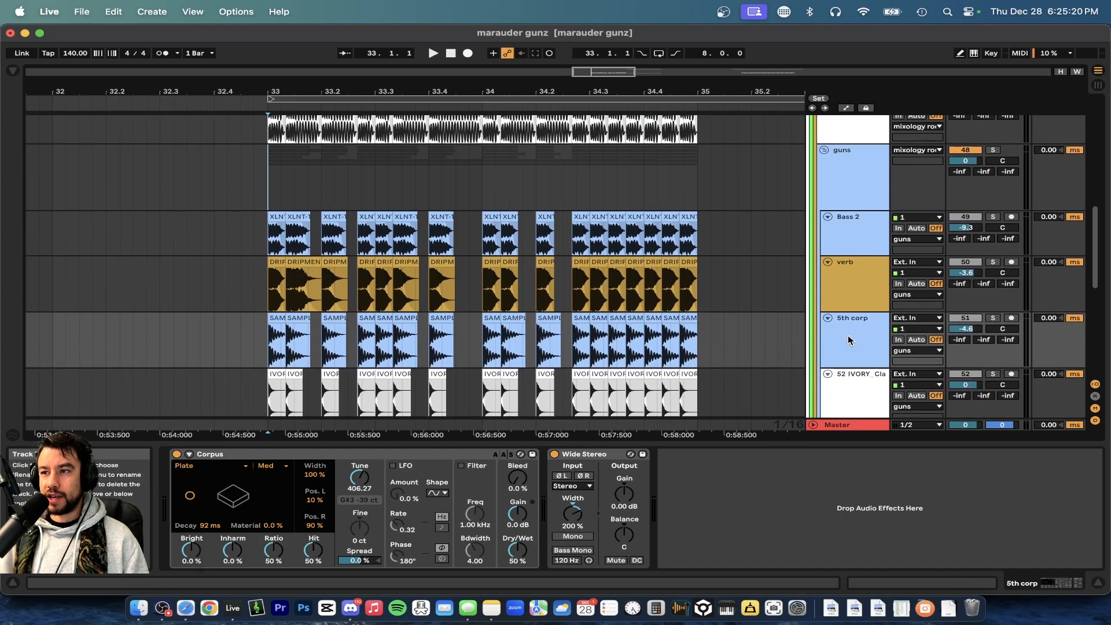
# Examine the effects on the audio verb and Bass 2 tracks, and hide the device chain.
pyautogui.click(860, 288)
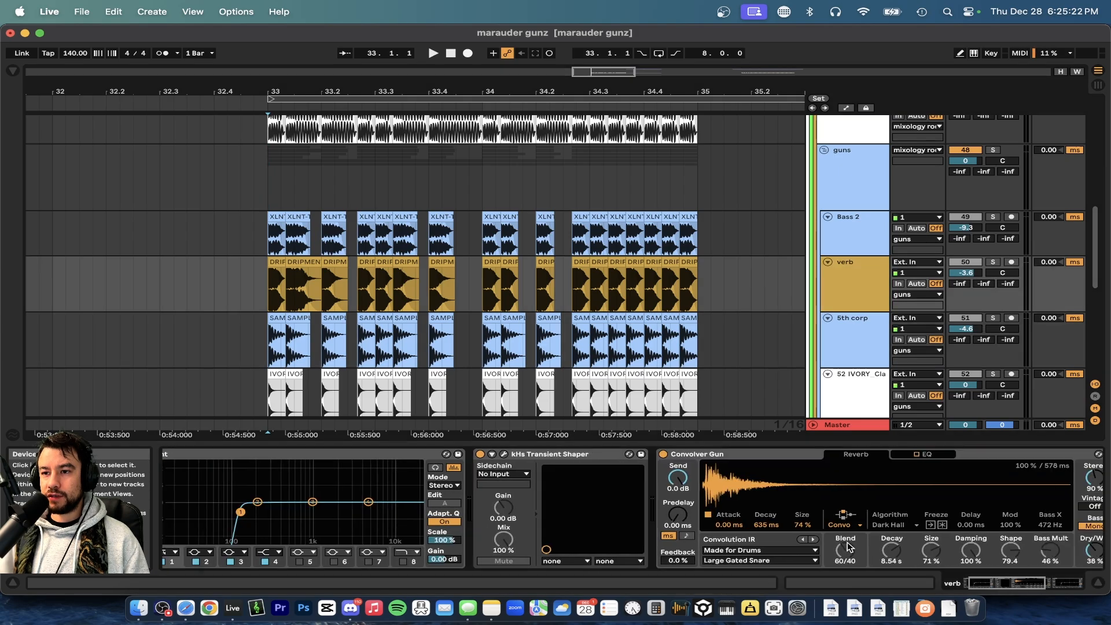
pyautogui.hscroll(-5, 849, 547)
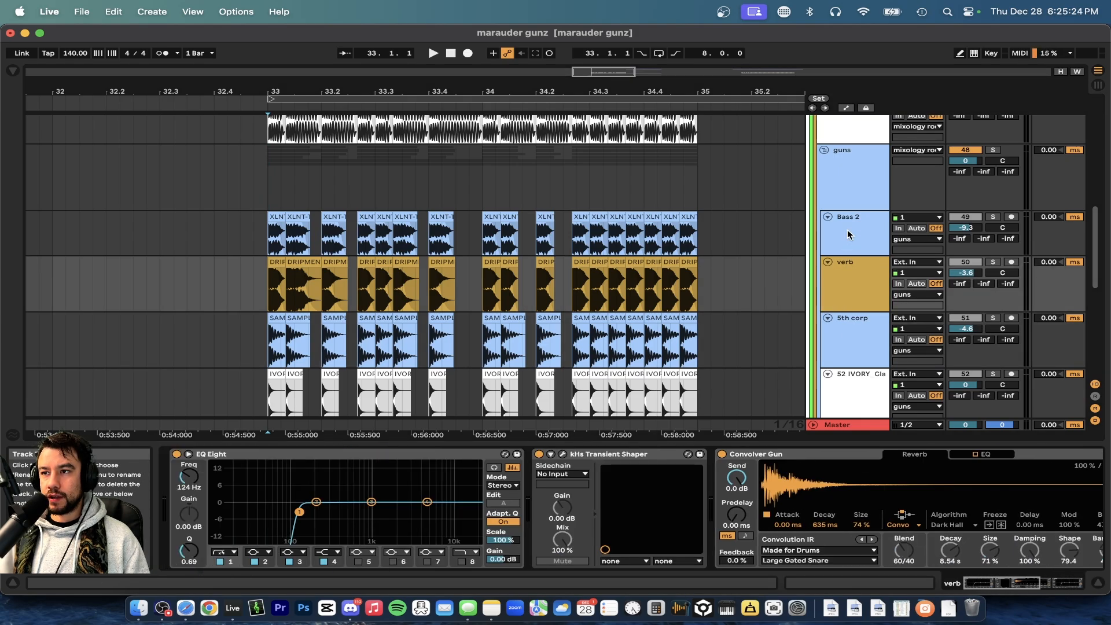
pyautogui.click(848, 231)
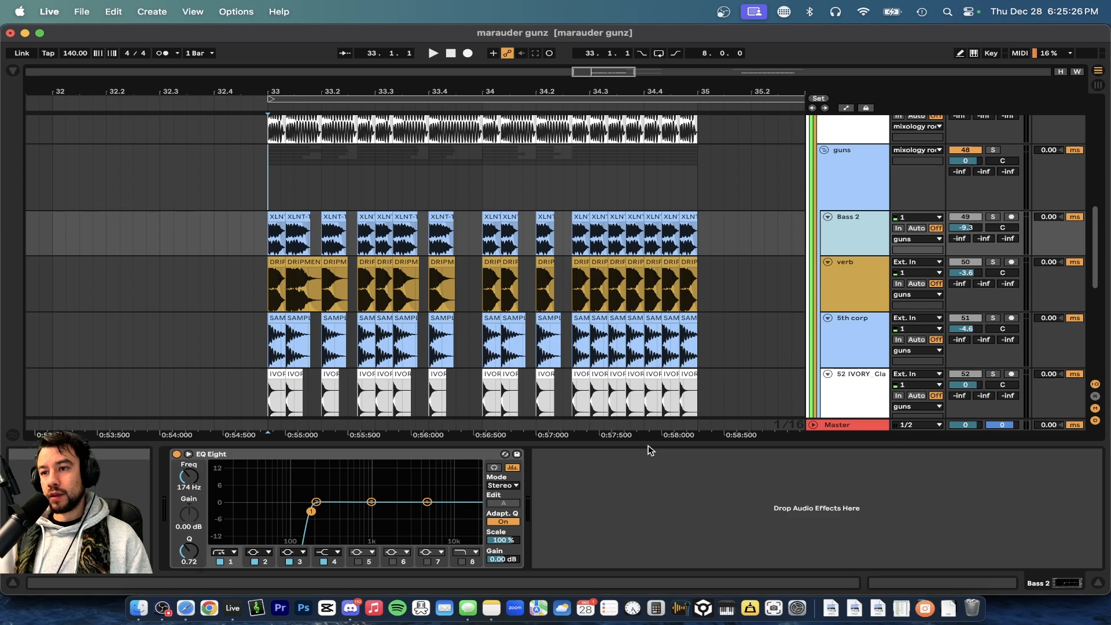
pyautogui.moveTo(647, 446); pyautogui.dragTo(644, 492)
pyautogui.hscroll(-1, 489, 413)
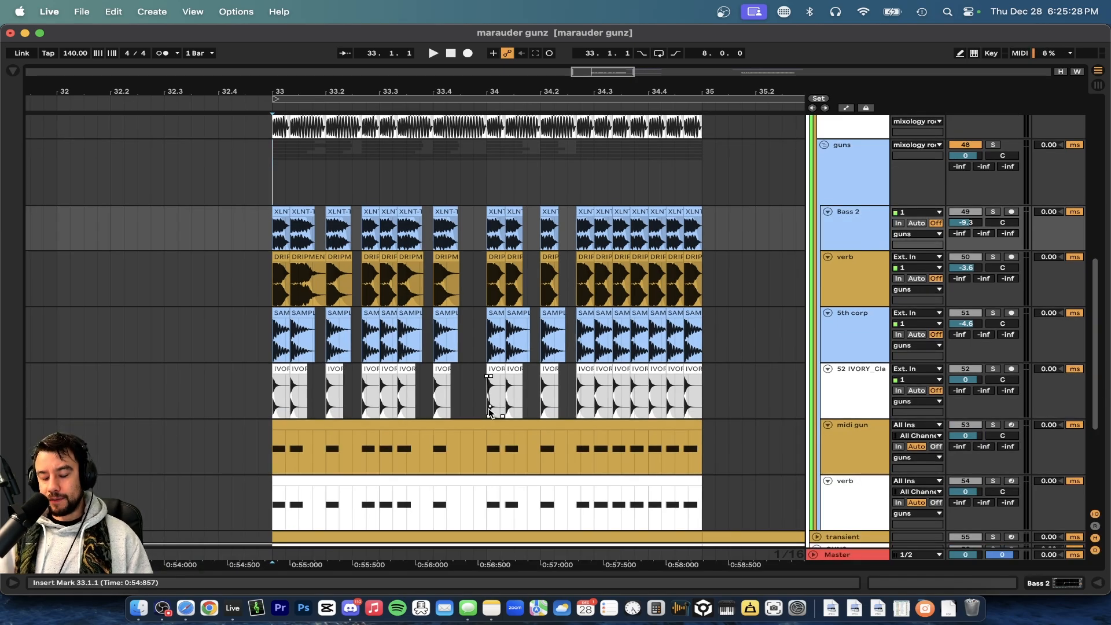
# Look over the layered tracks inside the guns group, examine the group's own effect chain, and hide the device chain.
pyautogui.scroll(-2, 488, 413)
pyautogui.hscroll(2, 488, 408)
pyautogui.scroll(-2, 475, 399)
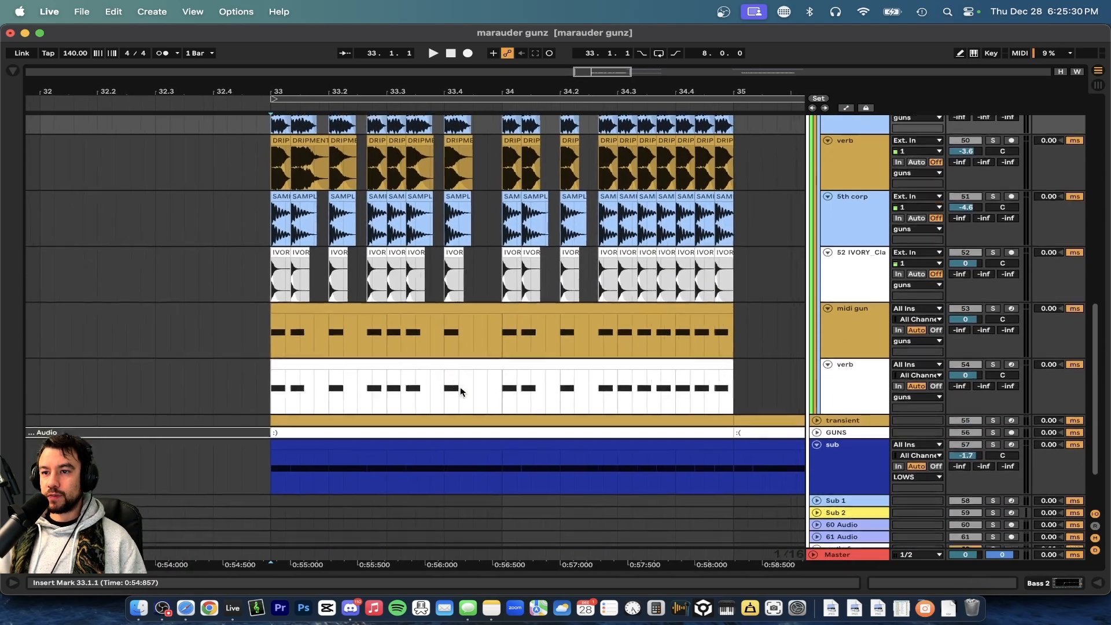
pyautogui.scroll(2, 460, 388)
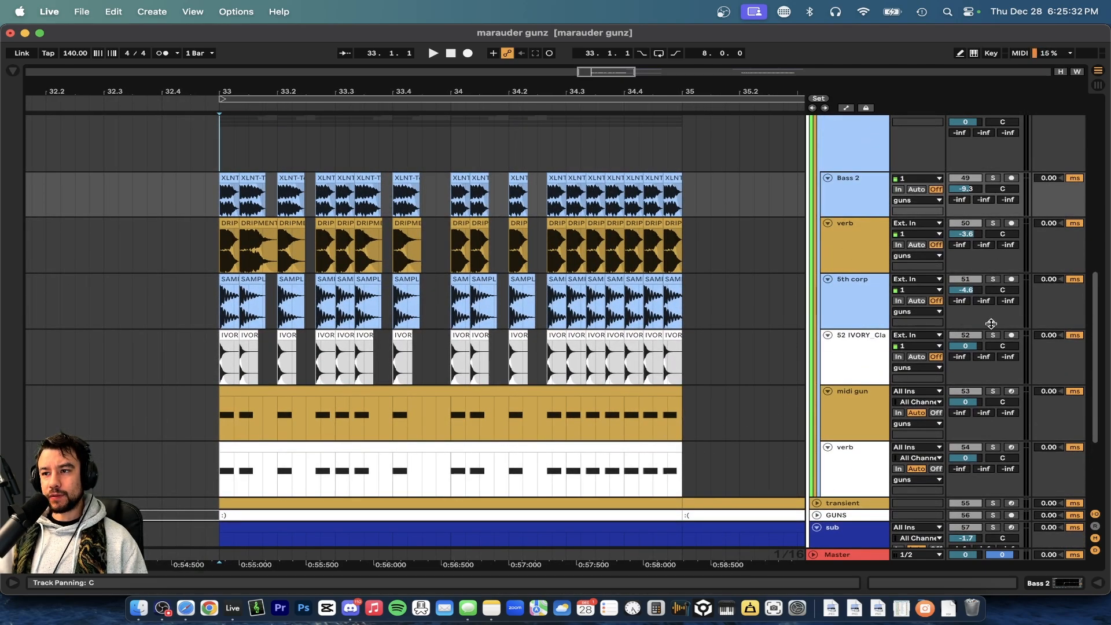
pyautogui.scroll(6, 658, 376)
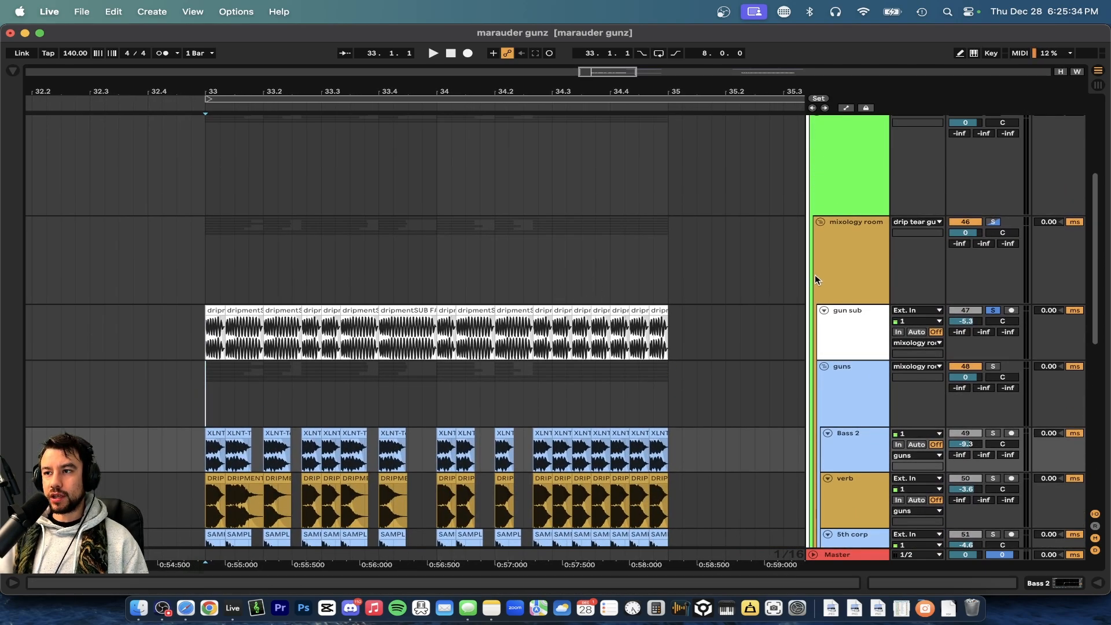
pyautogui.scroll(-3, 815, 281)
pyautogui.doubleClick(858, 277)
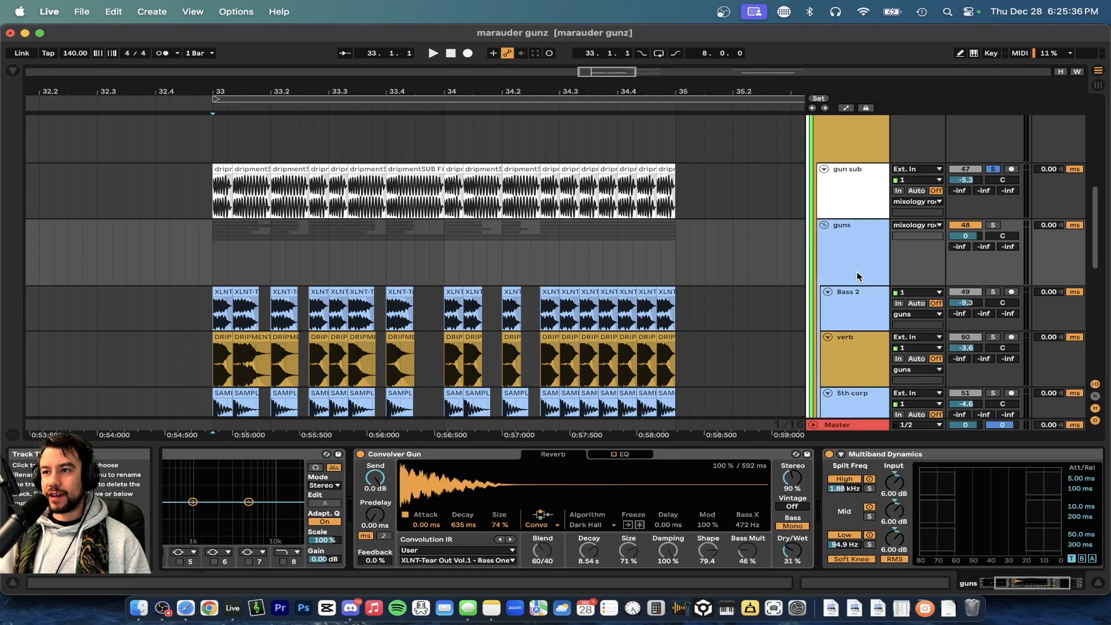
pyautogui.click(440, 447)
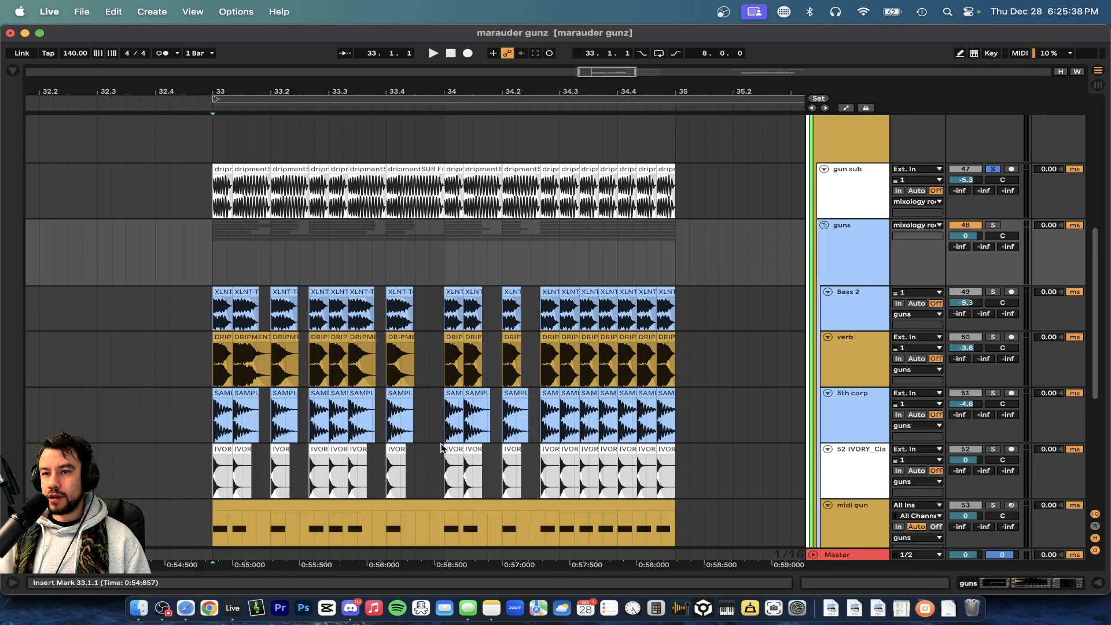
# Unfold the resampled GUNS track and show its device chain.
pyautogui.scroll(3, 851, 249)
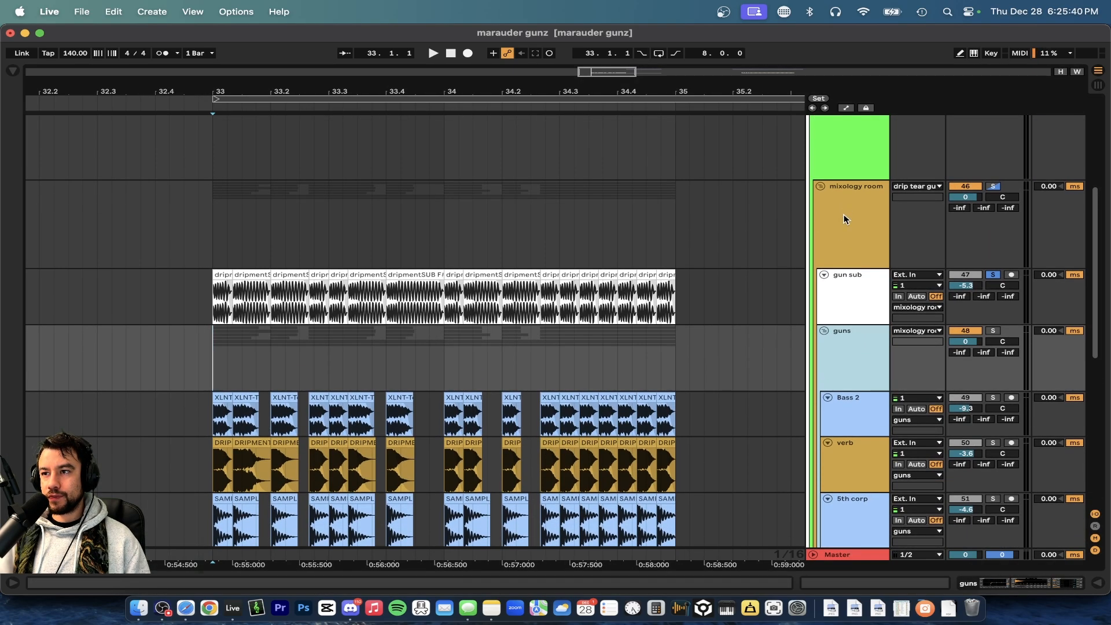
pyautogui.click(830, 167)
pyautogui.scroll(-6, 897, 243)
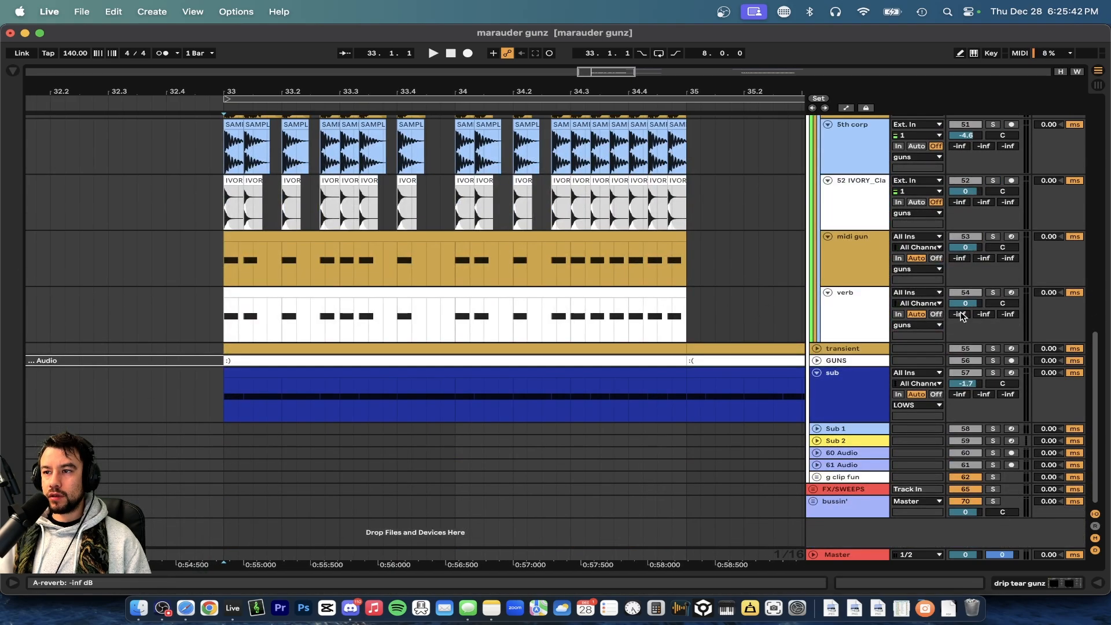
pyautogui.click(827, 365)
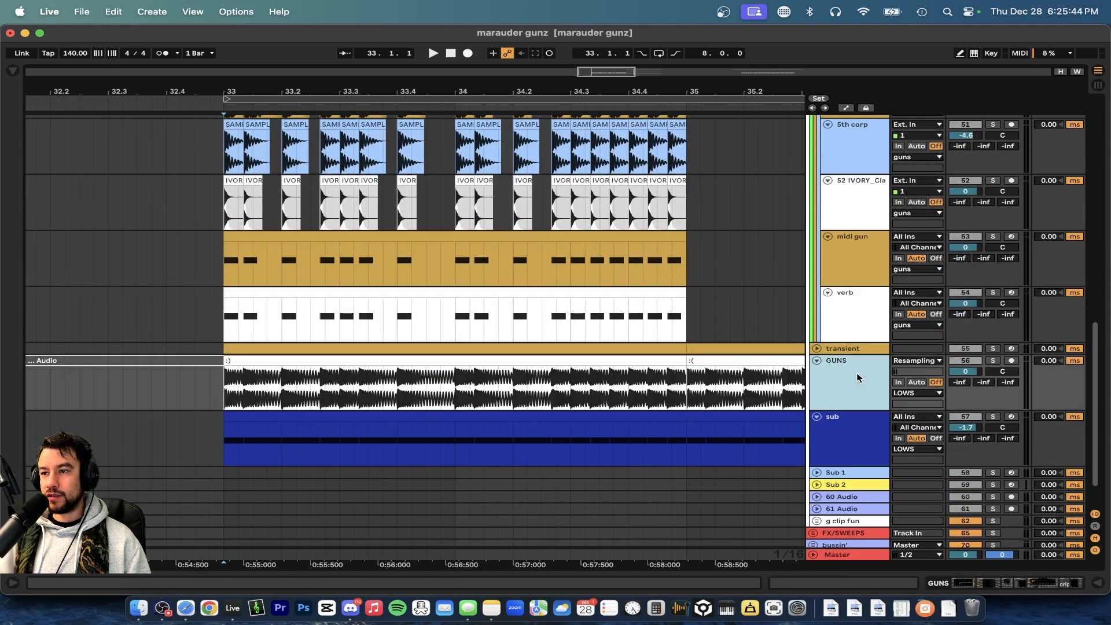
pyautogui.doubleClick(840, 380)
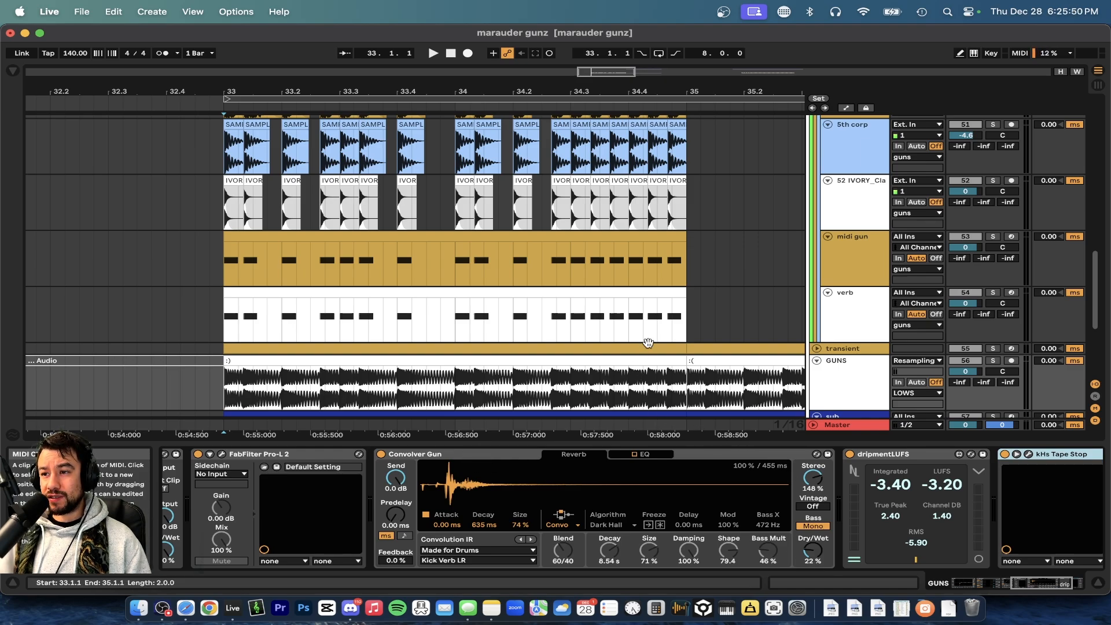
# Audition the GUNS track's resampled clip from 33.1.1 to 35.1.1 in solo, and hide the device chain.
pyautogui.scroll(-3, 648, 343)
pyautogui.scroll(-3, 650, 345)
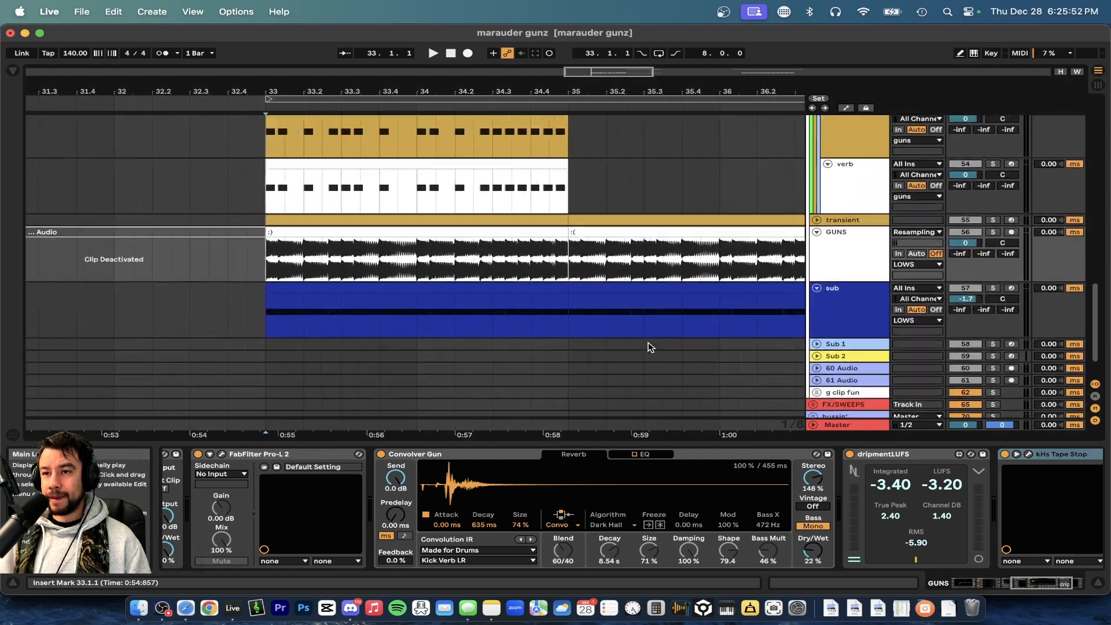
pyautogui.hscroll(1, 650, 347)
pyautogui.scroll(1, 650, 348)
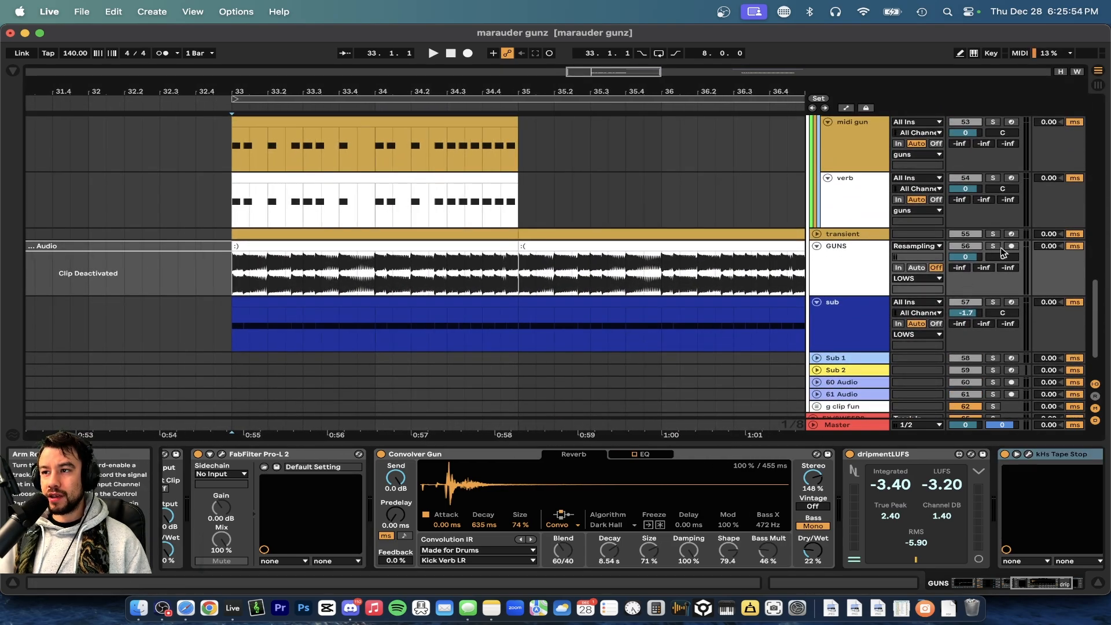
pyautogui.click(487, 246)
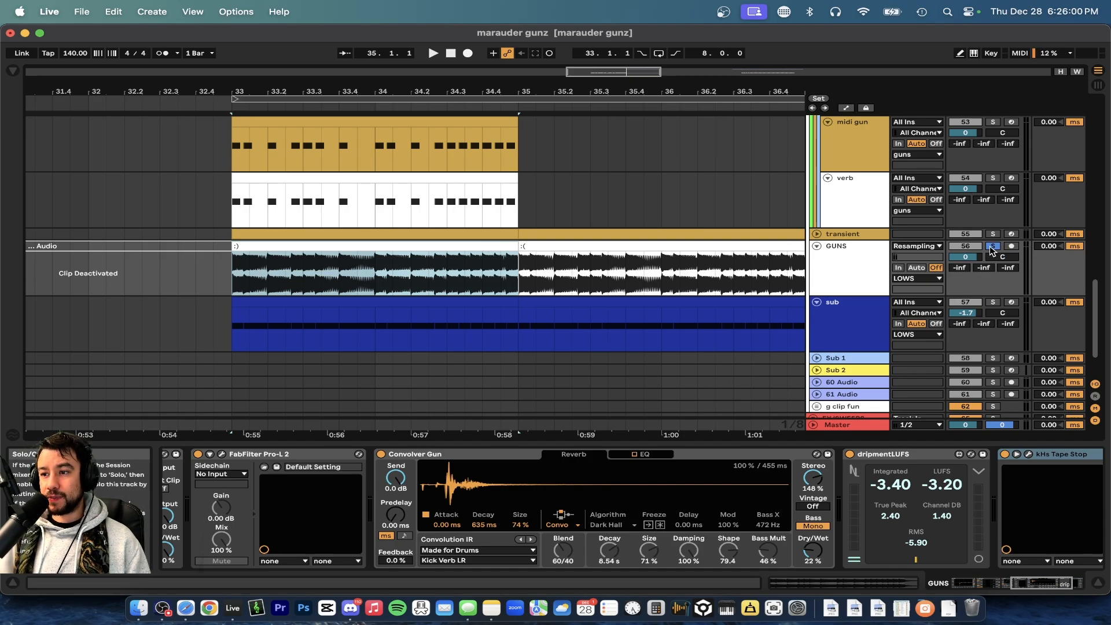
pyautogui.click(992, 248)
pyautogui.press('super+alt+l')
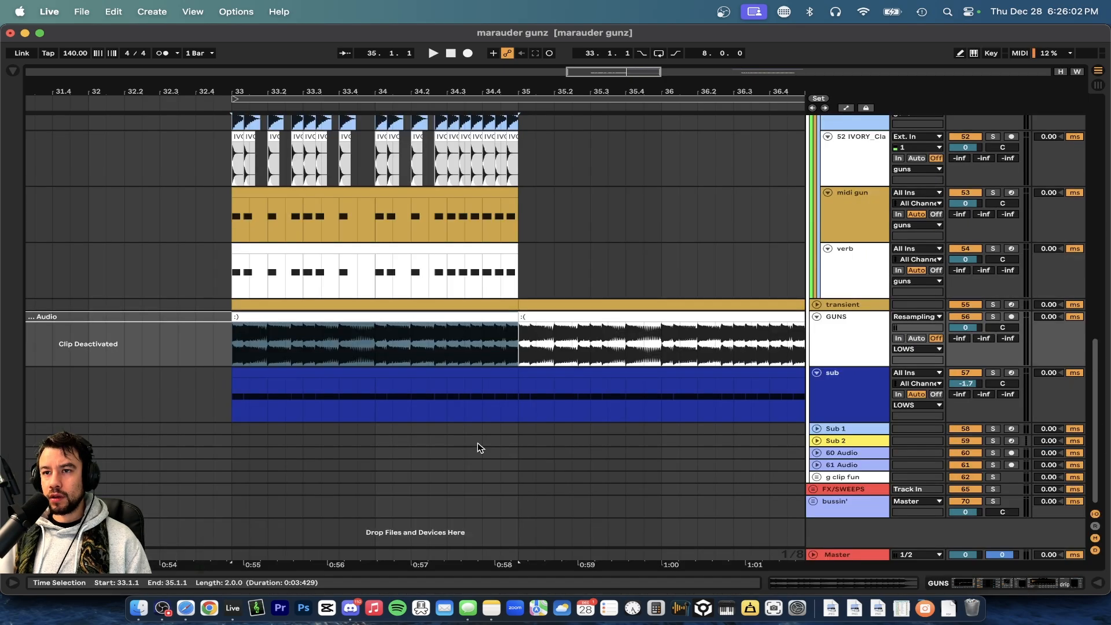
# Solo the Bass 2 track in the guns group and show its device chain.
pyautogui.scroll(5, 478, 442)
pyautogui.click(857, 206)
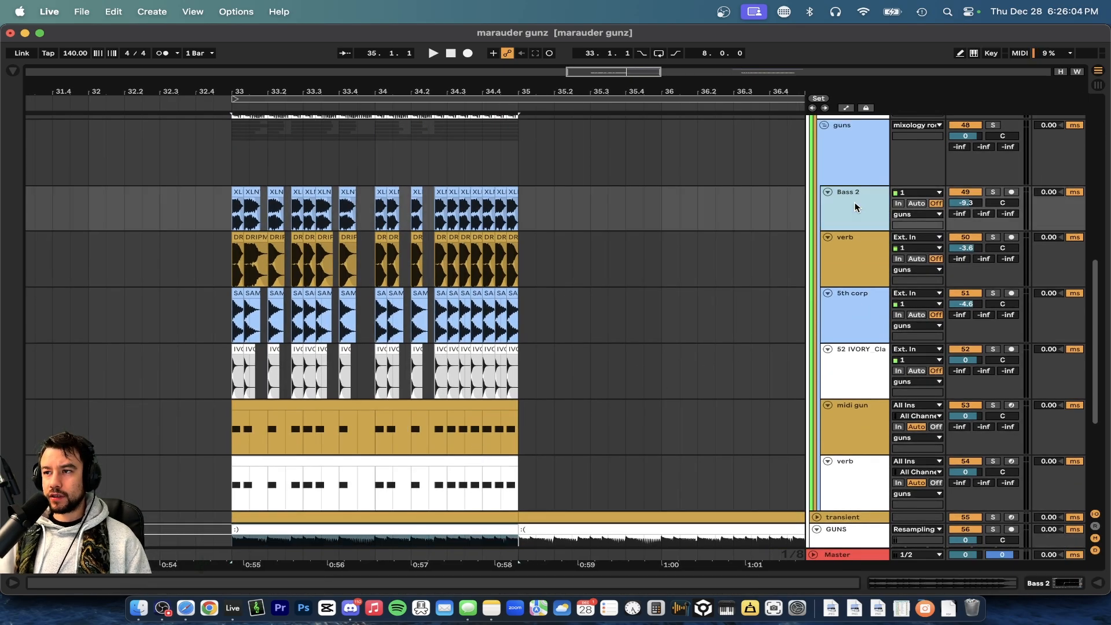
pyautogui.click(993, 191)
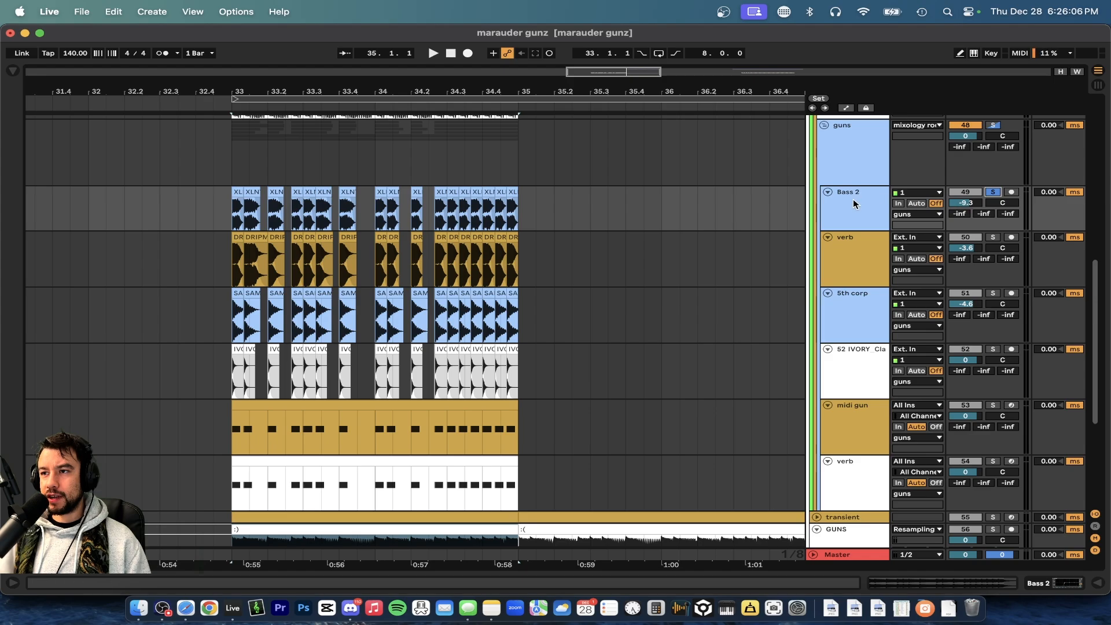
pyautogui.press('super+alt+l')
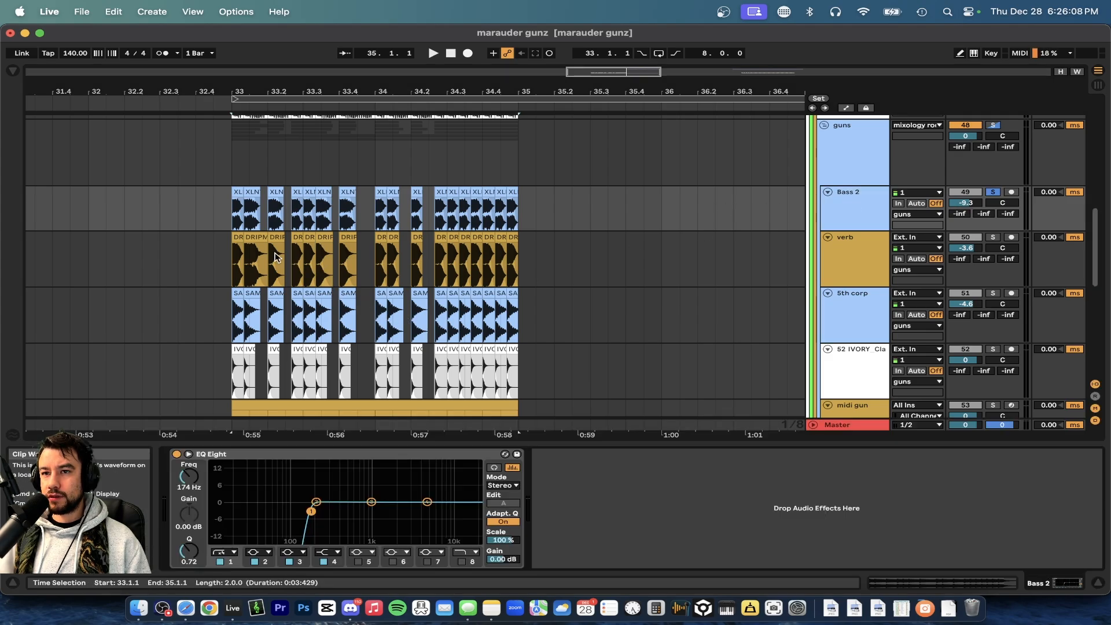
# Select the first Lasershot clip on the Bass 2 track at 33.1.1 and play the soloed track.
pyautogui.scroll(5, 278, 257)
pyautogui.scroll(10, 201, 216)
pyautogui.click(223, 193)
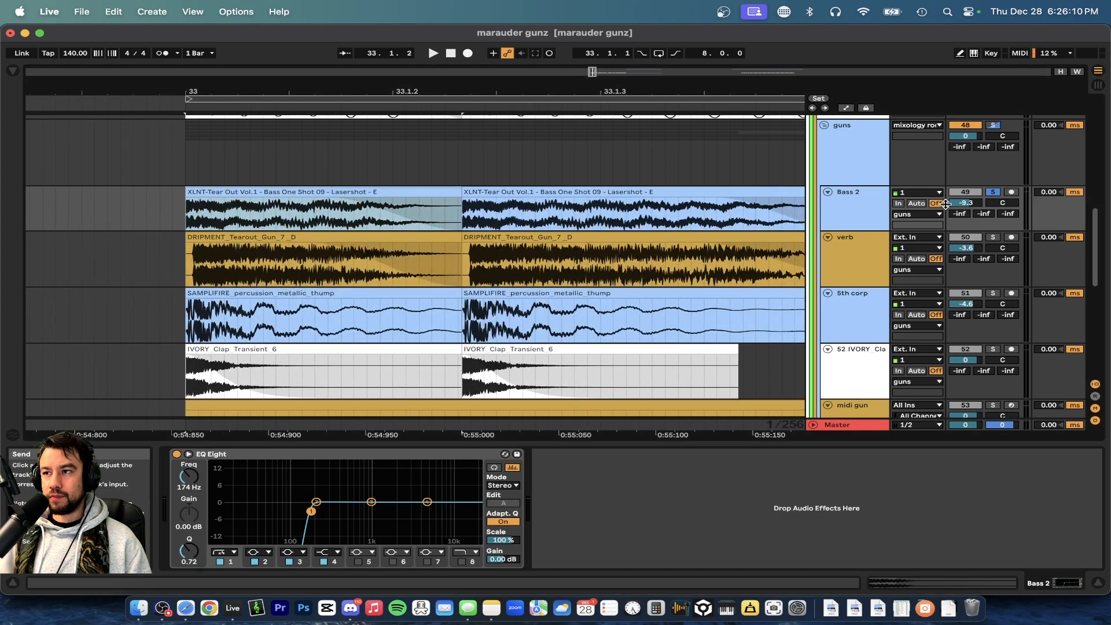
pyautogui.press('space')
pyautogui.scroll(-8, 353, 207)
pyautogui.scroll(1, 341, 208)
pyautogui.press('space')
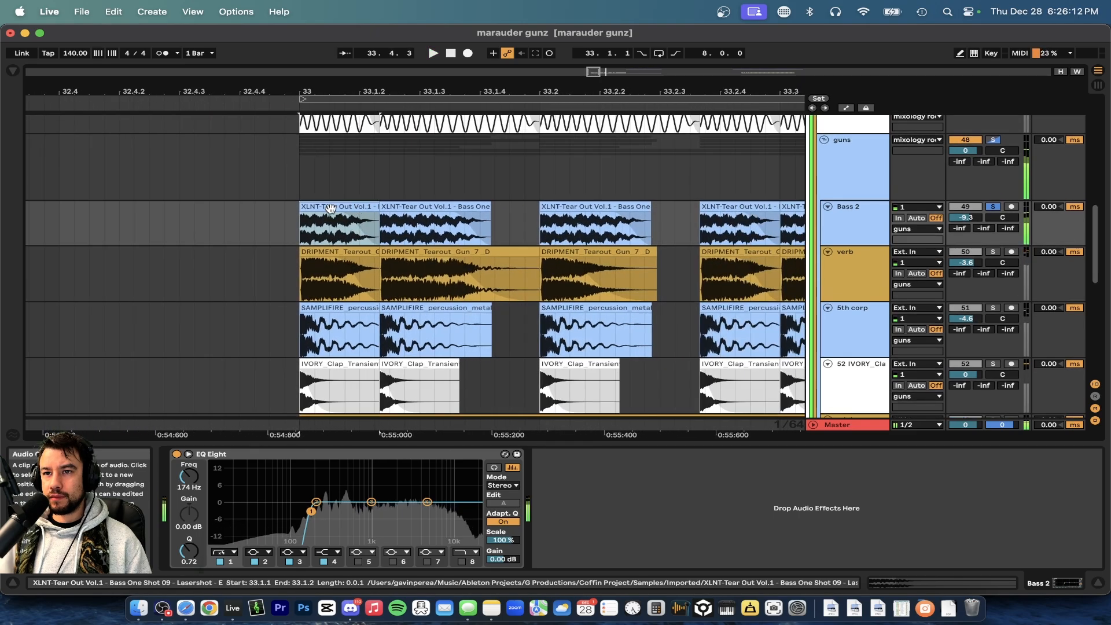
# Examine the waveform, warp and pitch settings of the first Lasershot clip on Bass 2, and close the clip view.
pyautogui.scroll(6, 331, 208)
pyautogui.scroll(-3, 400, 205)
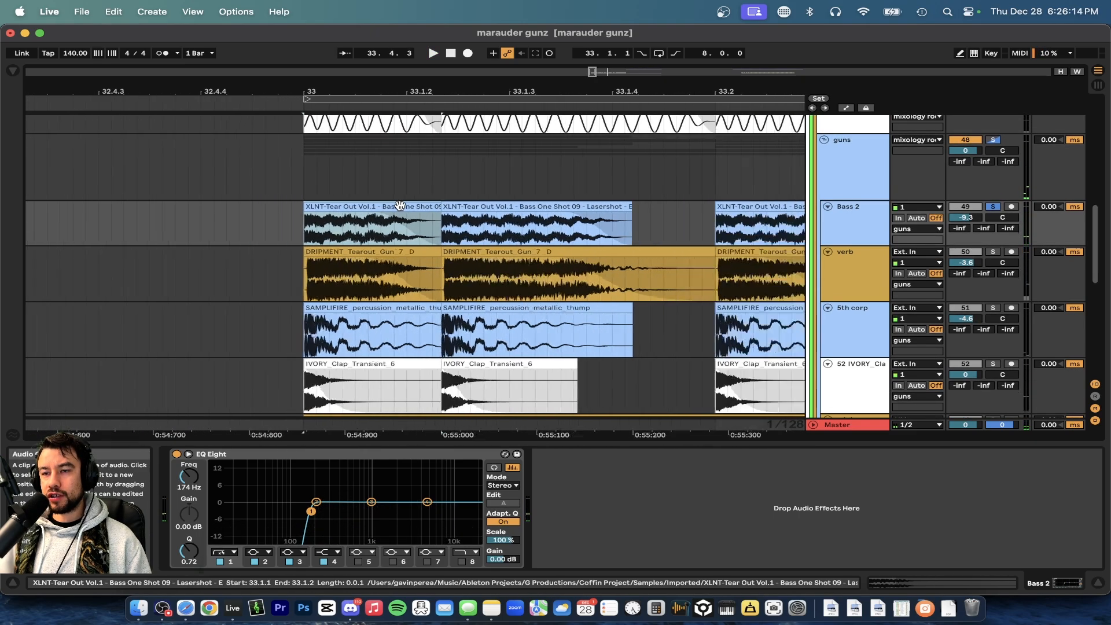
pyautogui.scroll(-1, 400, 205)
pyautogui.scroll(4, 401, 210)
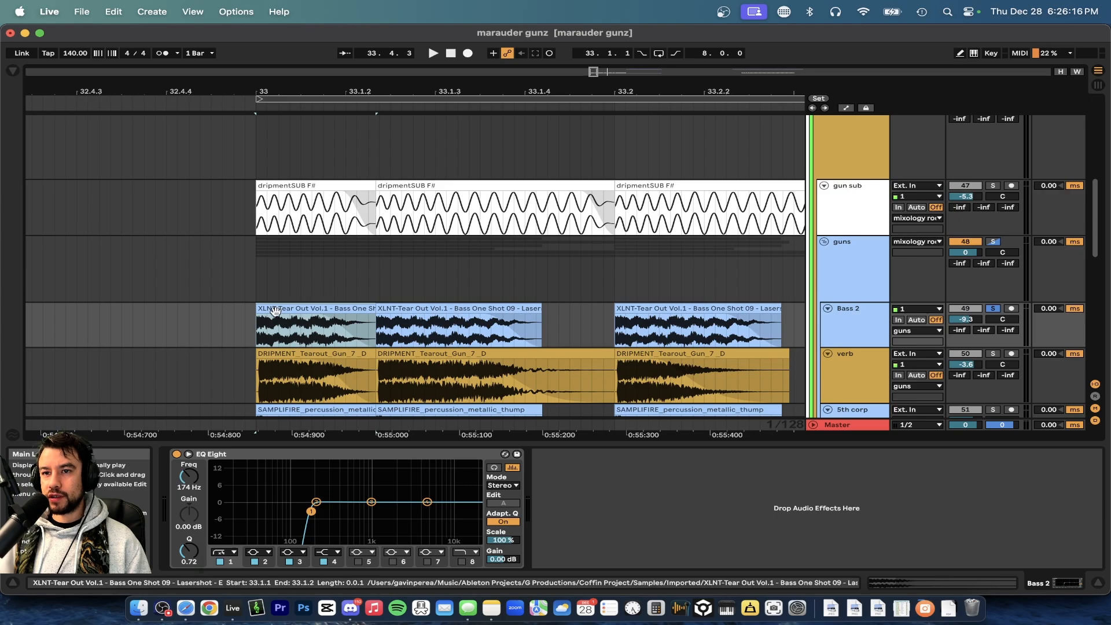
pyautogui.scroll(5, 274, 311)
pyautogui.click(335, 316)
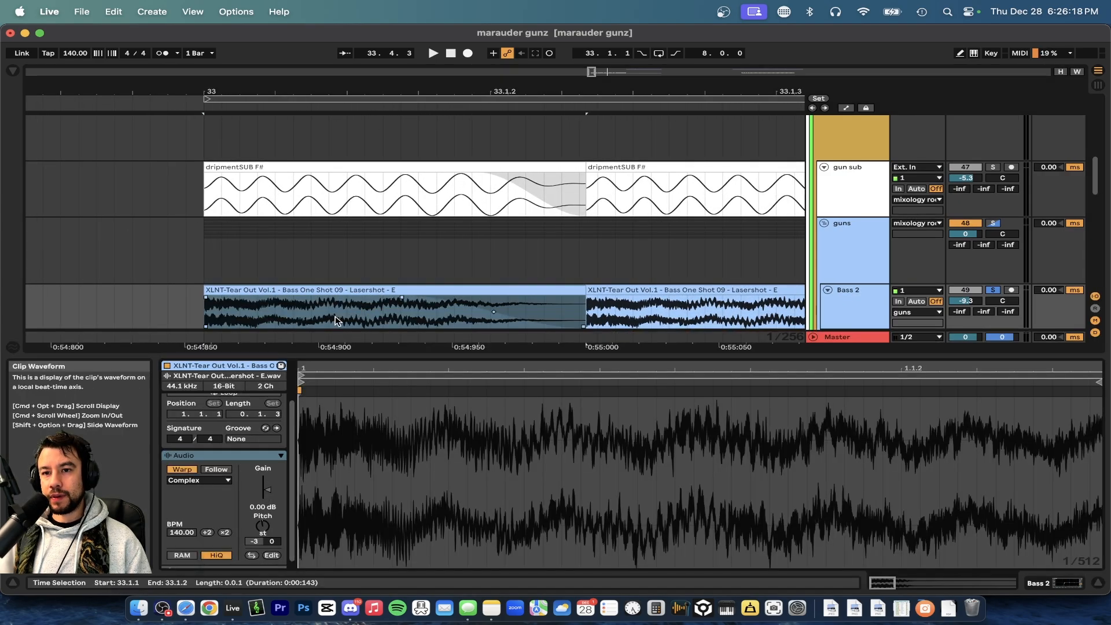
pyautogui.click(330, 354)
pyautogui.doubleClick(293, 289)
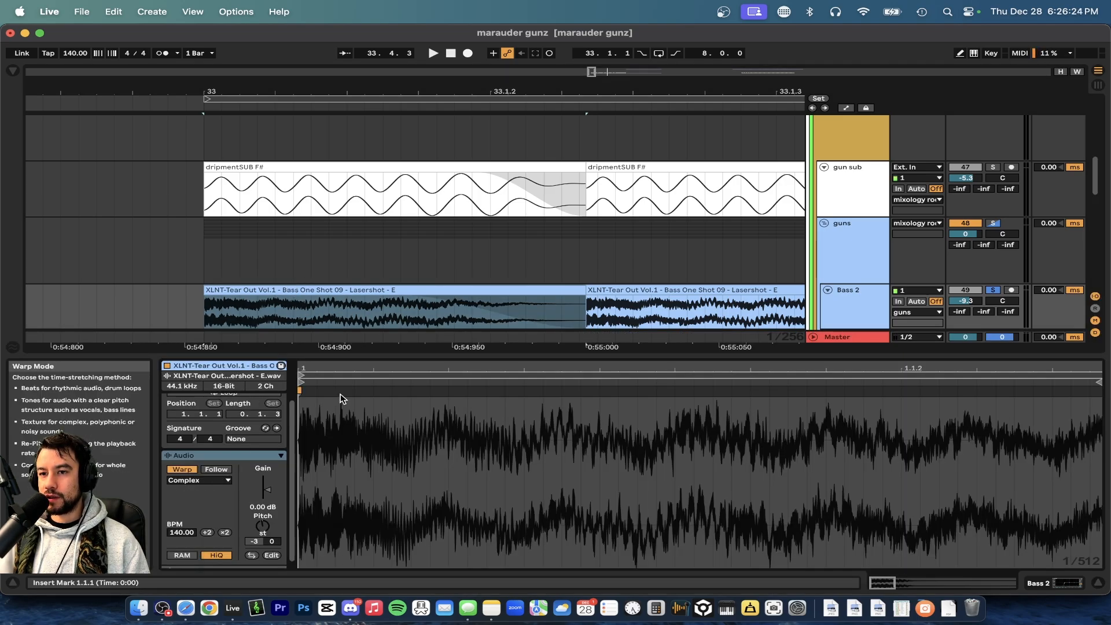
pyautogui.click(309, 353)
# Play the soloed Bass 2 pattern through to bar 35 to hear its gunshot rhythm.
pyautogui.scroll(-5, 310, 353)
pyautogui.scroll(-2, 523, 322)
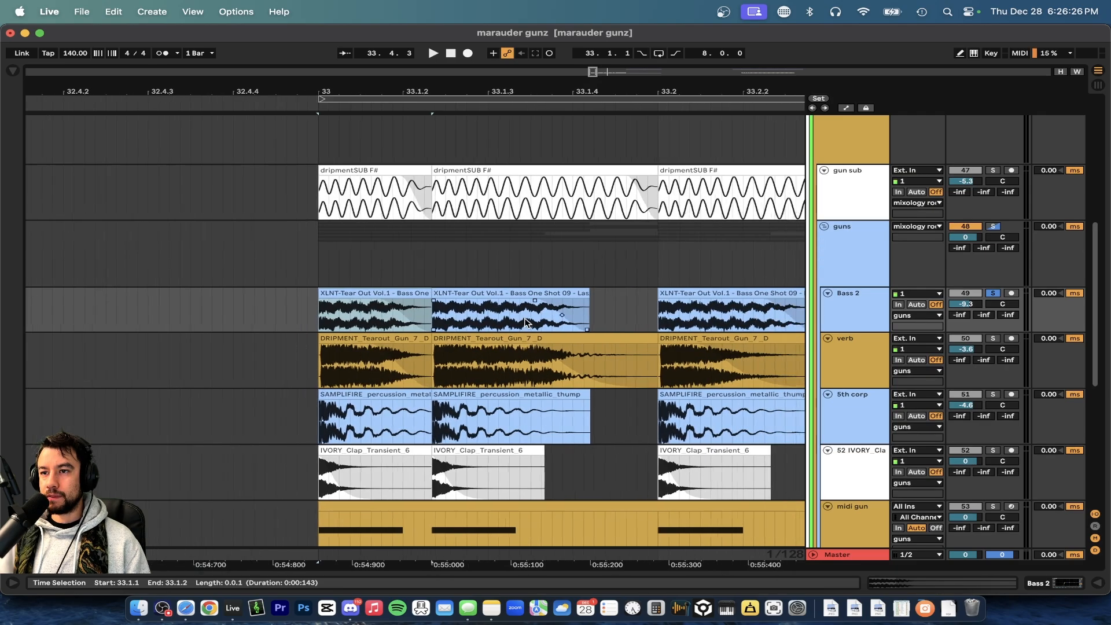
pyautogui.scroll(-5, 525, 318)
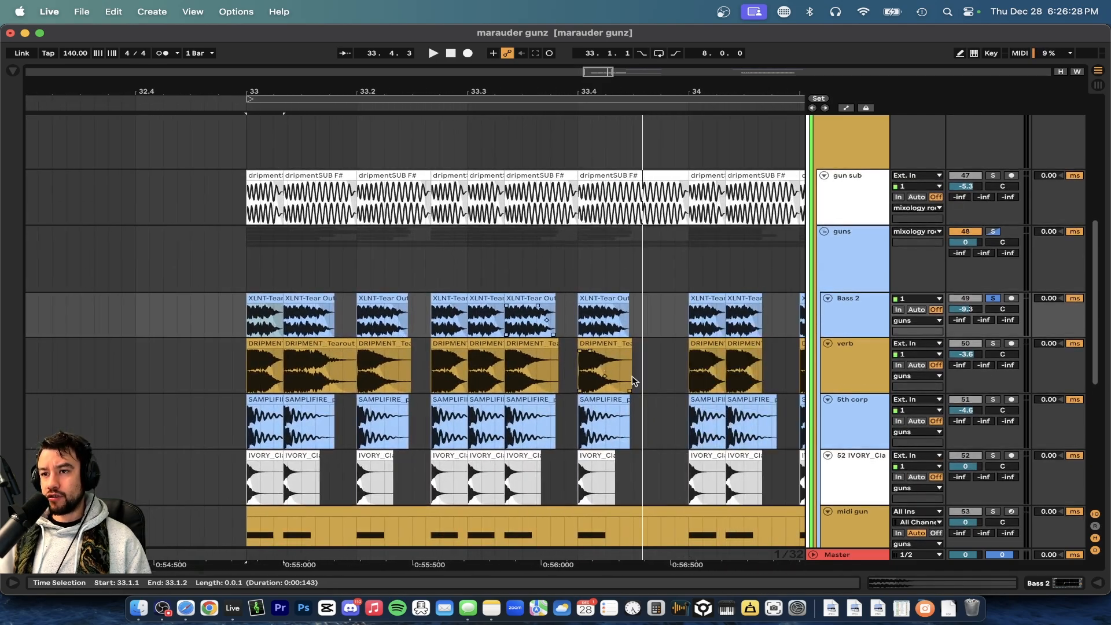
pyautogui.press('space')
pyautogui.scroll(-4, 312, 394)
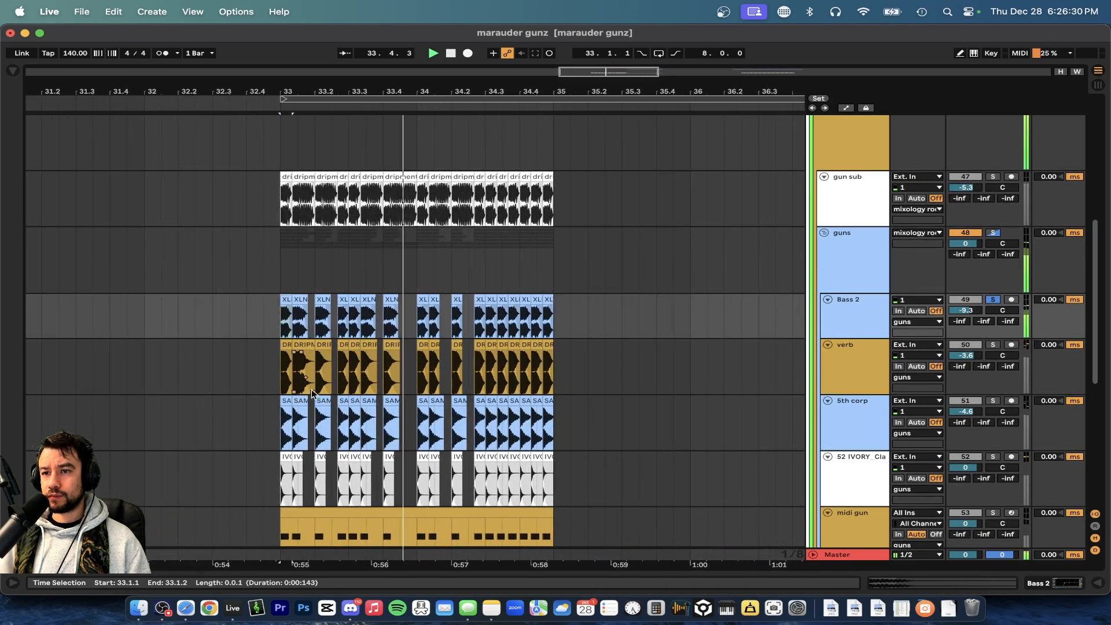
pyautogui.scroll(3, 374, 363)
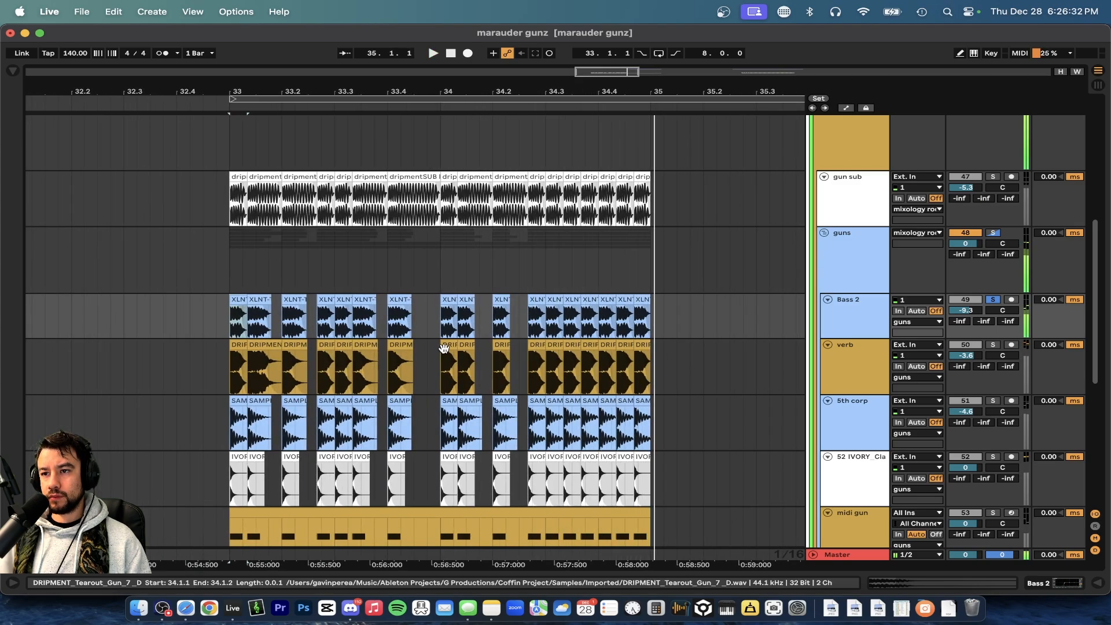
pyautogui.scroll(-1, 445, 349)
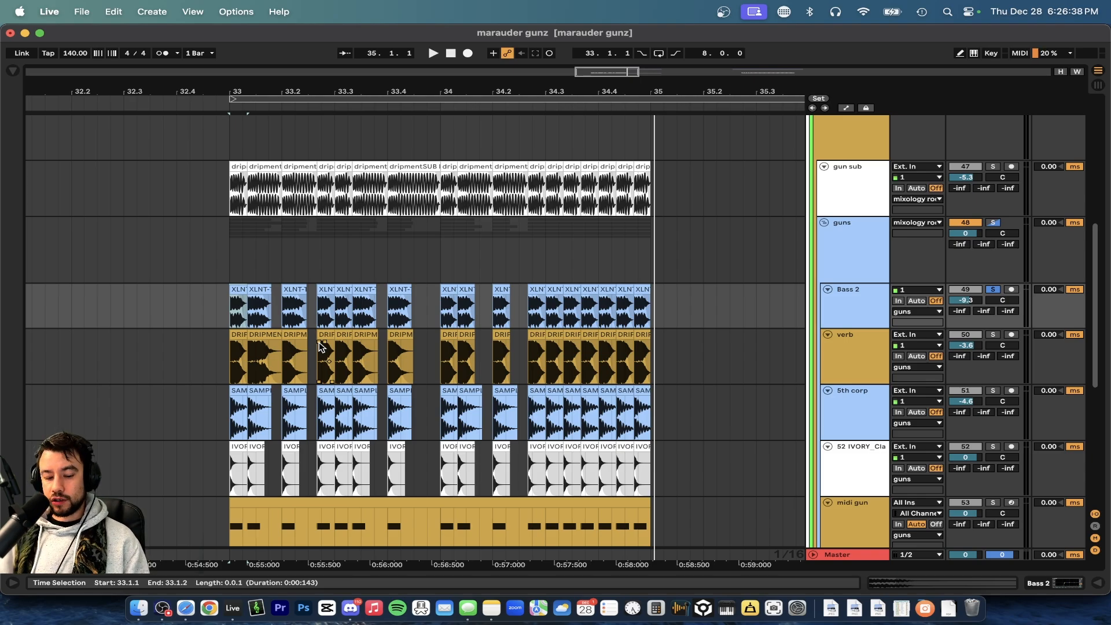
# Place the insert marker on the guns group track at 33.2.3.
pyautogui.scroll(2, 321, 347)
pyautogui.click(237, 256)
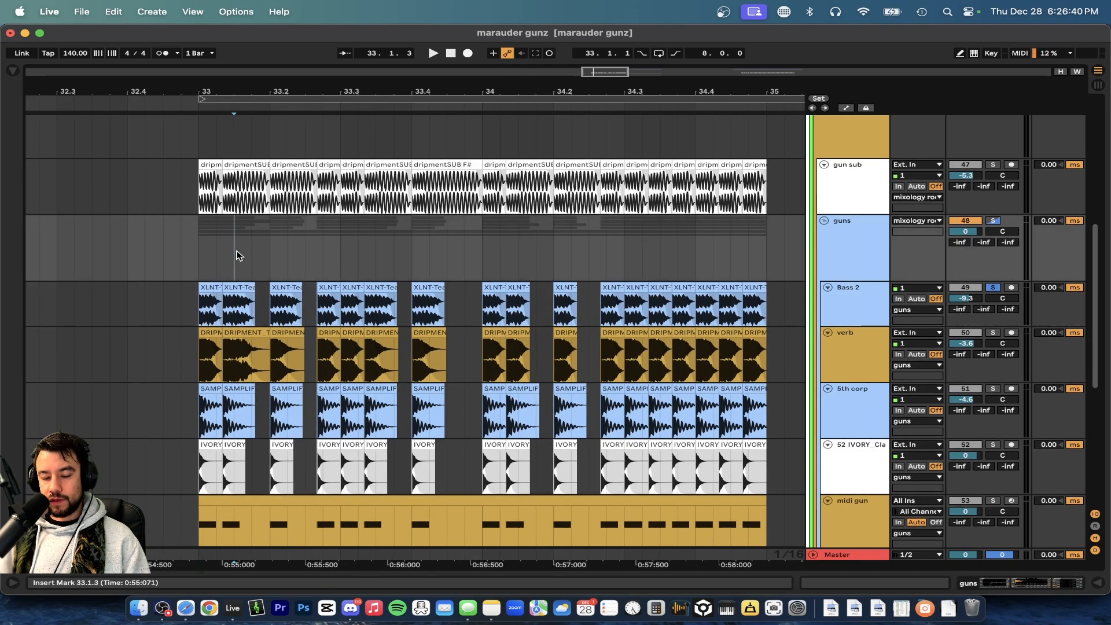
pyautogui.click(833, 559)
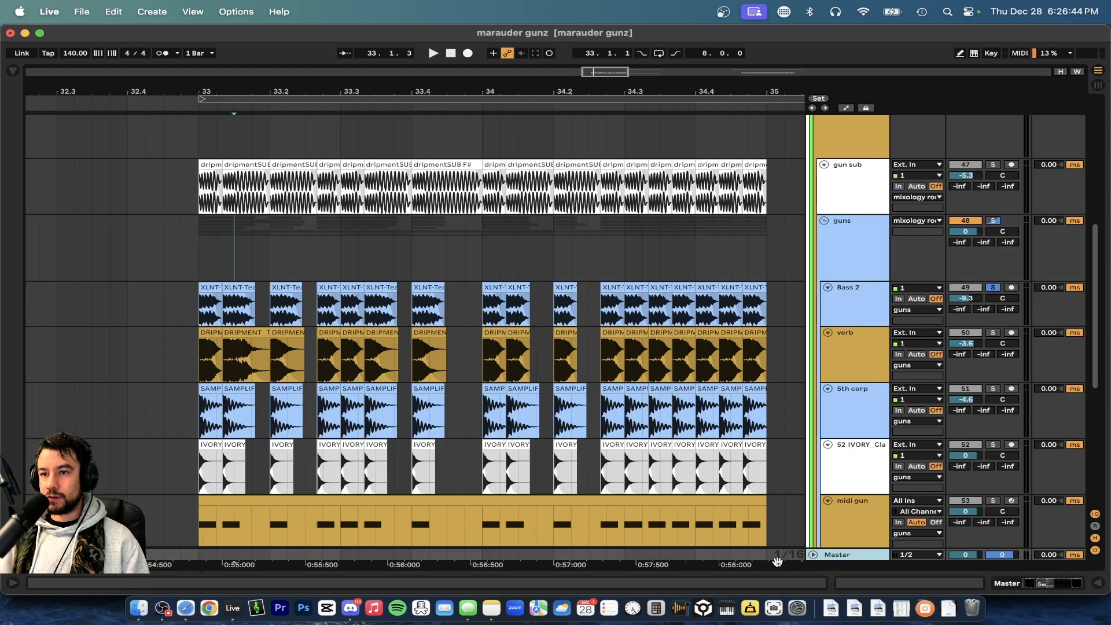
pyautogui.click(301, 264)
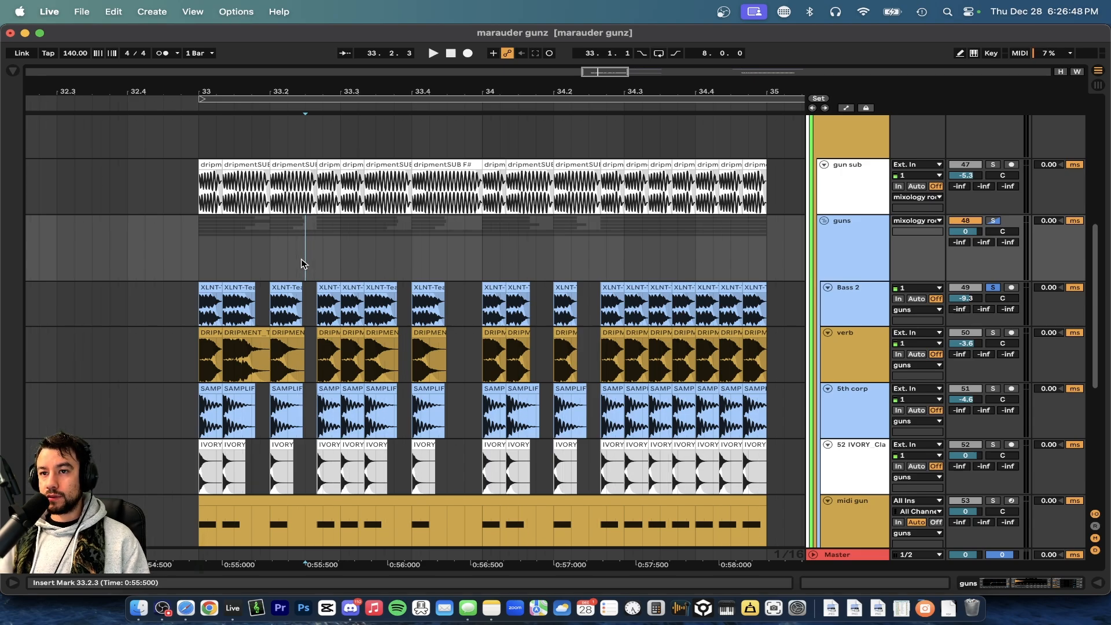
# Step the arrangement grid between 1/8 and 1/16, and switch it to a 1/4 triplet grid.
pyautogui.press('super+2')
pyautogui.press('super+1')
pyautogui.press('super+2')
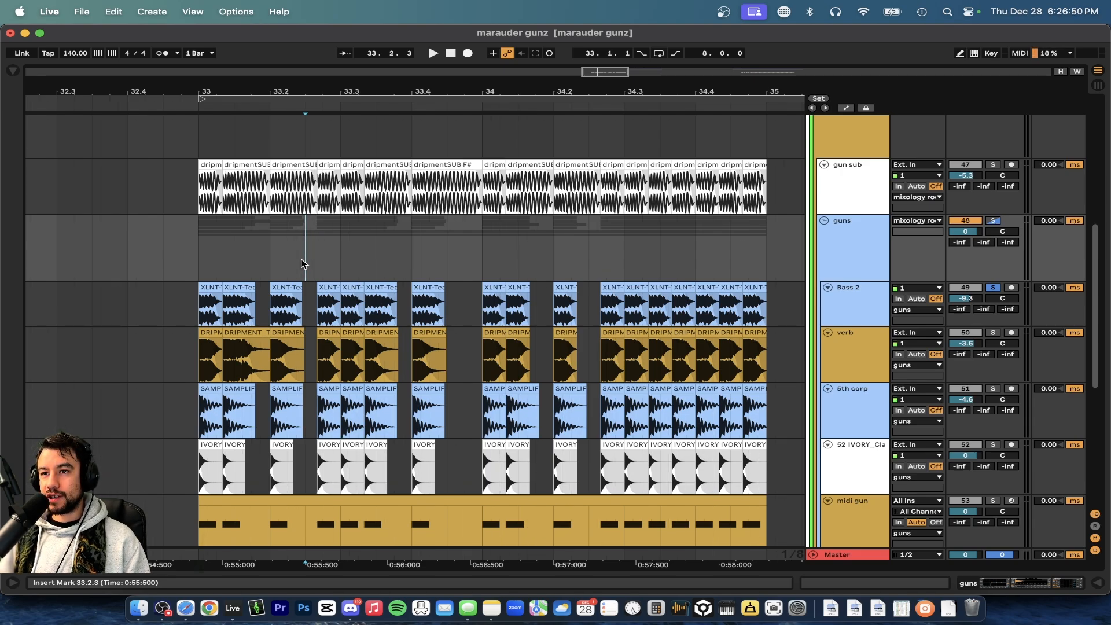
pyautogui.press('super+2')
pyautogui.press('super+1')
pyautogui.press('super+1')
pyautogui.press('super+2')
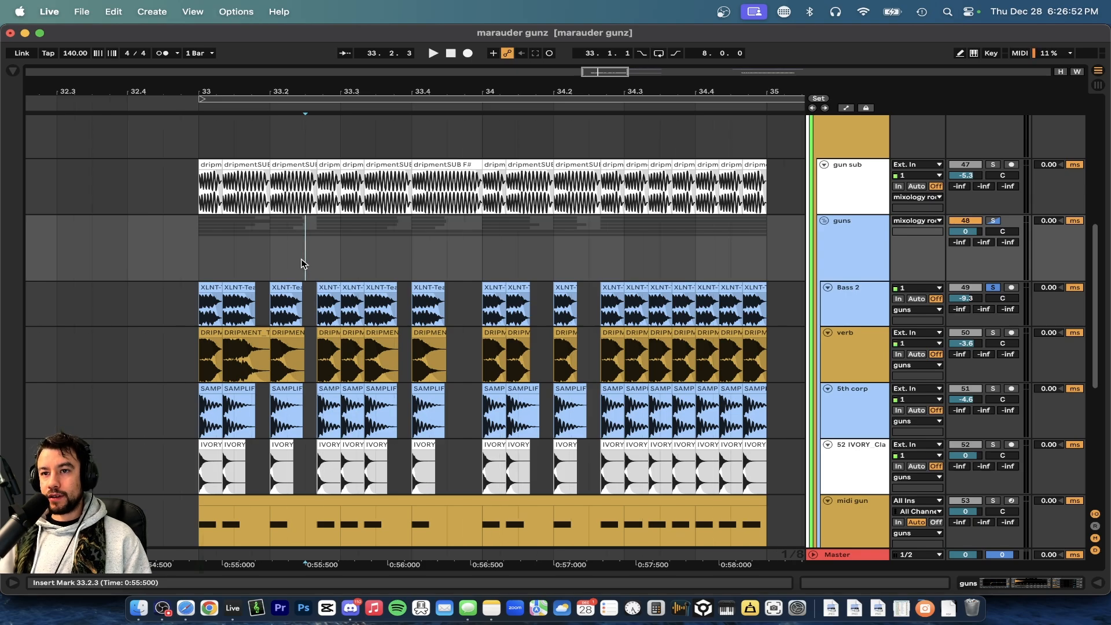
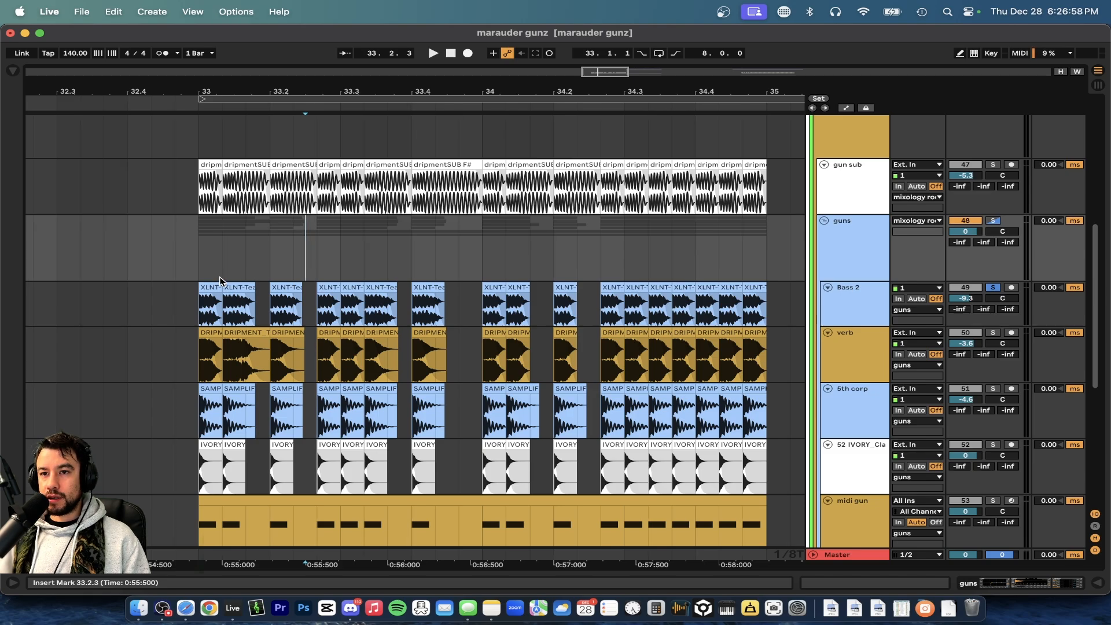
pyautogui.scroll(3, 220, 280)
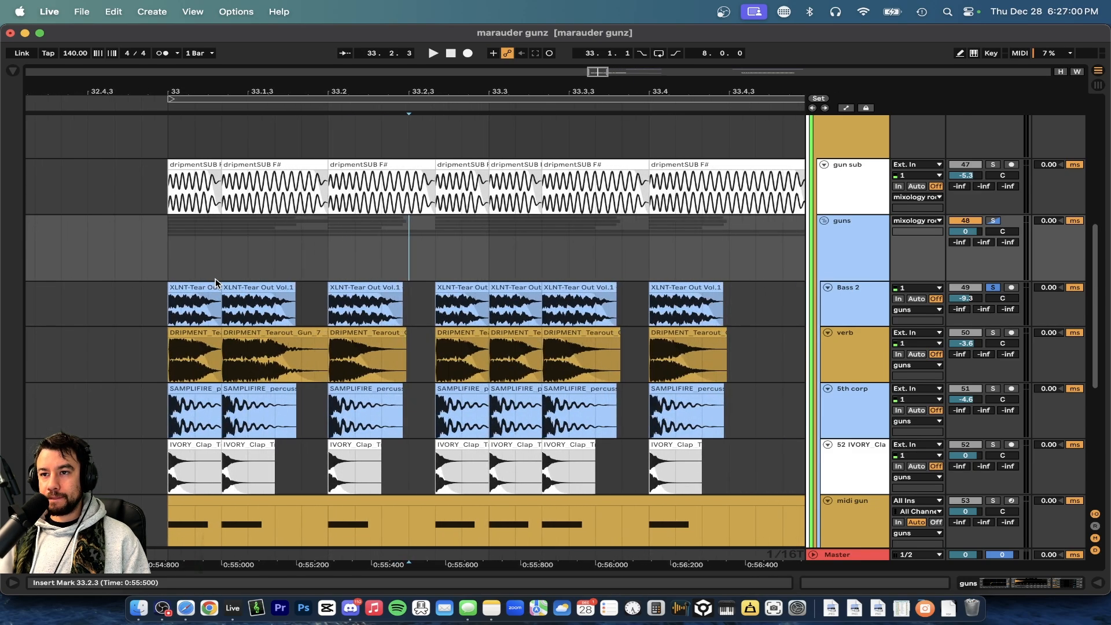
pyautogui.press('super+2')
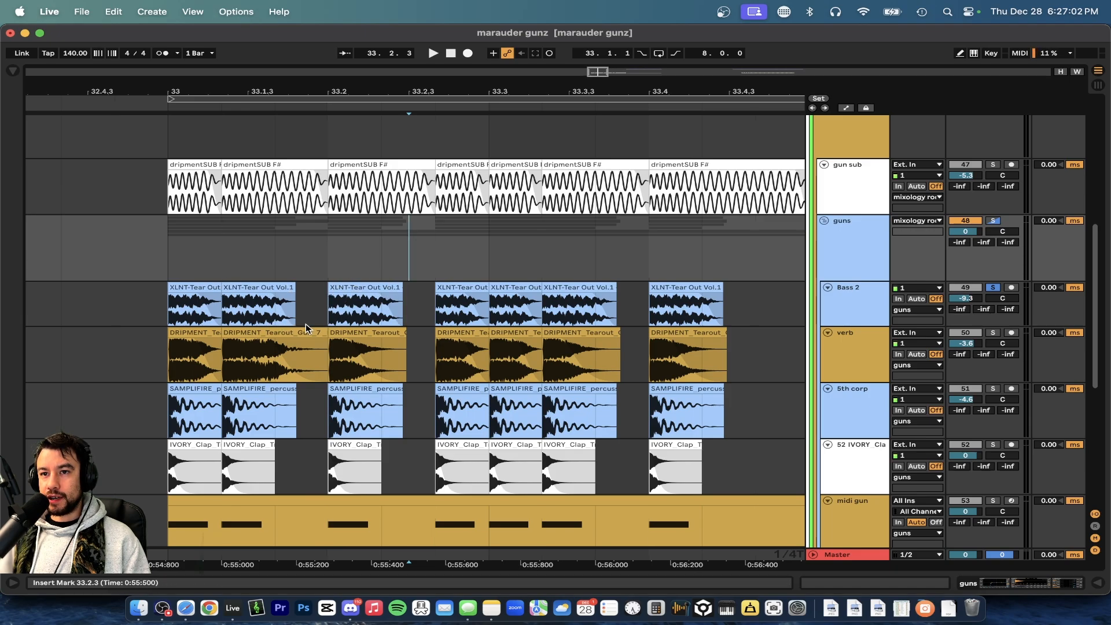
# Try to trim the second Bass 2 and verb clips to the 1/8 triplet grid and duplicate the first two hits across the four audio layers.
pyautogui.press('super+2')
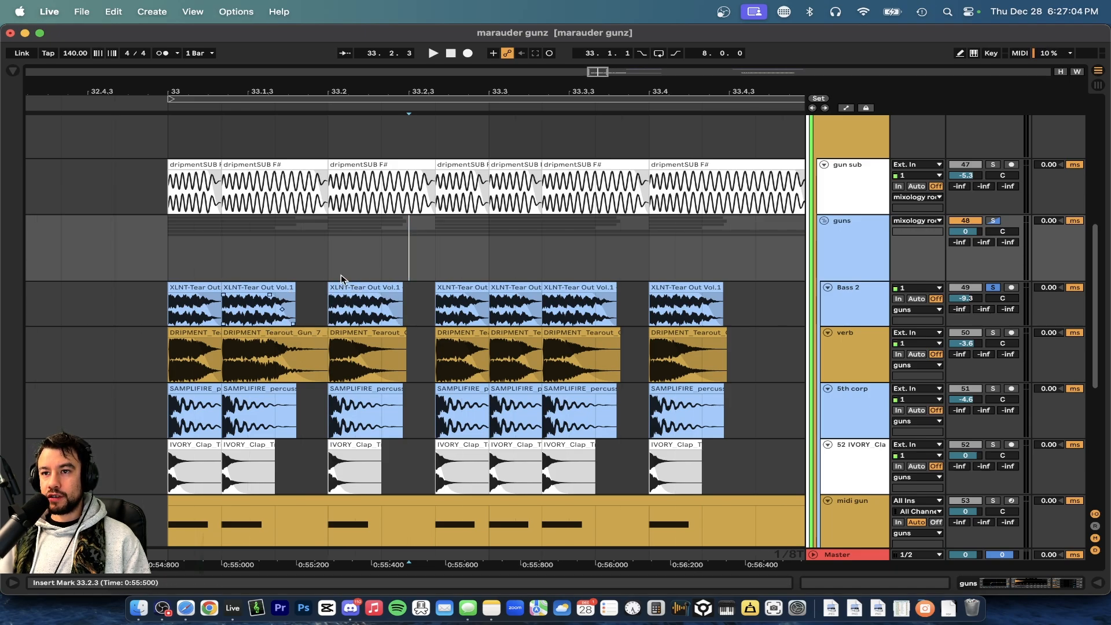
pyautogui.scroll(-3, 162, 271)
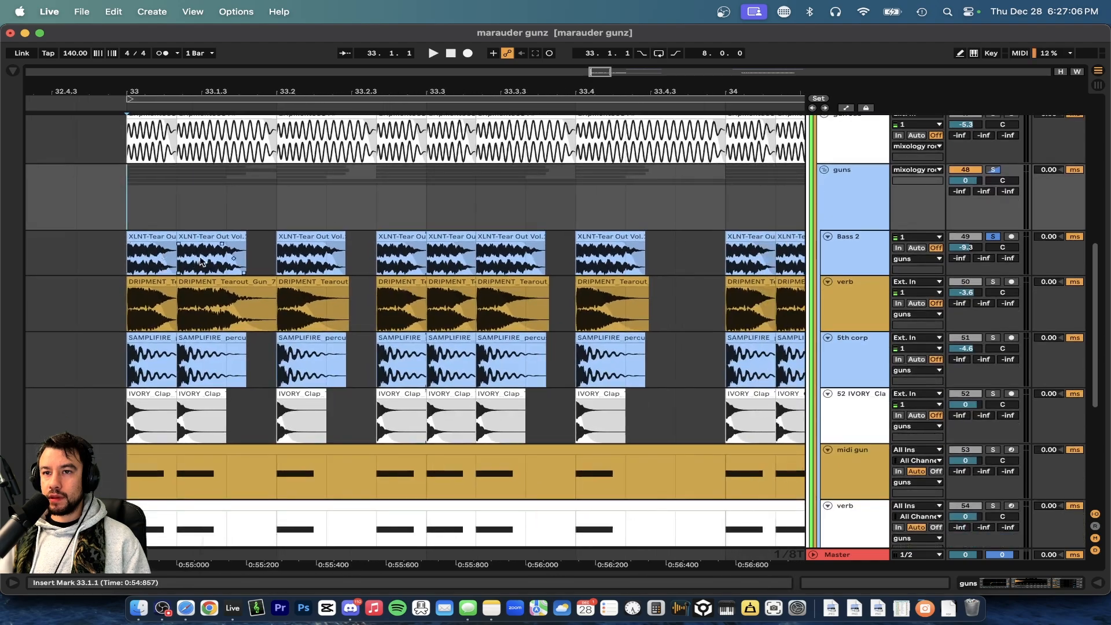
pyautogui.moveTo(240, 233); pyautogui.dragTo(230, 234)
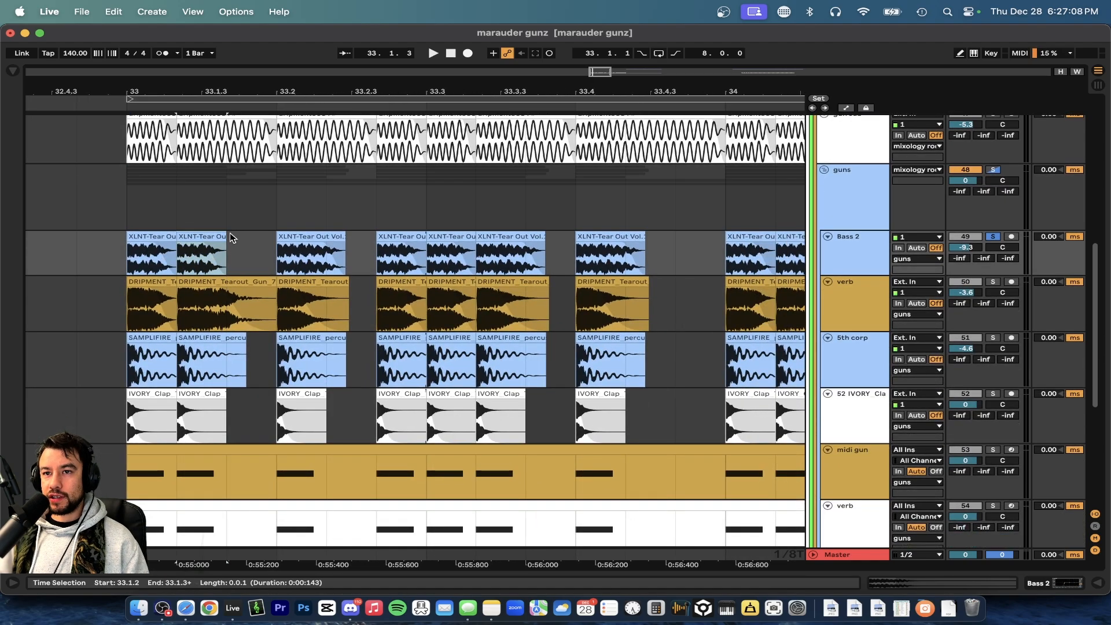
pyautogui.moveTo(273, 279); pyautogui.dragTo(226, 280)
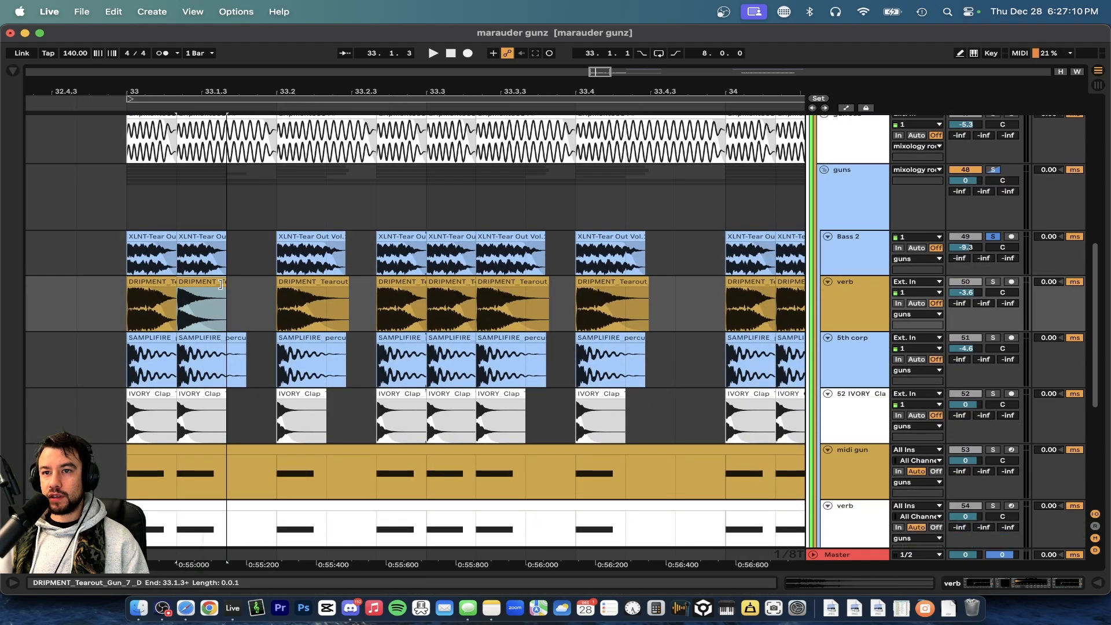
pyautogui.moveTo(234, 357); pyautogui.dragTo(120, 266)
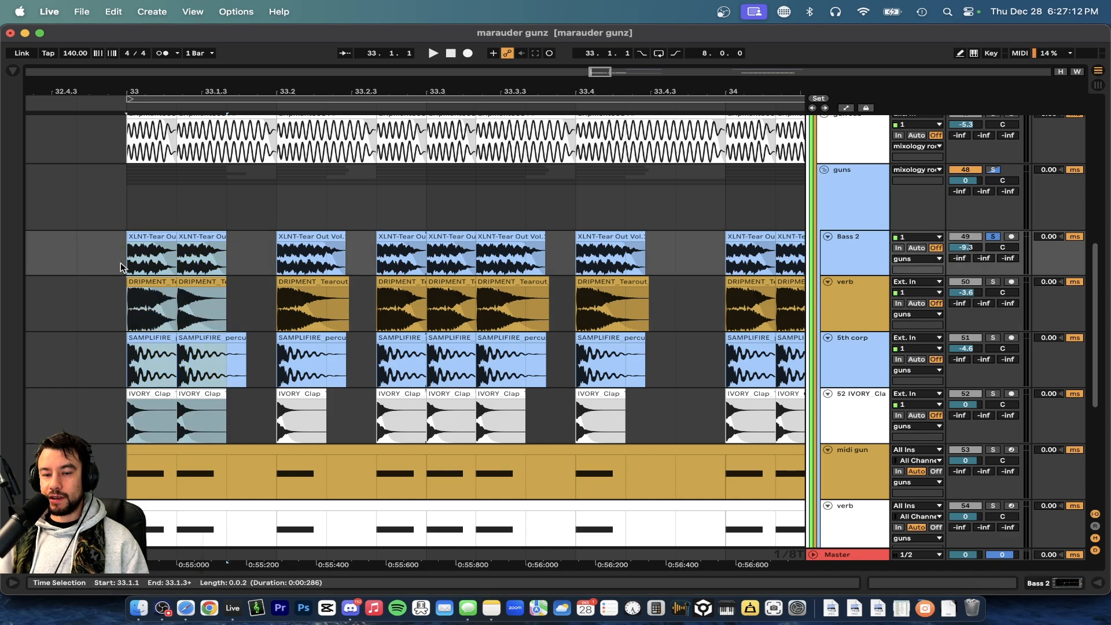
pyautogui.press('super+d')
# Undo the duplication and both clip trims on Bass 2 and verb.
pyautogui.press('cmd+z')
pyautogui.press('cmd+z')
pyautogui.press('cmd+z')
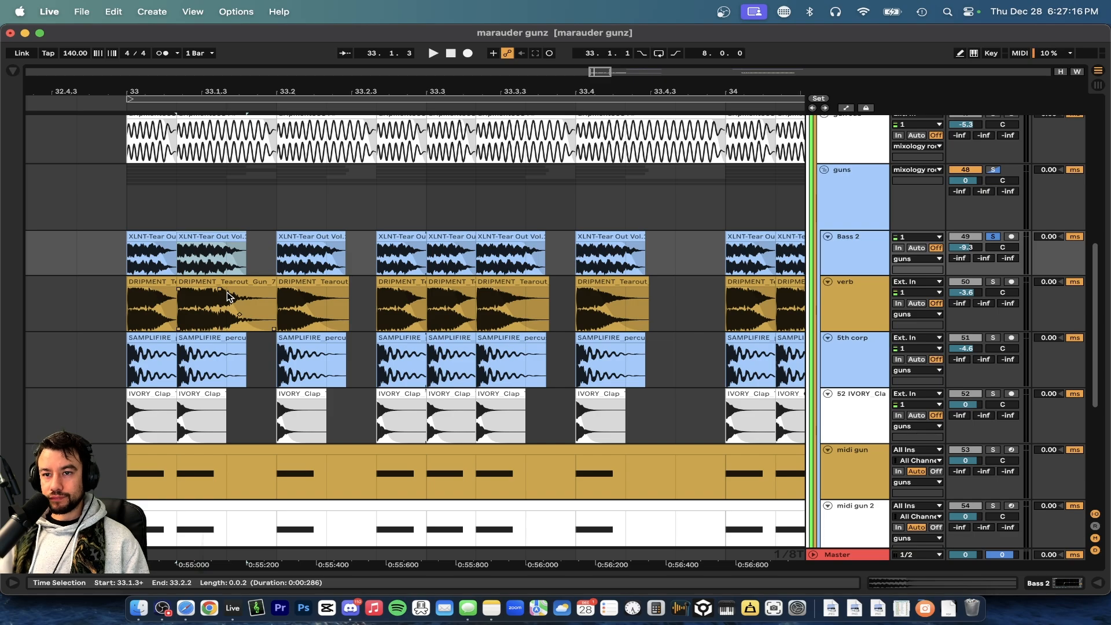
pyautogui.press('super+z')
# Solo the verb track alongside Bass 2 and play both layers twice from 33.1.1 to around bar 35.
pyautogui.click(124, 269)
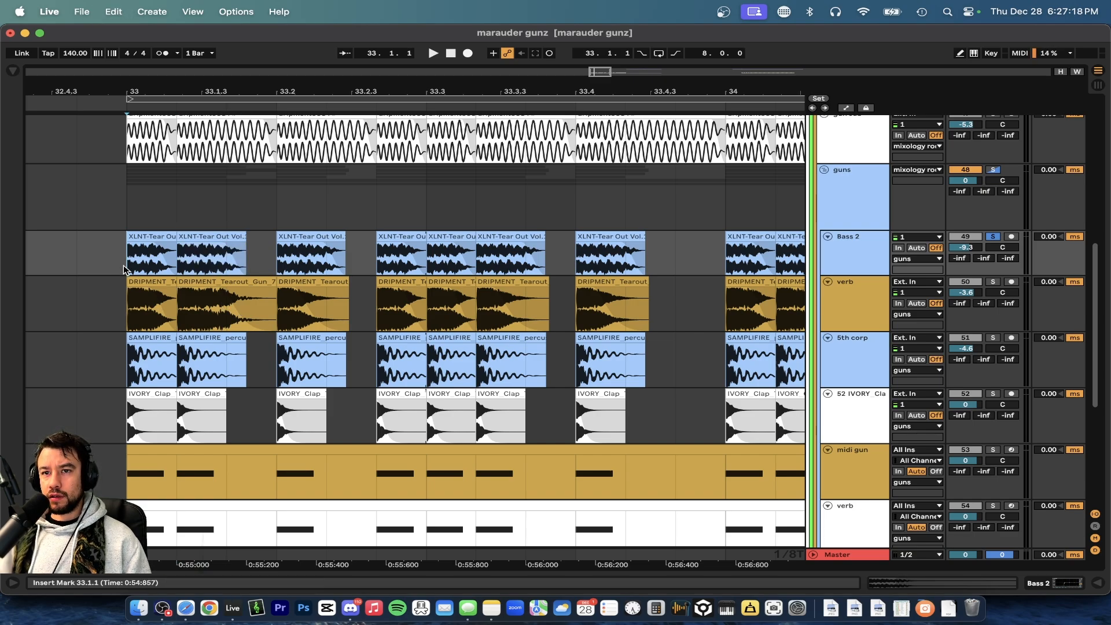
pyautogui.scroll(-3, 350, 291)
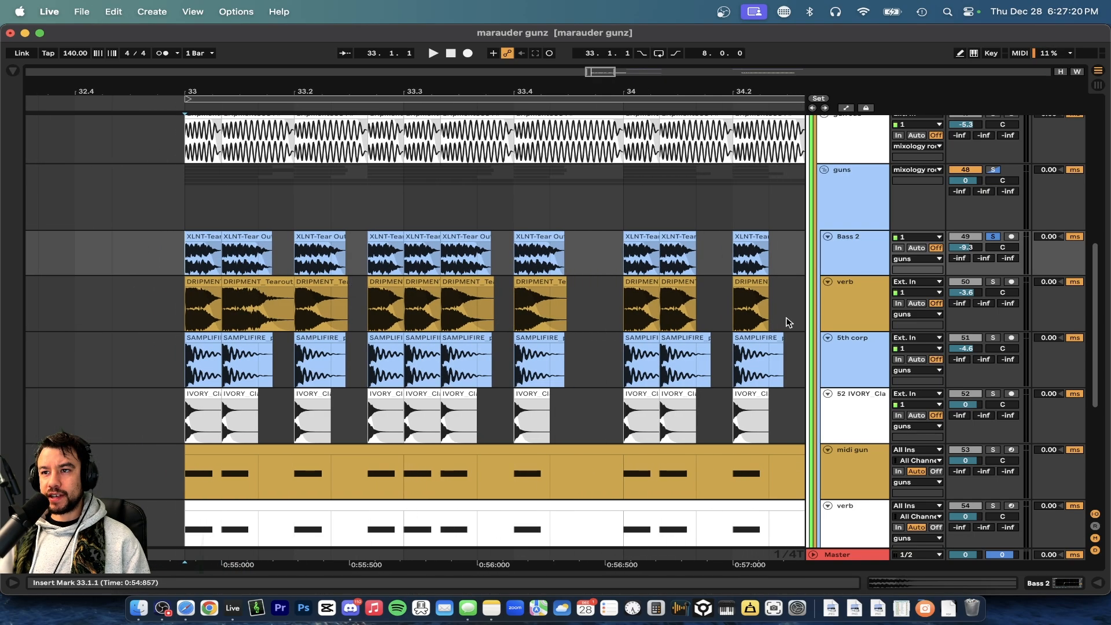
pyautogui.scroll(4, 258, 325)
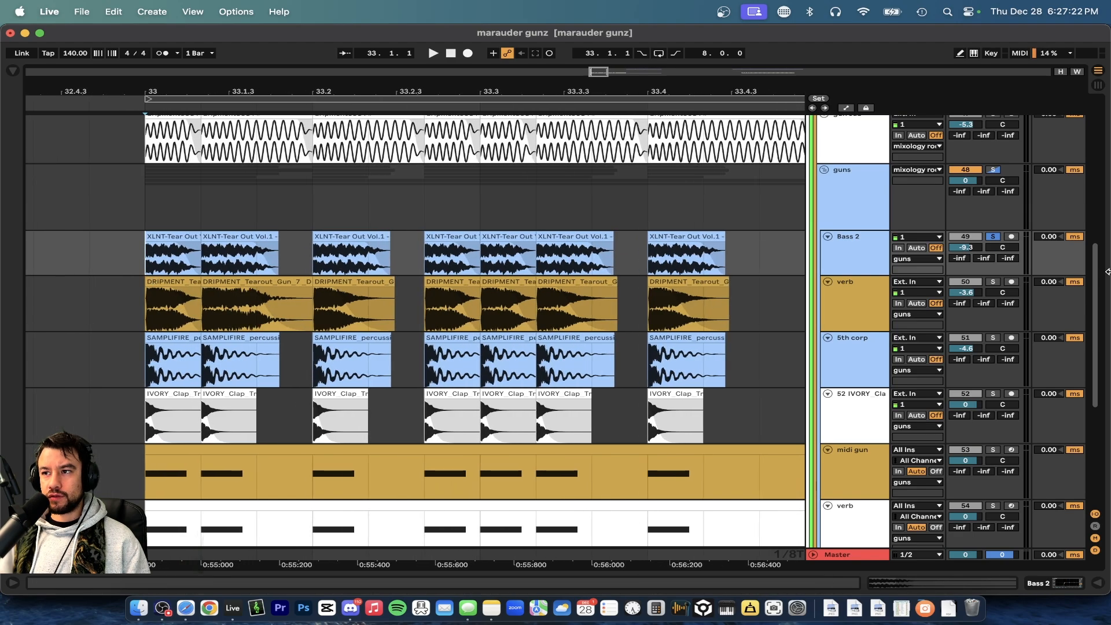
pyautogui.click(993, 283)
pyautogui.press('space')
pyautogui.scroll(-2, 390, 315)
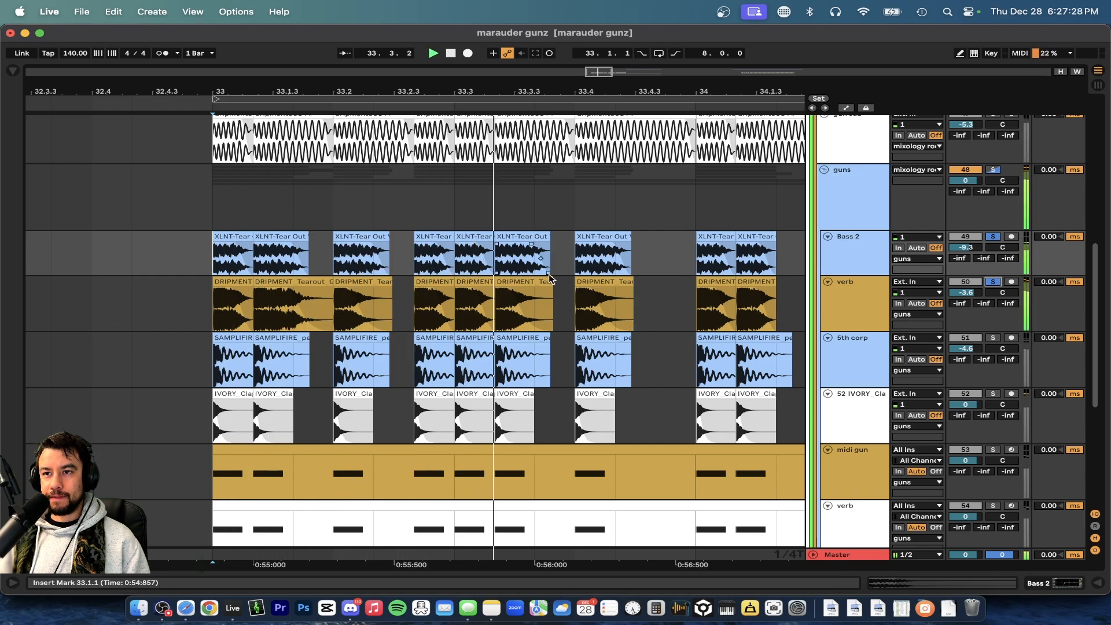
pyautogui.scroll(-2, 534, 340)
pyautogui.scroll(-3, 534, 339)
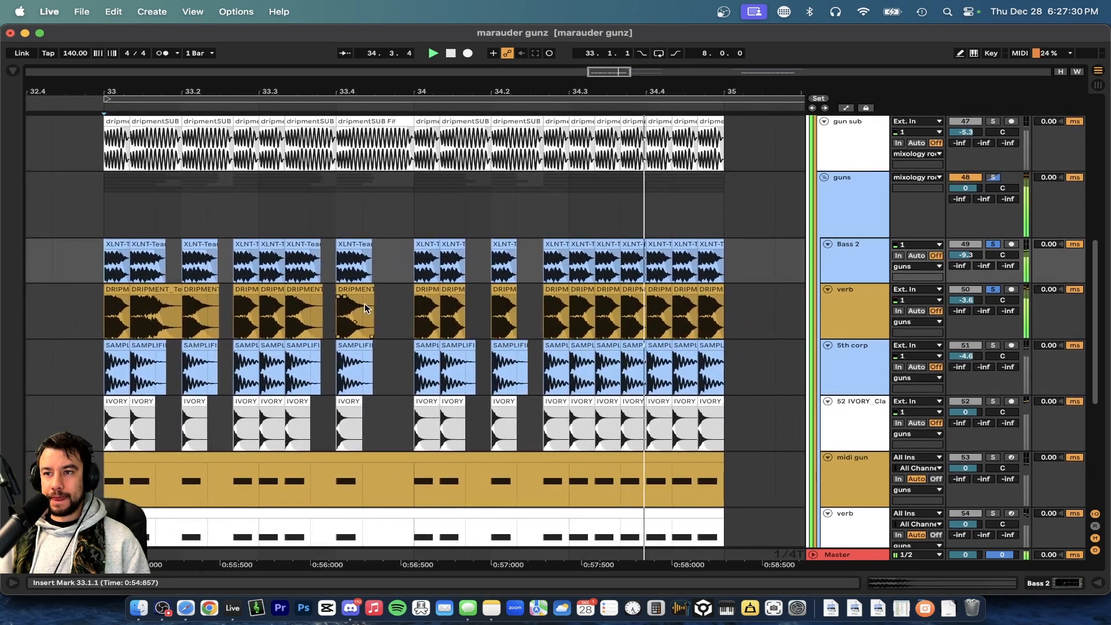
pyautogui.press('space')
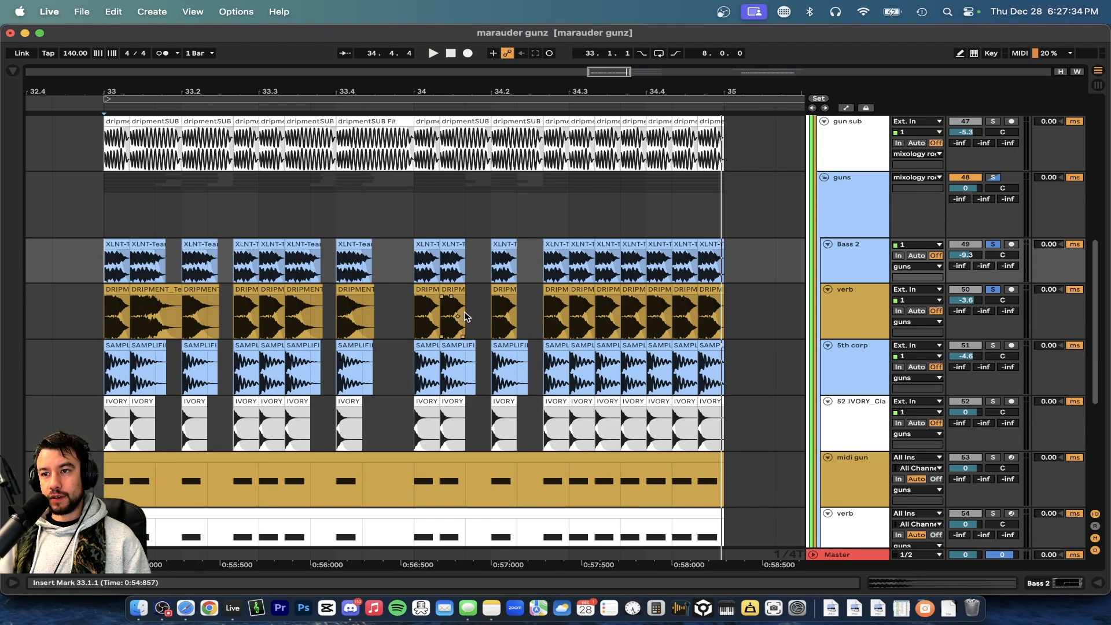
pyautogui.press('space')
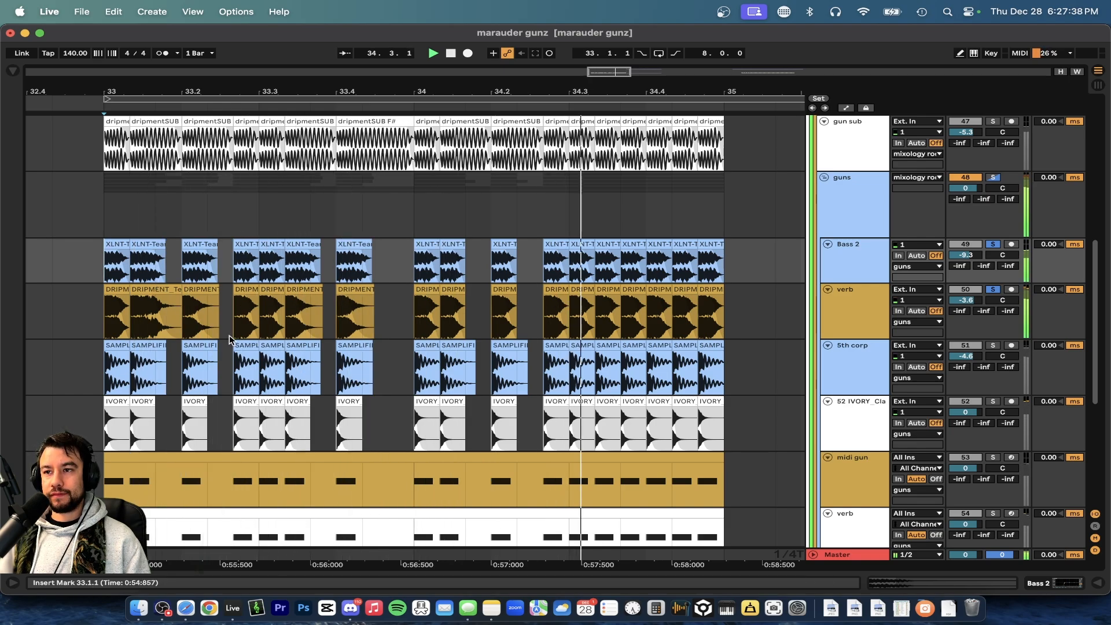
pyautogui.press('space')
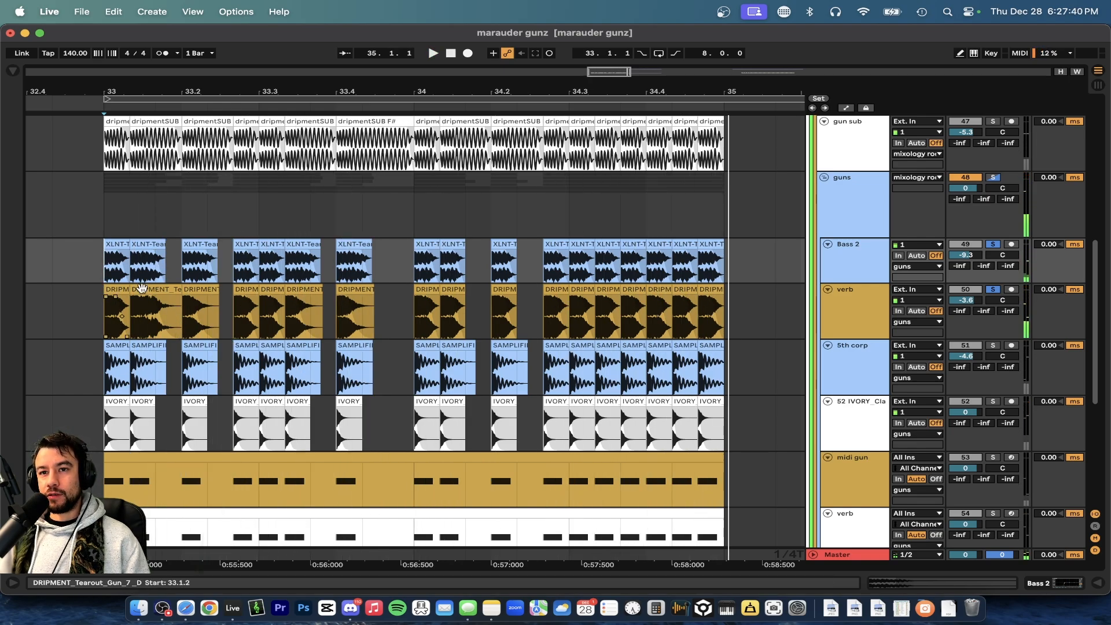
# Place the insert marker on Bass 2 at 41.3.1, where the second gun pattern starts.
pyautogui.scroll(-3, 133, 316)
pyautogui.scroll(-1, 132, 317)
pyautogui.hscroll(1, 133, 316)
pyautogui.scroll(-5, 524, 311)
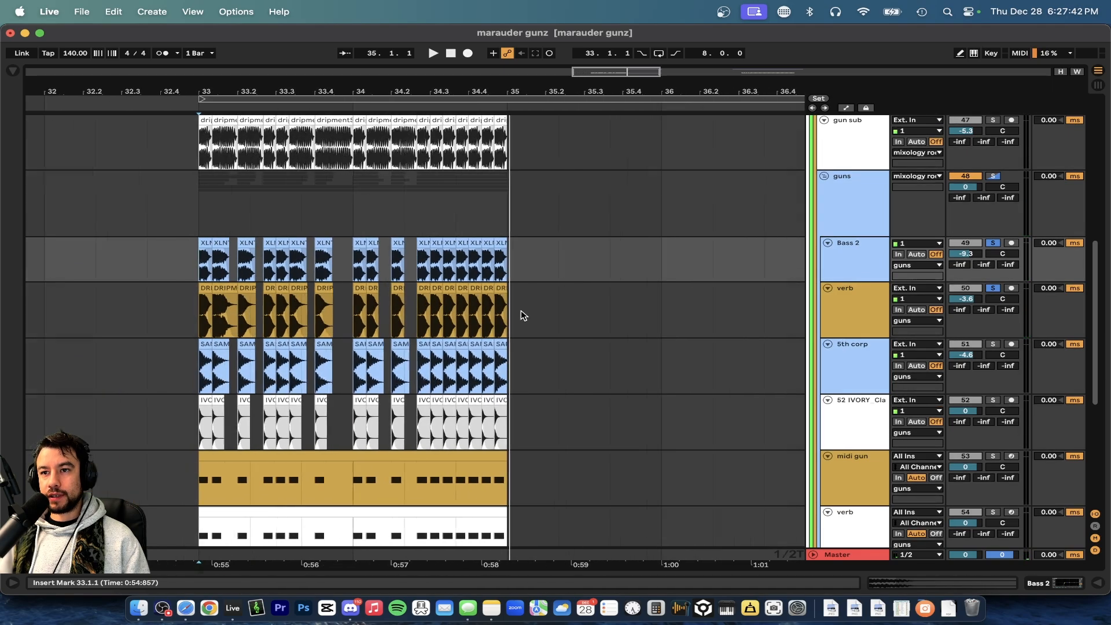
pyautogui.hscroll(10, 521, 310)
pyautogui.scroll(5, 521, 312)
pyautogui.scroll(2, 521, 310)
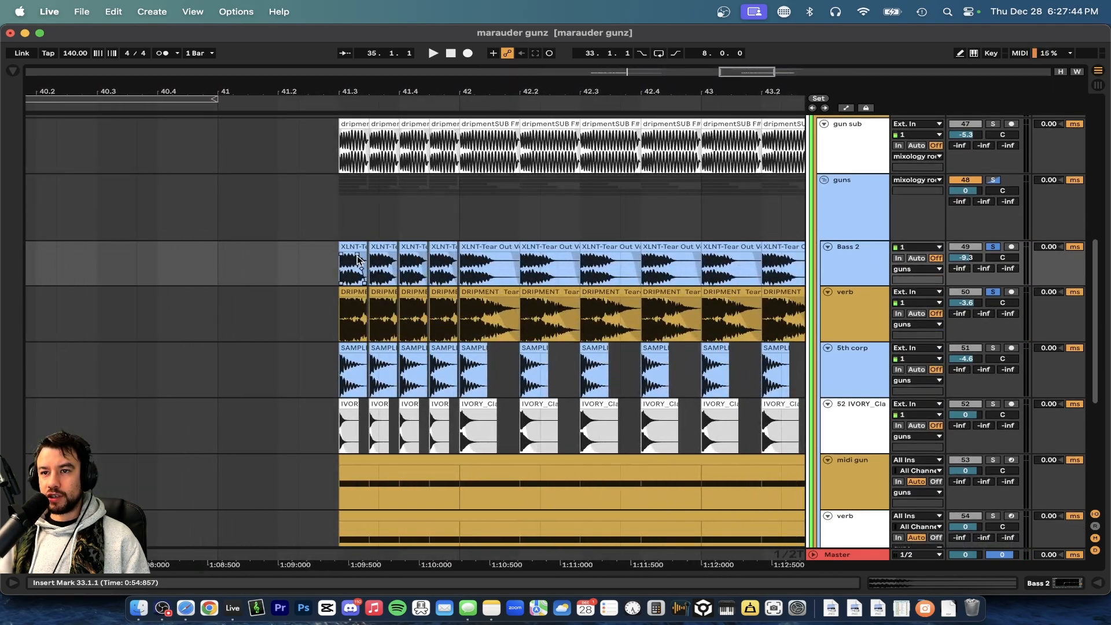
pyautogui.click(342, 262)
# Play the second gun pattern with Bass 2 and verb soloed, from 41.3.1 into bar 43.
pyautogui.hscroll(4, 419, 315)
pyautogui.scroll(1, 420, 316)
pyautogui.press('space')
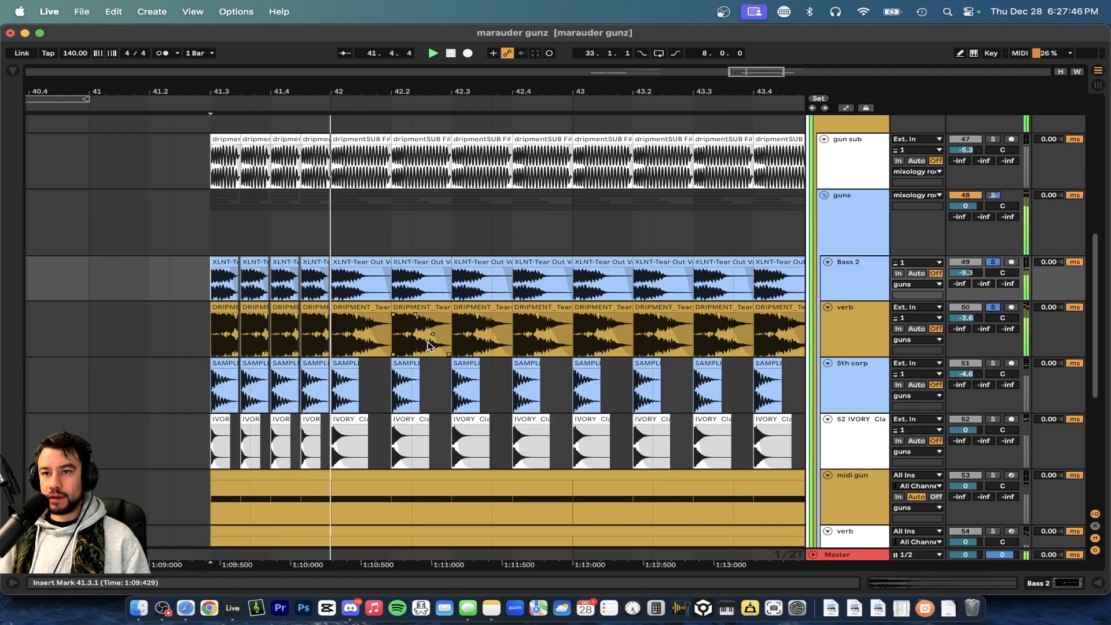
pyautogui.scroll(1, 534, 319)
pyautogui.scroll(-1, 538, 317)
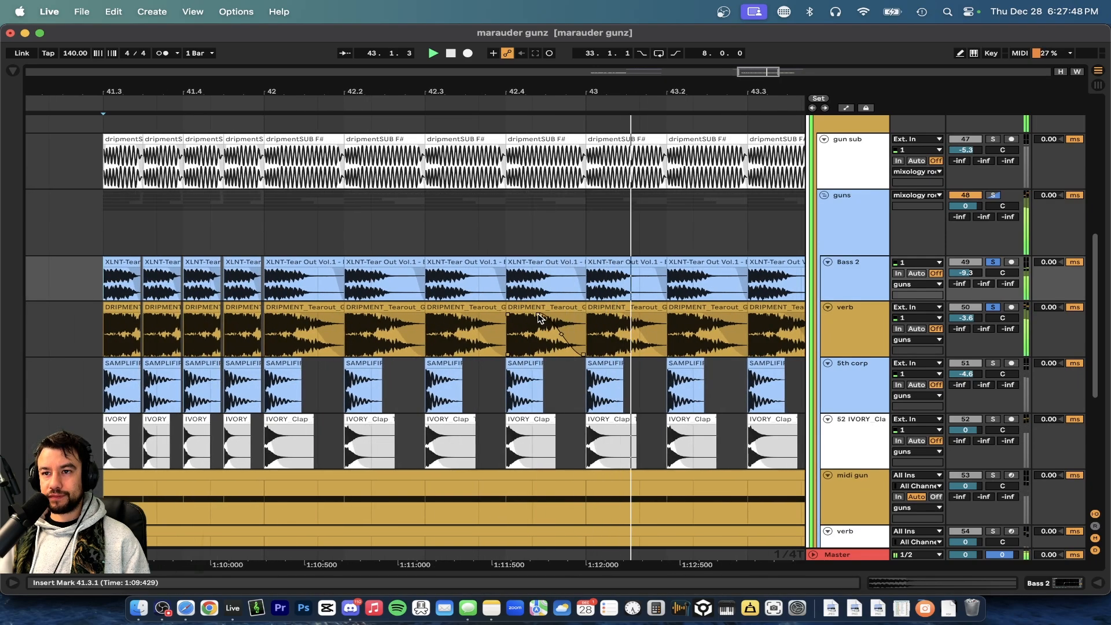
pyautogui.scroll(2, 538, 317)
# Select the Bass 2 clip at 41.3.3 and narrow the arrangement grid to 1/16 triplet.
pyautogui.press('super+2')
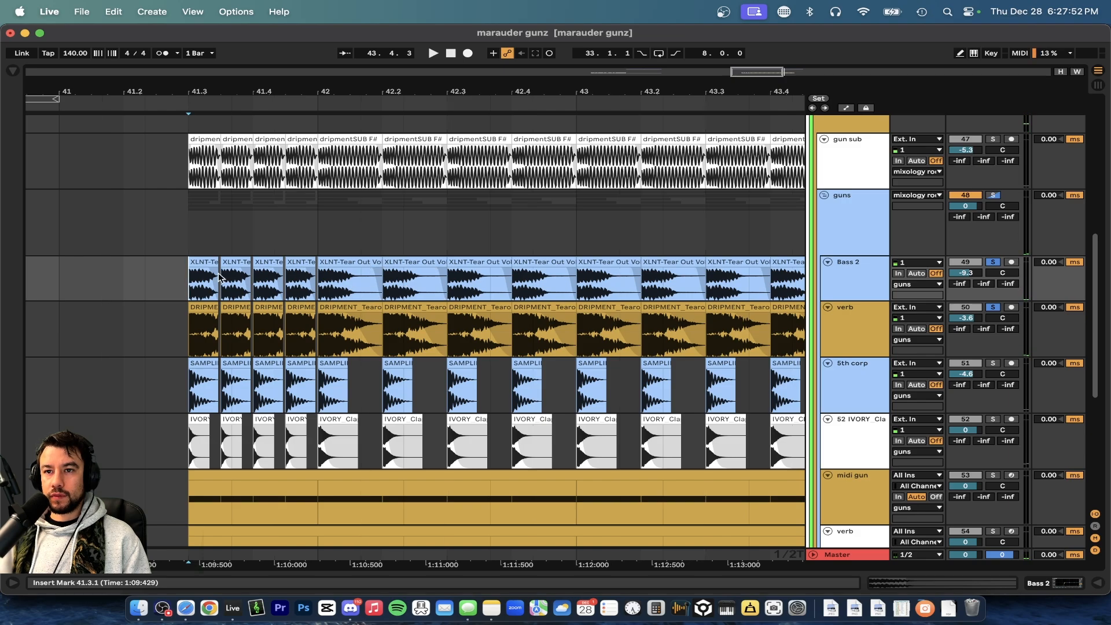
pyautogui.scroll(2, 218, 278)
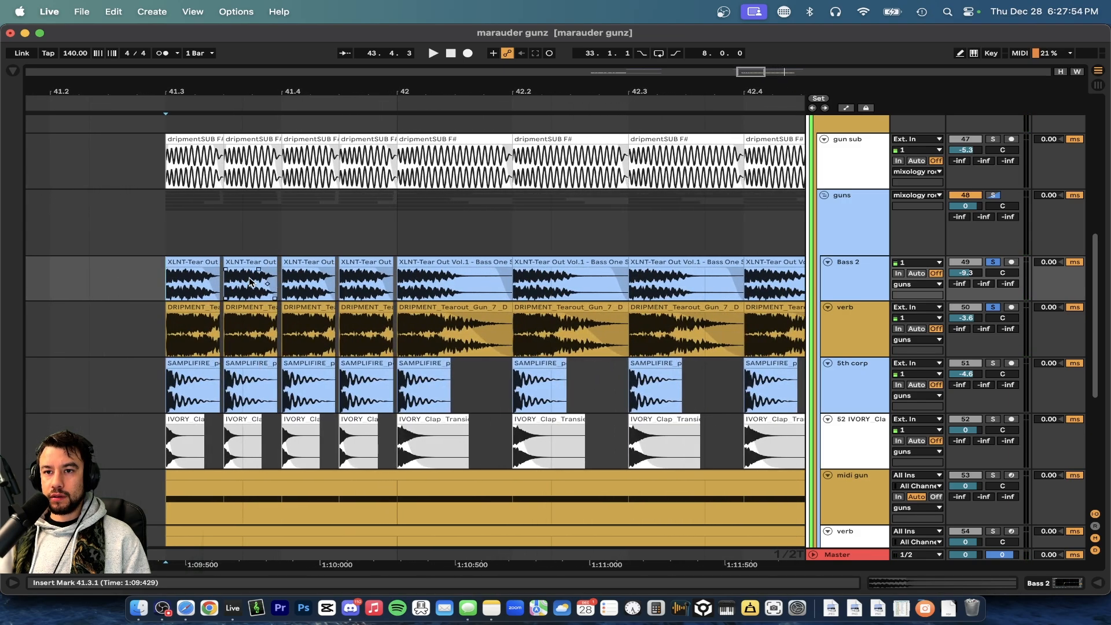
pyautogui.click(250, 282)
pyautogui.press('super+1')
pyautogui.press('super+1')
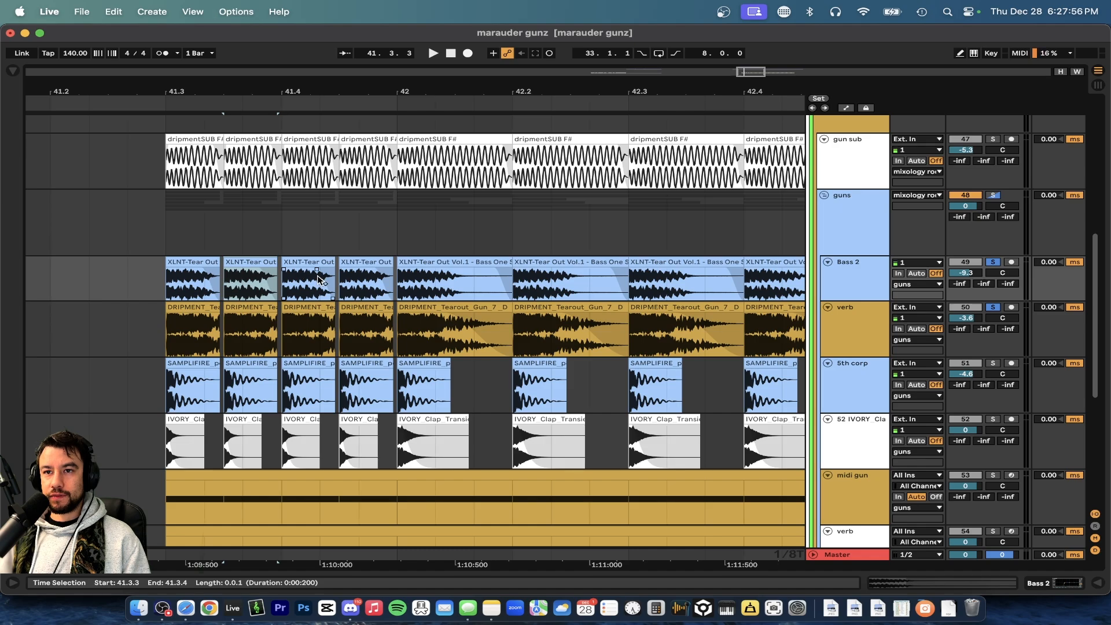
pyautogui.press('super+1')
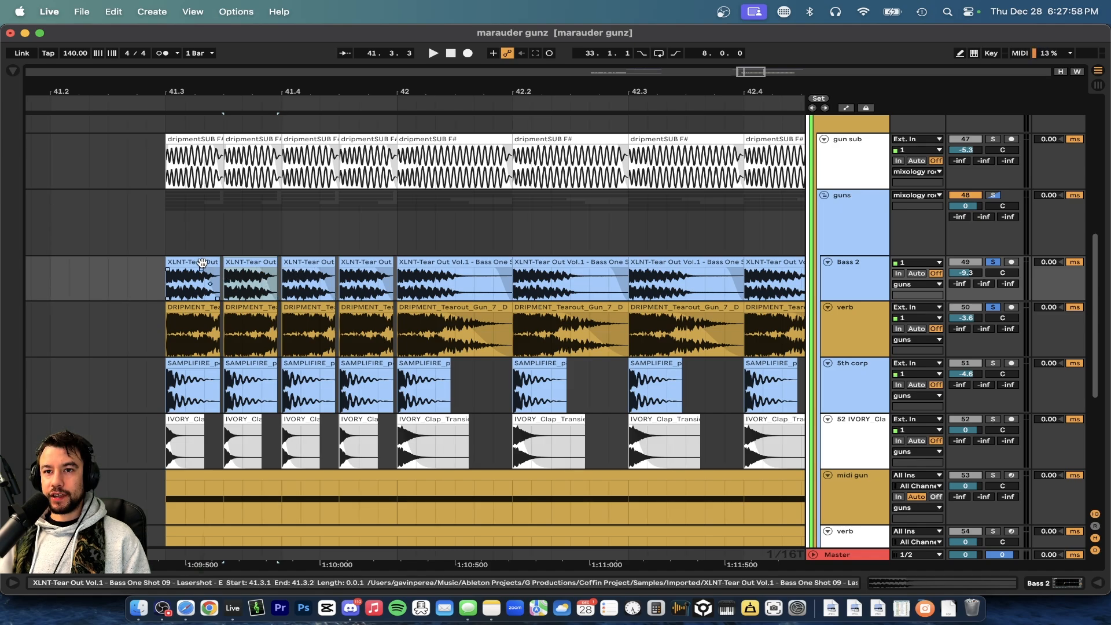
# Play the soloed Bass 2 and verb layers from the clip at 41.3.1 into bar 44.
pyautogui.press('space')
pyautogui.scroll(-1, 510, 262)
pyautogui.hscroll(4, 510, 262)
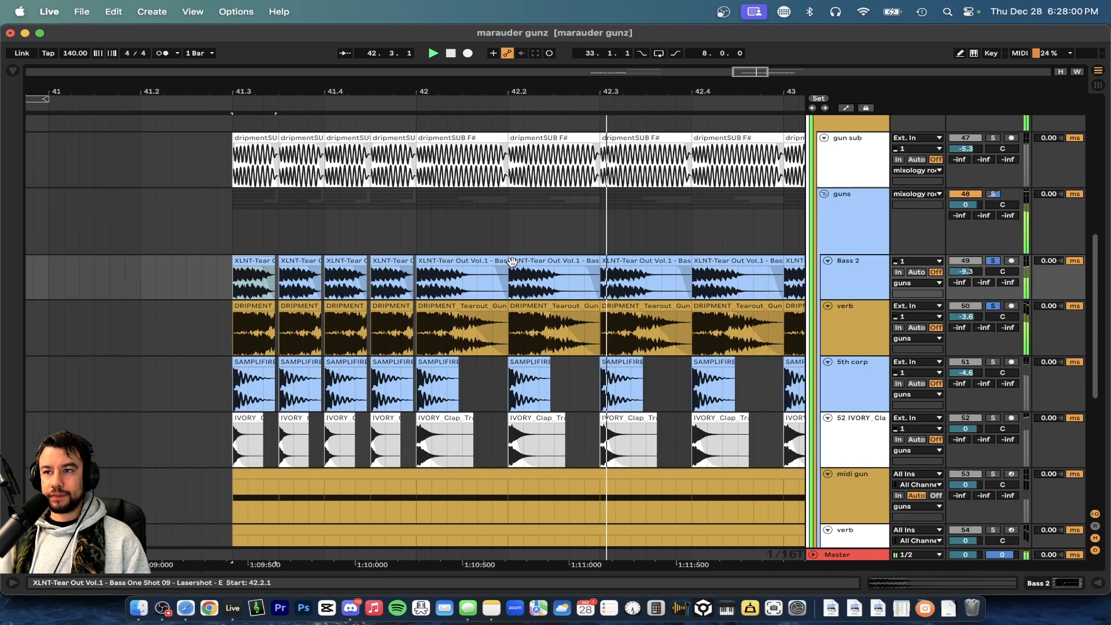
pyautogui.scroll(2, 512, 263)
pyautogui.scroll(-2, 513, 266)
pyautogui.scroll(-1, 513, 266)
pyautogui.hscroll(4, 514, 266)
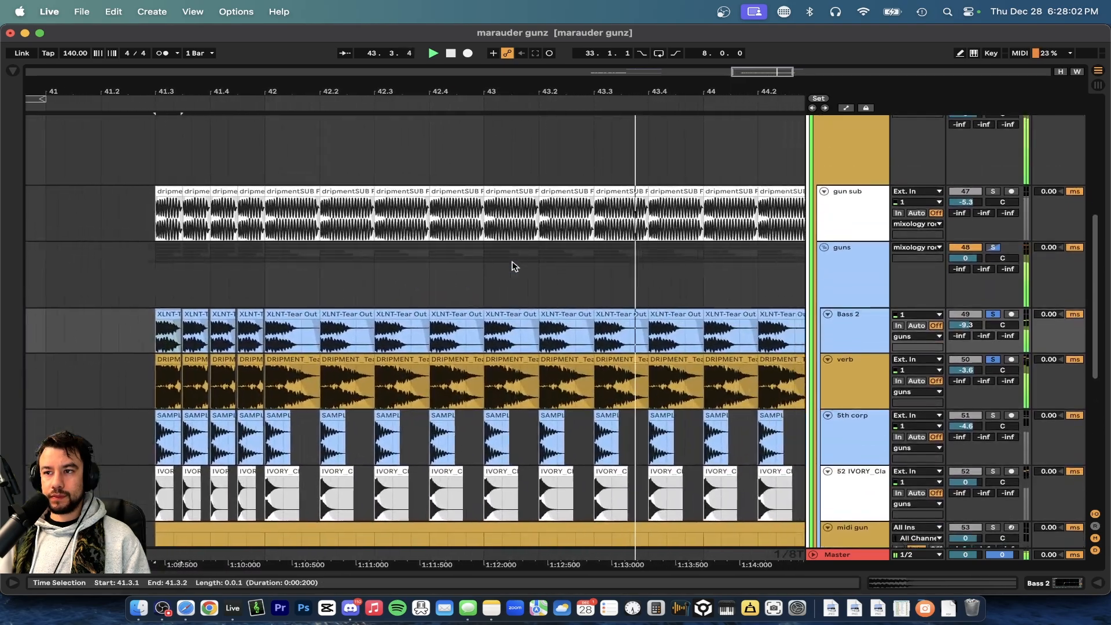
pyautogui.press('space')
# Replay the second gun pattern from the first Bass 2 clip through to its end at 44.3.1.
pyautogui.scroll(3, 119, 334)
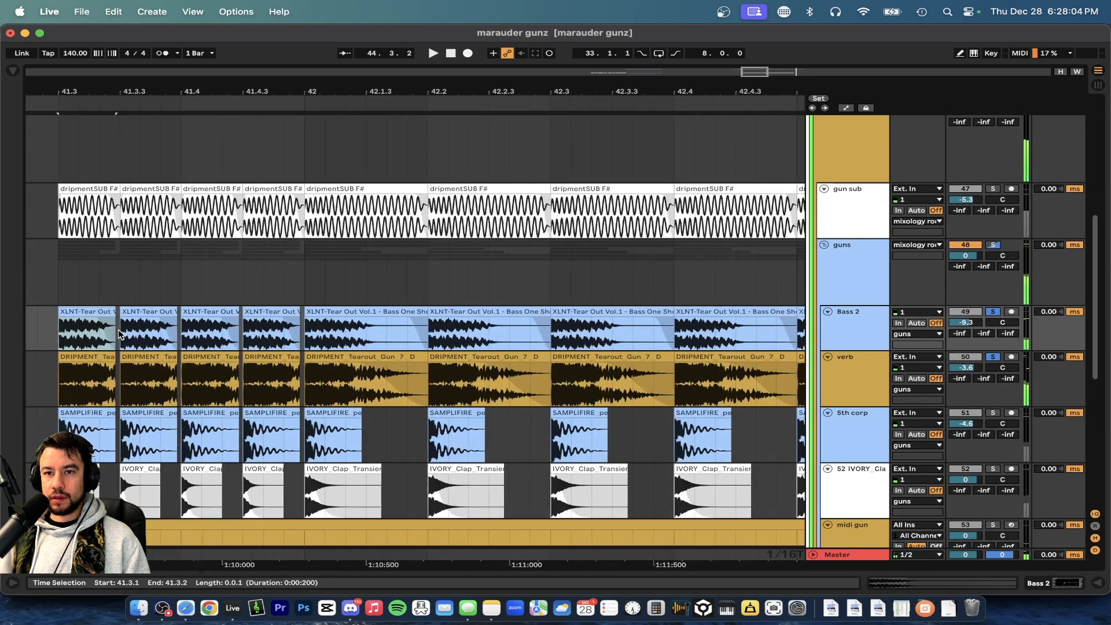
pyautogui.click(86, 312)
pyautogui.press('space')
pyautogui.scroll(-5, 87, 312)
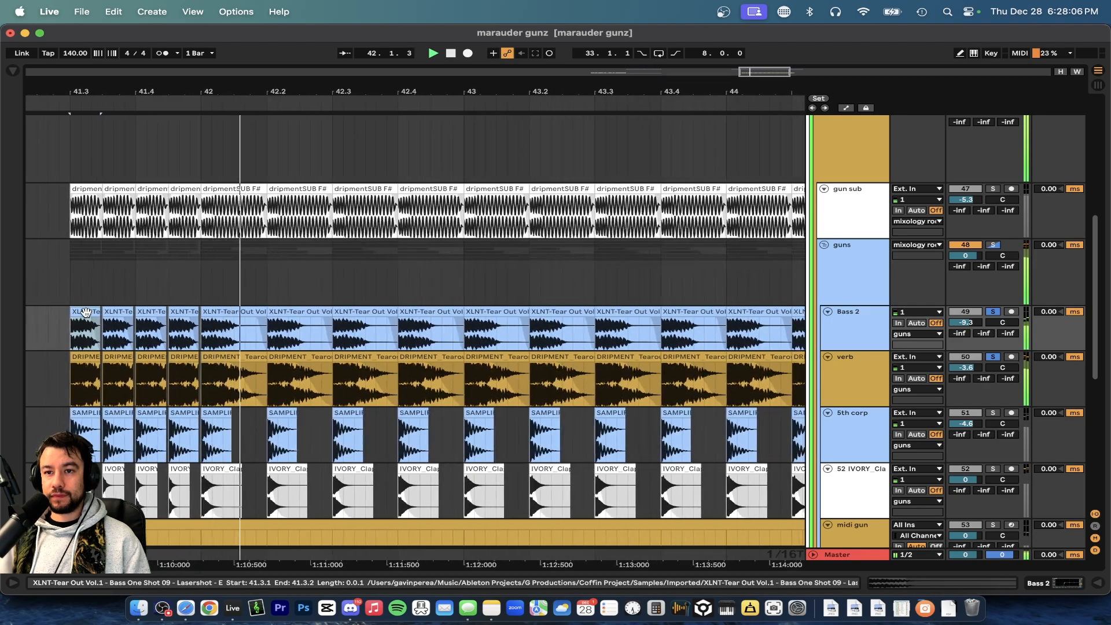
pyautogui.scroll(-8, 360, 324)
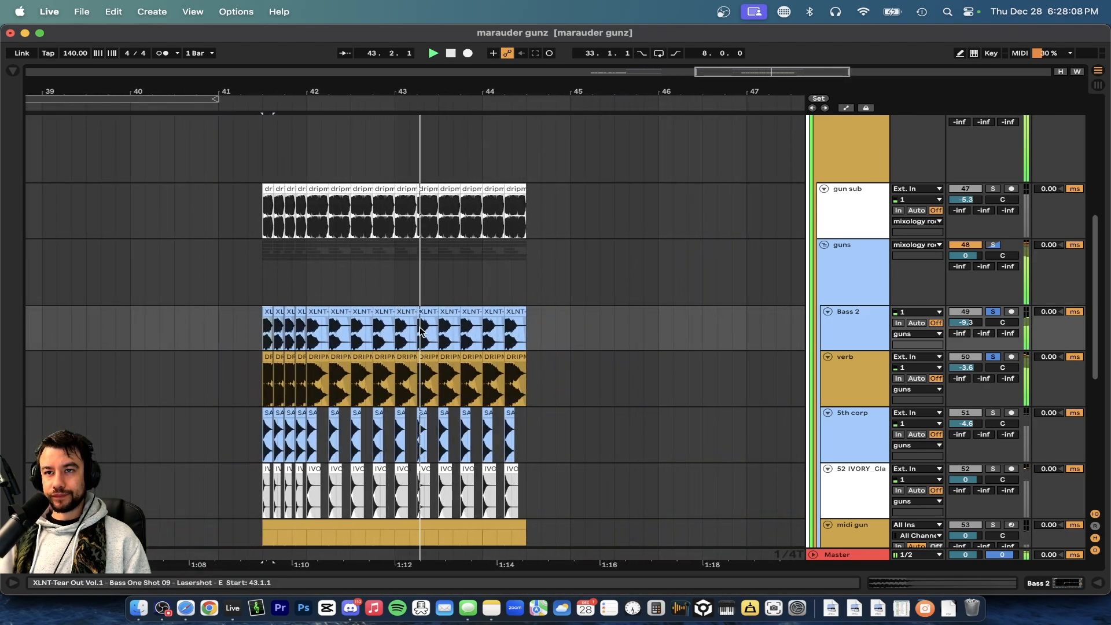
pyautogui.click(255, 250)
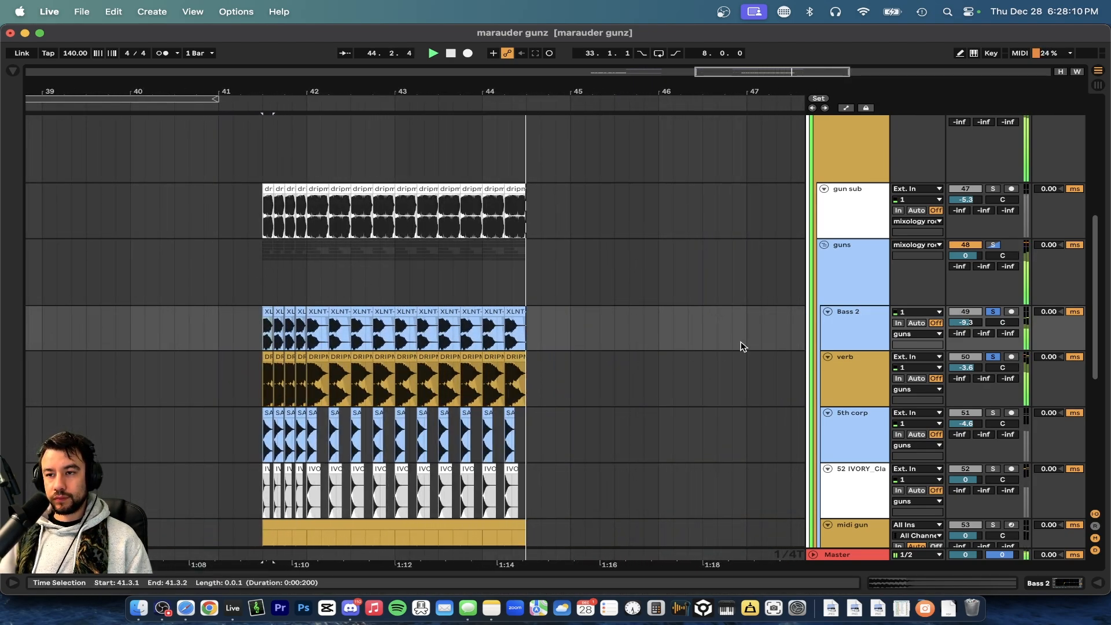
pyautogui.press('space')
# Solo only Bass 2 and play the first gun pattern from its clip at 33.1.1.
pyautogui.scroll(-2, 538, 339)
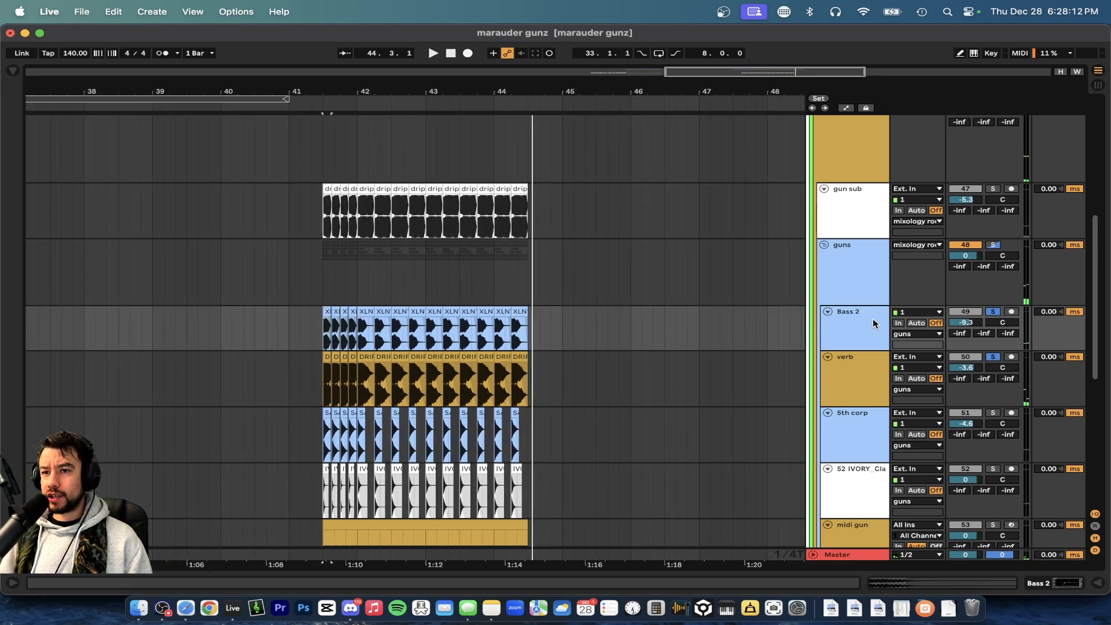
pyautogui.scroll(5, 516, 310)
pyautogui.scroll(-2, 544, 278)
pyautogui.hscroll(-2, 544, 278)
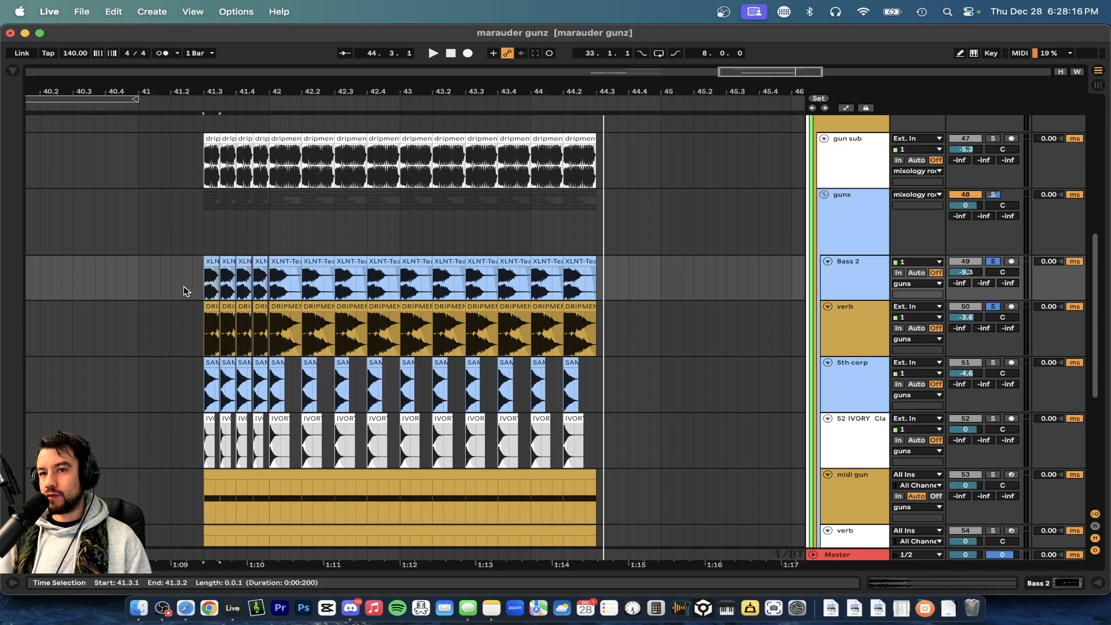
pyautogui.hscroll(-15, 207, 290)
pyautogui.hscroll(3, 207, 291)
pyautogui.scroll(2, 291, 292)
pyautogui.scroll(1, 291, 293)
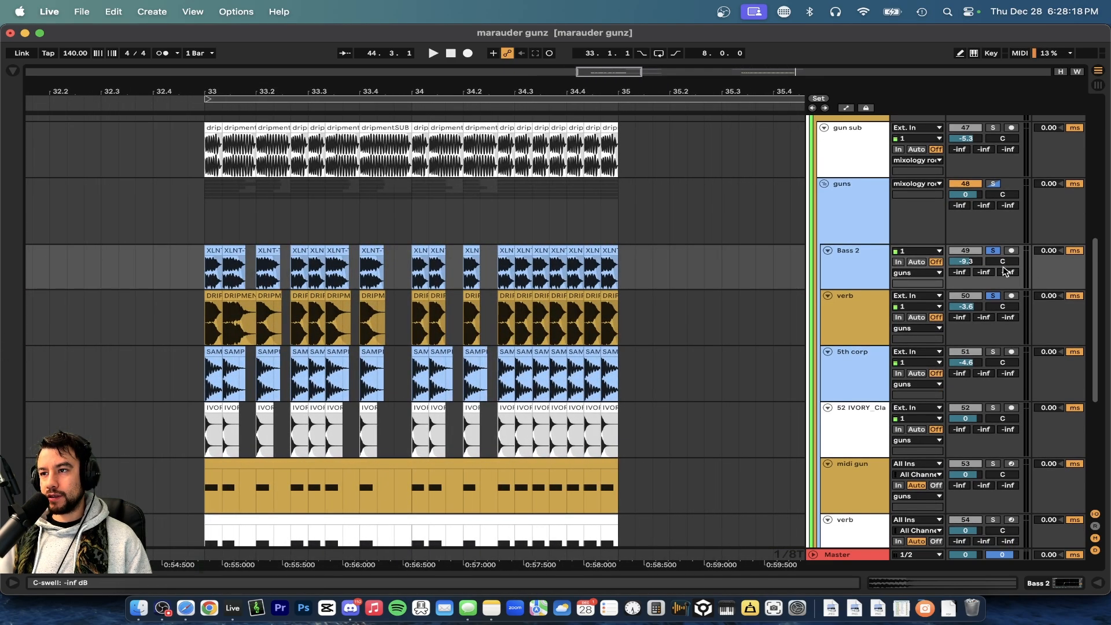
pyautogui.click(994, 252)
pyautogui.press('space')
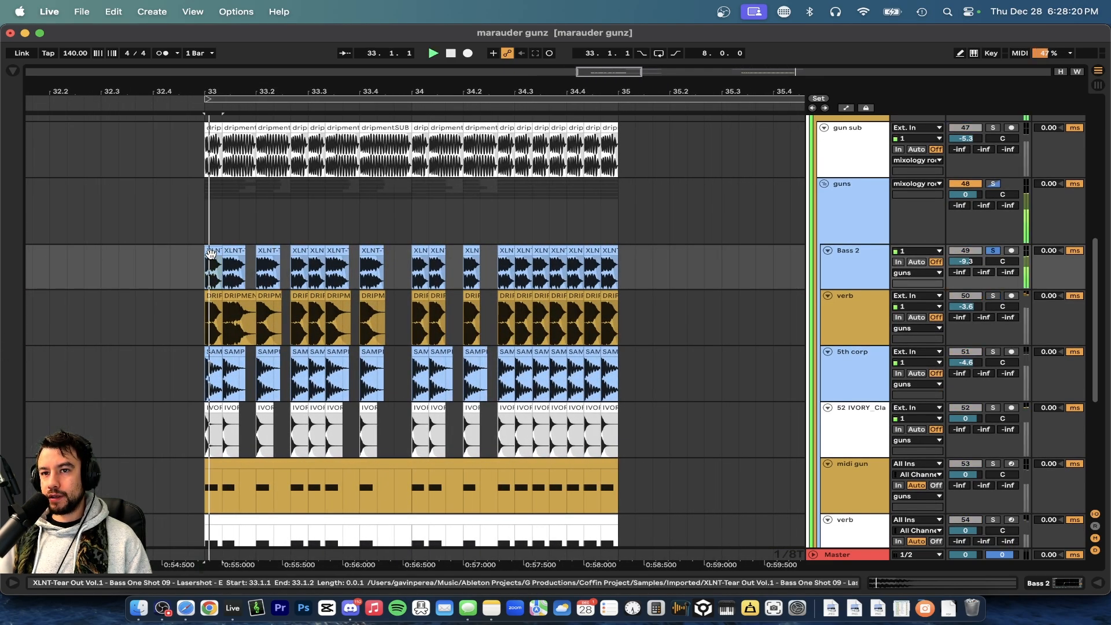
pyautogui.scroll(3, 231, 298)
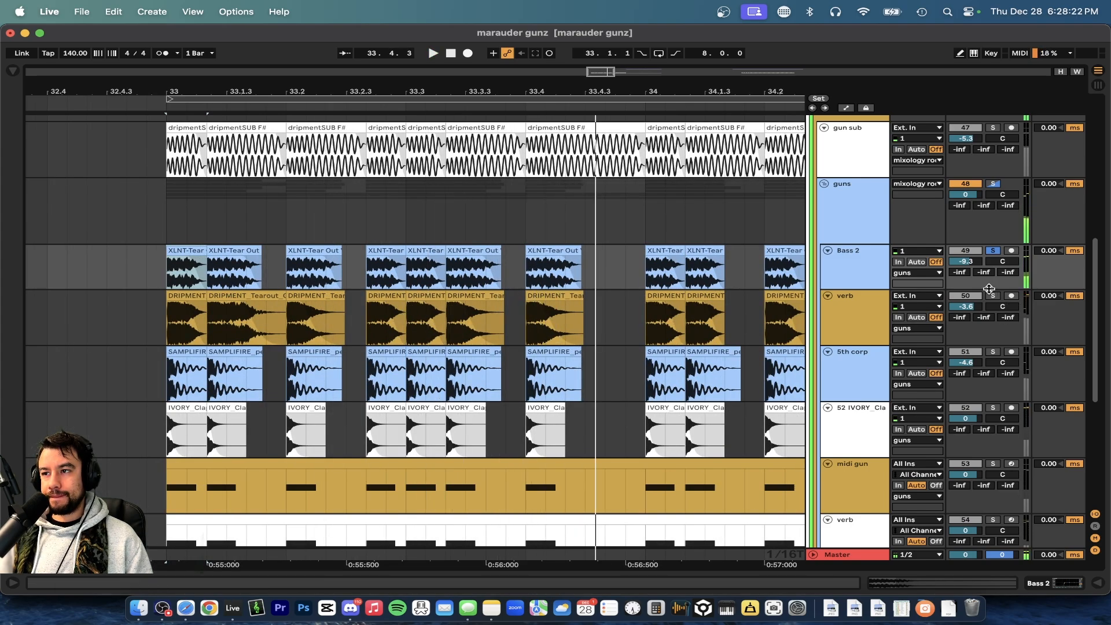
# Solo only the verb track, show its device chain through Convolver Gun and EQ Eight, and play the pattern from 33.1.1.
pyautogui.click(992, 296)
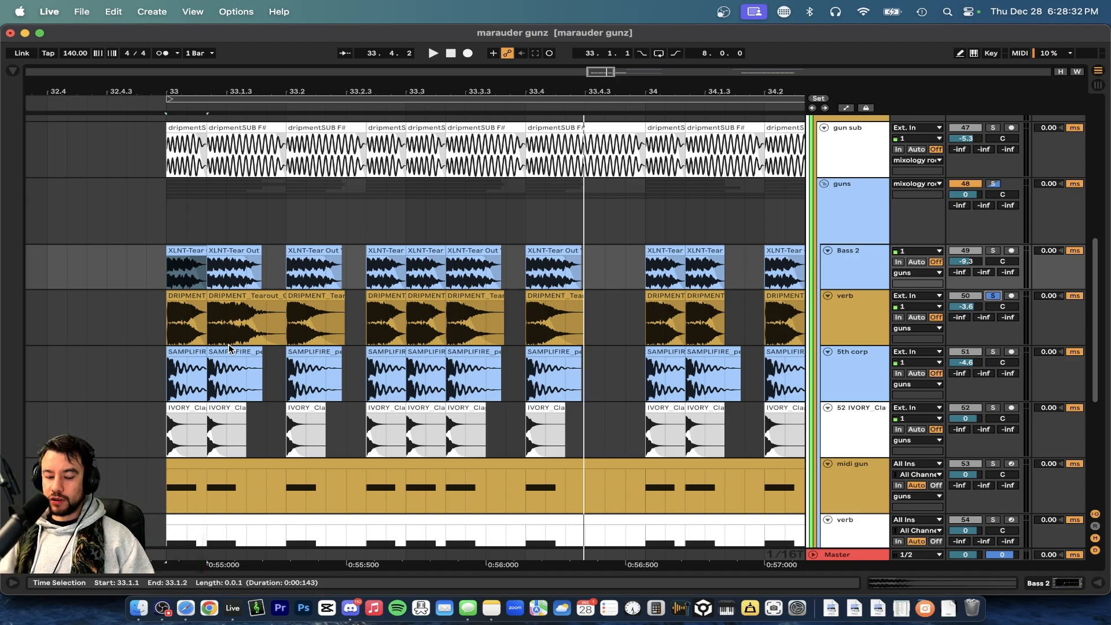
pyautogui.doubleClick(867, 333)
pyautogui.press('space')
pyautogui.hscroll(5, 838, 524)
pyautogui.press('space')
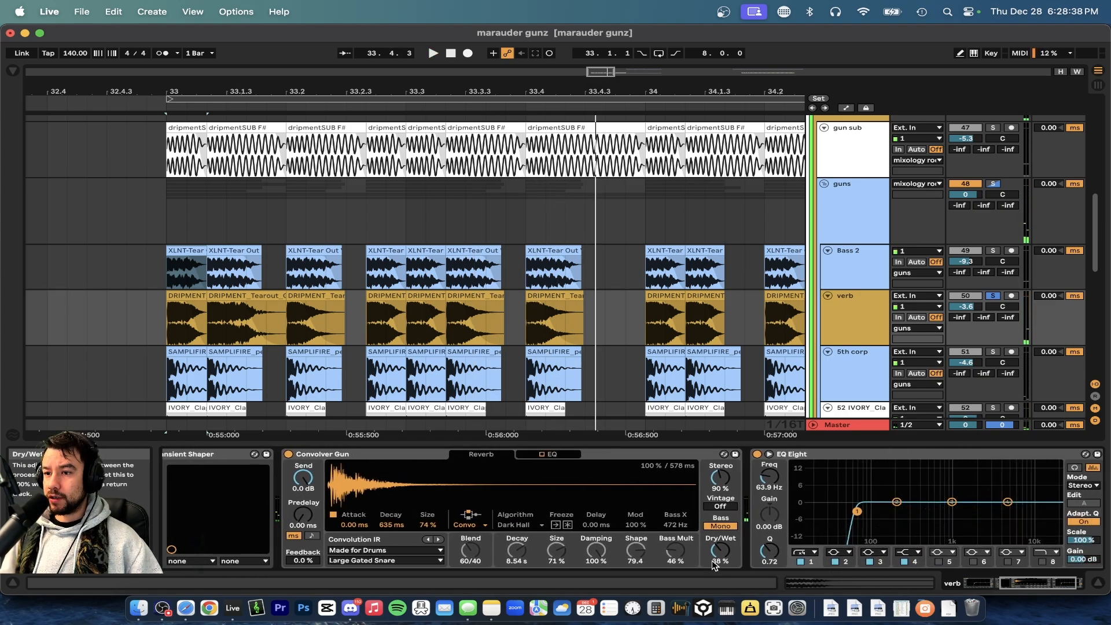
# Play the soloed verb track from 33.1.1 with Convolver Gun switched off, and again with it switched back on, to compare.
pyautogui.press('space')
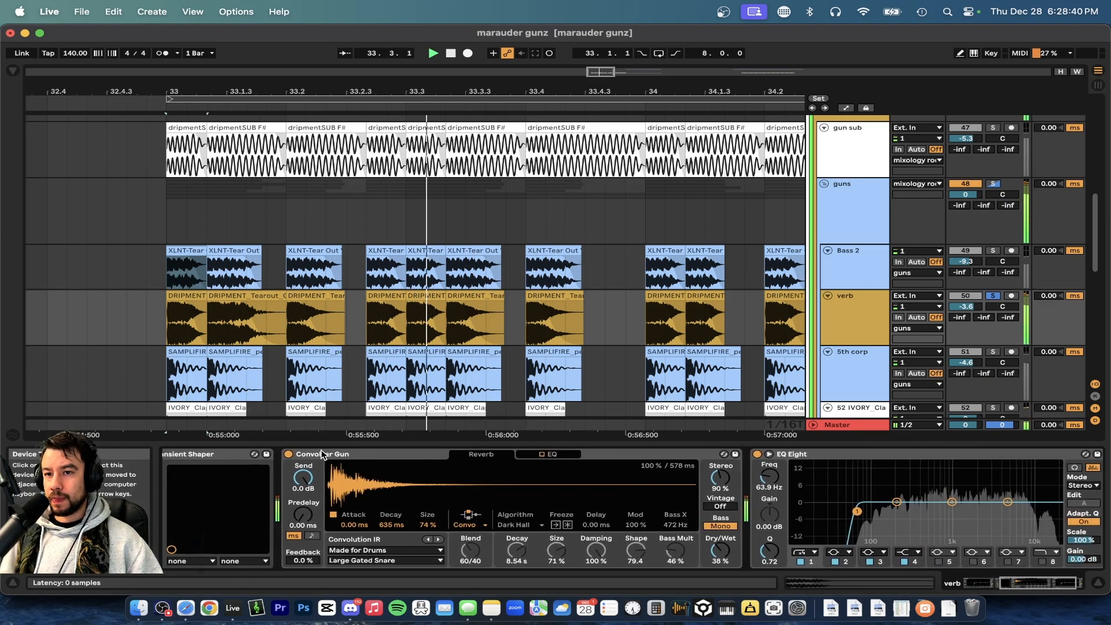
pyautogui.click(288, 455)
pyautogui.press('space')
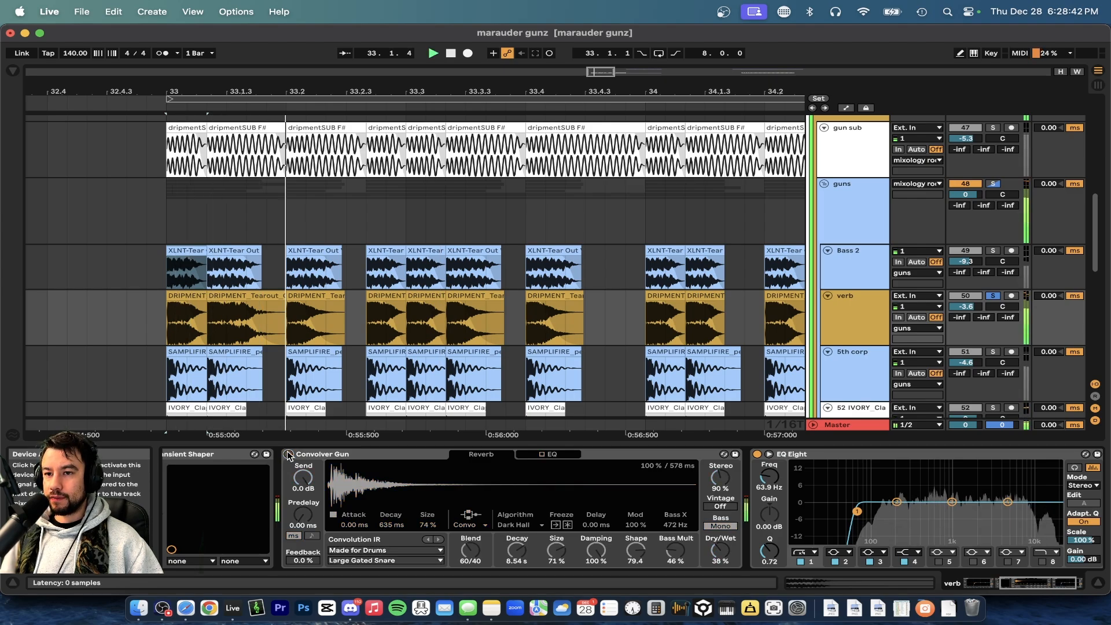
pyautogui.press('space')
pyautogui.click(288, 455)
pyautogui.press('space')
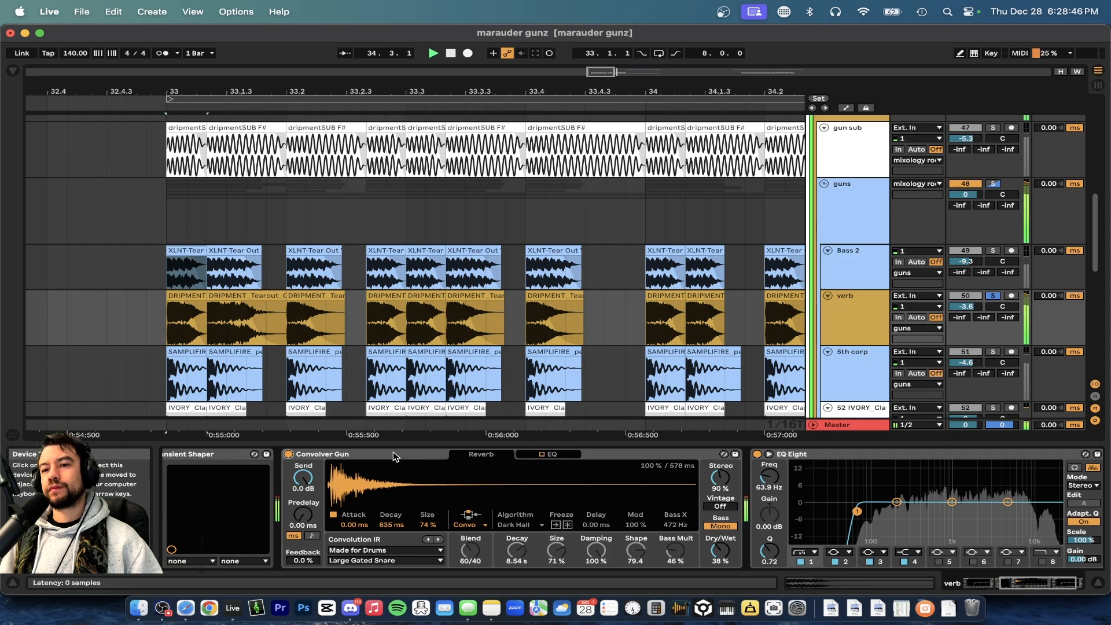
pyautogui.press('space')
# Hide the device view to show more gun layers in the arrangement, and select the 5th corp track.
pyautogui.scroll(-3, 482, 371)
pyautogui.hscroll(2, 484, 376)
pyautogui.scroll(-1, 483, 375)
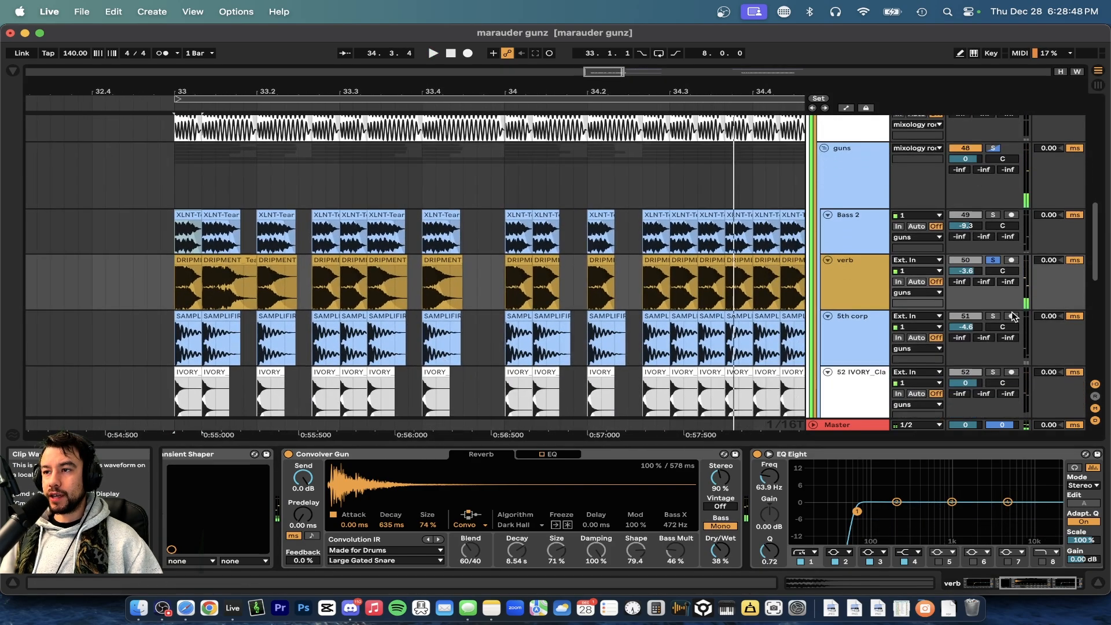
pyautogui.moveTo(775, 445); pyautogui.dragTo(774, 573)
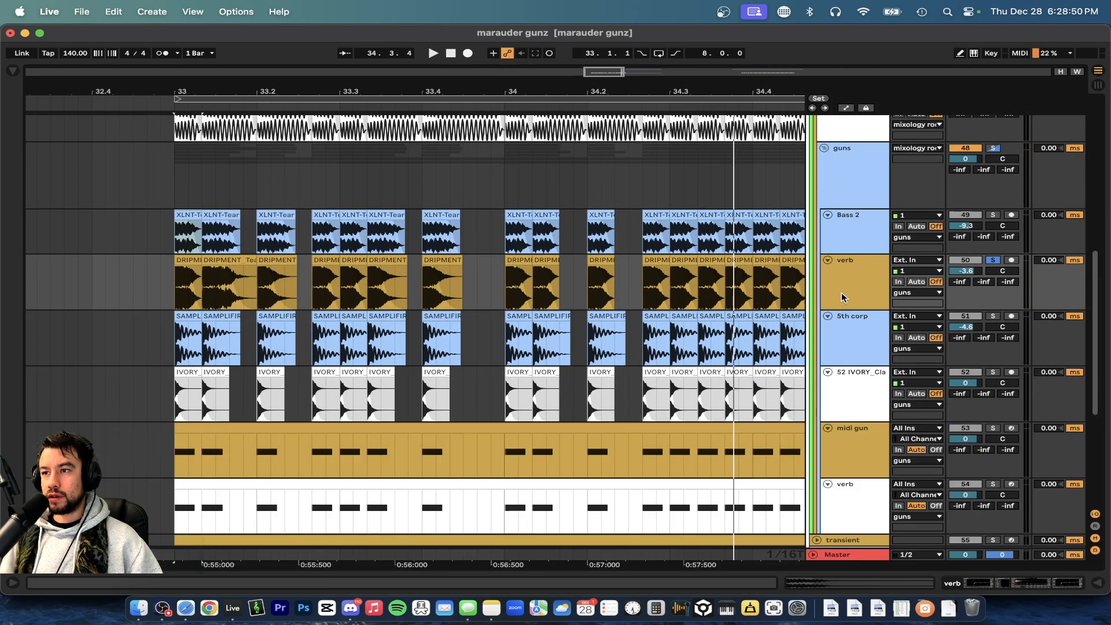
pyautogui.click(850, 296)
pyautogui.click(859, 336)
pyautogui.scroll(-2, 857, 337)
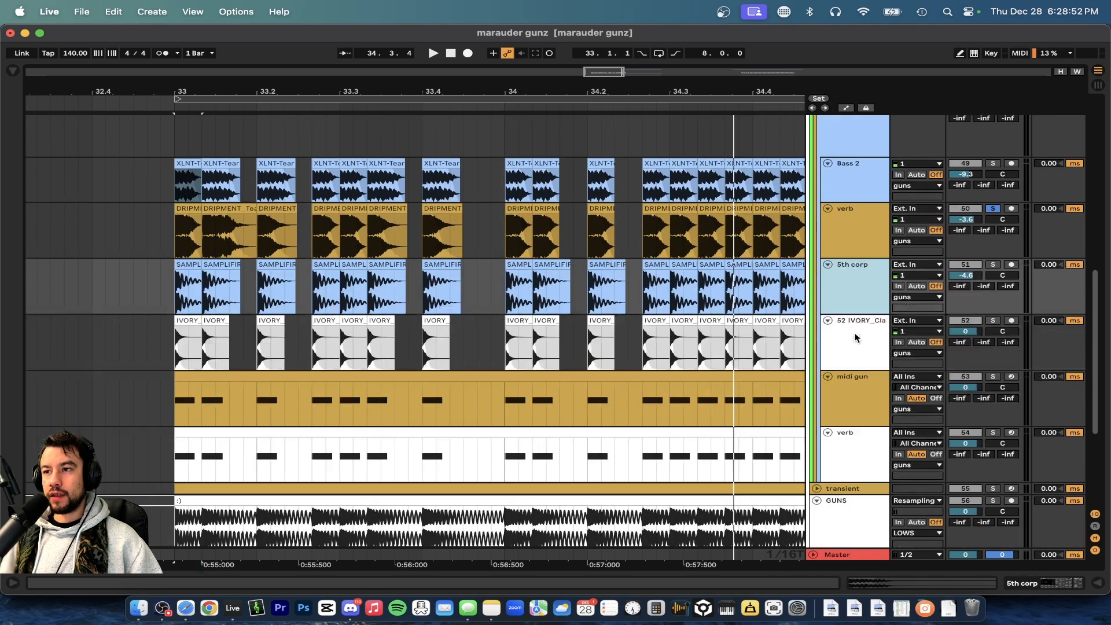
# Solo only the 5th corp track and play its metallic thump clips from 33.1.1.
pyautogui.click(1000, 264)
pyautogui.scroll(3, 217, 264)
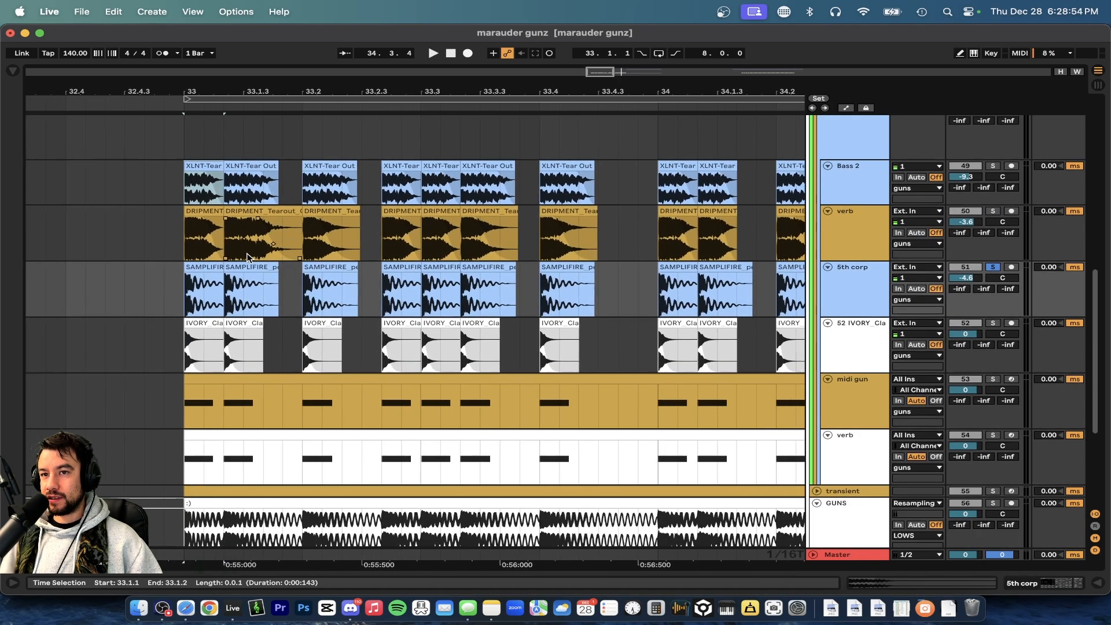
pyautogui.scroll(2, 218, 263)
pyautogui.click(217, 272)
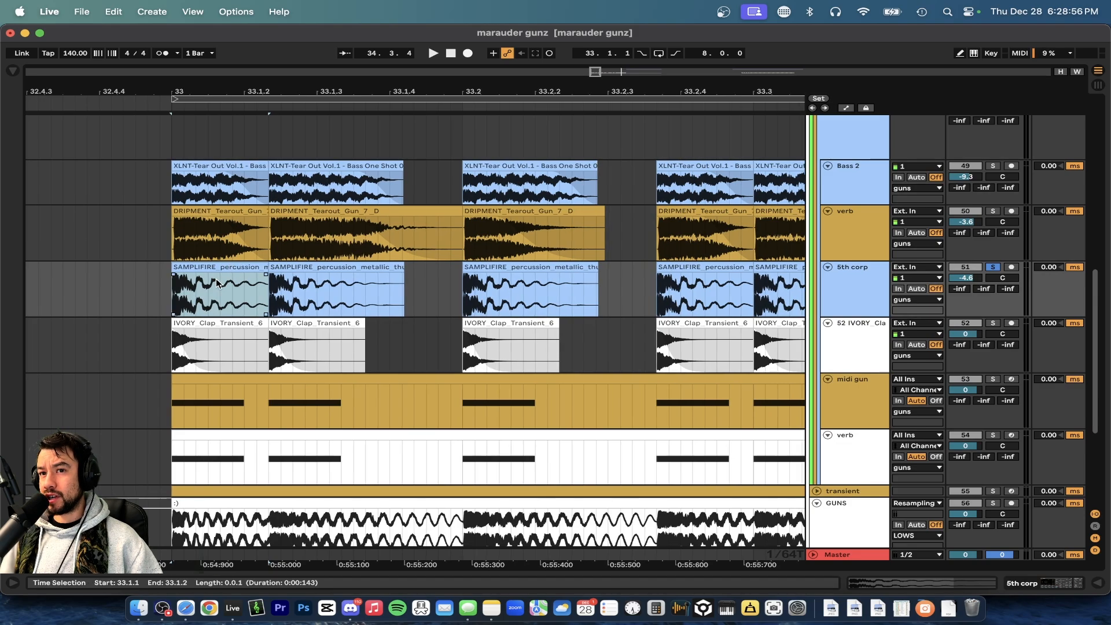
pyautogui.scroll(2, 218, 282)
pyautogui.click(182, 268)
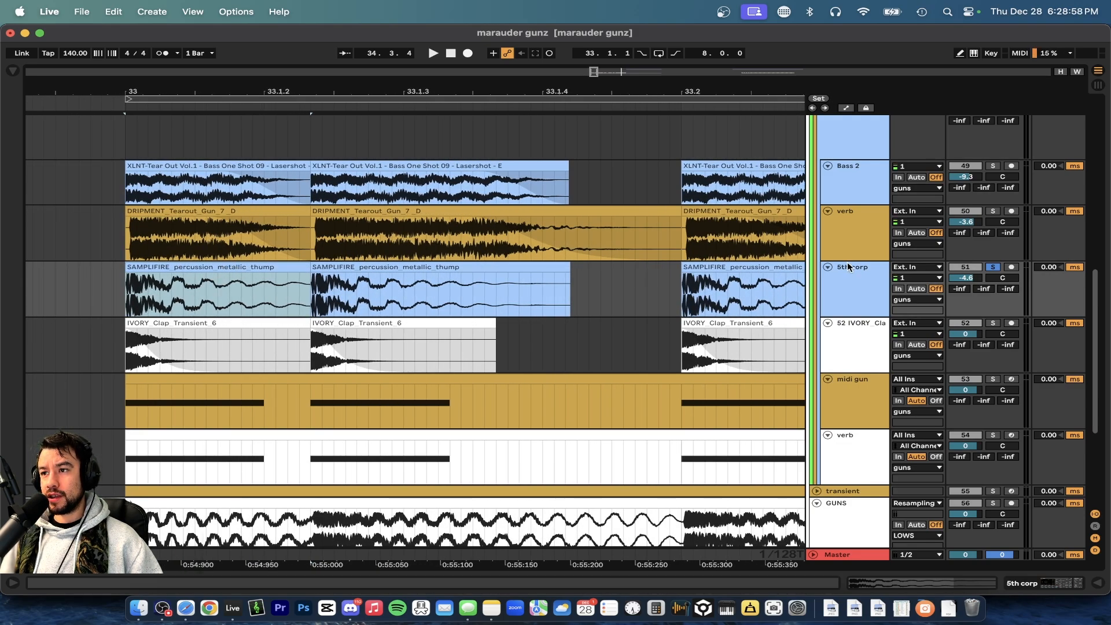
pyautogui.press('space')
pyautogui.scroll(-2, 317, 298)
pyautogui.press('space')
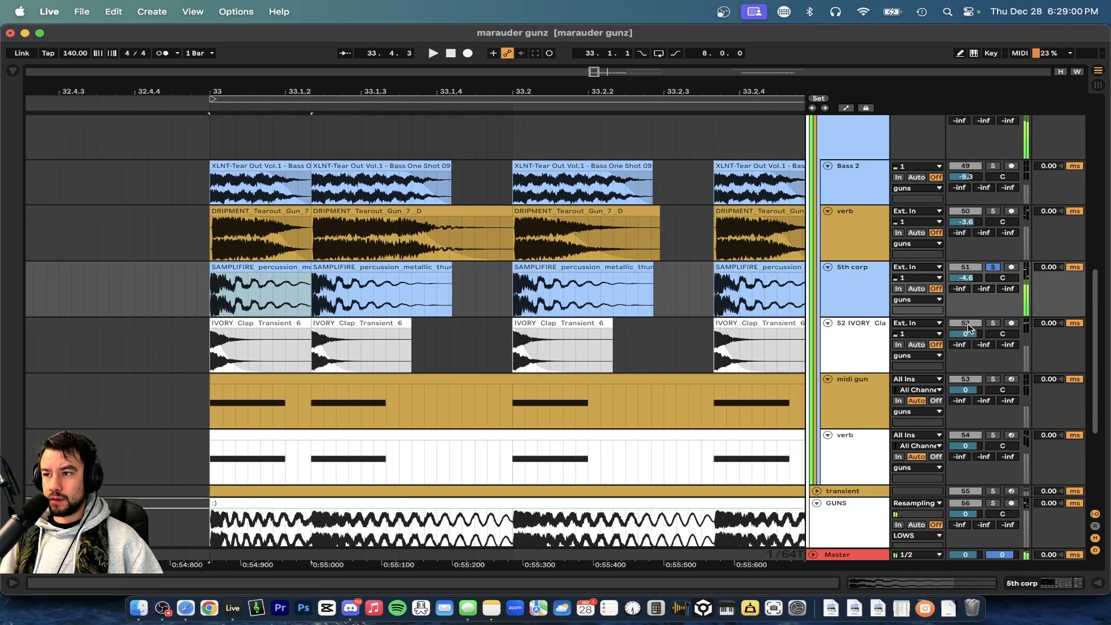
# Solo only the IVORY clap transient track and play its pattern from 33.1.1.
pyautogui.click(993, 323)
pyautogui.press('space')
pyautogui.scroll(-2, 466, 272)
pyautogui.hscroll(2, 467, 273)
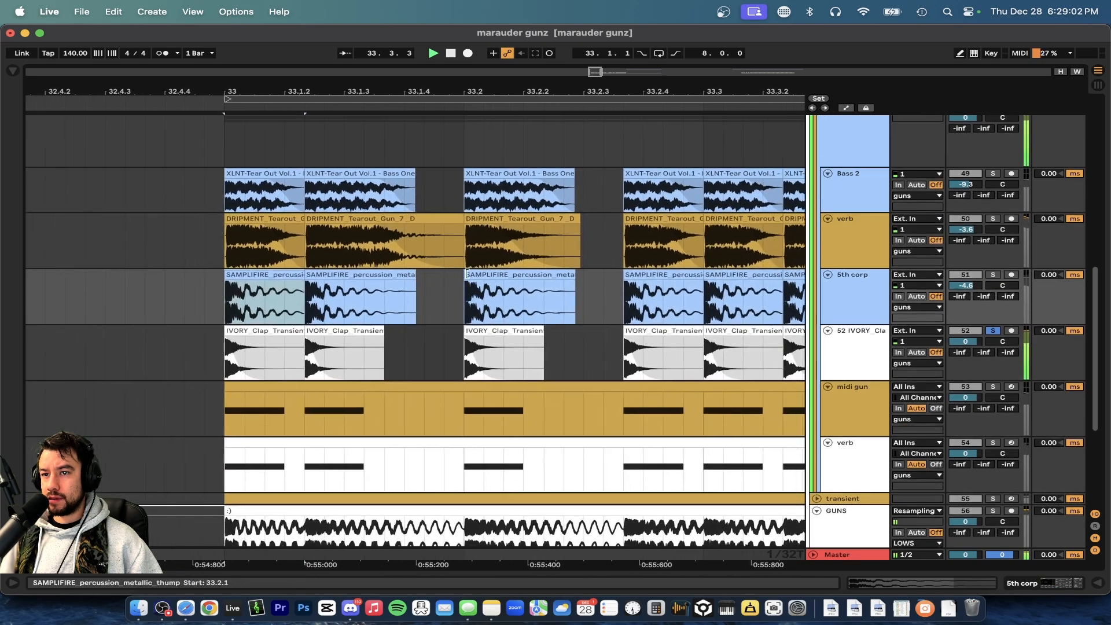
pyautogui.press('space')
pyautogui.scroll(5, 311, 332)
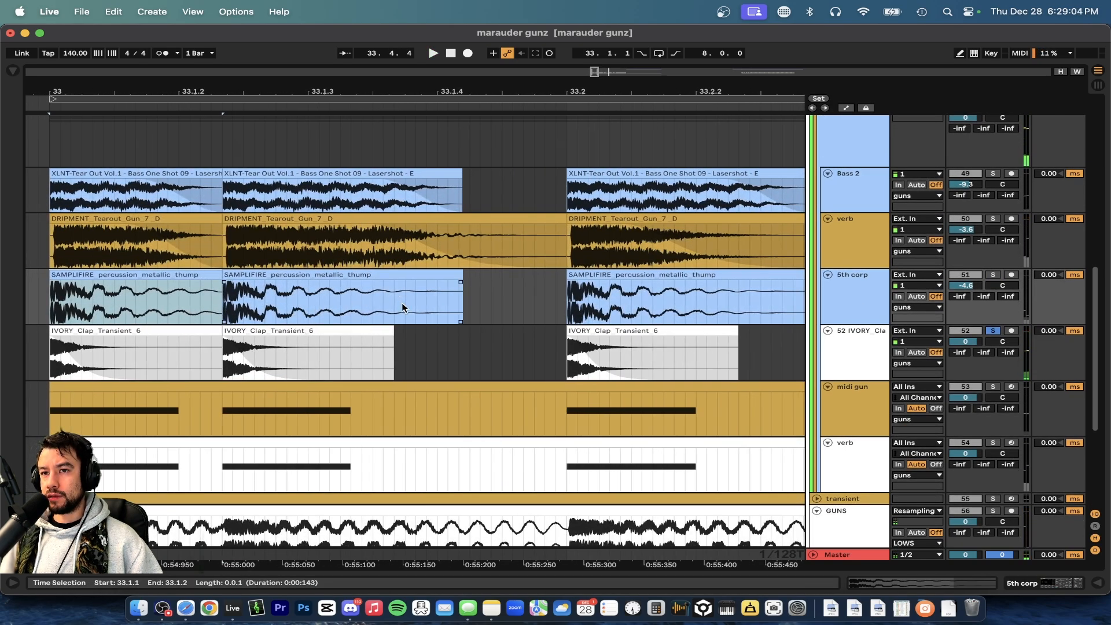
pyautogui.scroll(-3, 222, 329)
pyautogui.hscroll(4, 222, 329)
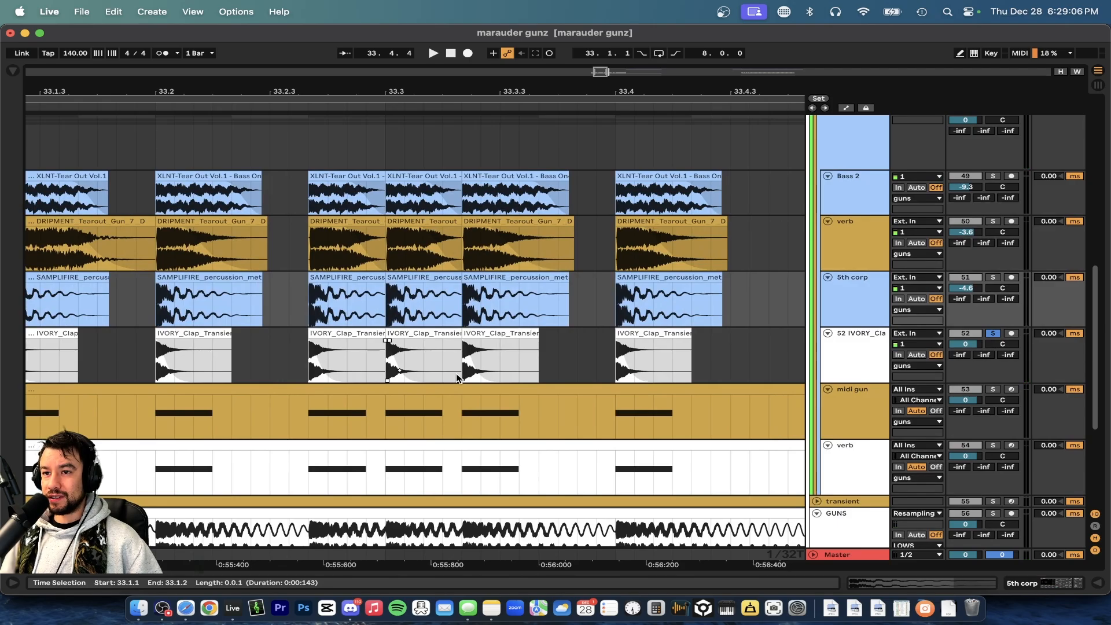
pyautogui.scroll(-3, 456, 373)
pyautogui.scroll(1, 596, 380)
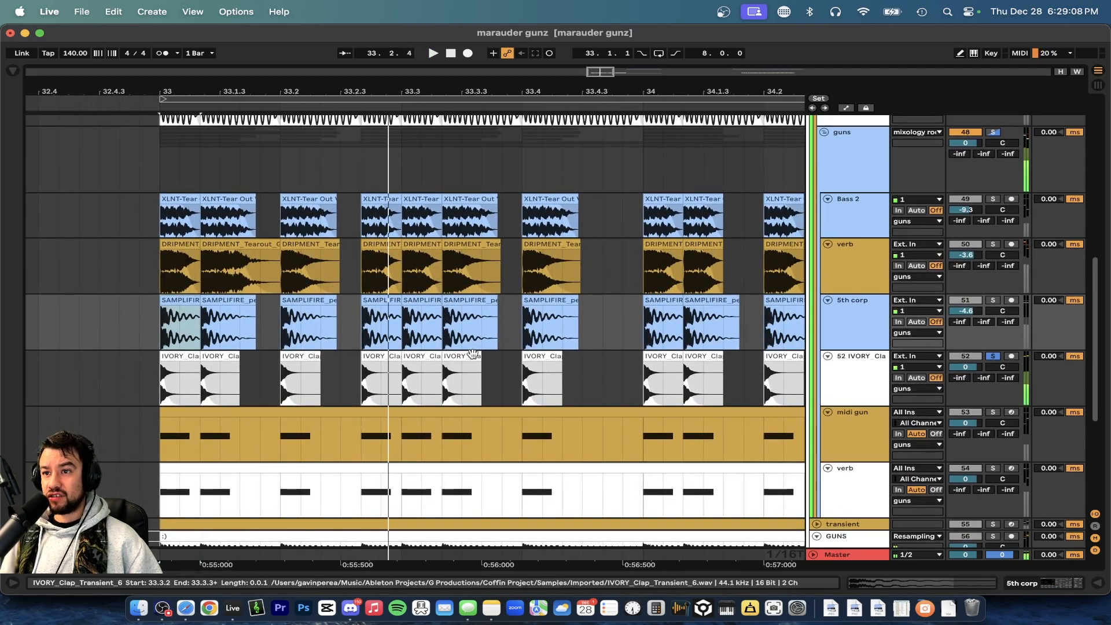
# Solo Bass 2, the audio verb, 5th corp and IVORY clap tracks together and play the pattern from 33.1.1 to bar 35.
pyautogui.scroll(4, 264, 327)
pyautogui.scroll(-3, 263, 328)
pyautogui.press('space')
pyautogui.hscroll(5, 262, 329)
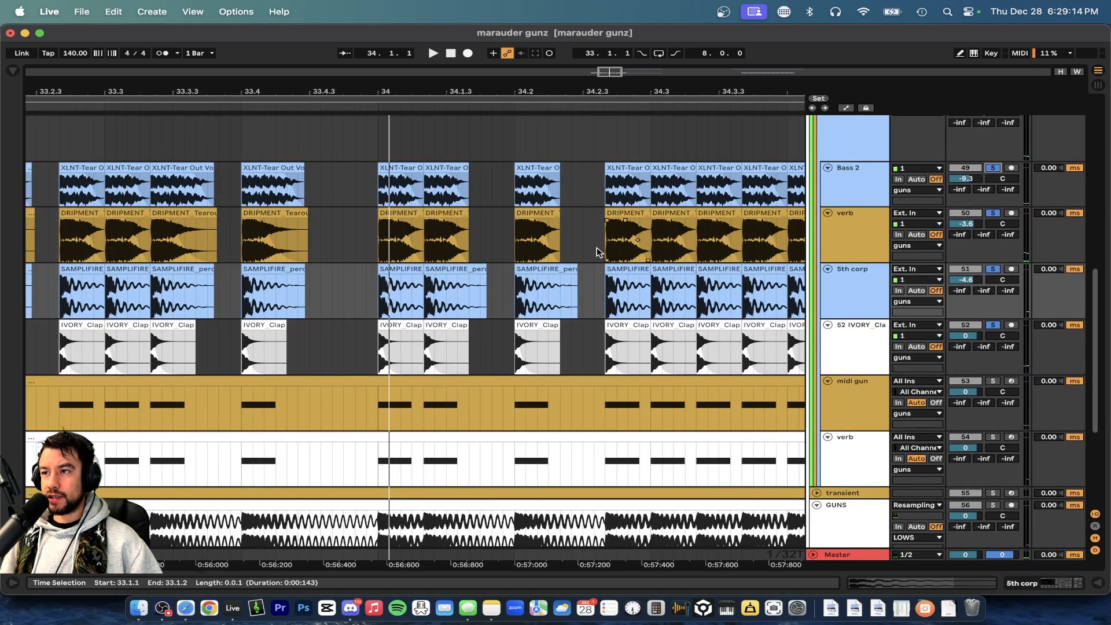
pyautogui.scroll(-3, 579, 248)
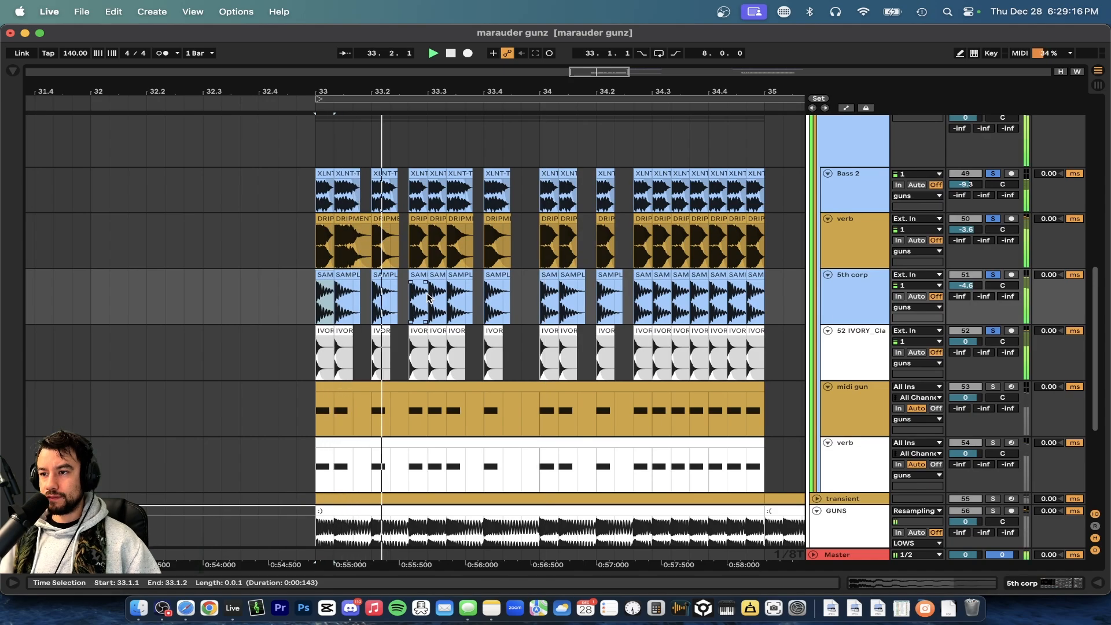
pyautogui.scroll(3, 463, 304)
pyautogui.scroll(-1, 496, 308)
pyautogui.scroll(-2, 496, 306)
pyautogui.hscroll(1, 496, 307)
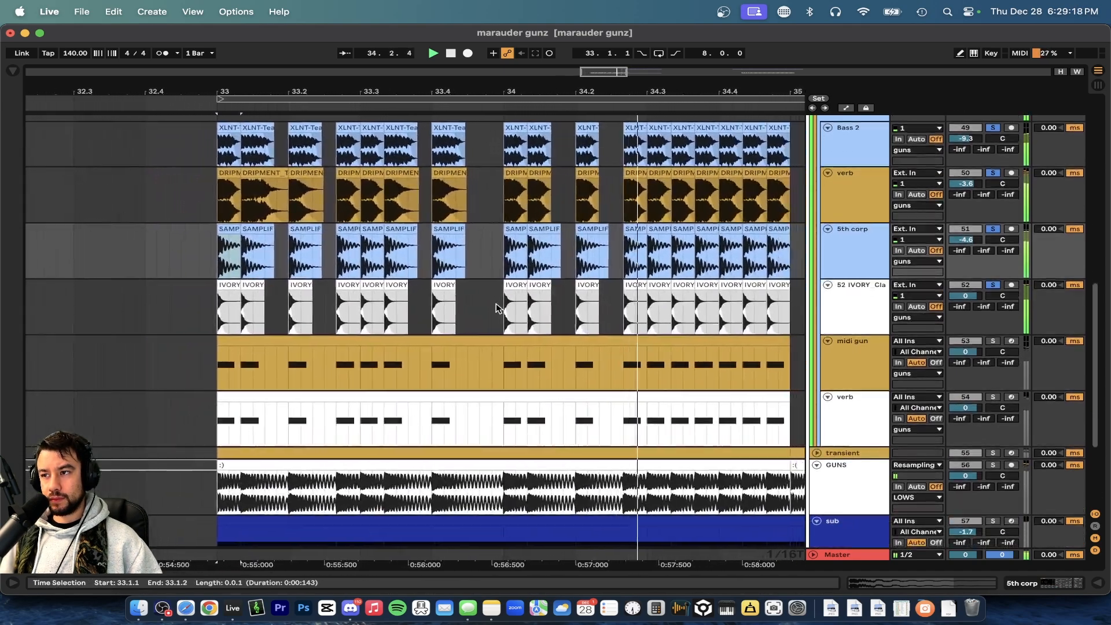
pyautogui.press('space')
# Solo only the midi gun track and show its device chain with the Gunshot sample and EQ Eight.
pyautogui.click(874, 358)
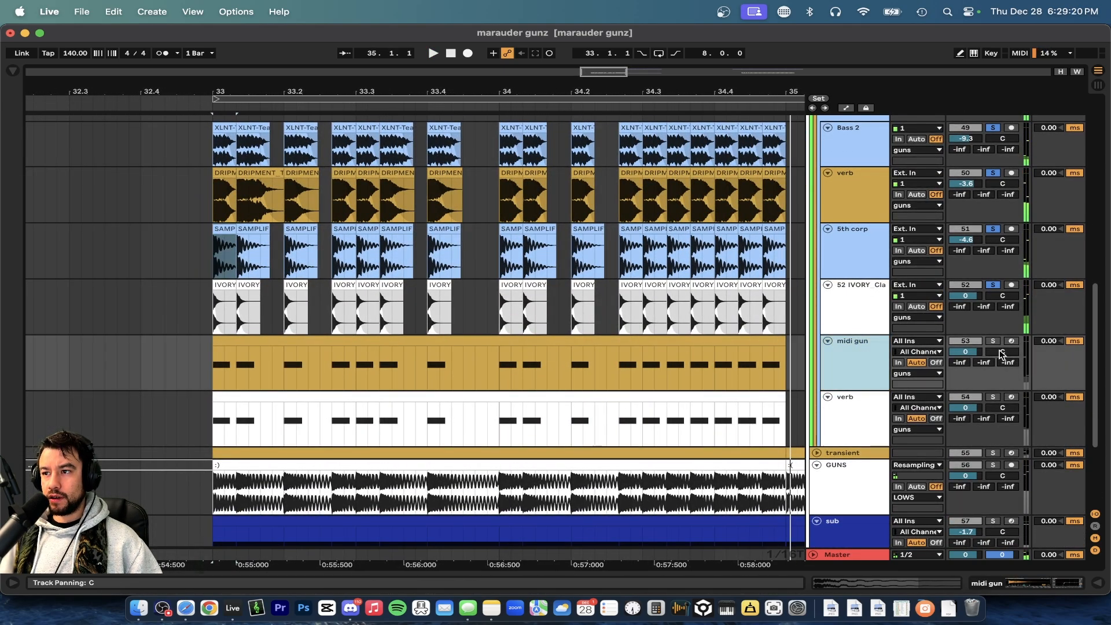
pyautogui.click(994, 341)
pyautogui.doubleClick(862, 349)
pyautogui.scroll(-3, 362, 275)
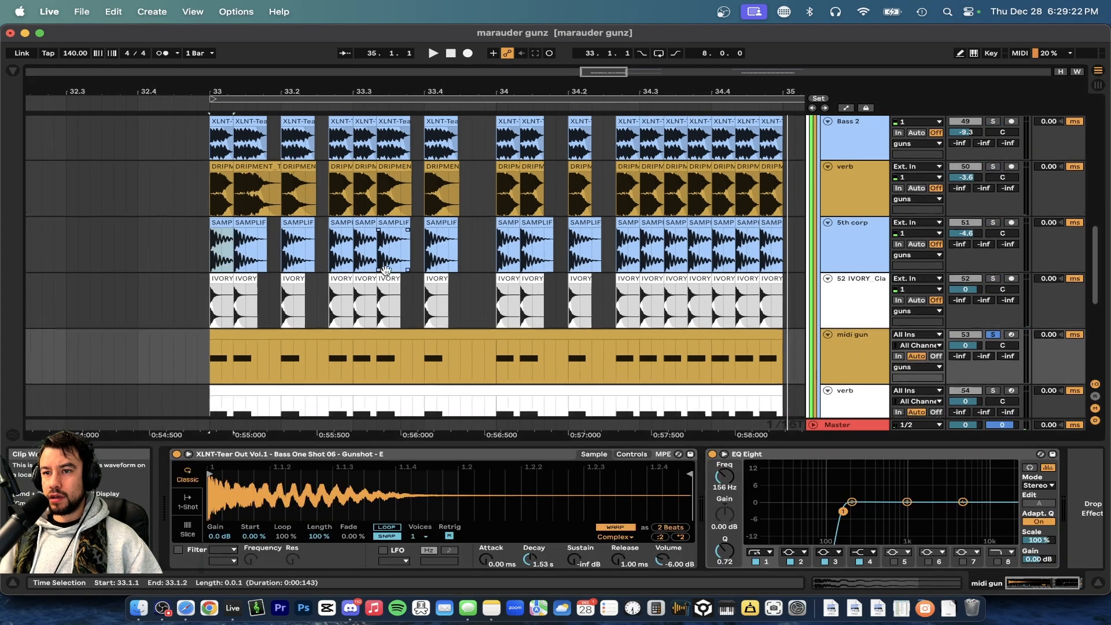
# Select the midi gun clip's pattern, and unfold the transient track to select its clip at 33.1.1 for comparison.
pyautogui.scroll(-2, 361, 275)
pyautogui.click(306, 275)
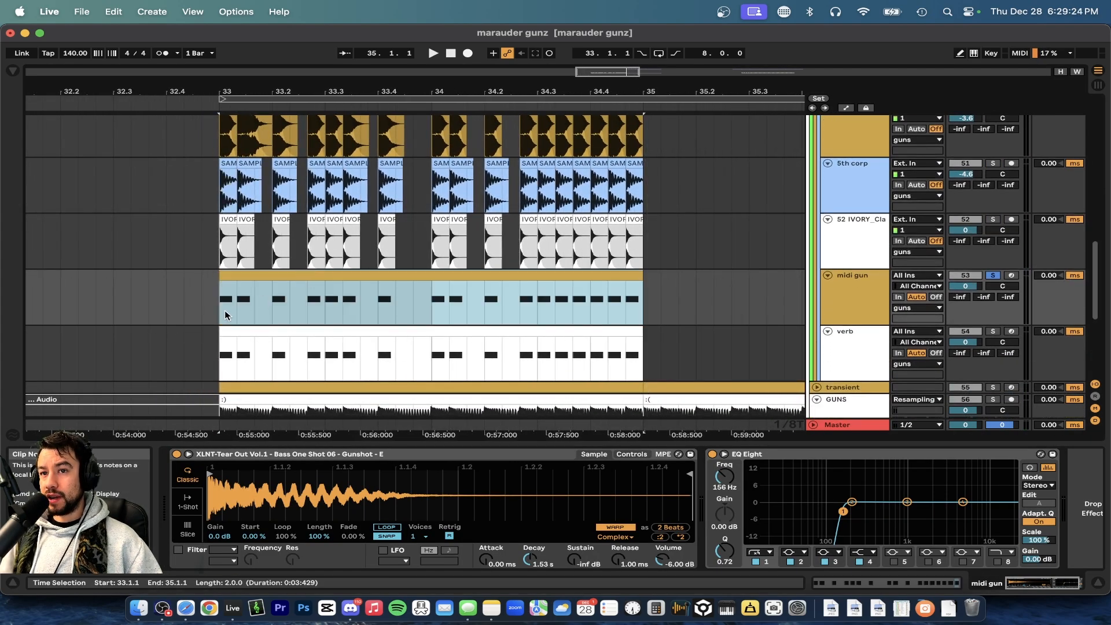
pyautogui.moveTo(225, 316); pyautogui.dragTo(615, 316)
pyautogui.scroll(-4, 651, 315)
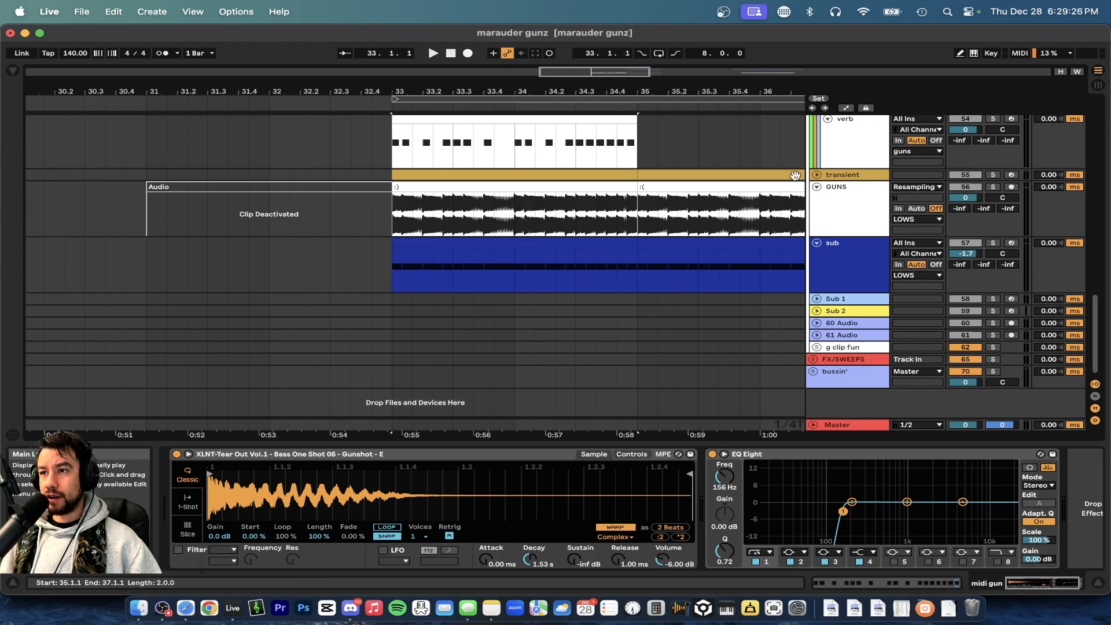
pyautogui.click(816, 175)
pyautogui.click(501, 182)
pyautogui.scroll(5, 501, 182)
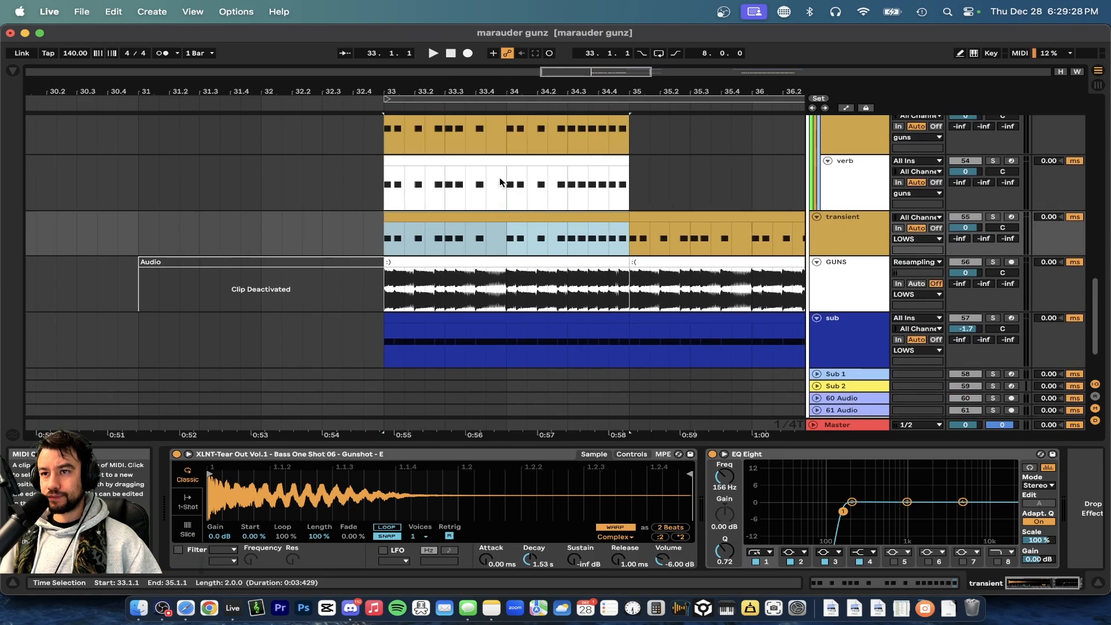
# Reselect the midi gun clip and play the soloed layer twice from 33.1.1.
pyautogui.scroll(5, 398, 320)
pyautogui.click(387, 294)
pyautogui.rightClick(386, 294)
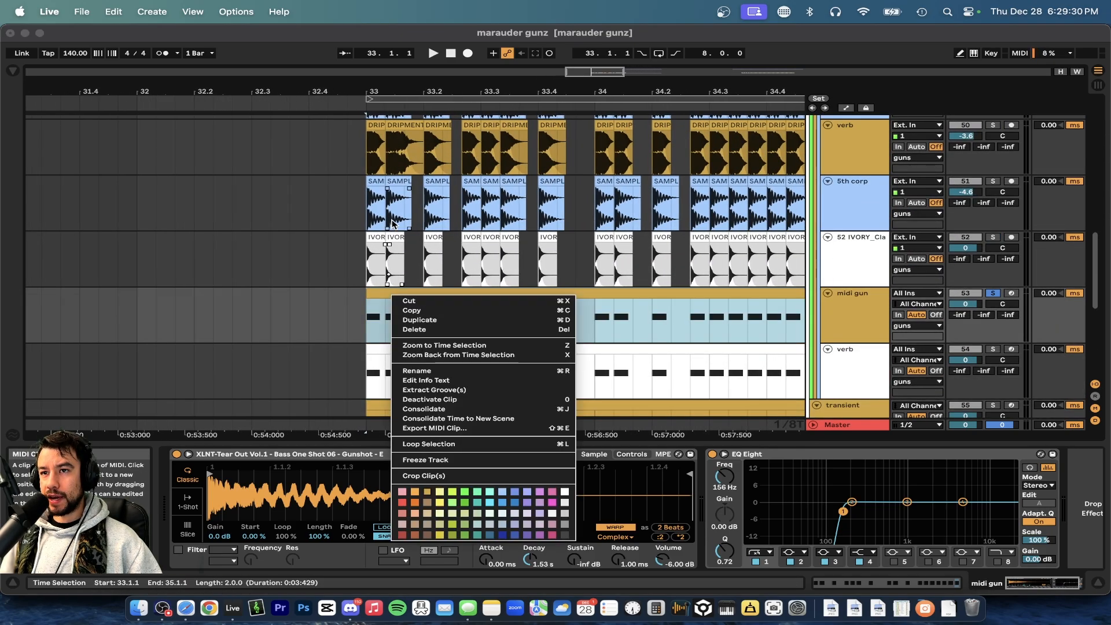
pyautogui.click(369, 201)
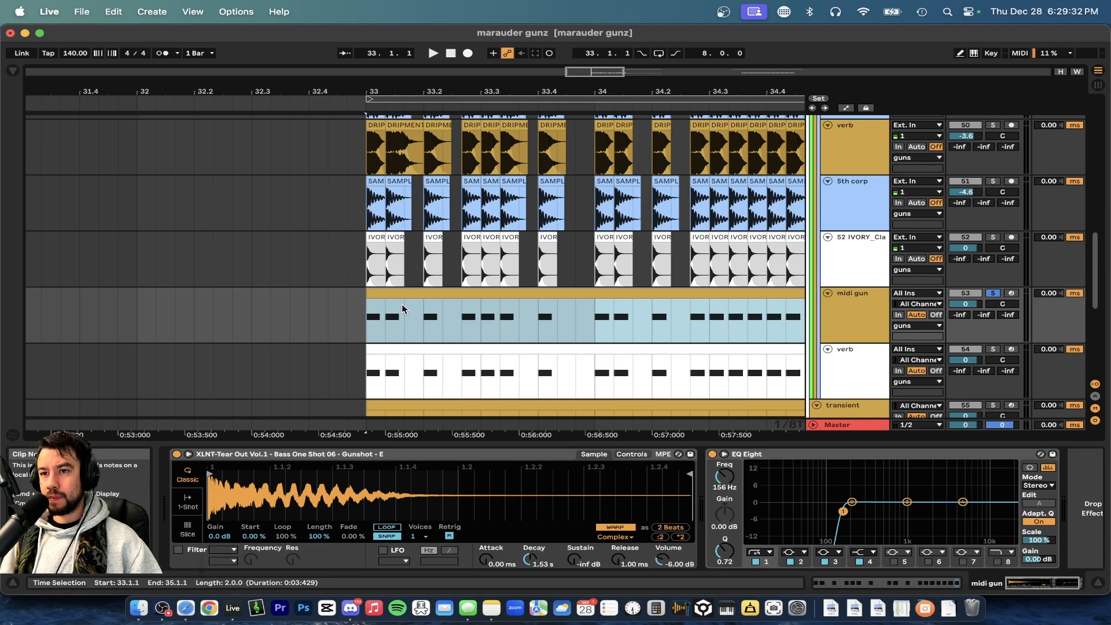
pyautogui.hscroll(5, 401, 304)
pyautogui.click(854, 332)
pyautogui.click(277, 409)
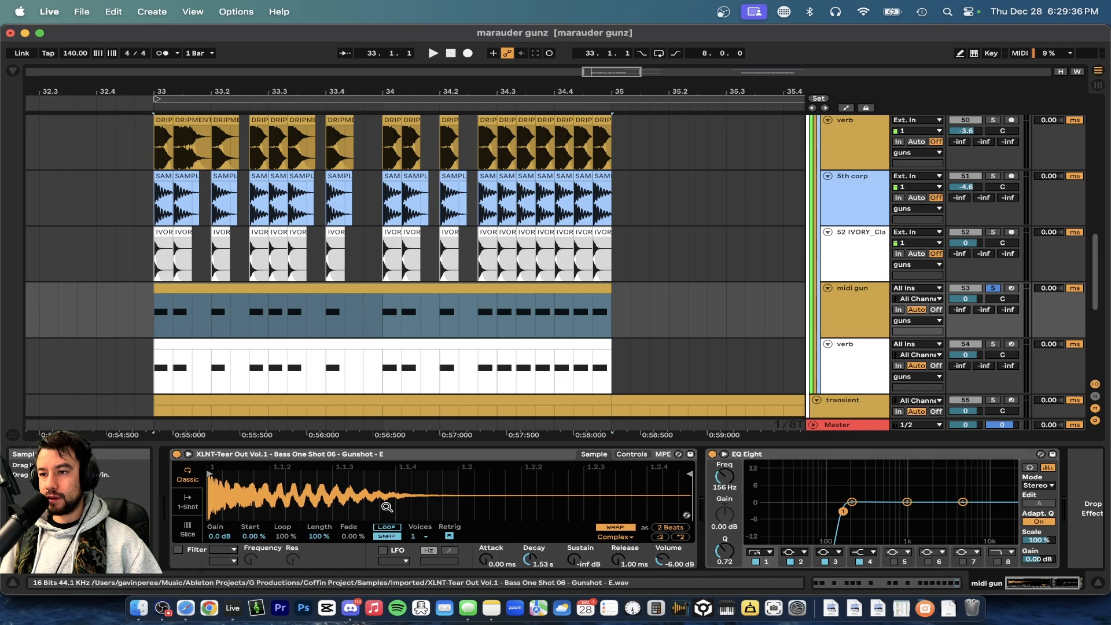
pyautogui.click(227, 301)
pyautogui.press('space')
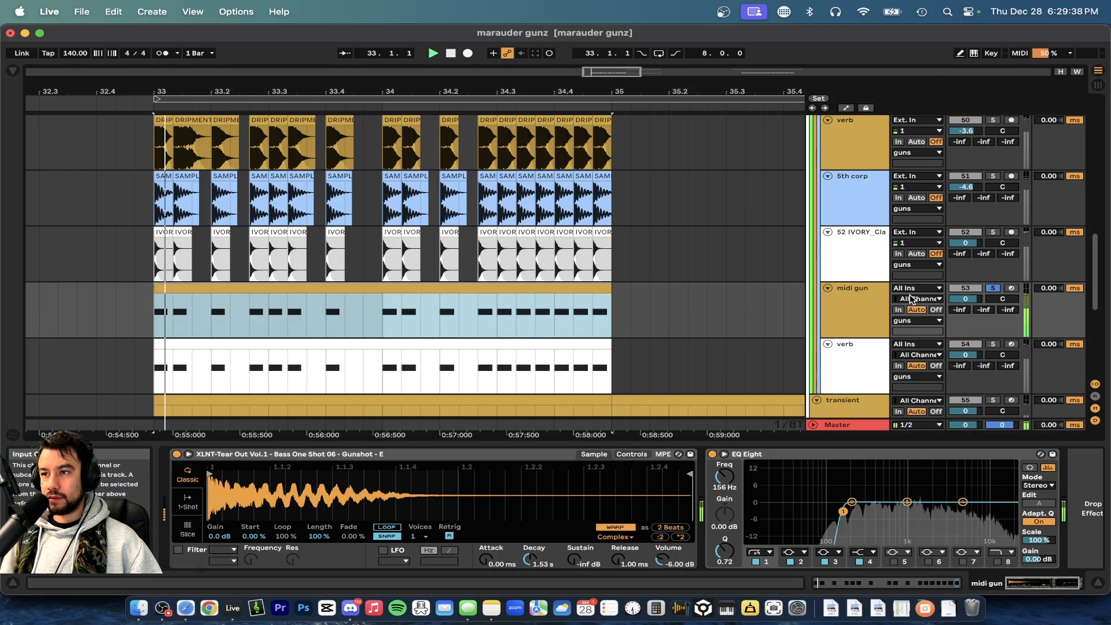
pyautogui.press('space')
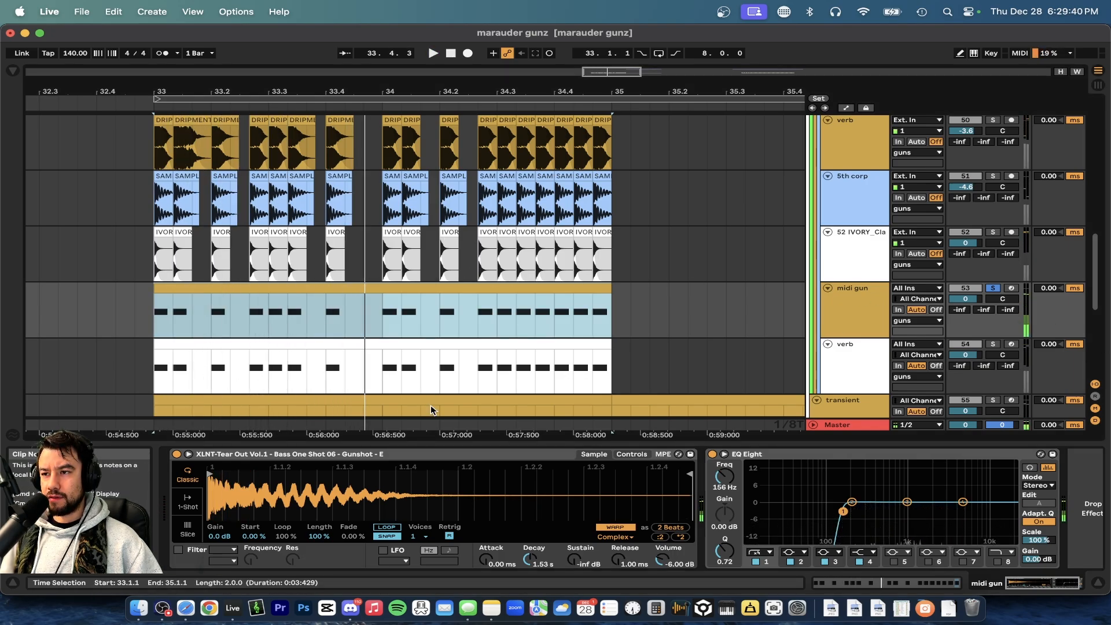
pyautogui.press('space')
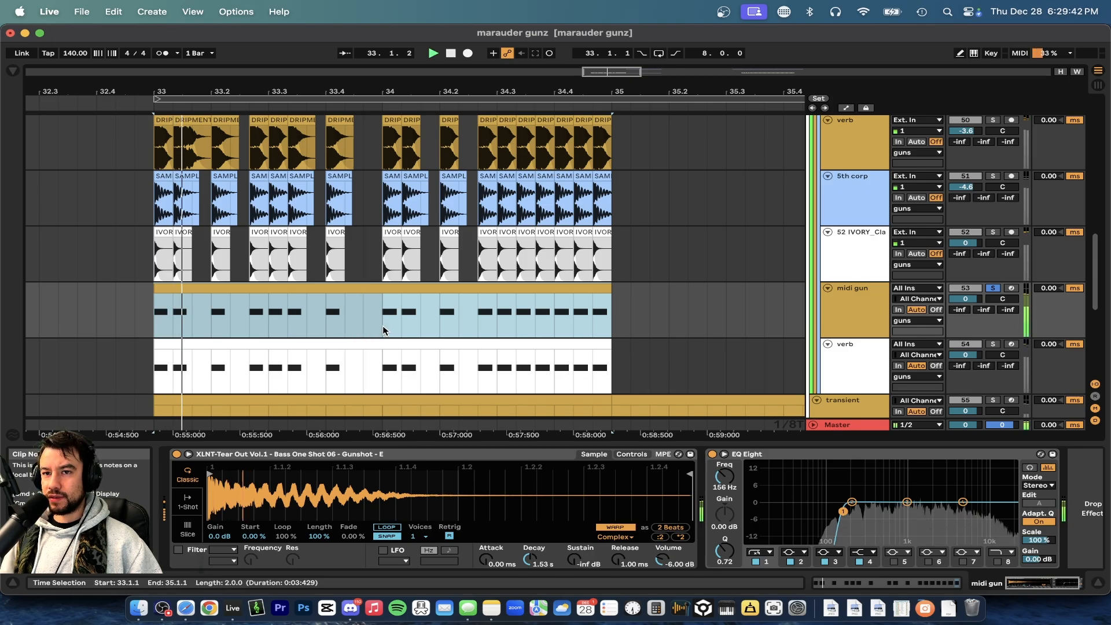
pyautogui.press('space')
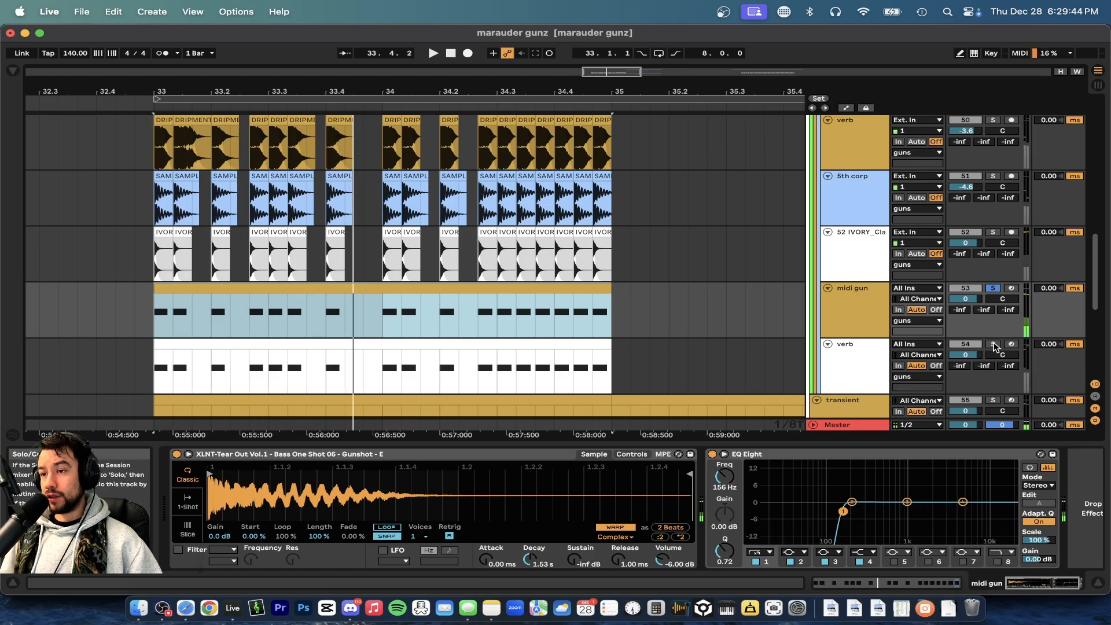
# Solo only the MIDI verb track below midi gun and play its clip from 33.1.1.
pyautogui.click(993, 345)
pyautogui.click(856, 349)
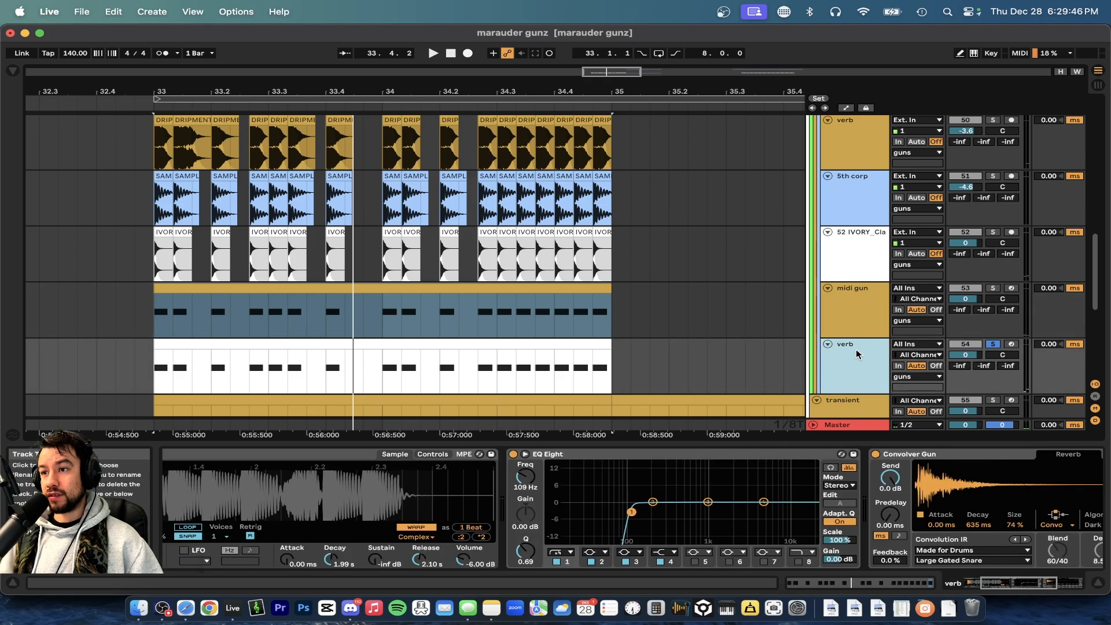
pyautogui.click(293, 345)
pyautogui.press('space')
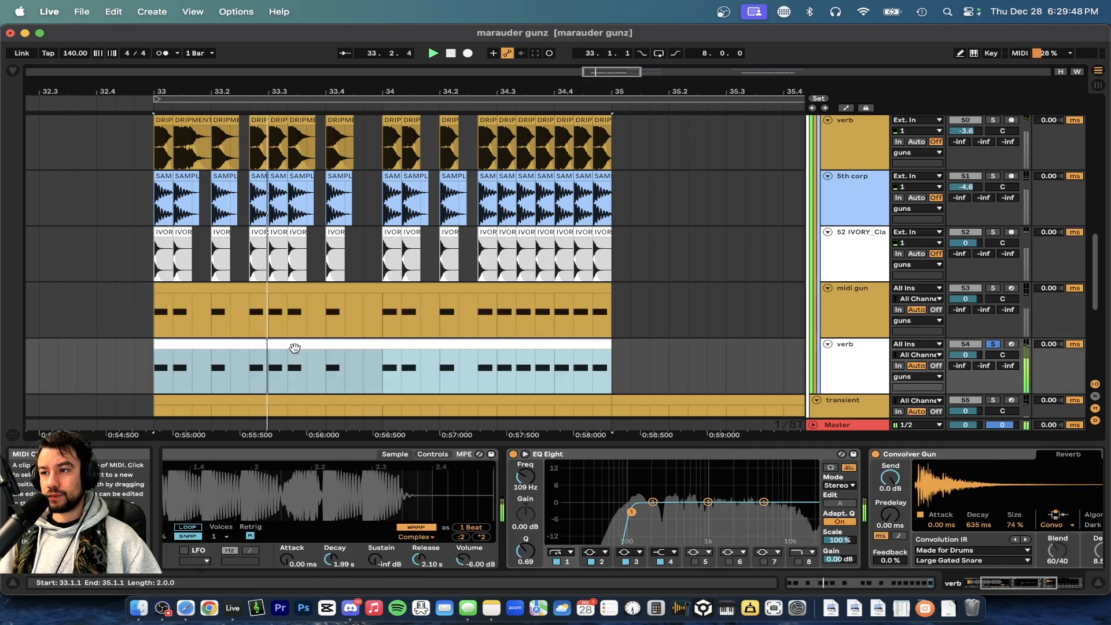
pyautogui.hscroll(-3, 224, 343)
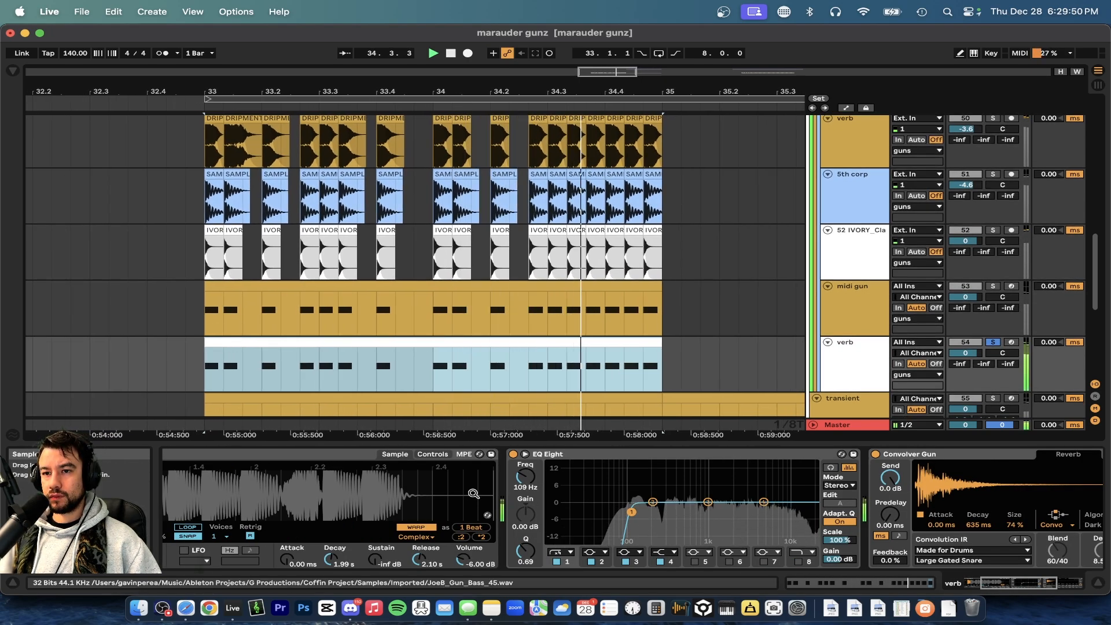
# Stop playback and show the MIDI verb track's JoeB_Gun_Bass_45 sample, EQ Eight and Convolver Gun settings.
pyautogui.click(473, 493)
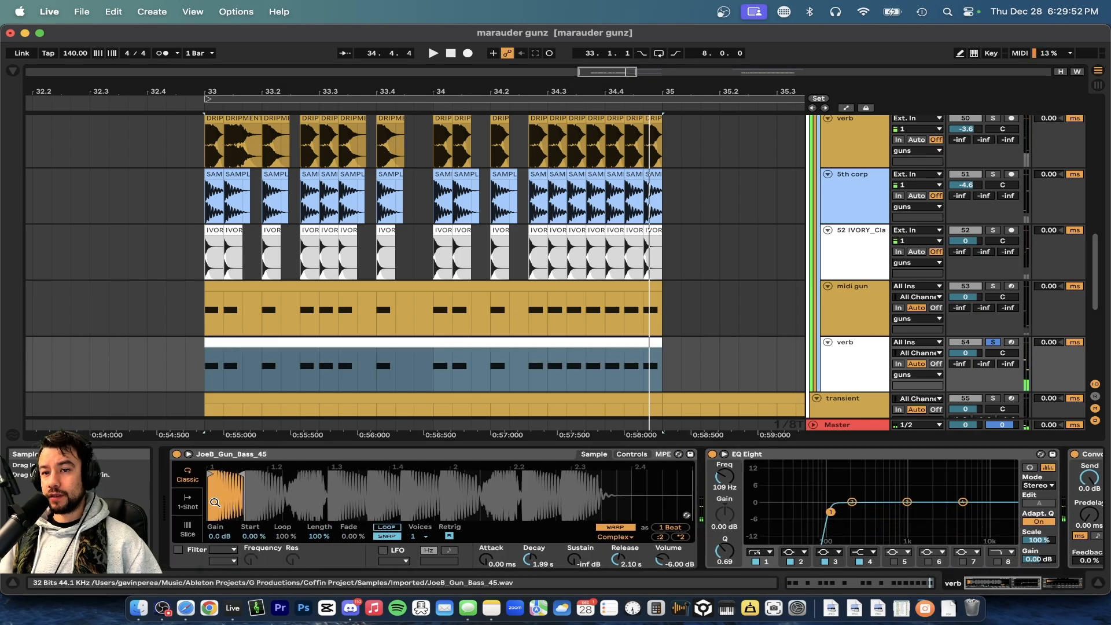
pyautogui.hscroll(5, 586, 529)
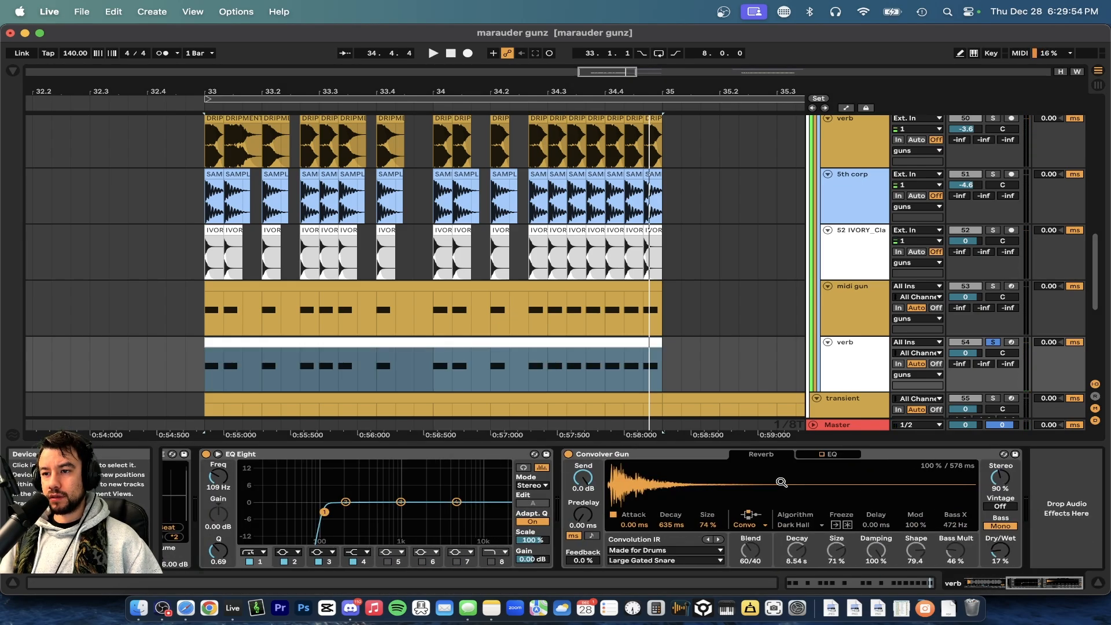
pyautogui.click(654, 457)
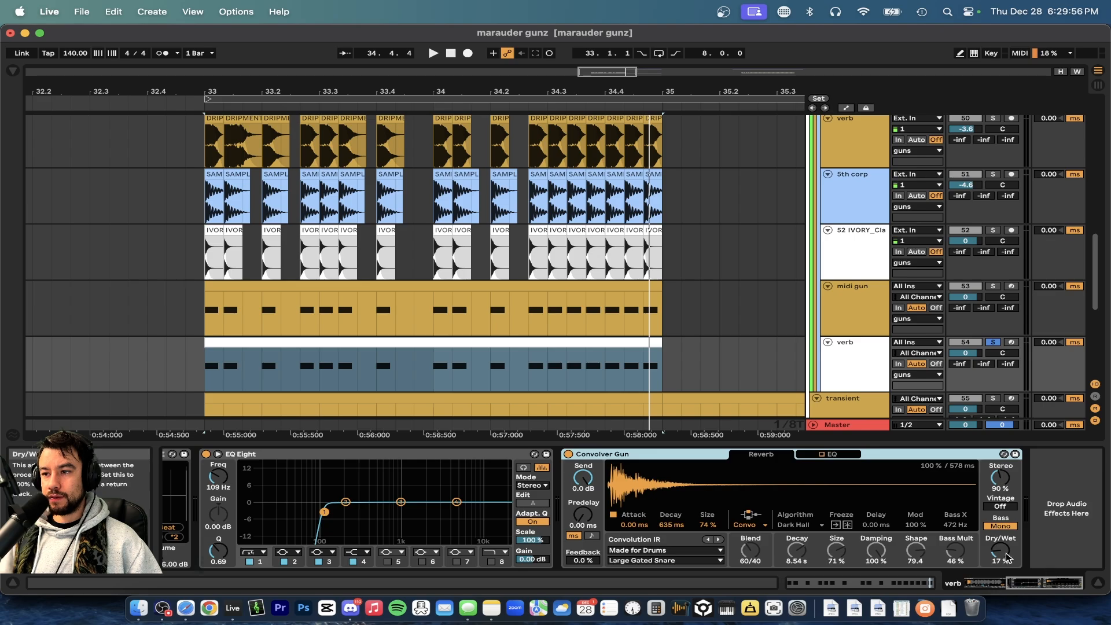
# Switch to KeyFinder, show its version and credits information, and return to the Live set.
pyautogui.hscroll(-5, 320, 482)
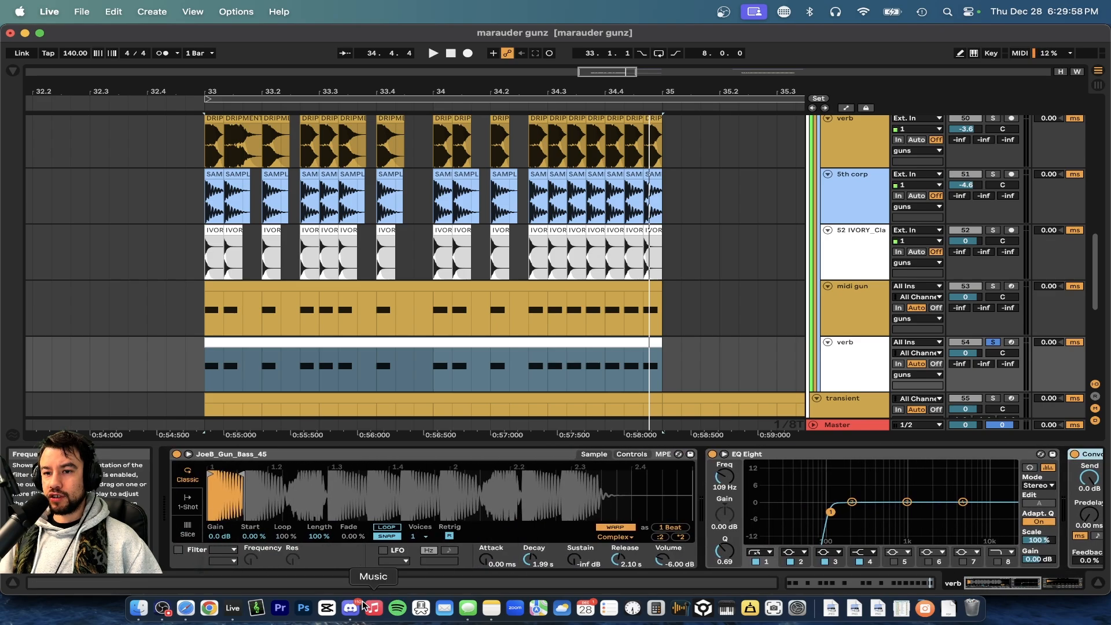
pyautogui.click(257, 608)
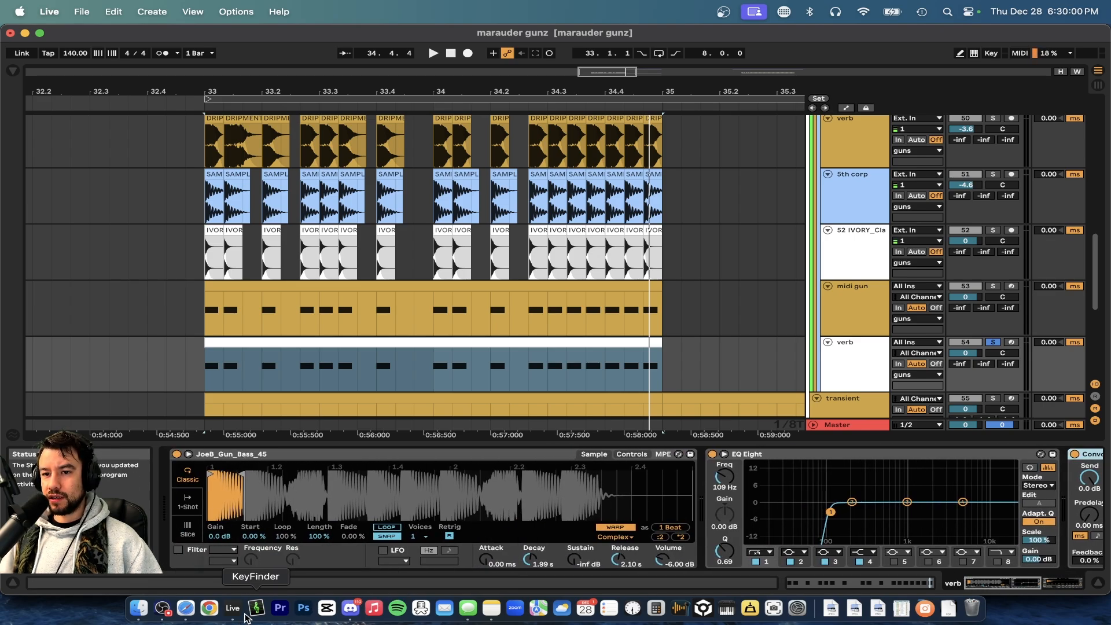
pyautogui.press('super+Tab')
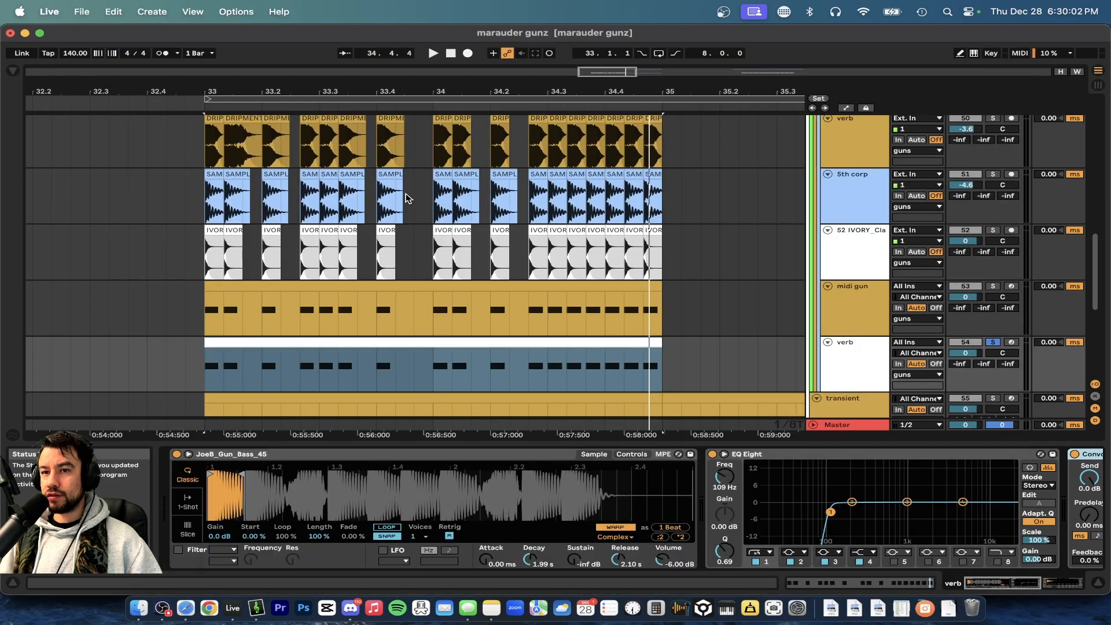
pyautogui.click(256, 608)
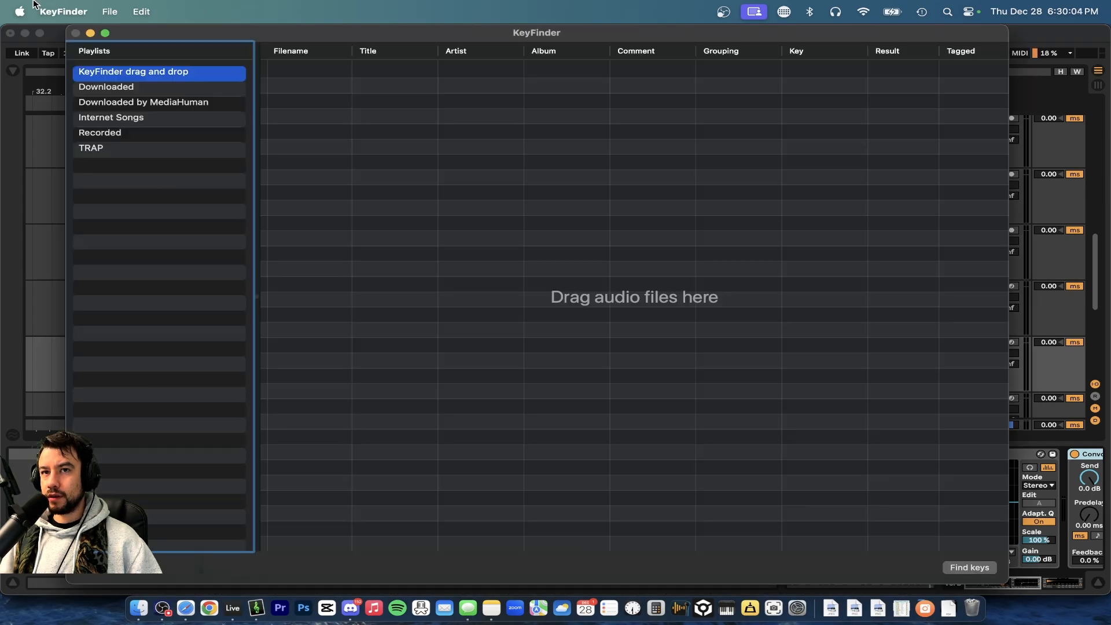
pyautogui.click(64, 12)
pyautogui.click(69, 36)
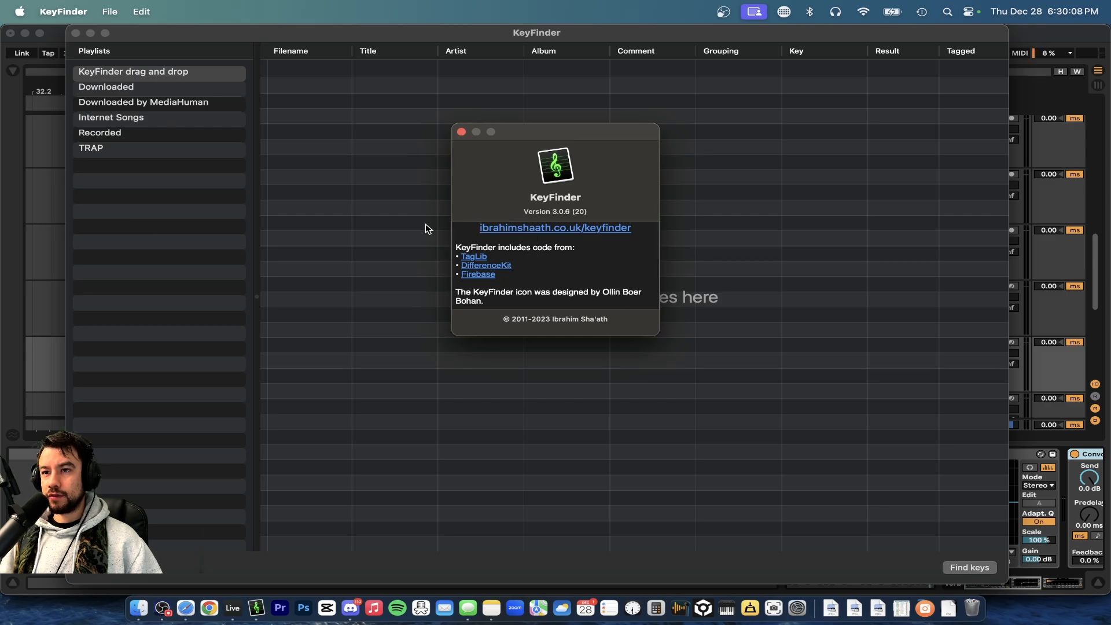
pyautogui.click(44, 221)
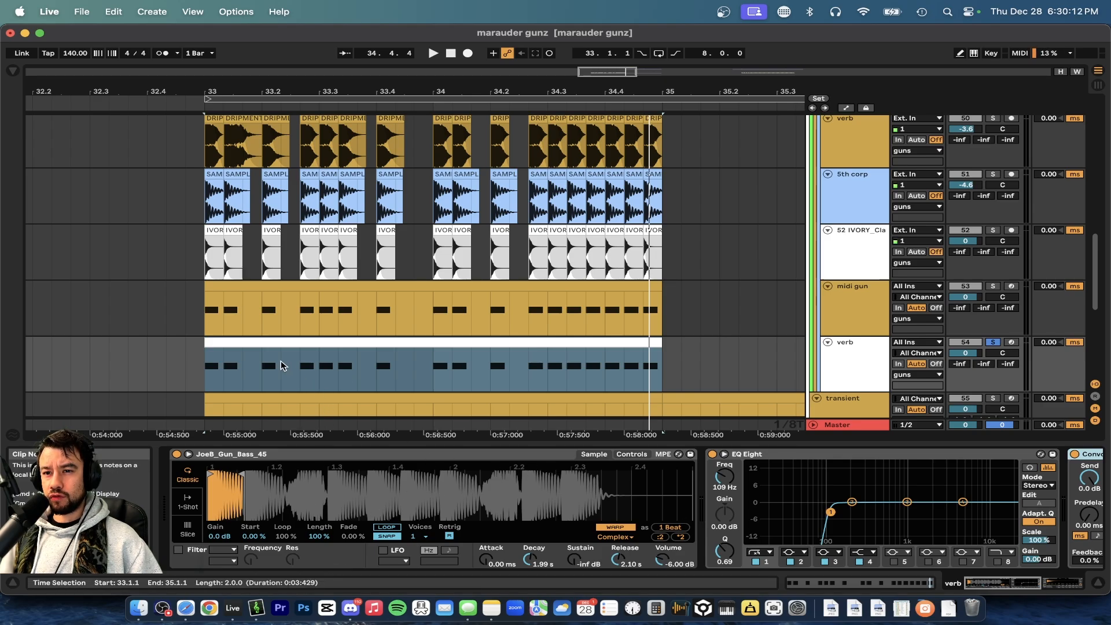
# Search the Live browser for "gun bass 45" and select the last JoeB_Gun_Bass_45.wav result.
pyautogui.scroll(1, 318, 307)
pyautogui.scroll(-2, 318, 302)
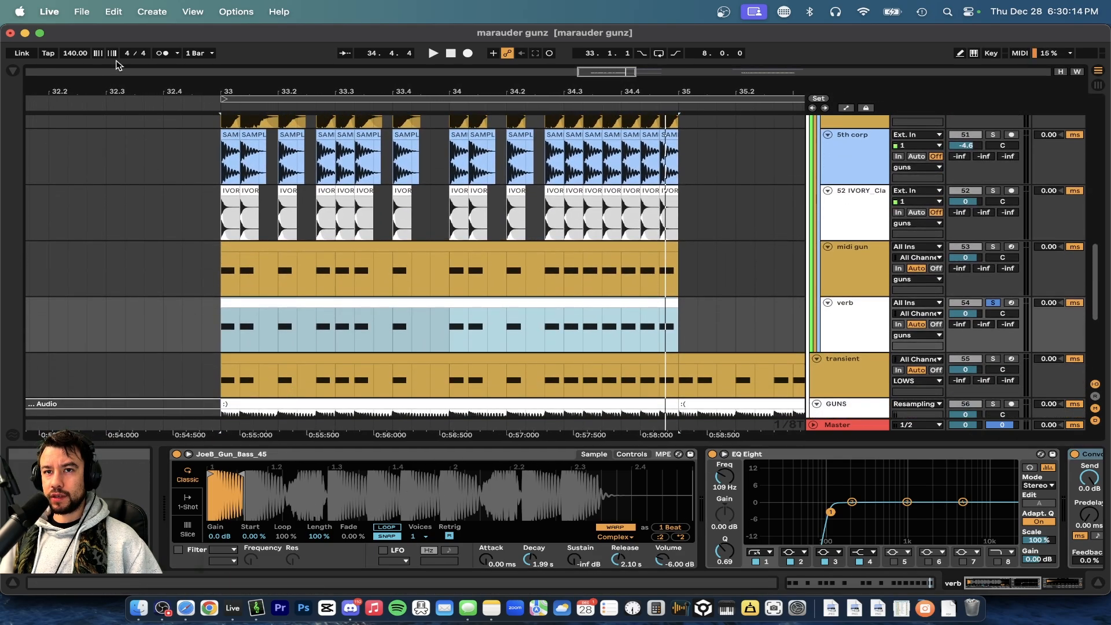
pyautogui.press('super+f')
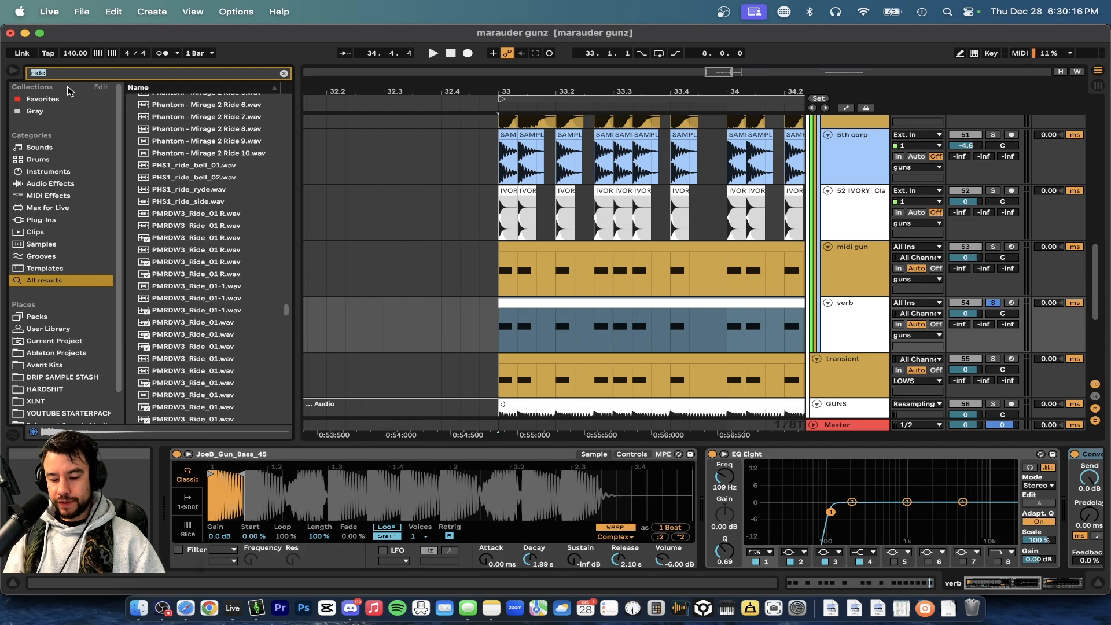
pyautogui.write('gun bass 45')
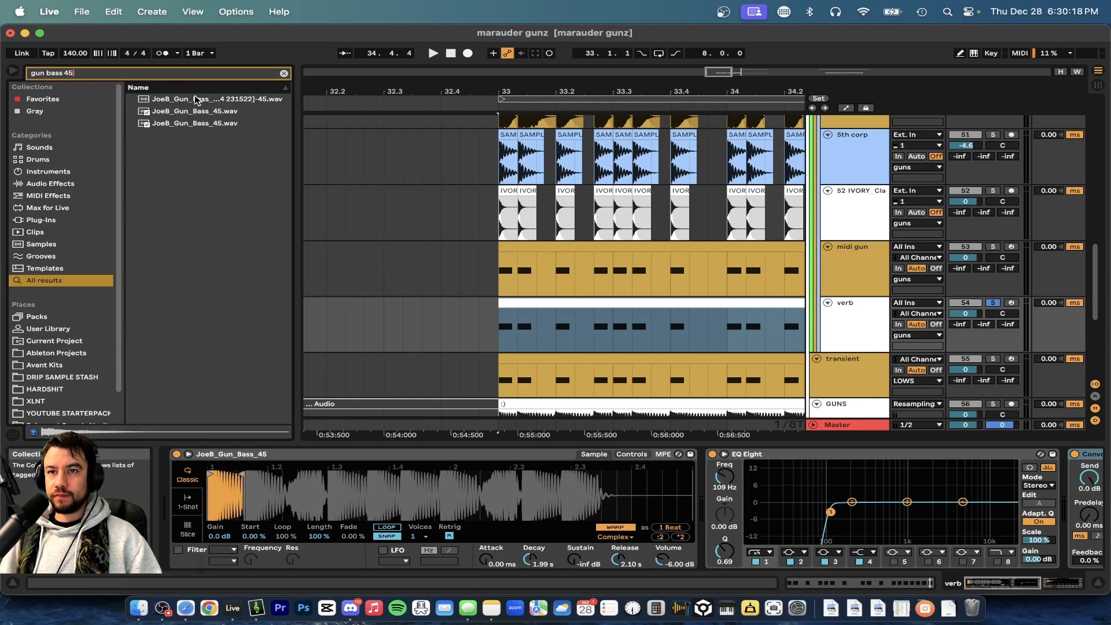
pyautogui.click(205, 123)
# Load JoeB_Gun_Bass_45.wav into KeyFinder and analyse its key.
pyautogui.click(256, 608)
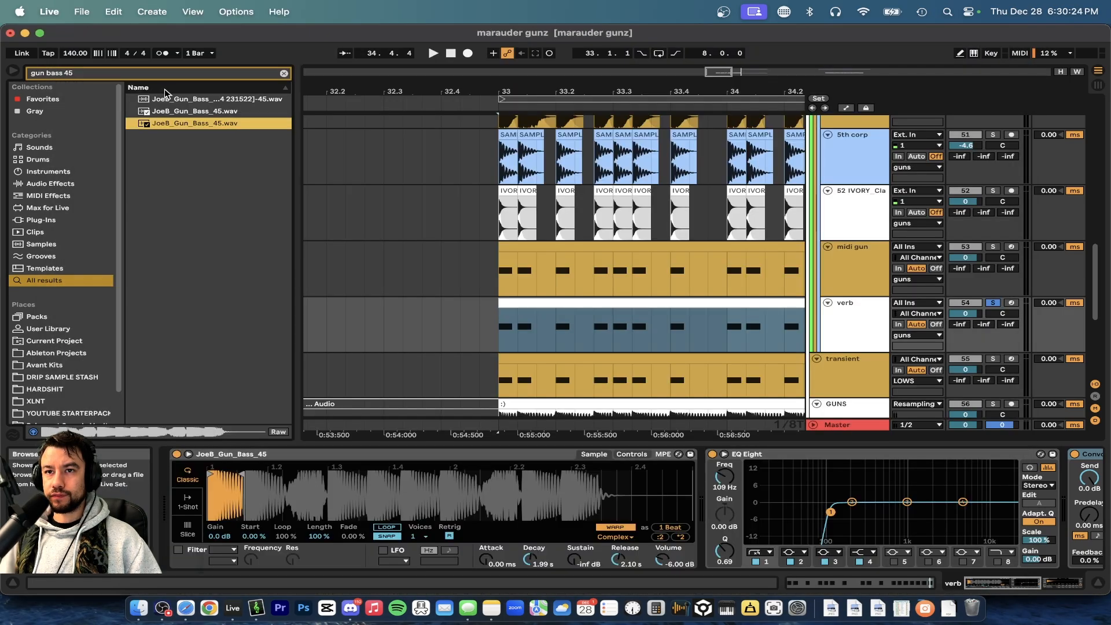
pyautogui.moveTo(170, 125); pyautogui.dragTo(515, 324)
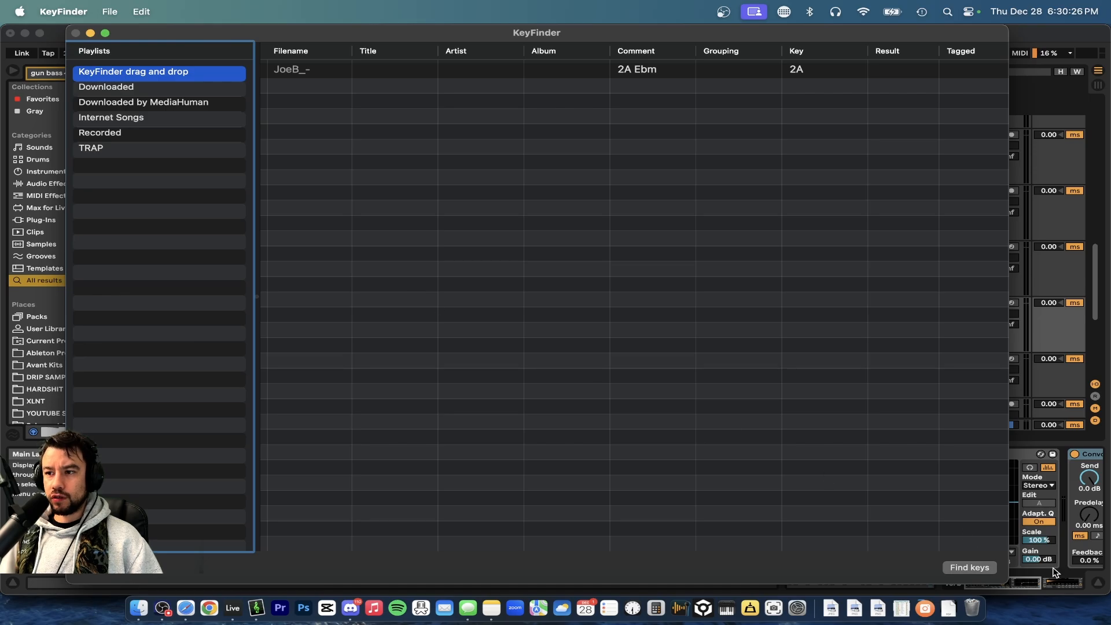
pyautogui.click(952, 568)
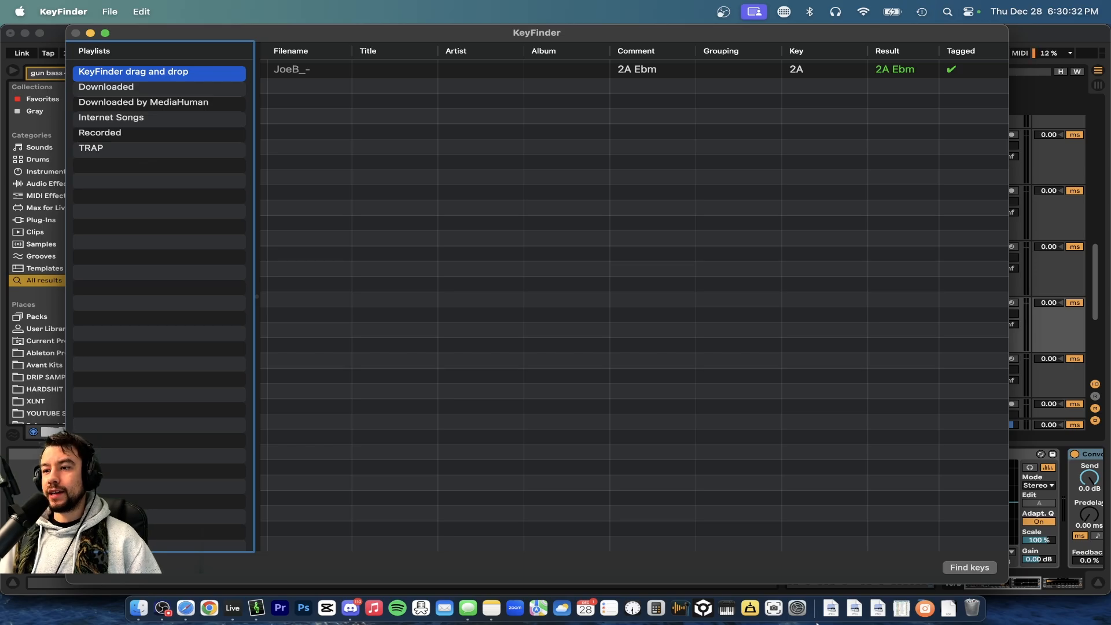
# Return to Live and examine the JoeB_Gun_Bass_45 instrument's transposition control and its sample waveform.
pyautogui.click(3, 368)
pyautogui.click(640, 455)
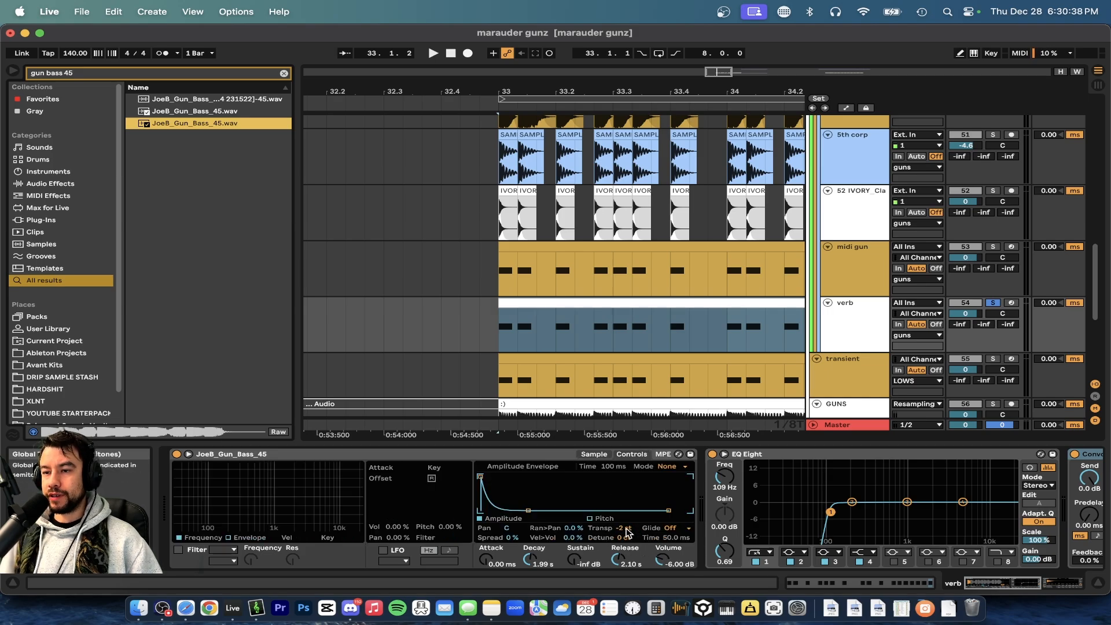
pyautogui.click(594, 454)
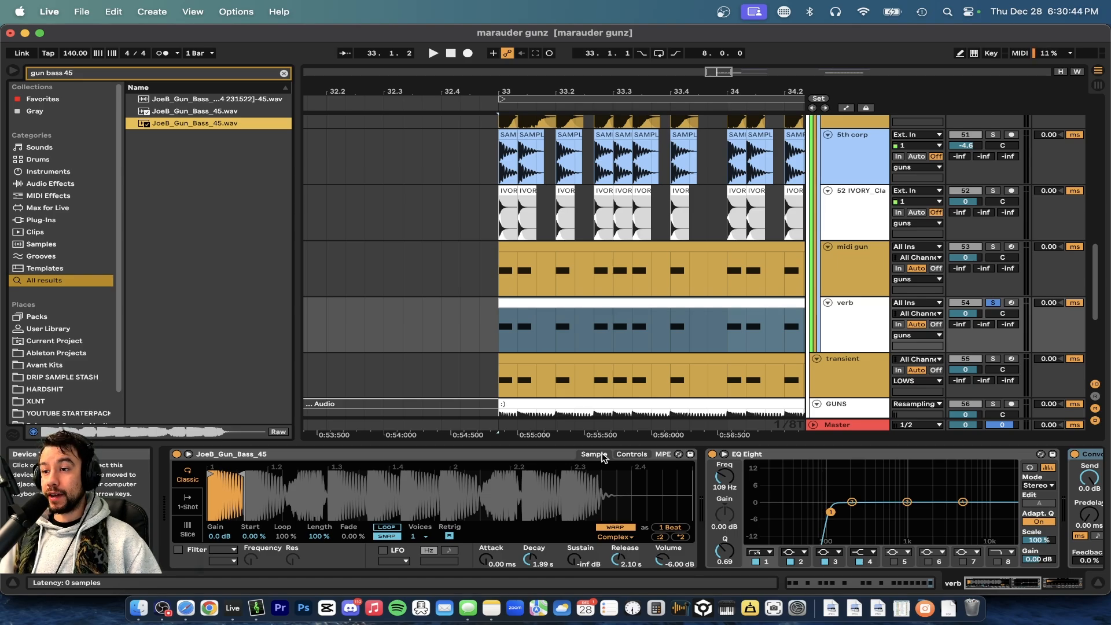
pyautogui.click(632, 455)
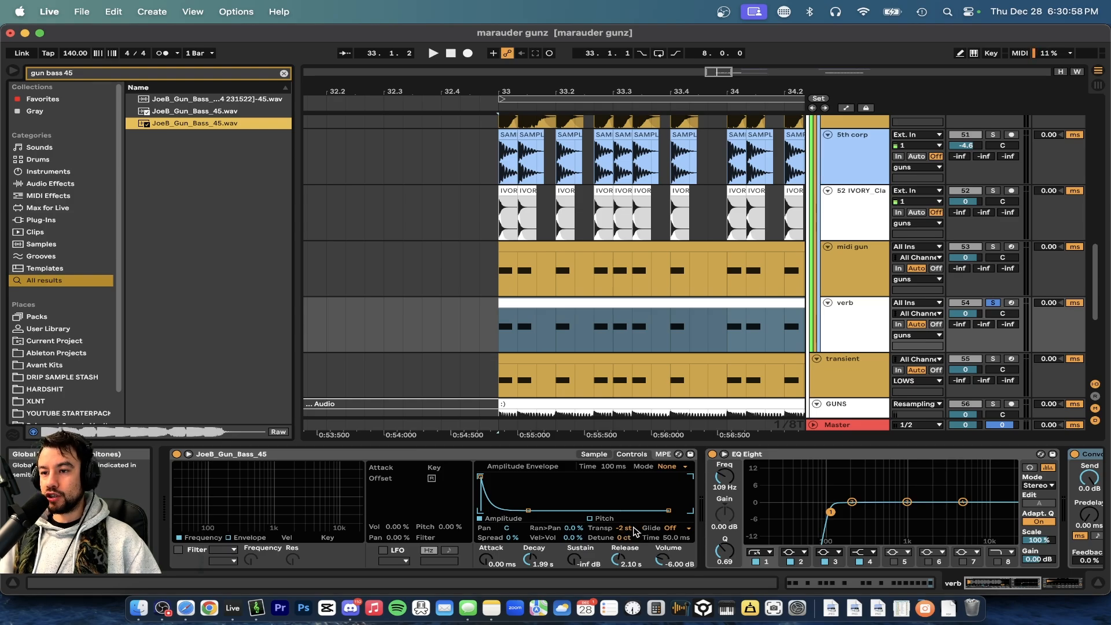
pyautogui.click(594, 454)
pyautogui.hscroll(2, 521, 469)
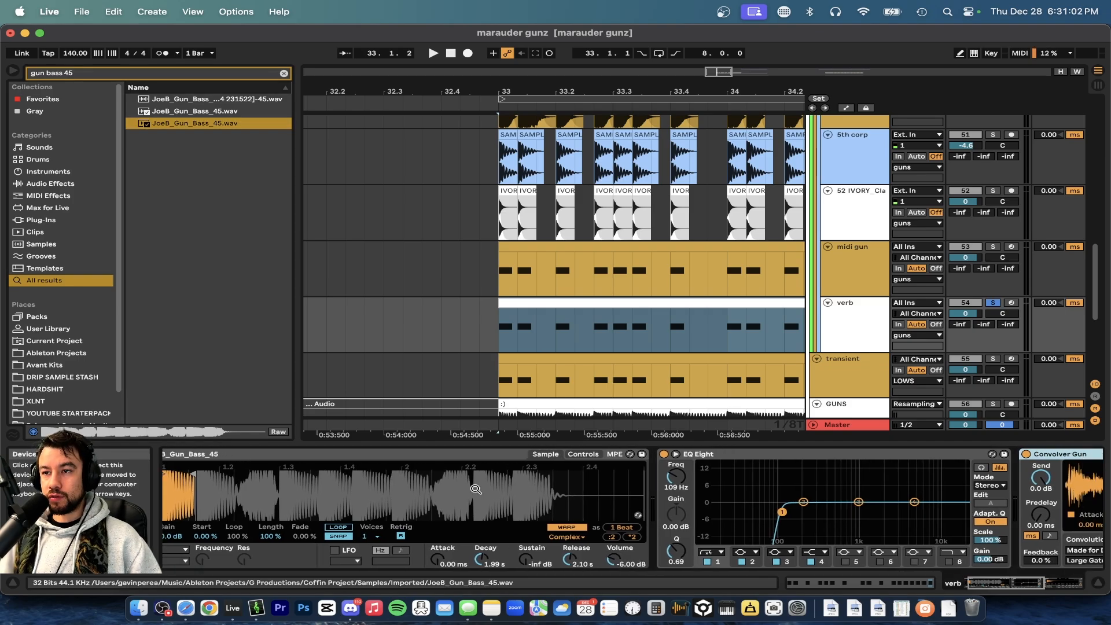
# Play the soloed MIDI verb clip from 33.1.1 while showing its EQ Eight and Convolver Gun, then stop and hide the device chain.
pyautogui.press('space')
pyautogui.press('-')
pyautogui.press('-')
pyautogui.scroll(-1, 528, 331)
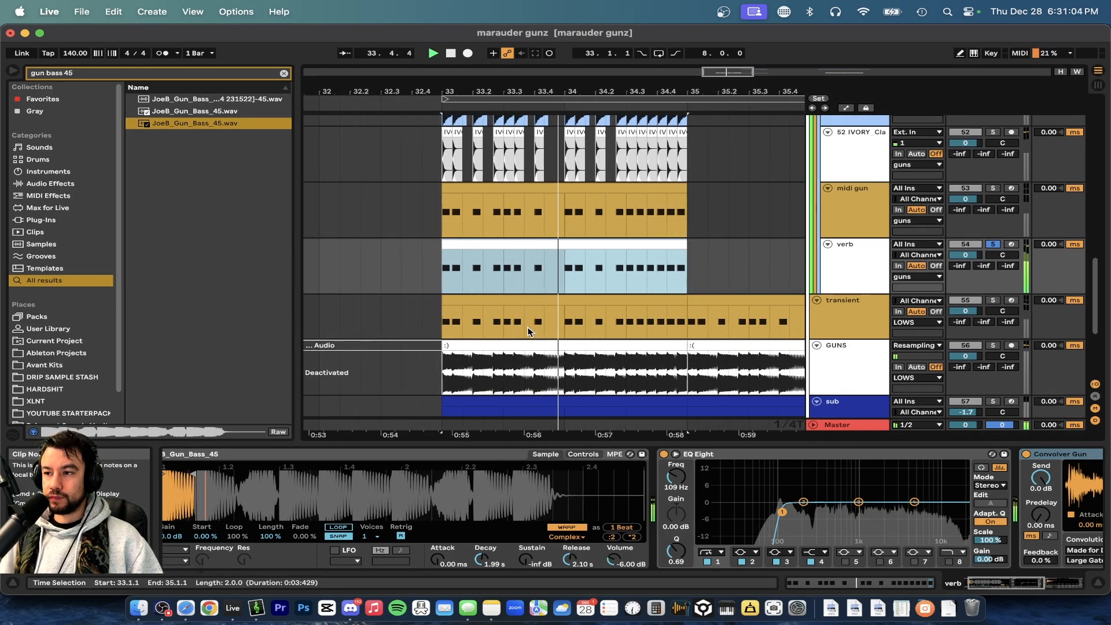
pyautogui.hscroll(1, 528, 331)
pyautogui.hscroll(6, 689, 520)
pyautogui.hscroll(2, 689, 519)
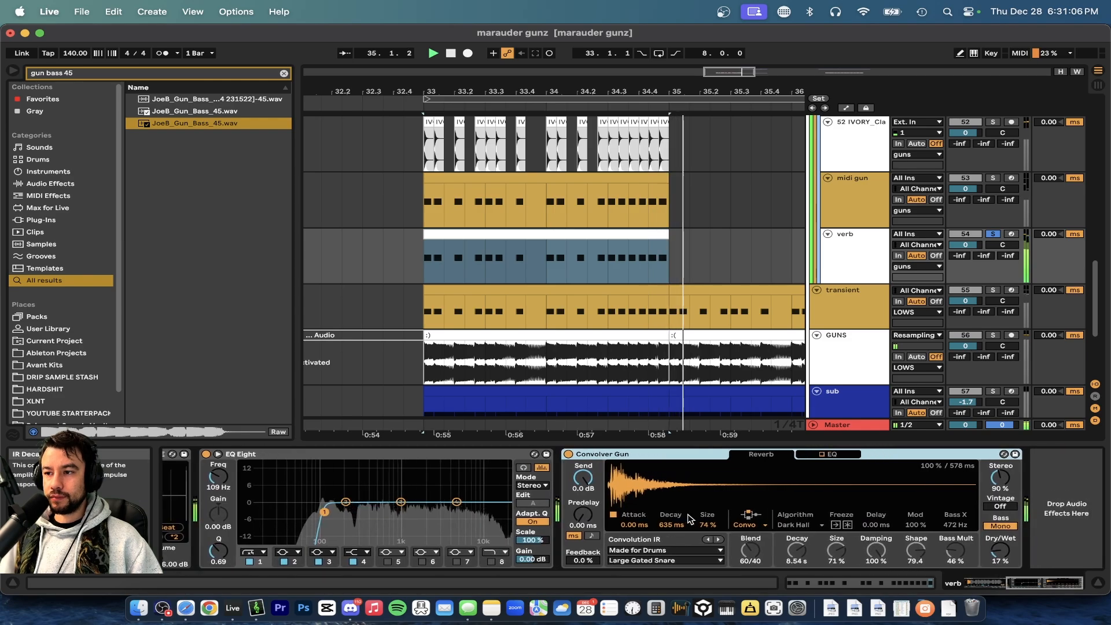
pyautogui.click(549, 446)
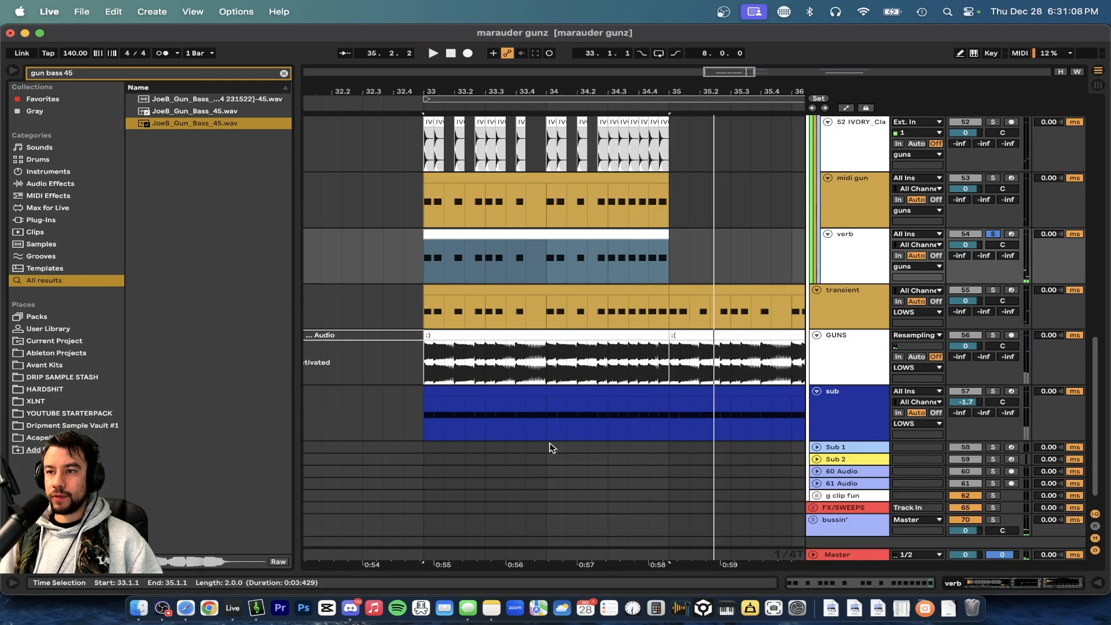
# Add midi gun, 52 IVORY, 5th corp, the audio verb and Bass 2 to the solo so all guns layers are soloed.
pyautogui.hscroll(1, 550, 446)
pyautogui.scroll(1, 550, 446)
pyautogui.scroll(2, 551, 446)
pyautogui.scroll(2, 965, 367)
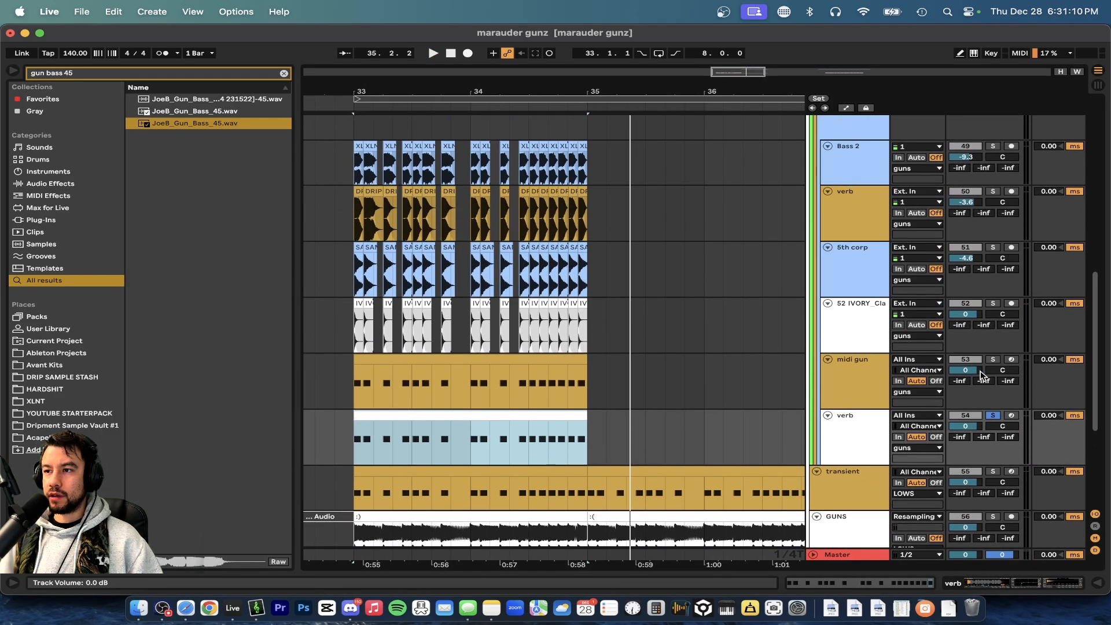
pyautogui.click(994, 365)
pyautogui.scroll(2, 991, 363)
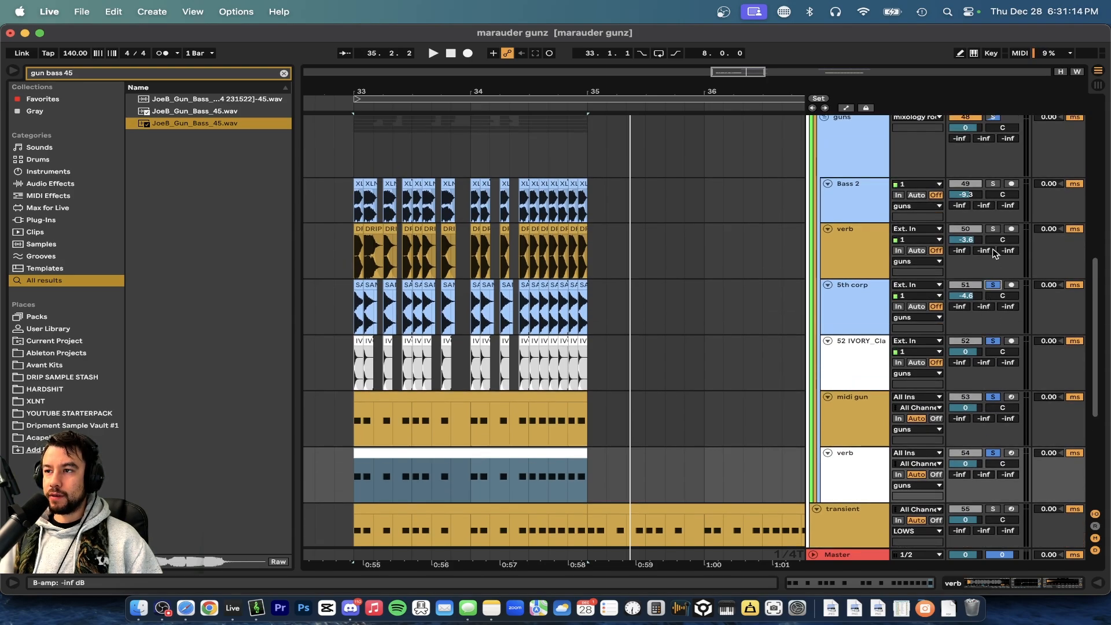
pyautogui.click(993, 185)
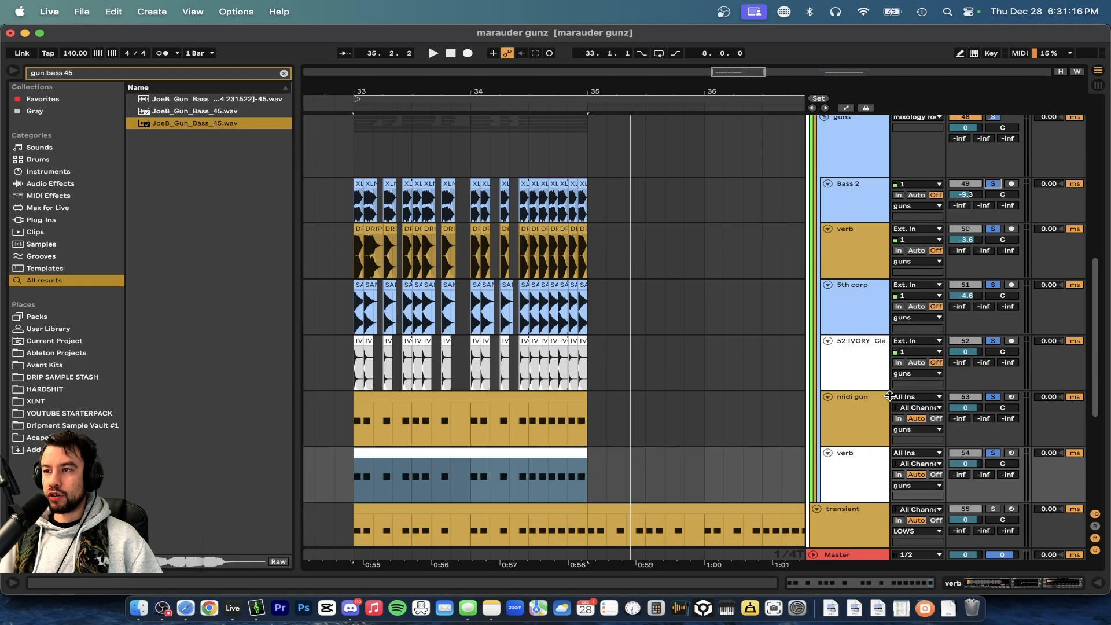
# Select the guns group and play all its soloed layers together from 33.1.1.
pyautogui.scroll(2, 973, 319)
pyautogui.scroll(2, 965, 269)
pyautogui.click(858, 257)
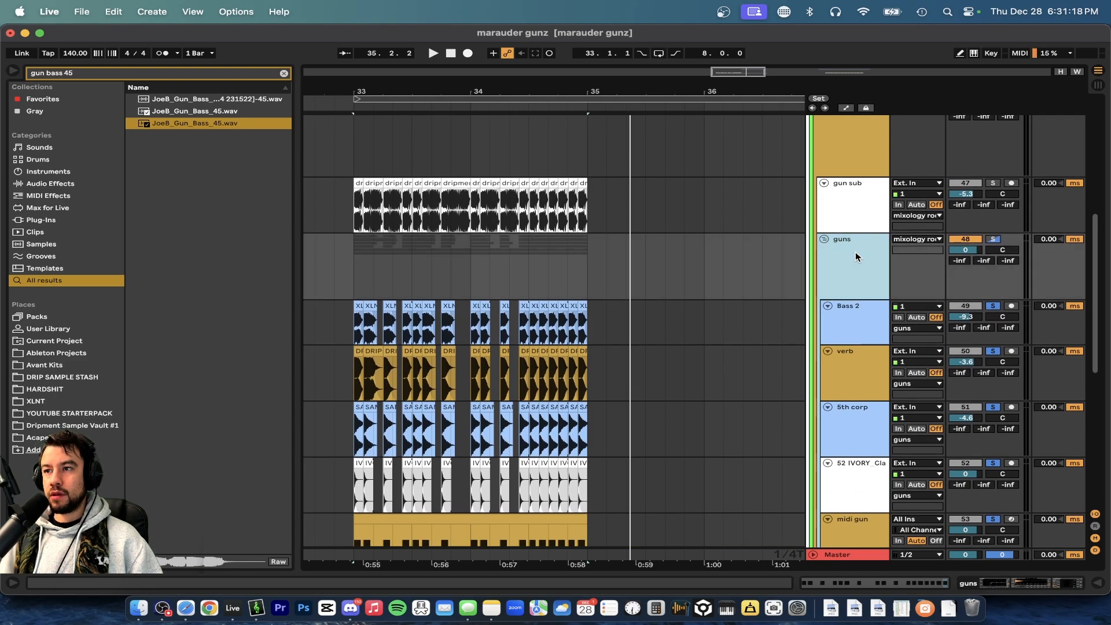
pyautogui.press('space')
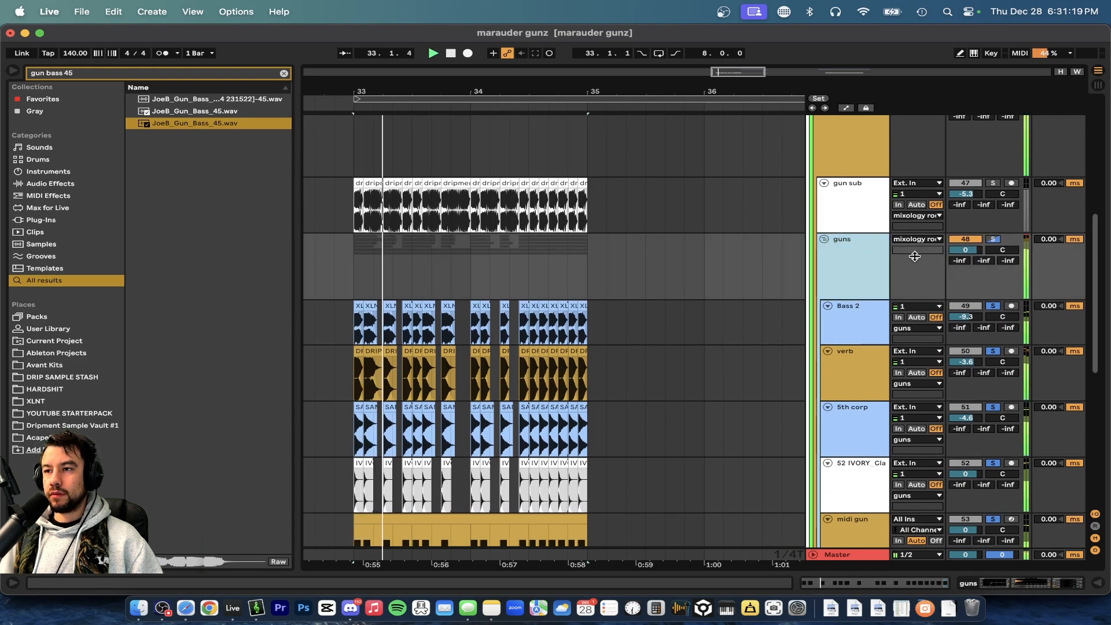
# Fold the guns group, solo it together with gun sub, and play both from 33.1.1.
pyautogui.click(825, 239)
pyautogui.click(993, 239)
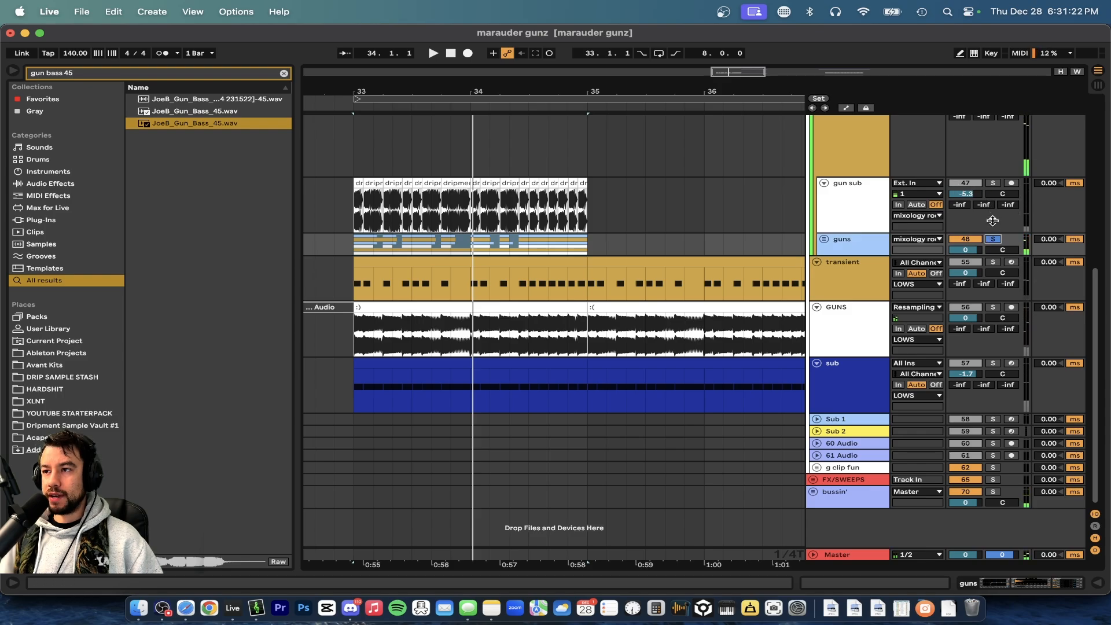
pyautogui.scroll(4, 612, 203)
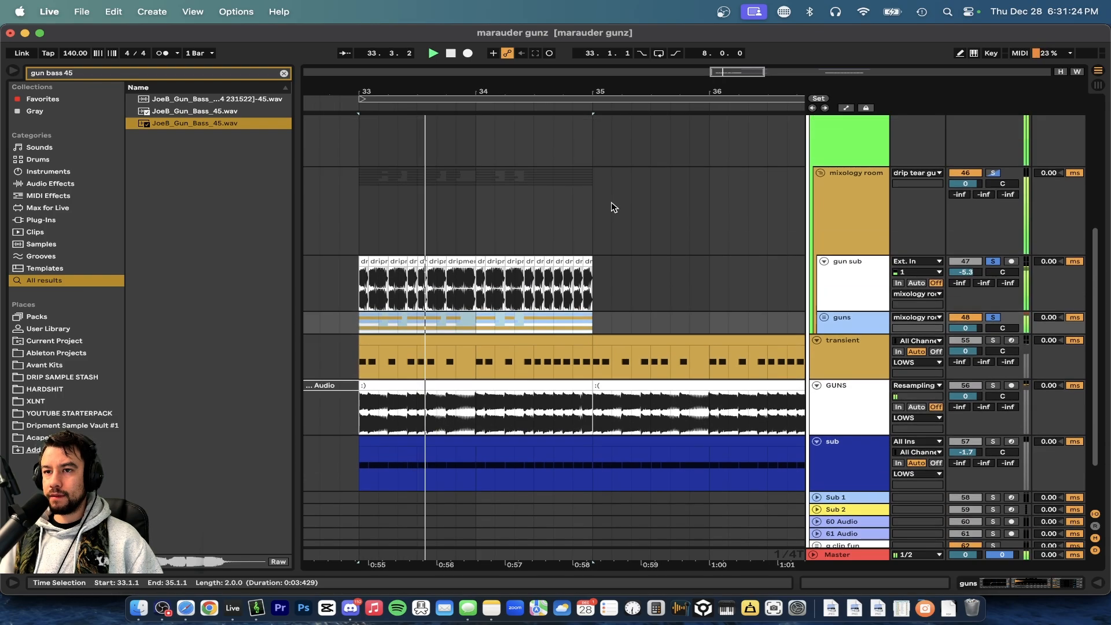
pyautogui.scroll(-2, 727, 314)
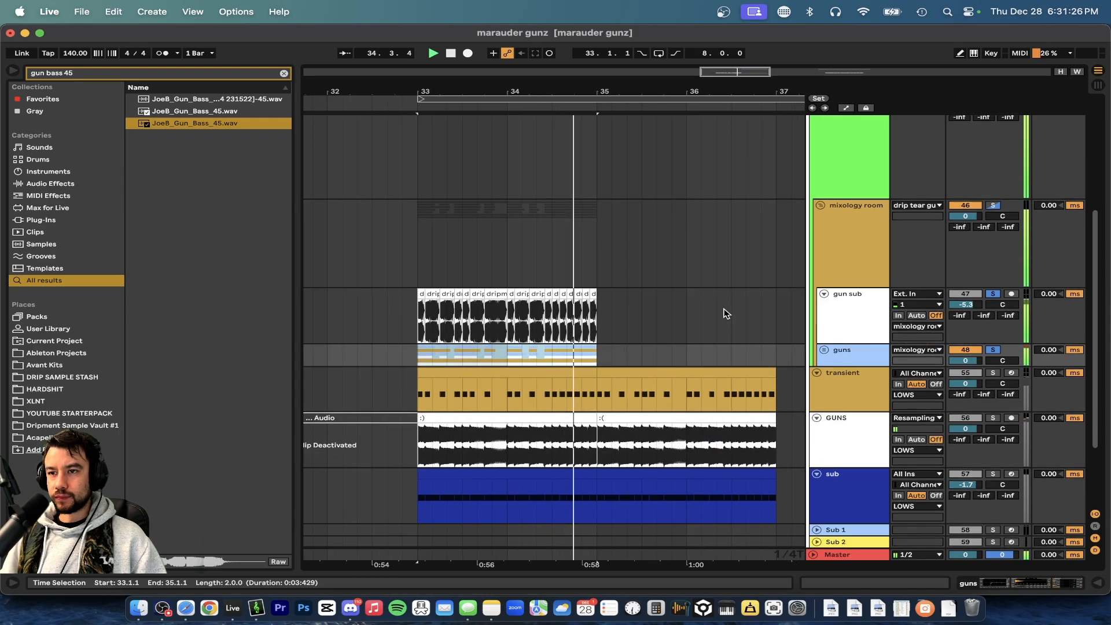
pyautogui.press('space')
# Solo the mixology room group, show its GClip Simple Hard Clip device, and play the group from 33.1.1.
pyautogui.click(873, 255)
pyautogui.click(994, 206)
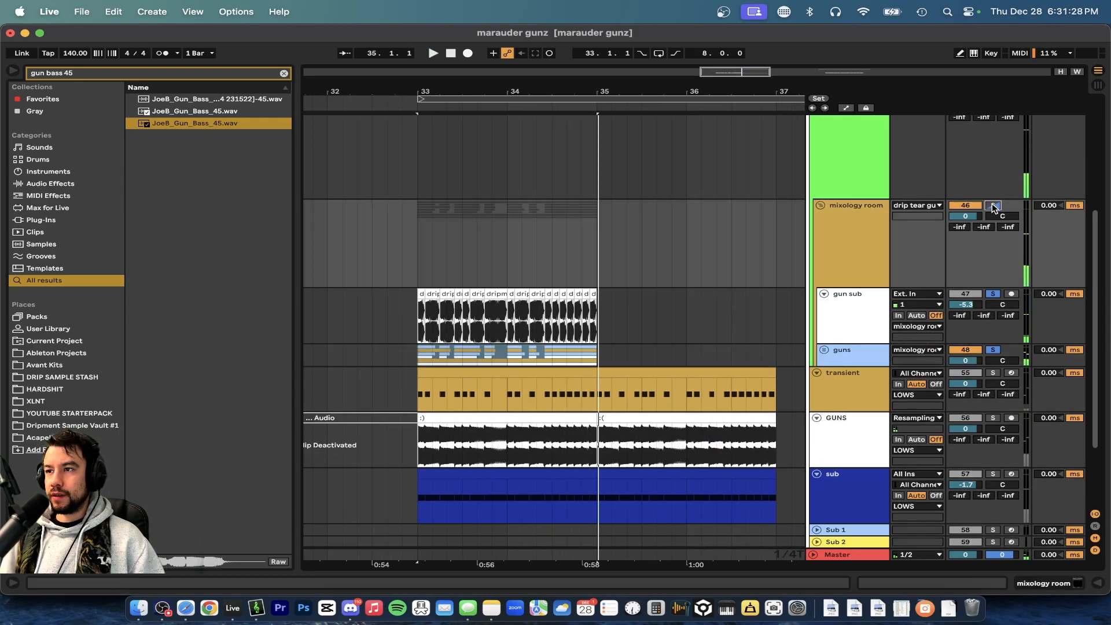
pyautogui.doubleClick(860, 246)
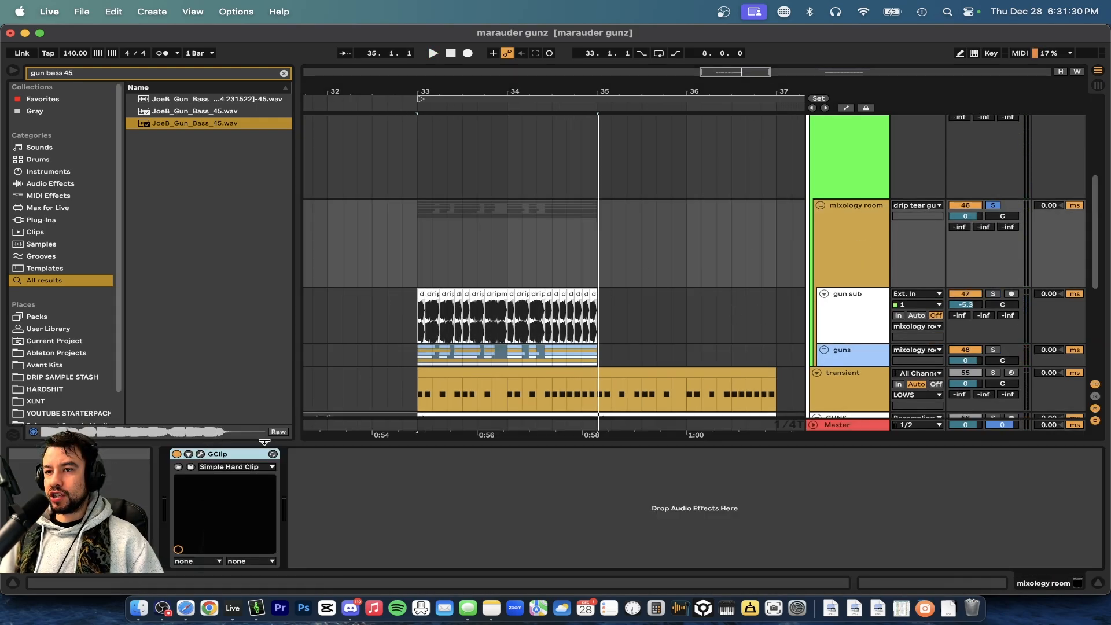
pyautogui.scroll(-1, 477, 322)
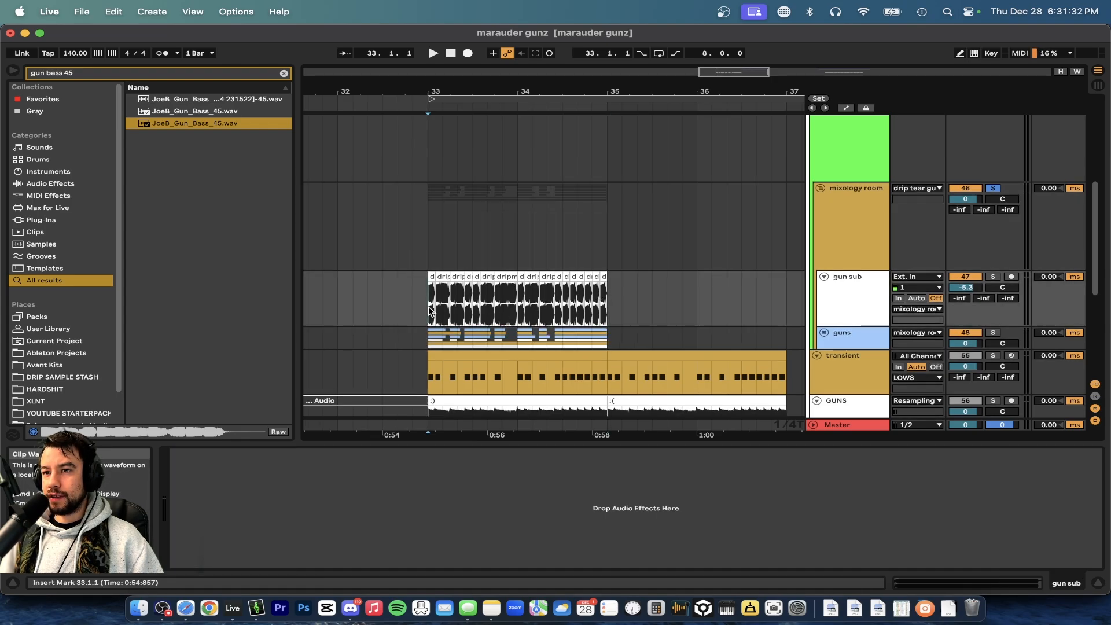
pyautogui.click(428, 307)
pyautogui.click(857, 224)
pyautogui.press('space')
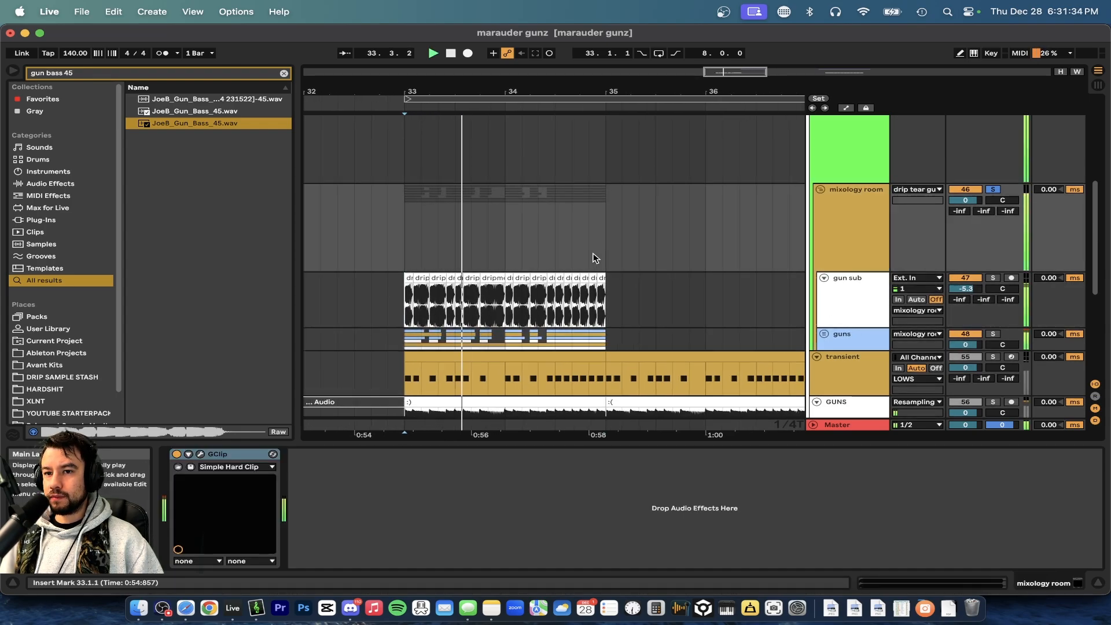
pyautogui.scroll(4, 592, 255)
pyautogui.press('space')
# Show the drip tear gunz group's Disperser devices, solo and play the group from 33.1.1, and fold it.
pyautogui.click(836, 283)
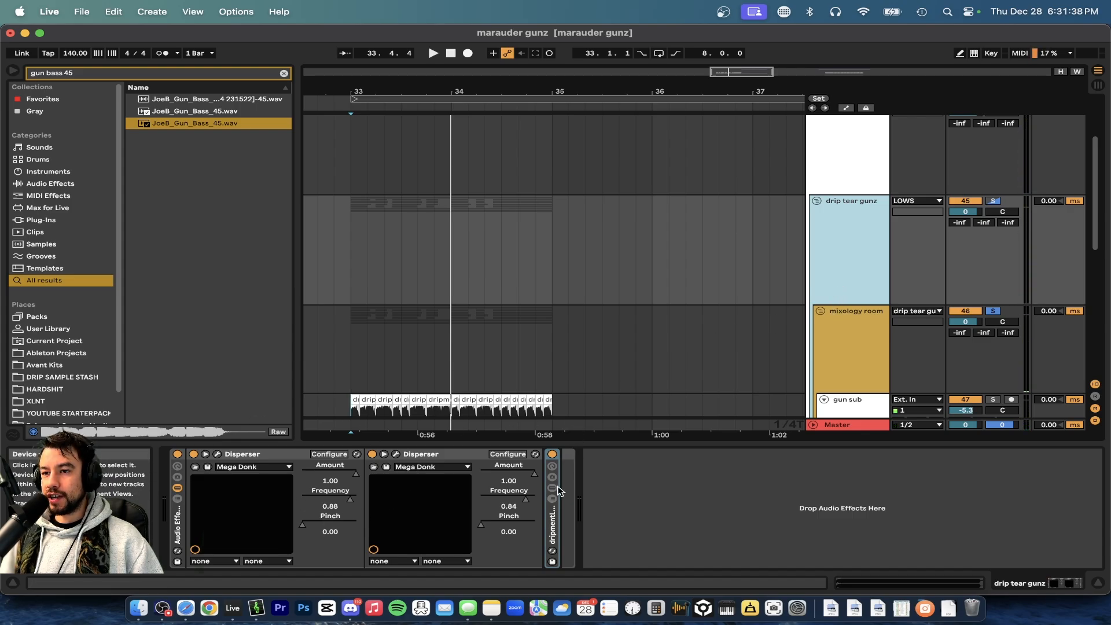
pyautogui.click(994, 201)
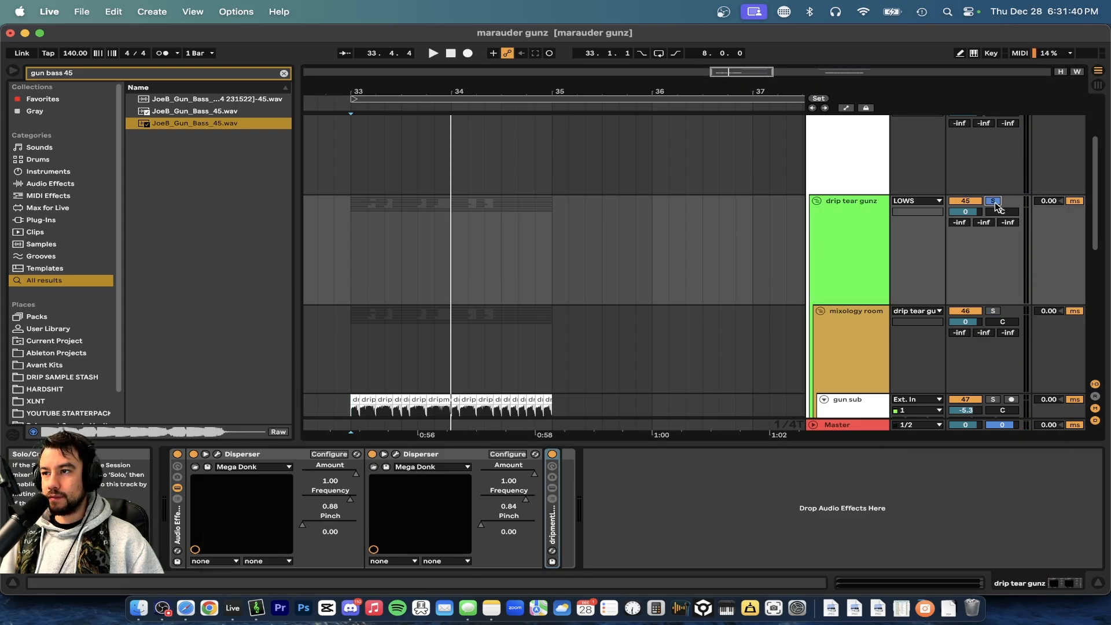
pyautogui.press('space')
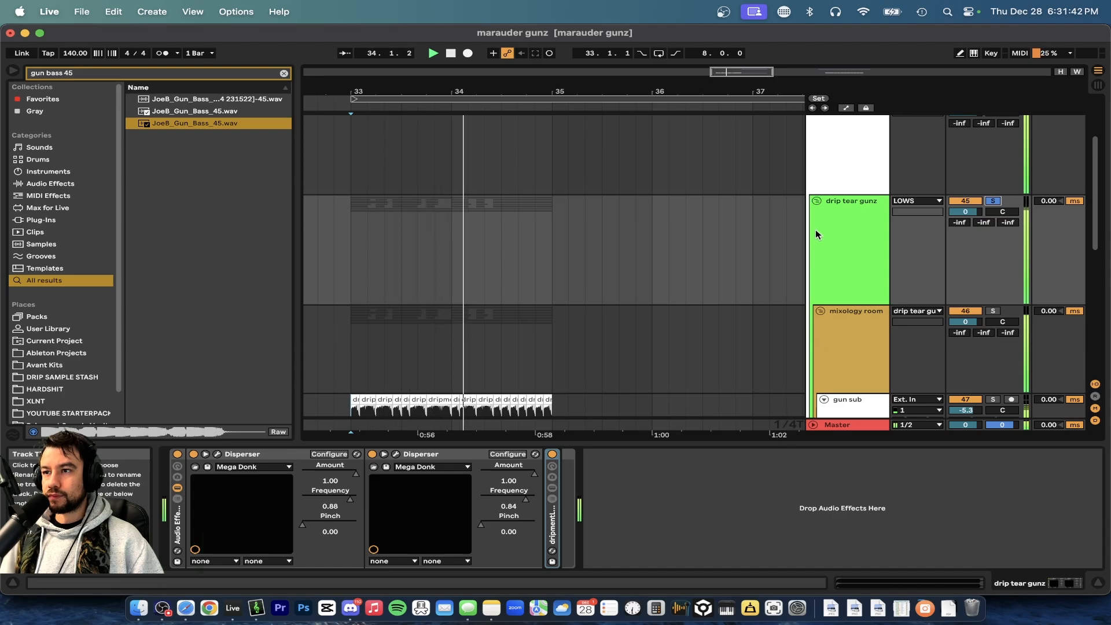
pyautogui.click(816, 202)
pyautogui.scroll(-2, 709, 255)
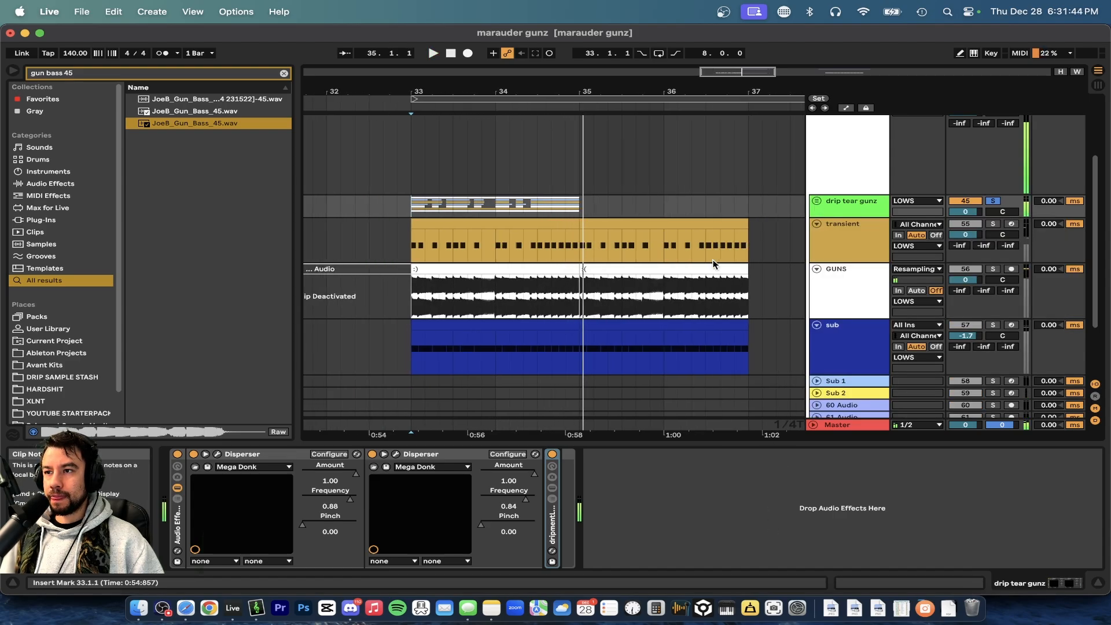
# Insert an audio track below transient with its input set to Resampling, and record the soloed drip tear gunz group from 33.1.1.
pyautogui.click(841, 289)
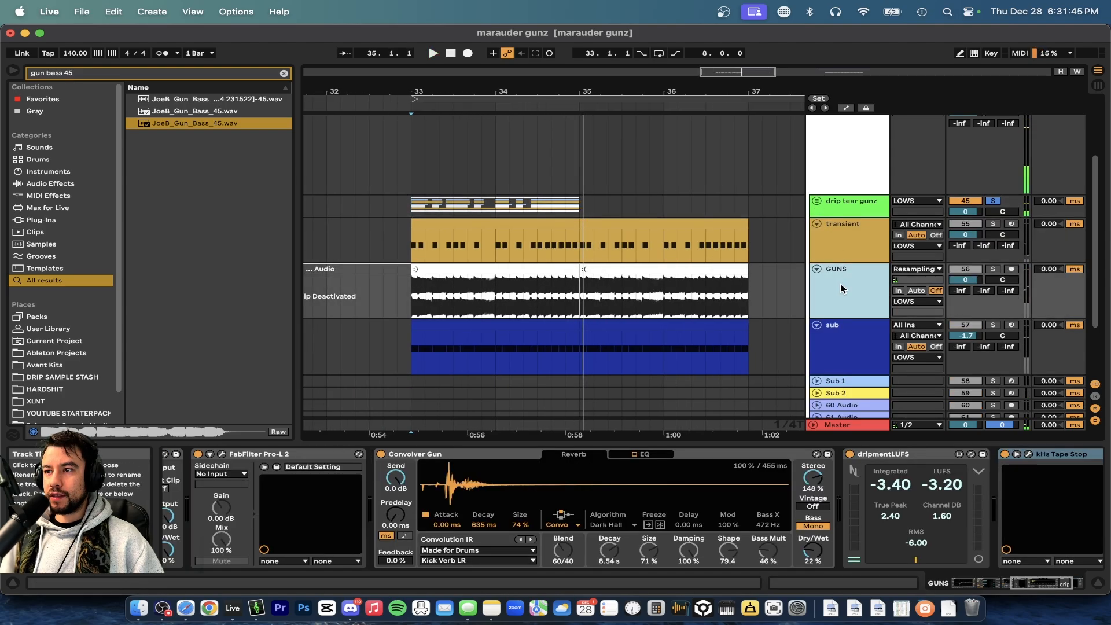
pyautogui.click(835, 226)
pyautogui.press('super+t')
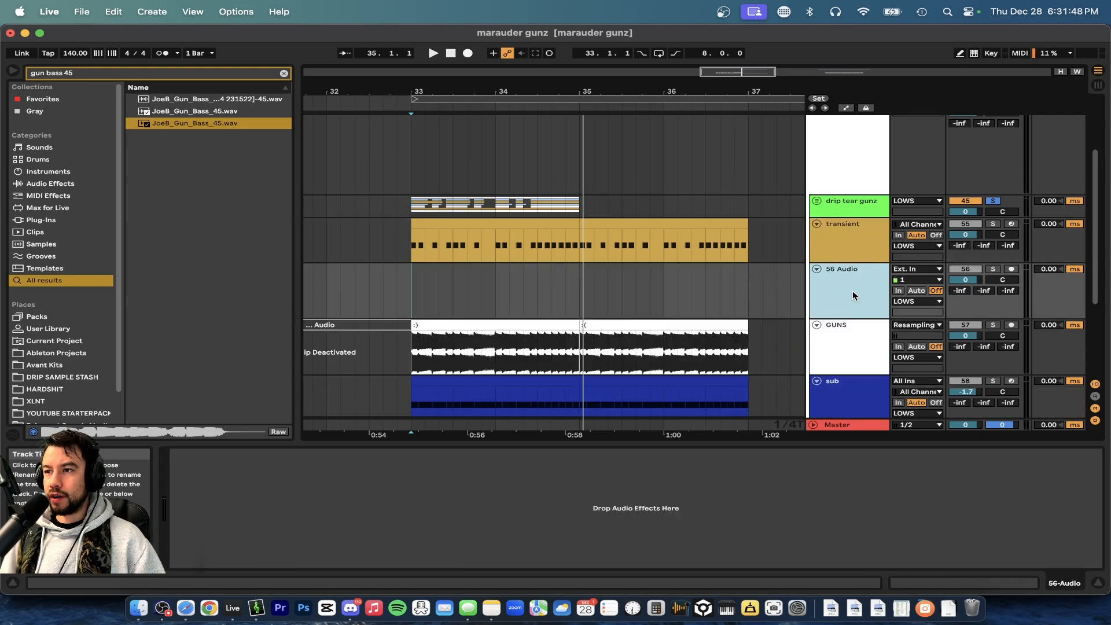
pyautogui.click(905, 272)
pyautogui.click(916, 300)
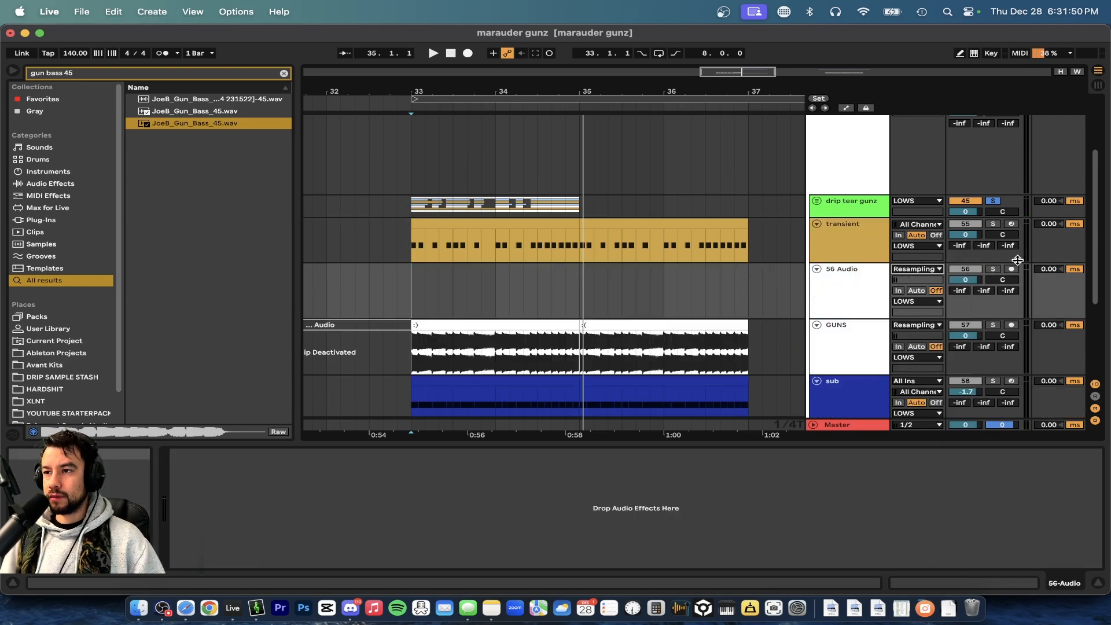
pyautogui.press('space')
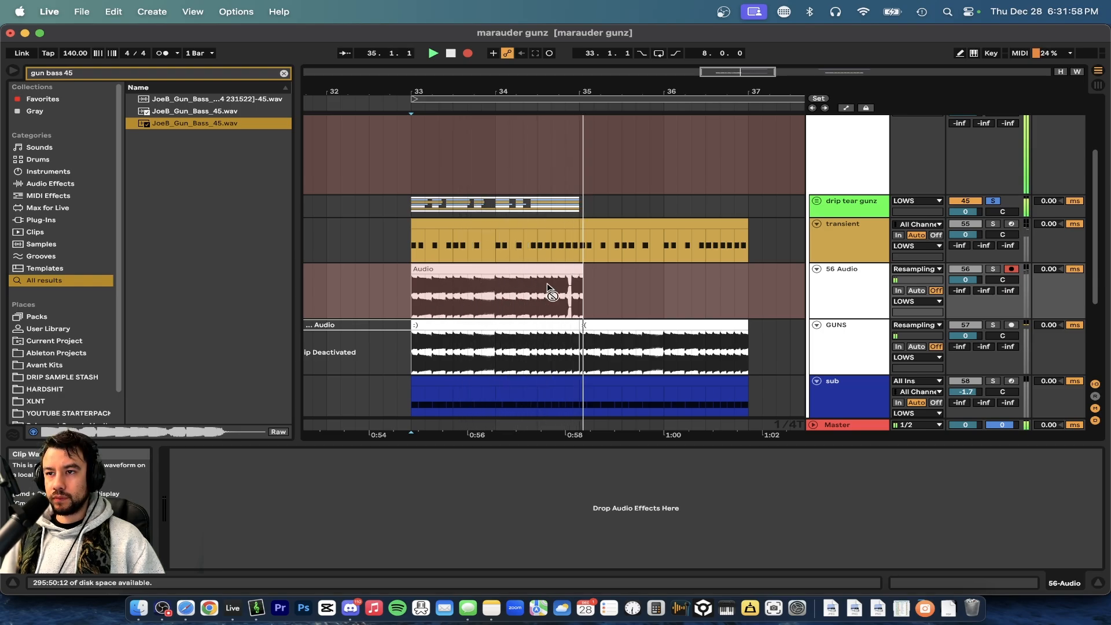
pyautogui.press('space')
# Duplicate the two-bar recording that ends at 35.1.1, solo the 56 Audio track, and play it from 33.1.1.
pyautogui.click(581, 268)
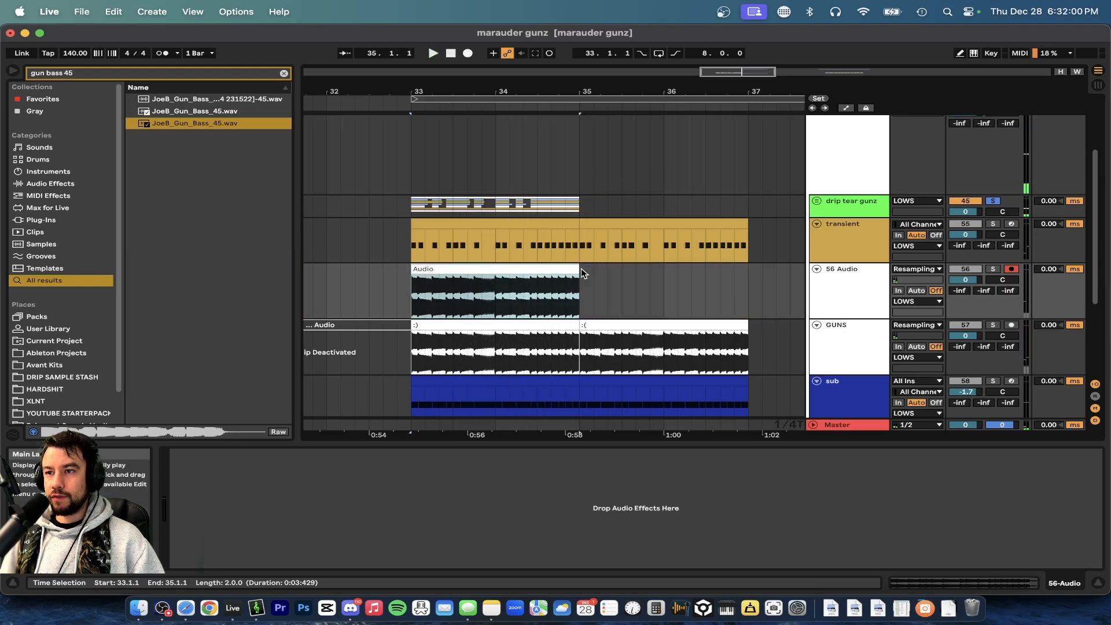
pyautogui.press('super+d')
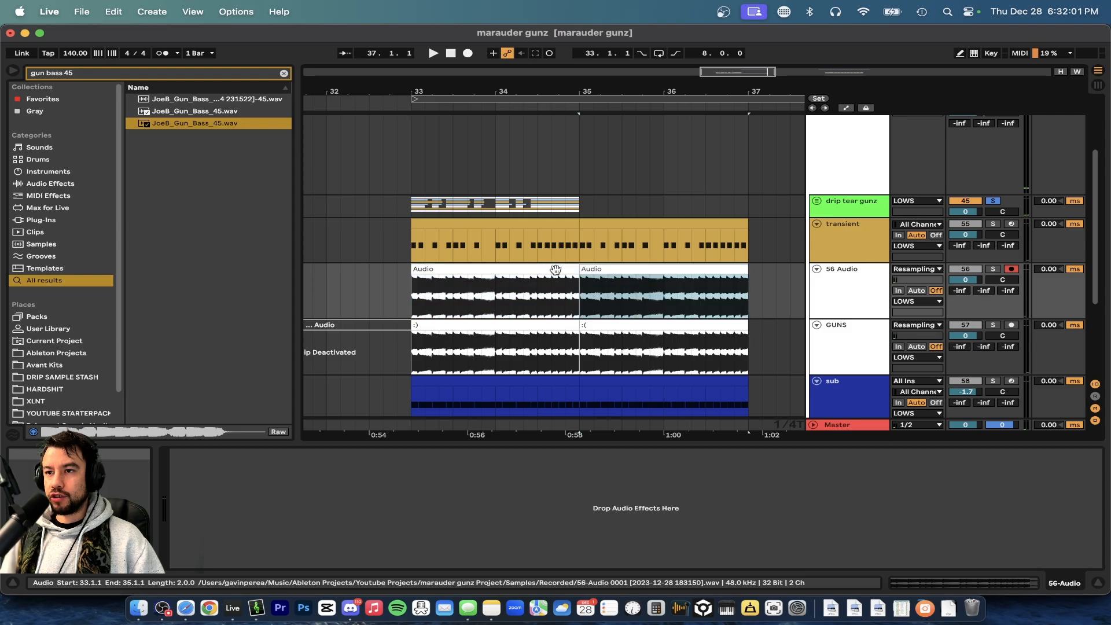
pyautogui.click(991, 268)
pyautogui.press('space')
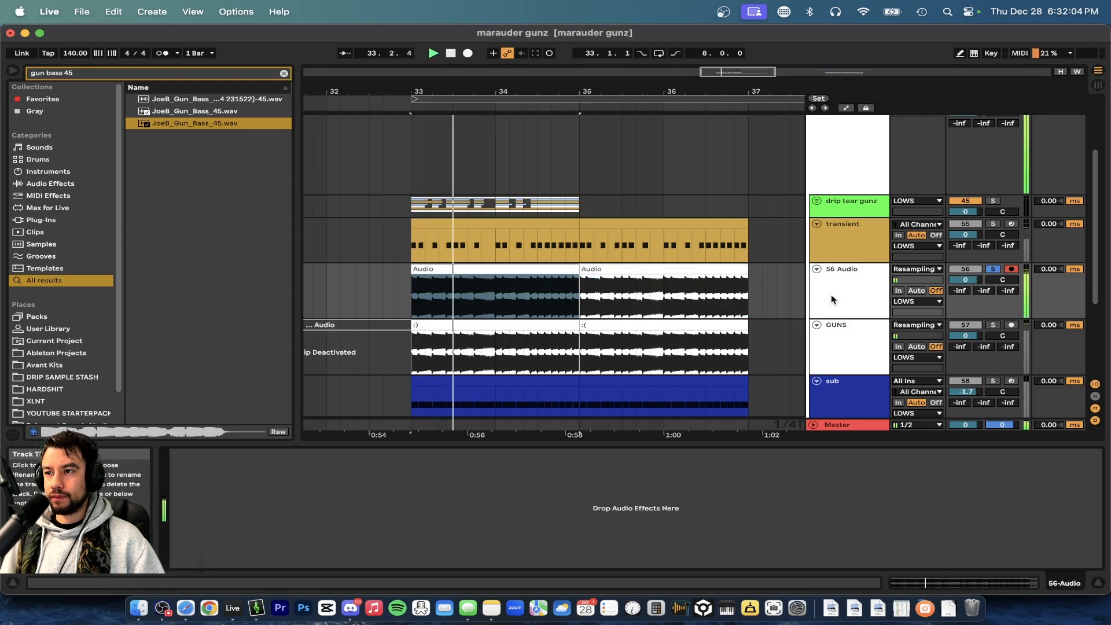
pyautogui.click(854, 284)
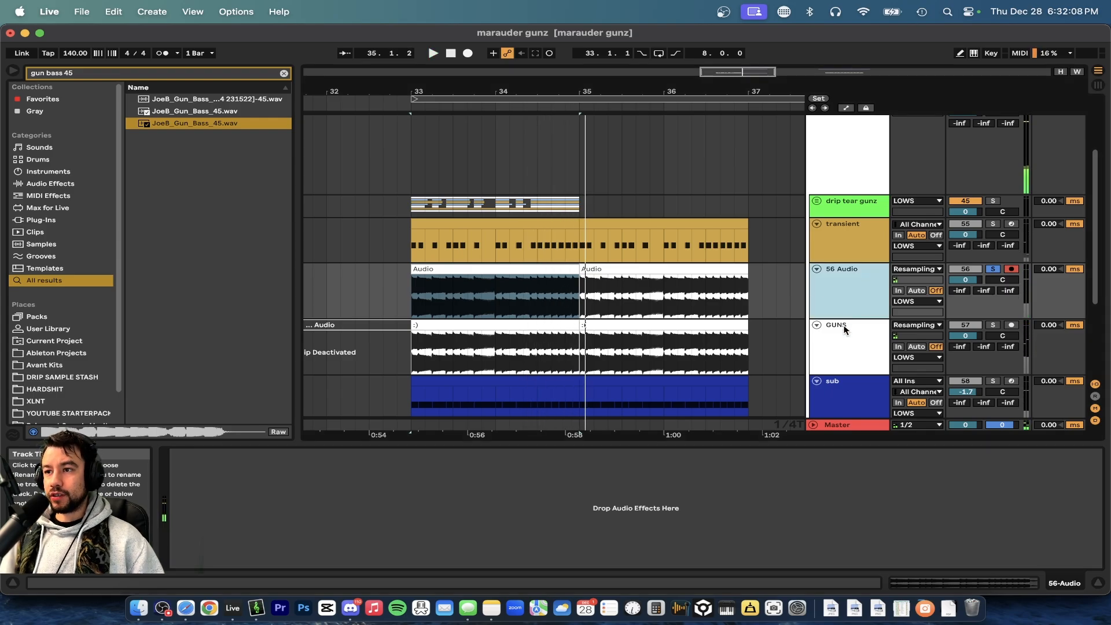
# Add EQ Eight to 56 Audio and raise its low cut, and copy the GUNS track's effect chain onto it.
pyautogui.press('cmd+f')
pyautogui.write('eq')
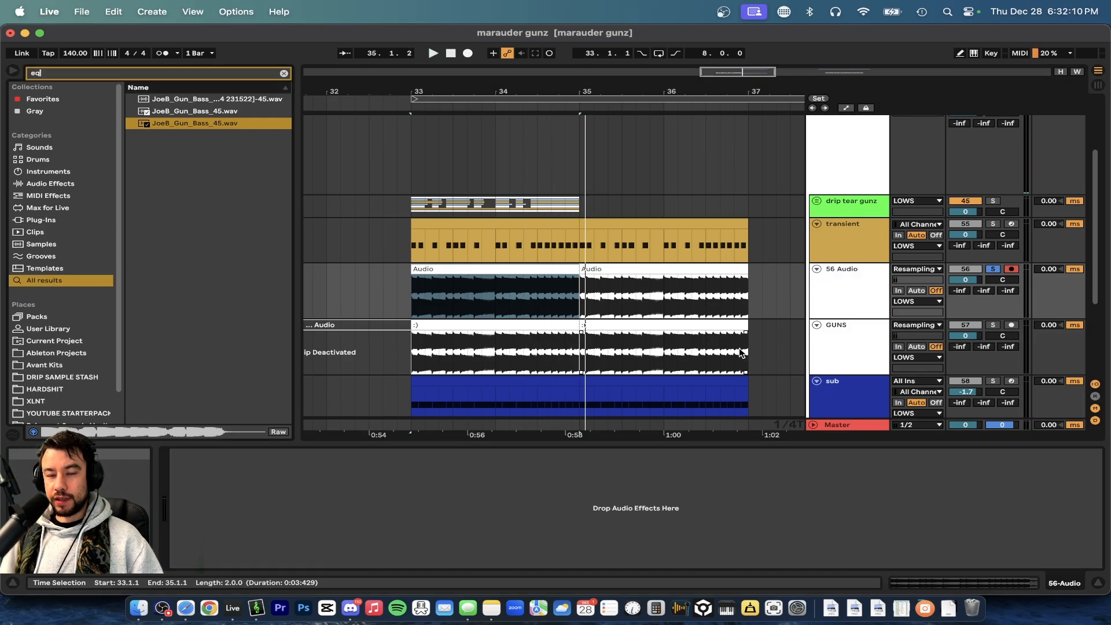
pyautogui.press('Down')
pyautogui.press('Down')
pyautogui.press('Return')
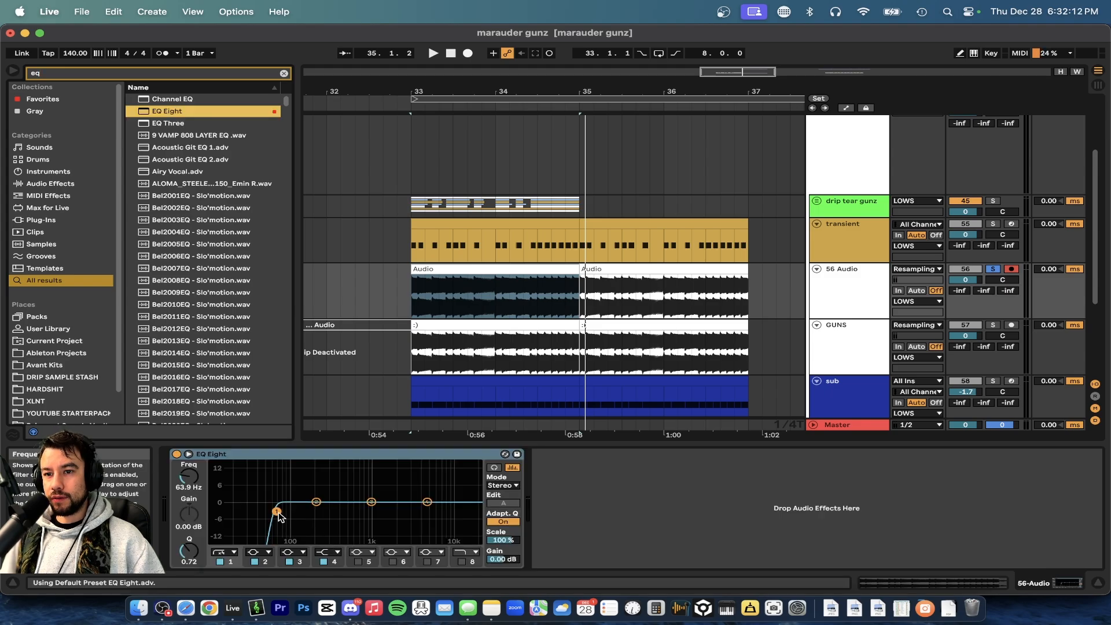
pyautogui.moveTo(277, 512); pyautogui.dragTo(291, 511)
pyautogui.click(855, 363)
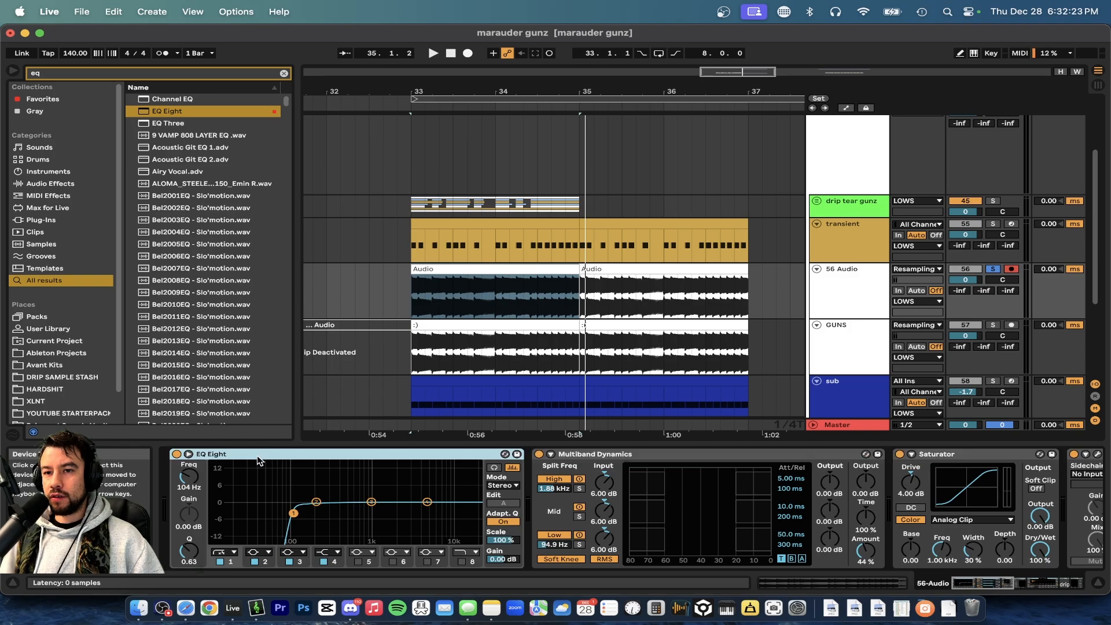
# Examine the 56 Audio effect chain: Multiband Dynamics, Saturator, FabFilter Pro-L 2's limiter settings, Convolver Gun and kHs Tape Stop.
pyautogui.click(598, 459)
pyautogui.hscroll(5, 637, 492)
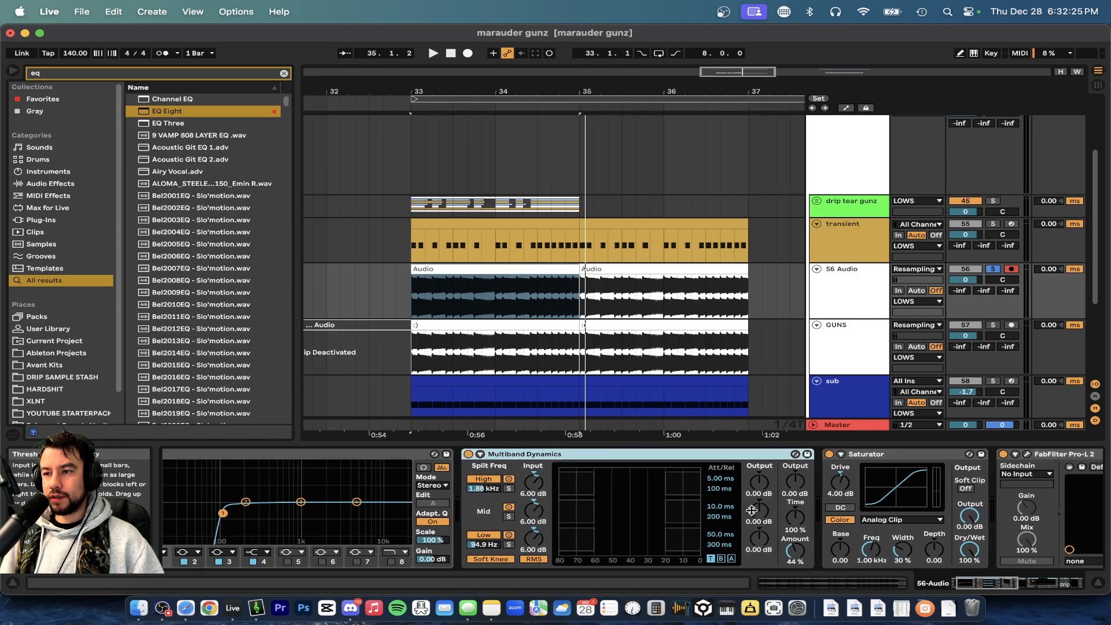
pyautogui.click(698, 455)
pyautogui.hscroll(5, 698, 455)
pyautogui.click(723, 453)
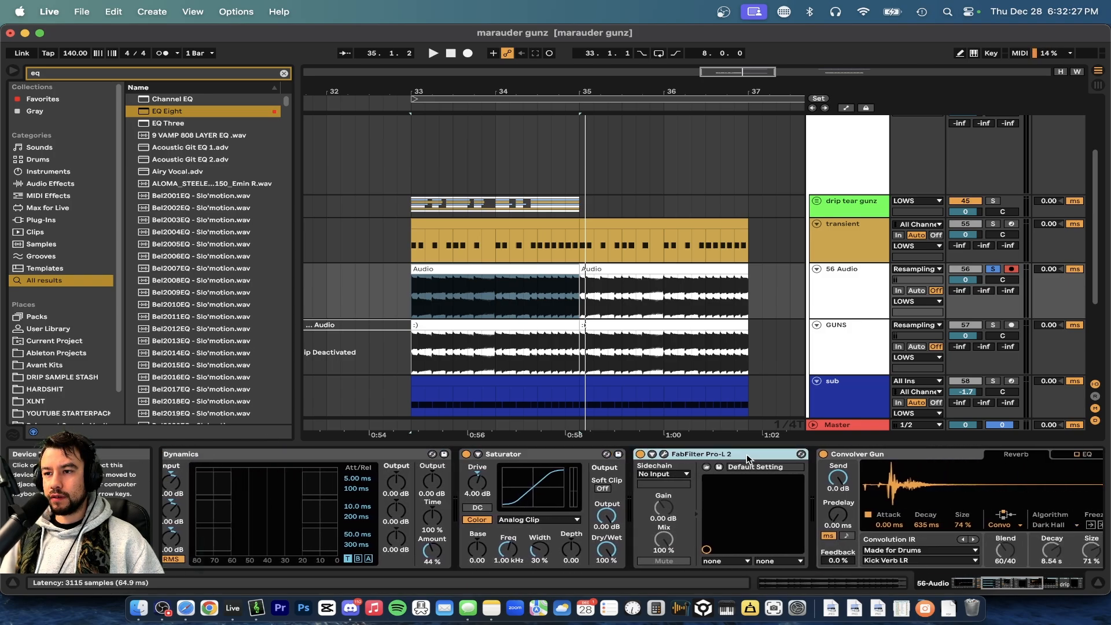
pyautogui.click(648, 455)
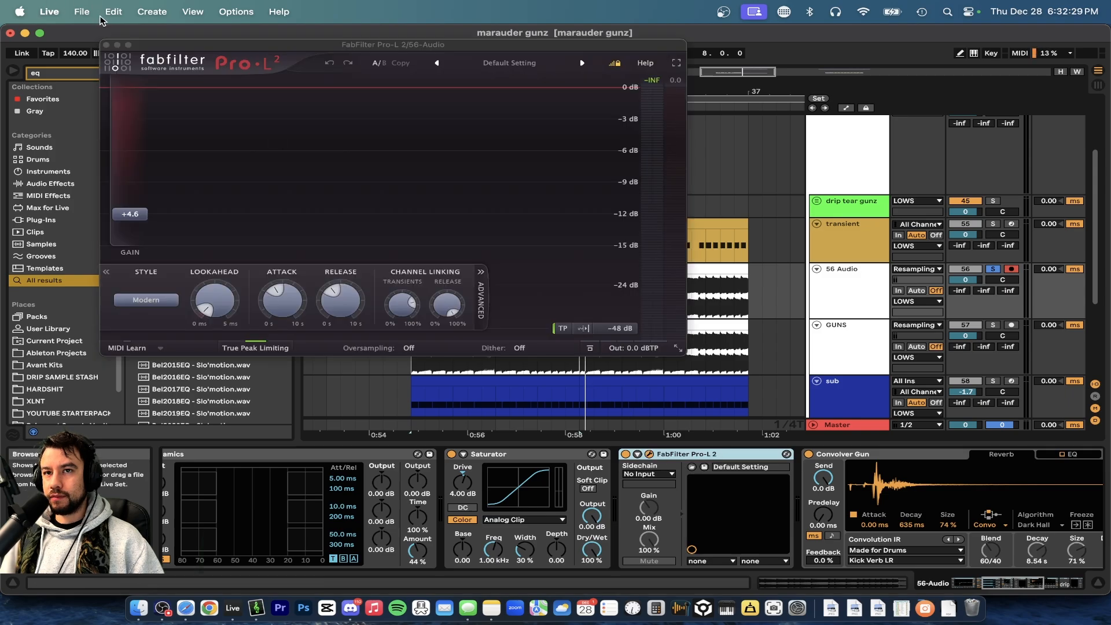
pyautogui.click(106, 44)
pyautogui.hscroll(5, 797, 528)
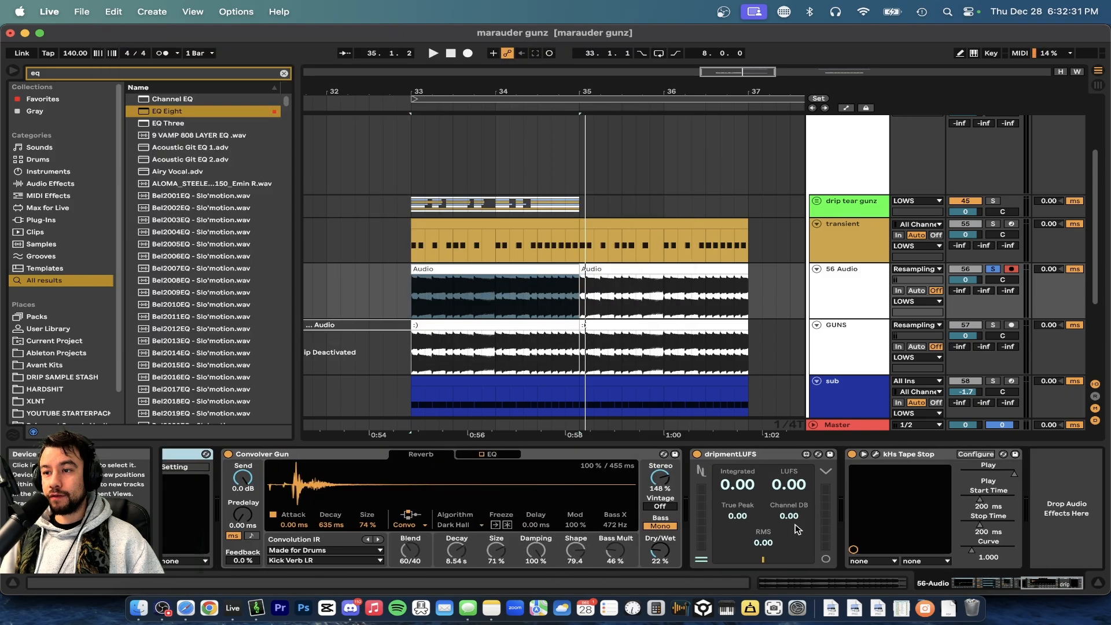
pyautogui.hscroll(-2, 549, 513)
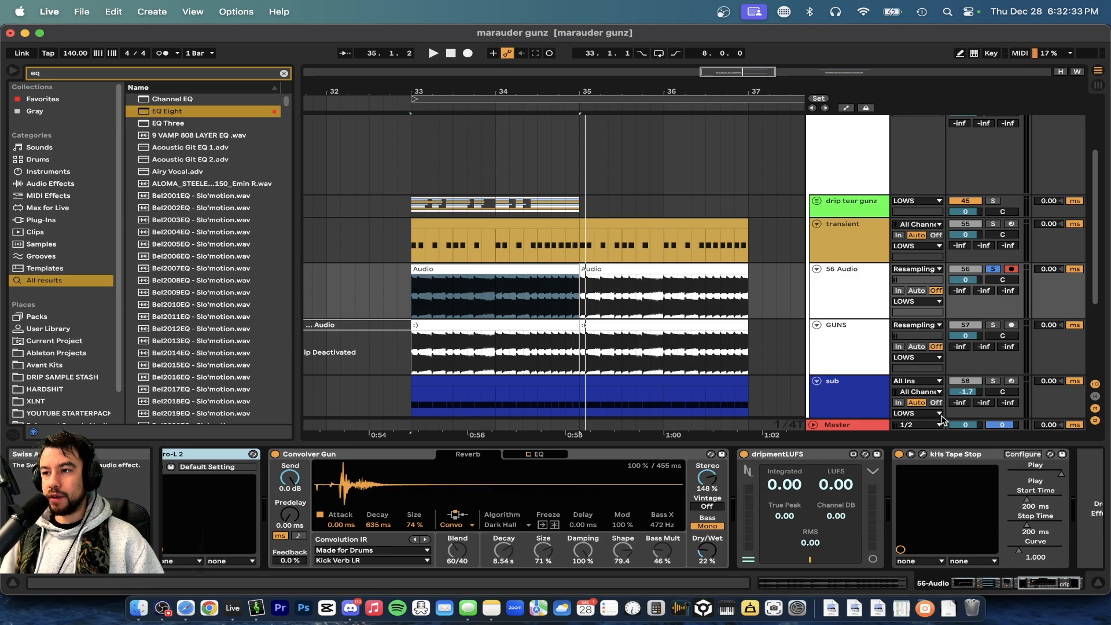
# Play the soloed 56 Audio track from 33.1.1 through its effect chain.
pyautogui.press('space')
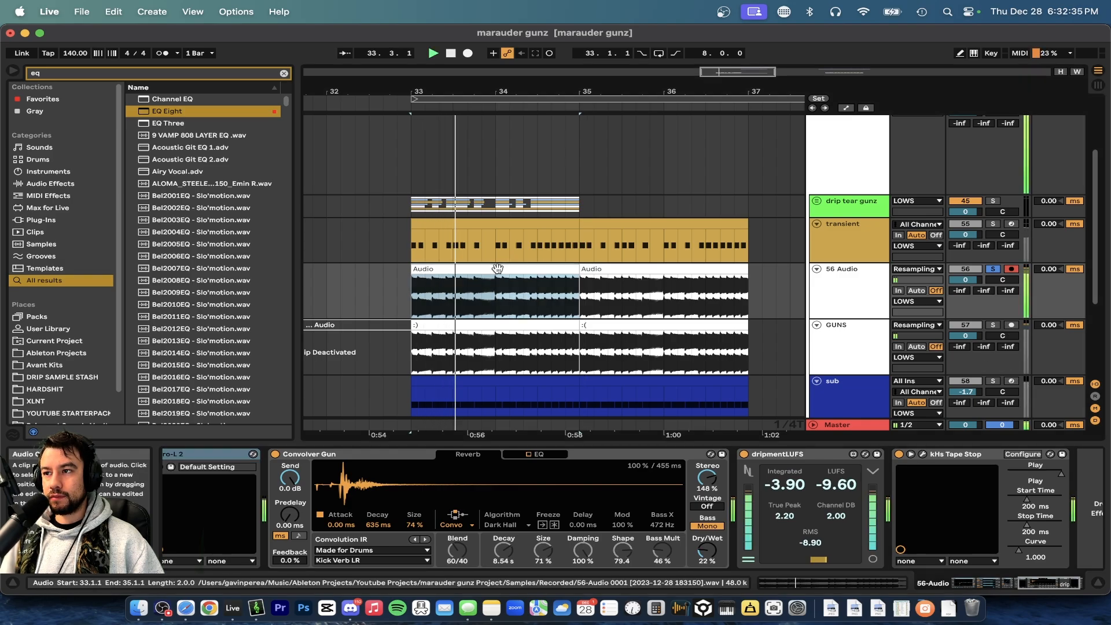
pyautogui.scroll(-3, 666, 289)
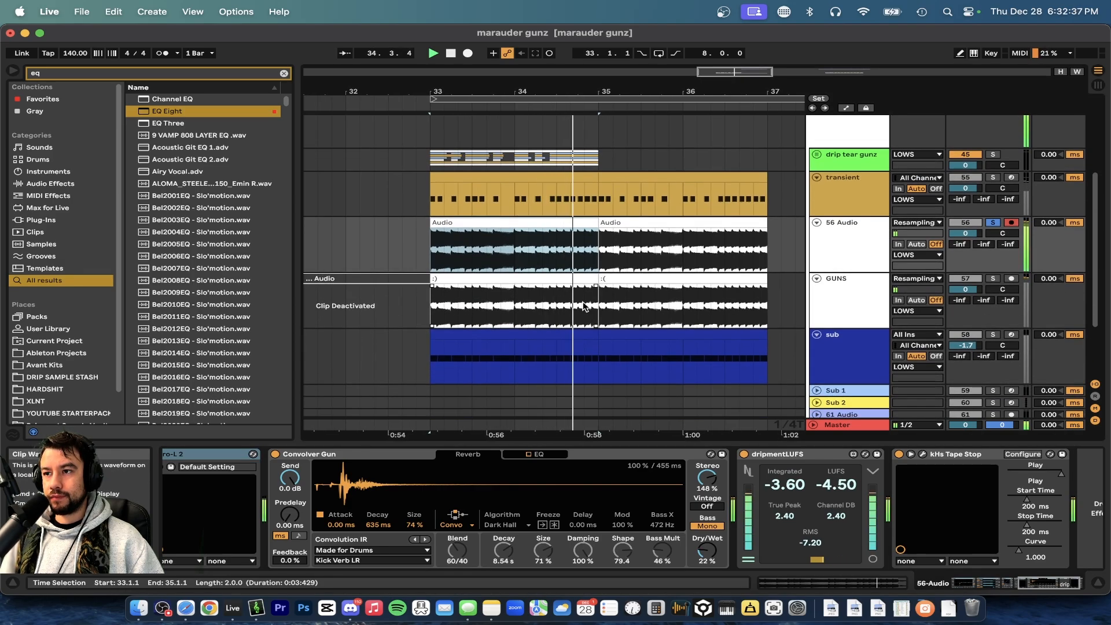
pyautogui.press('space')
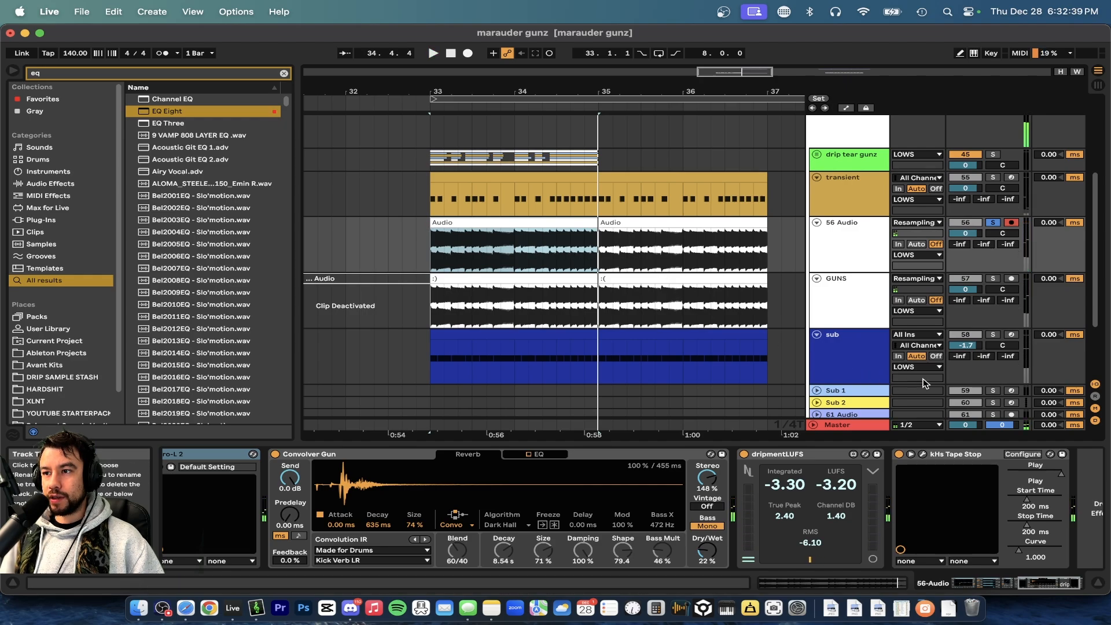
# Solo the sub track together with 56 Audio, select its first clip, and play both from 33.1.1.
pyautogui.click(993, 336)
pyautogui.click(499, 333)
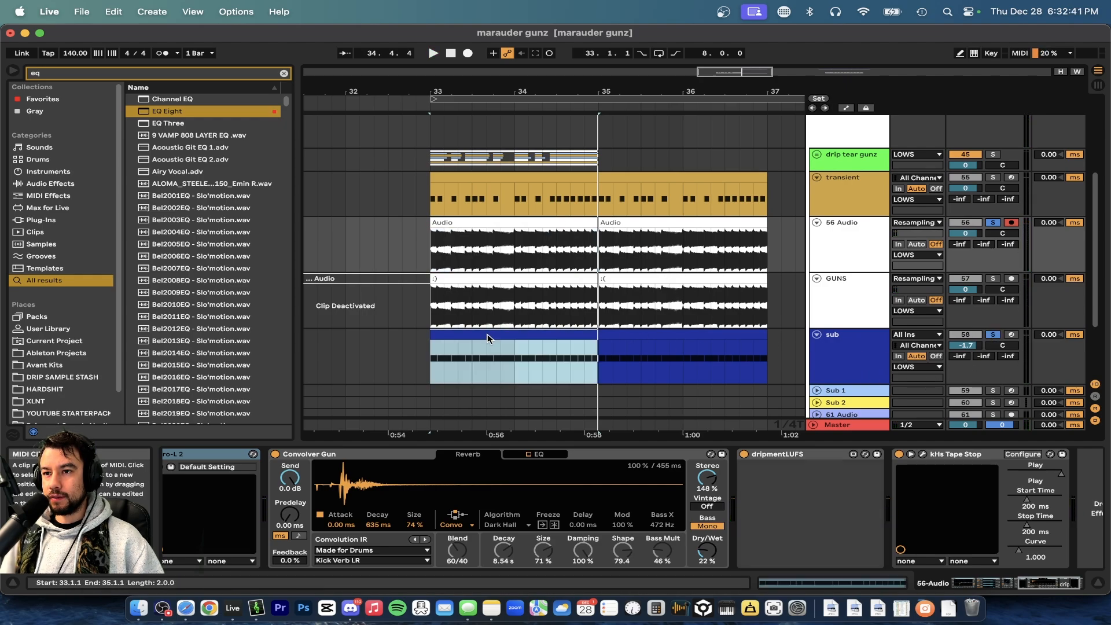
pyautogui.press('space')
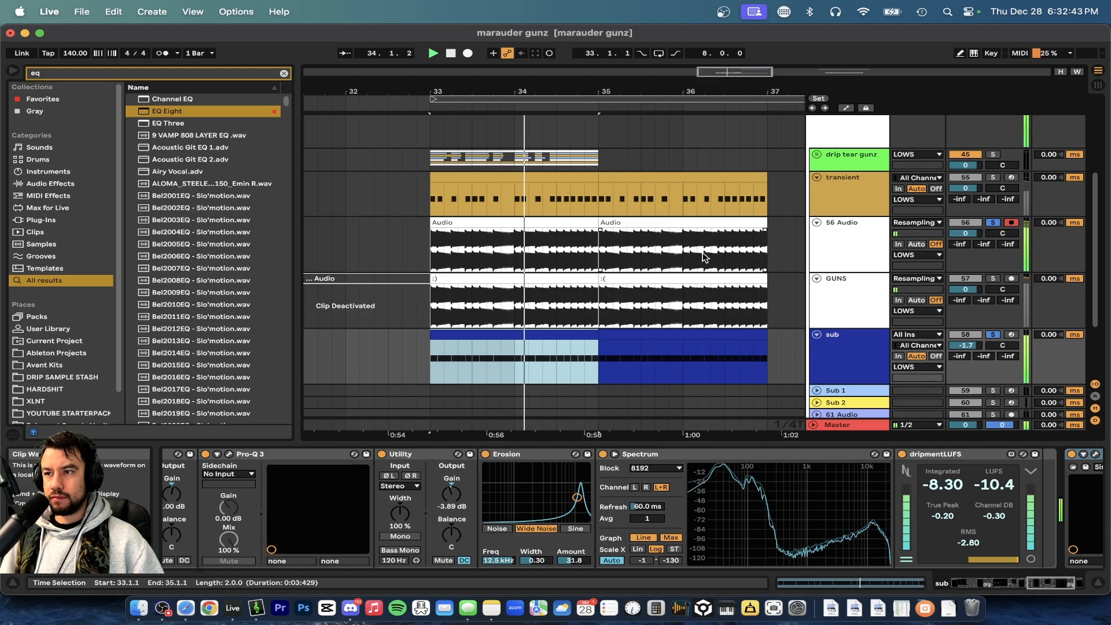
pyautogui.scroll(1, 718, 261)
pyautogui.scroll(-3, 705, 257)
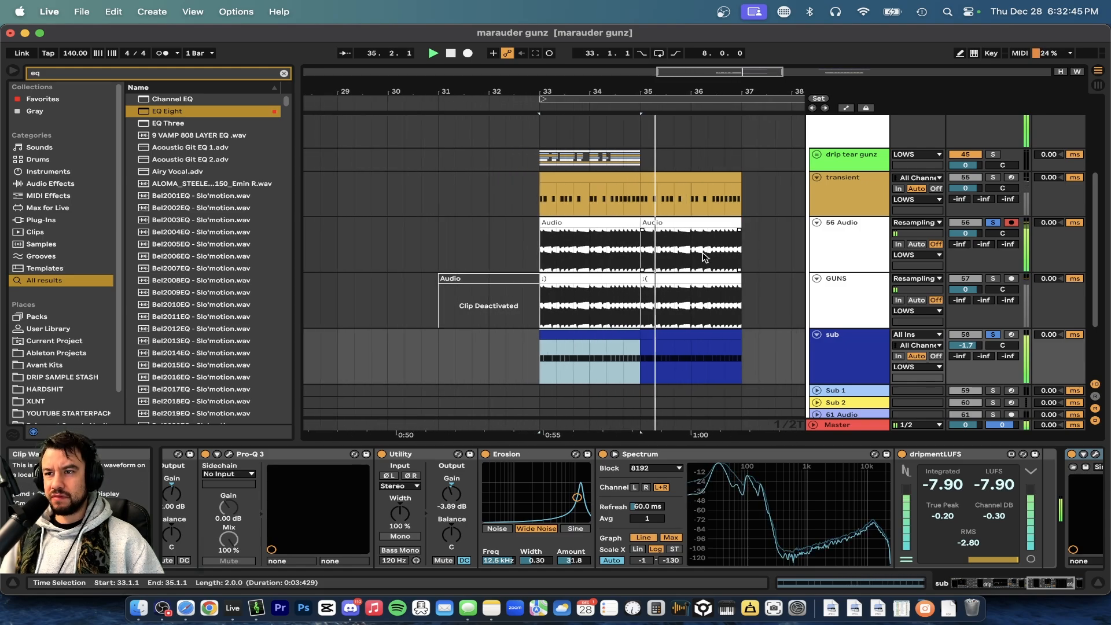
pyautogui.press('space')
# Clear the solos, select the second sub clip, and play the full mix from 35.1.1 with 56 Audio muted.
pyautogui.click(994, 335)
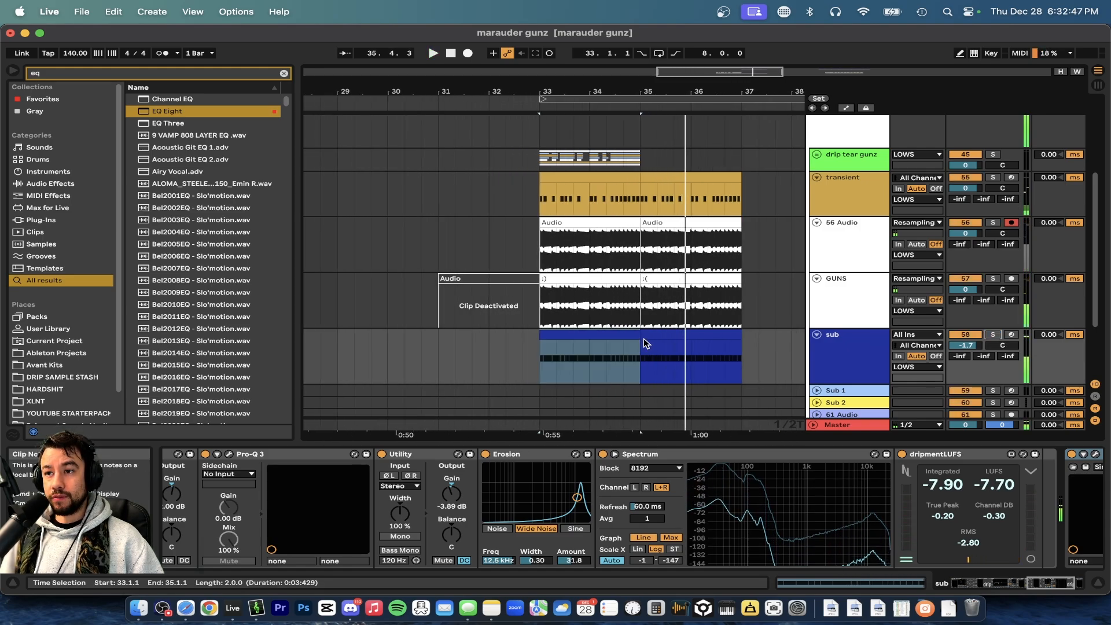
pyautogui.click(644, 338)
pyautogui.press('space')
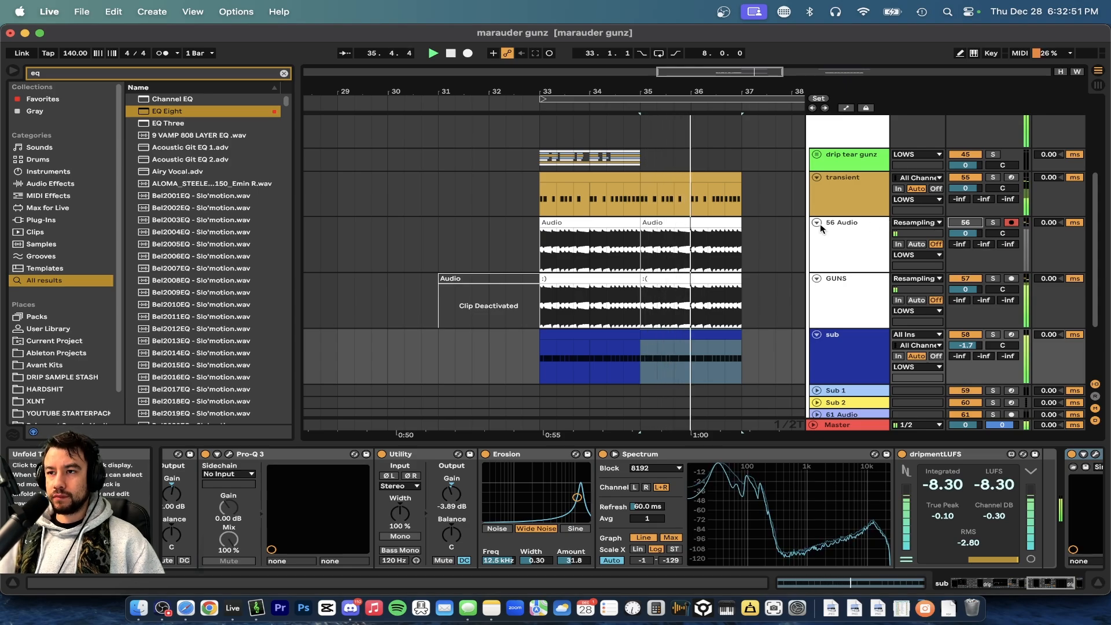
pyautogui.scroll(1, 745, 242)
pyautogui.press('space')
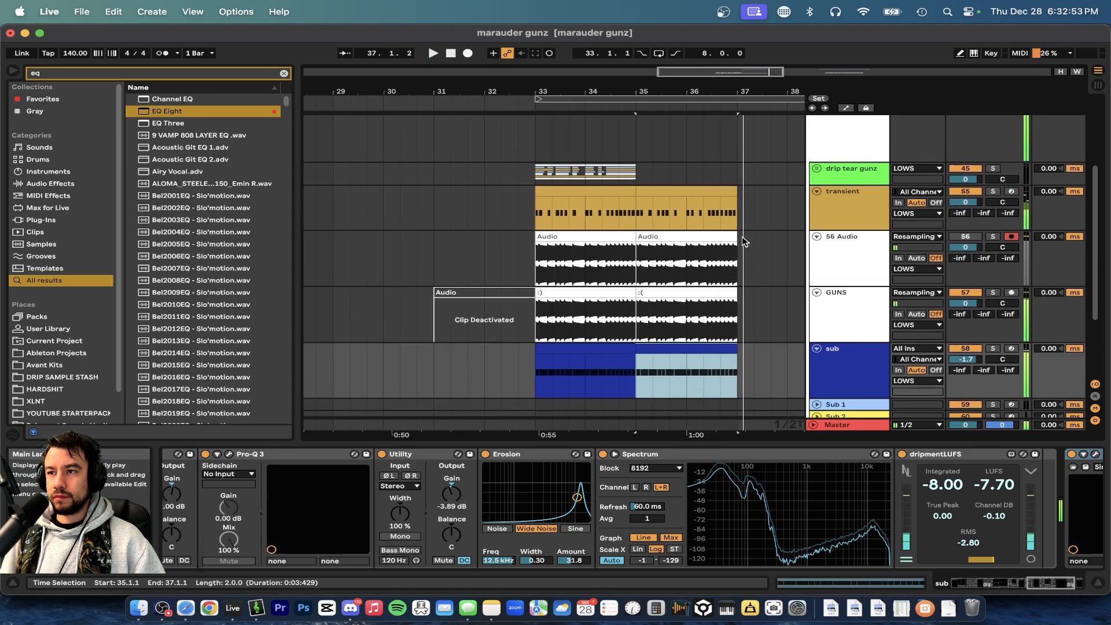
# Delete the resampled 56 Audio track.
pyautogui.click(846, 241)
pyautogui.press('Delete')
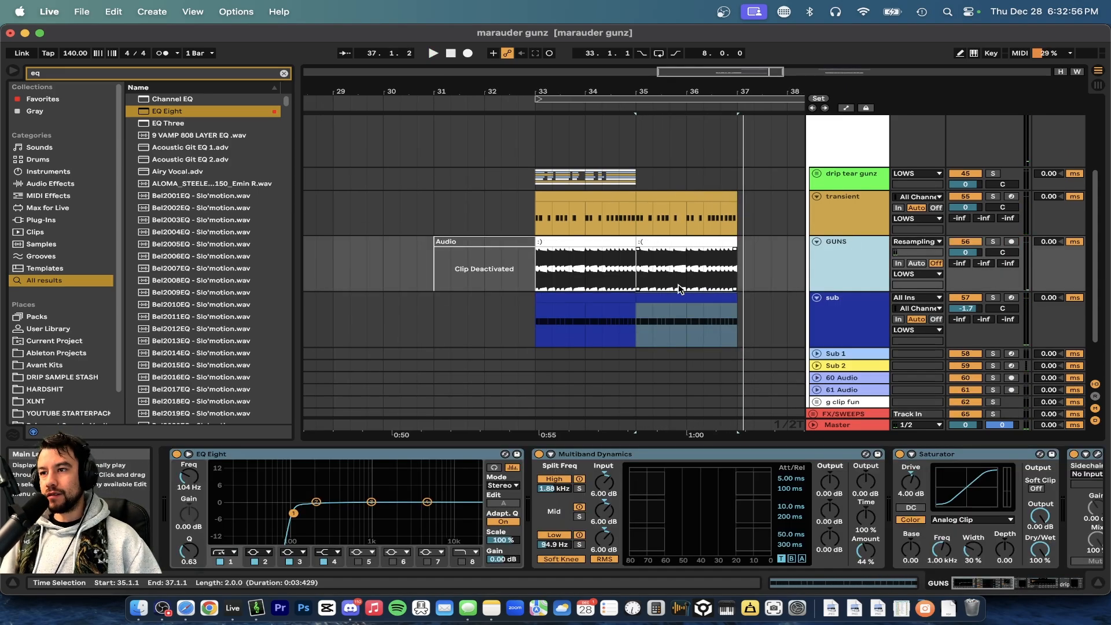
pyautogui.scroll(-2, 680, 290)
# Hide the device chain and bring the whole LOWS group and the bars beyond 37 into view.
pyautogui.click(712, 344)
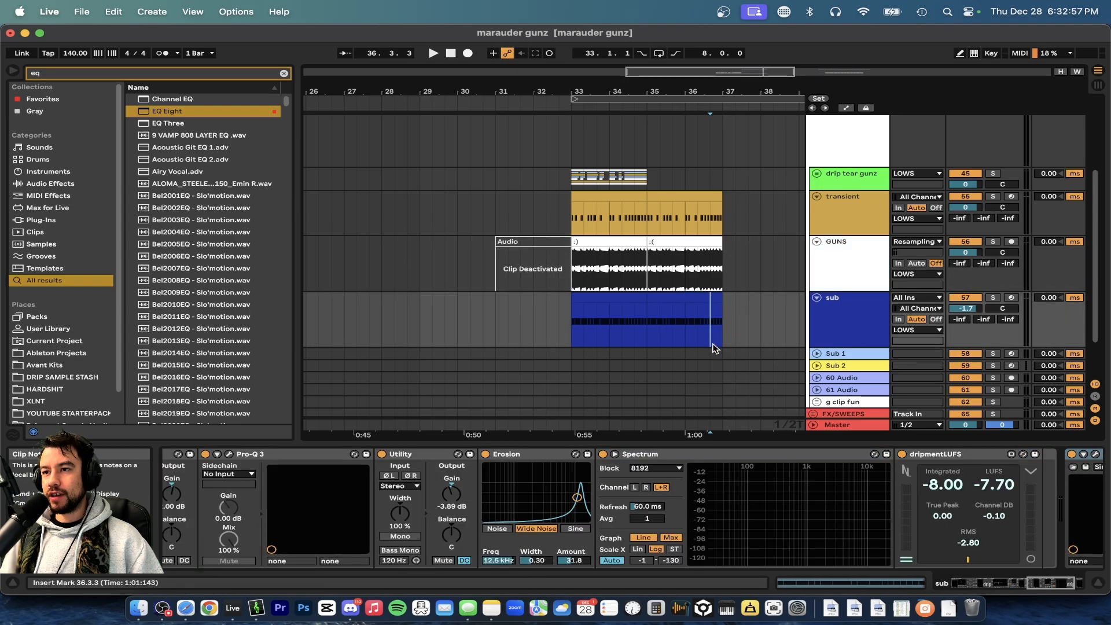
pyautogui.click(652, 443)
pyautogui.scroll(3, 653, 445)
pyautogui.hscroll(3, 652, 445)
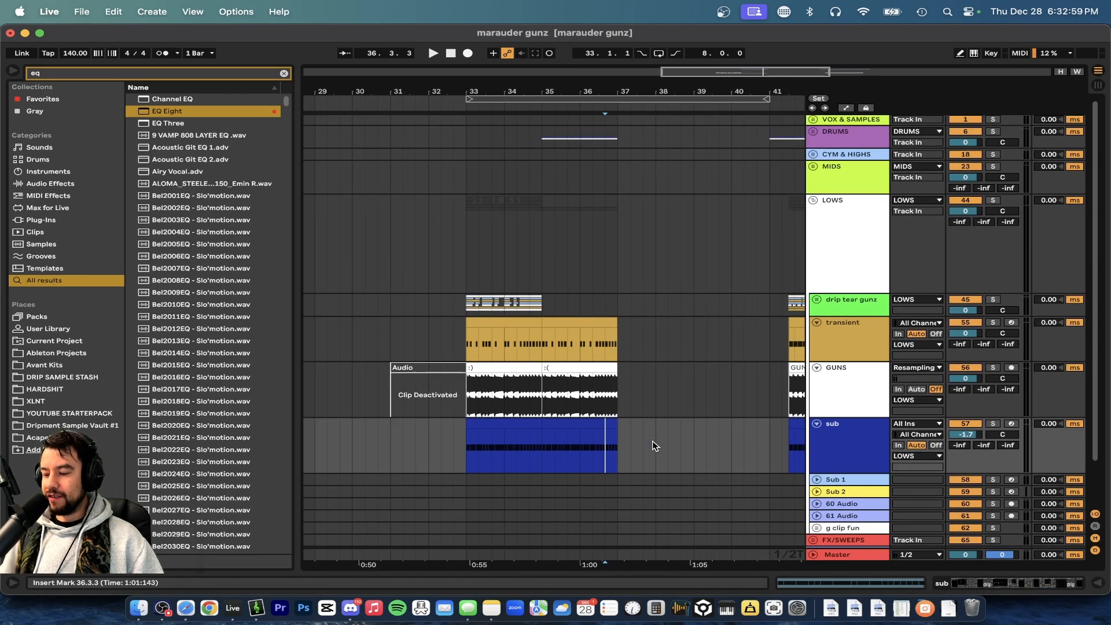